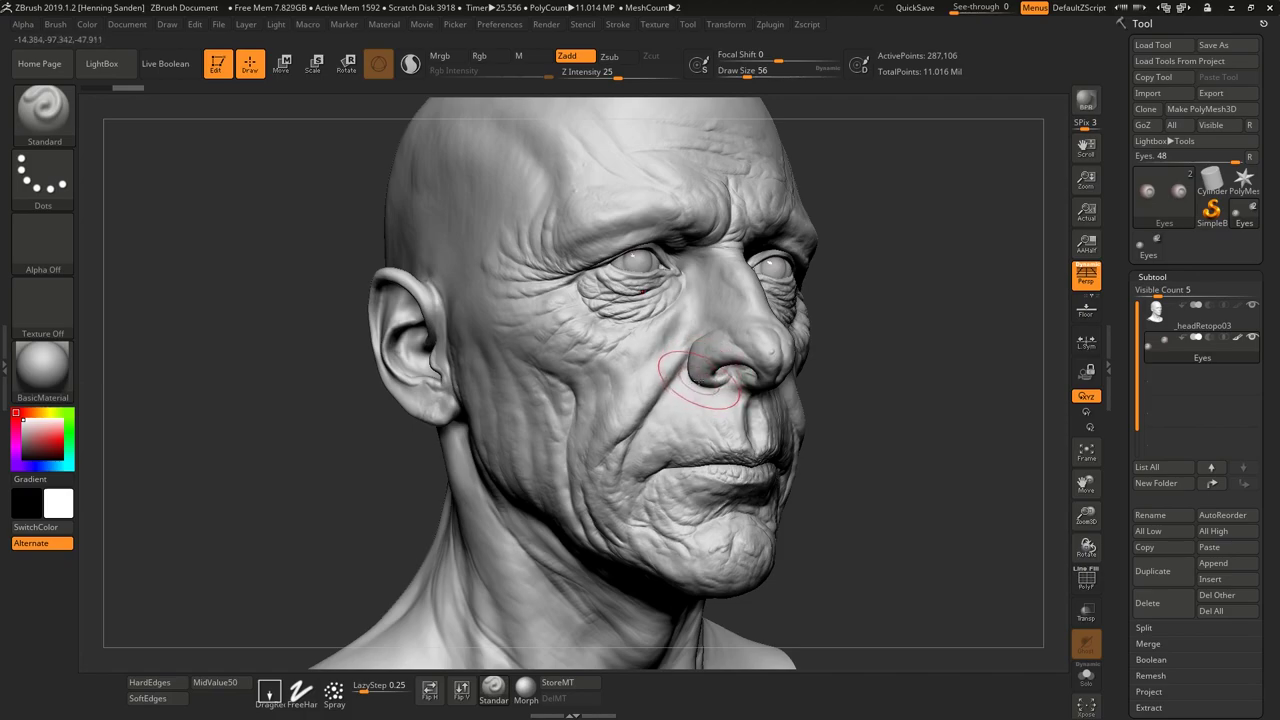
# - Make the _headRetopo03 head subtool active instead of the eyes
pyautogui.moveTo(697, 377); pyautogui.dragTo(672, 410, button='right')
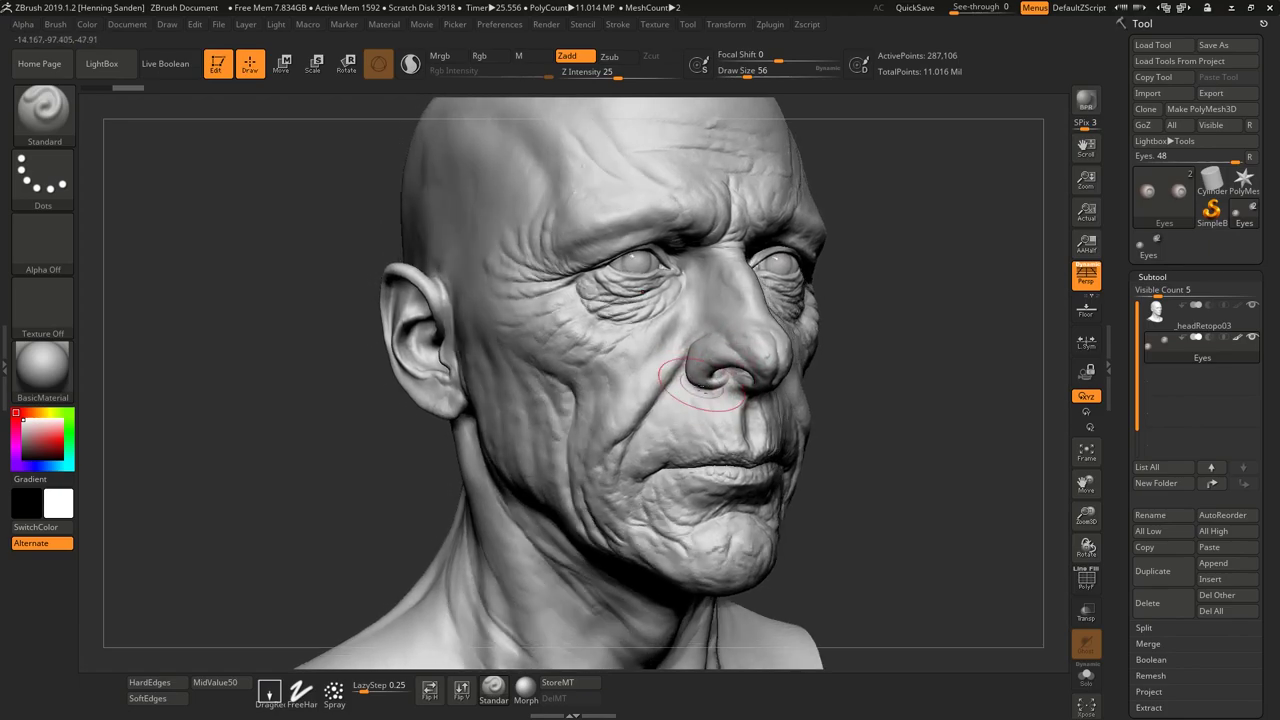
pyautogui.keyDown('alt'); pyautogui.click(668, 420); pyautogui.keyUp('alt')
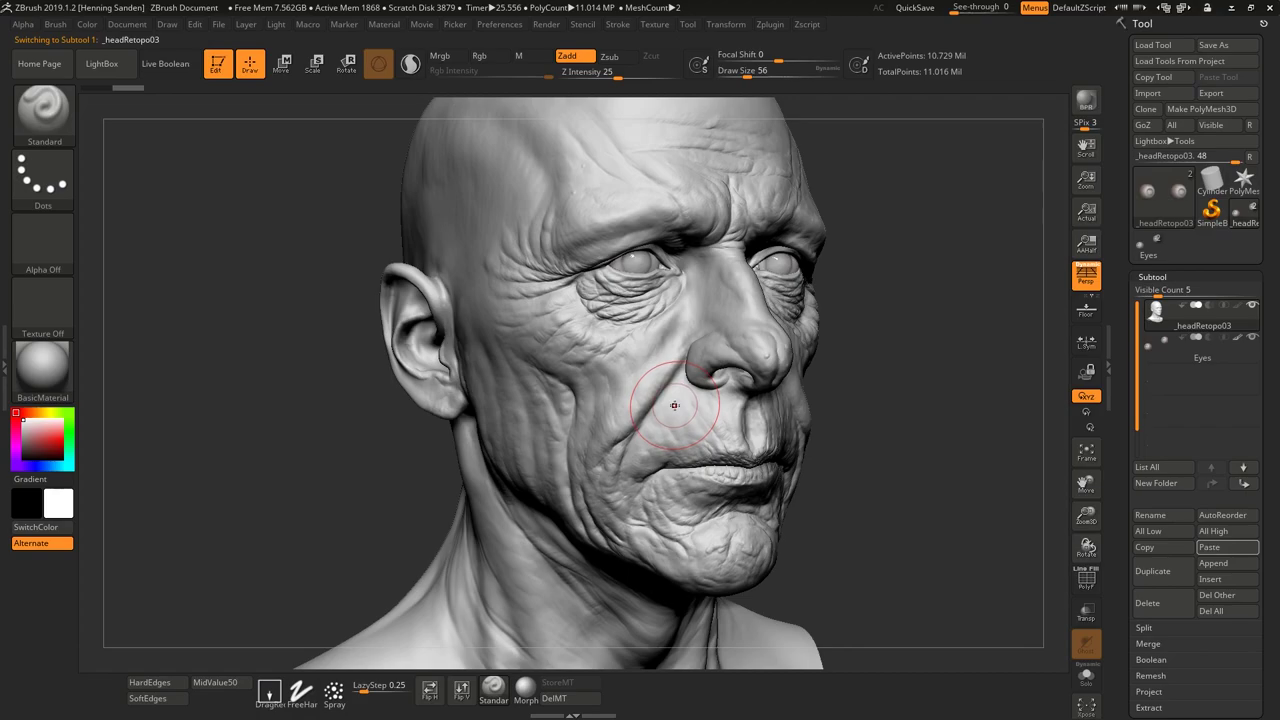
pyautogui.moveTo(674, 405); pyautogui.dragTo(681, 396, button='right')
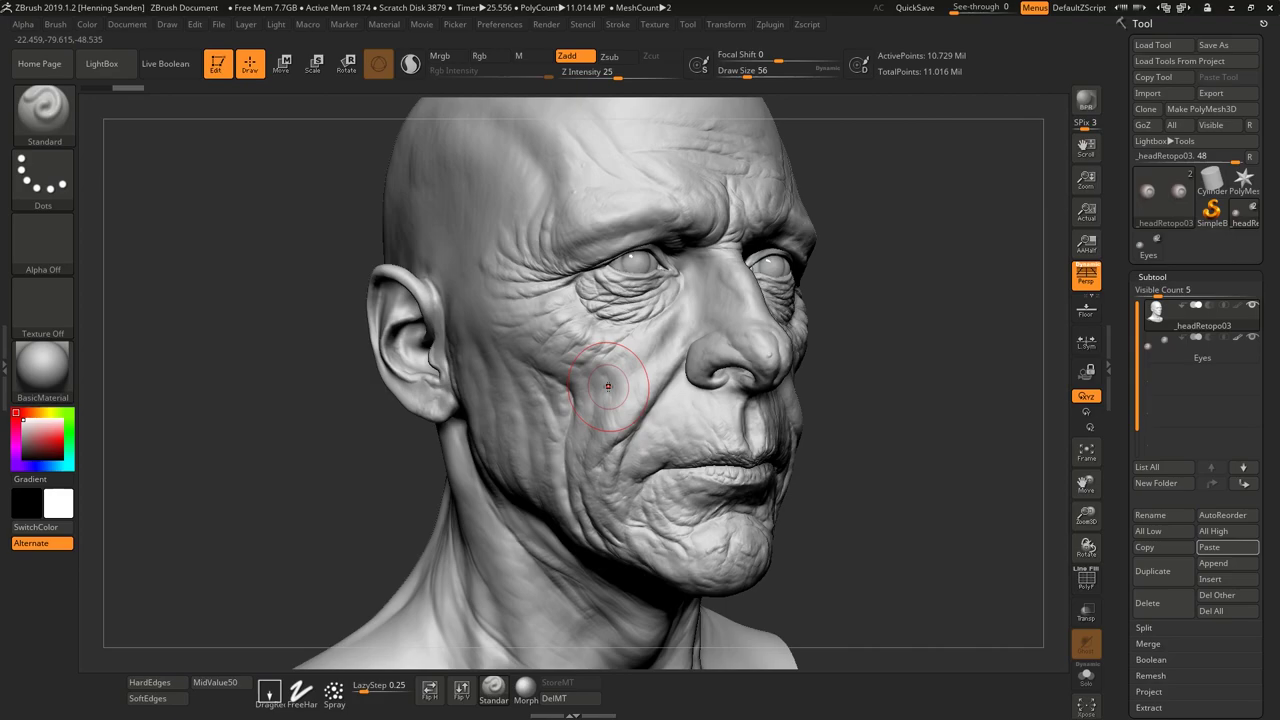
# - Load the skin02 alpha with its mid value at 50, choose the DragRect stroke and set the draw size to 41
pyautogui.press(',')
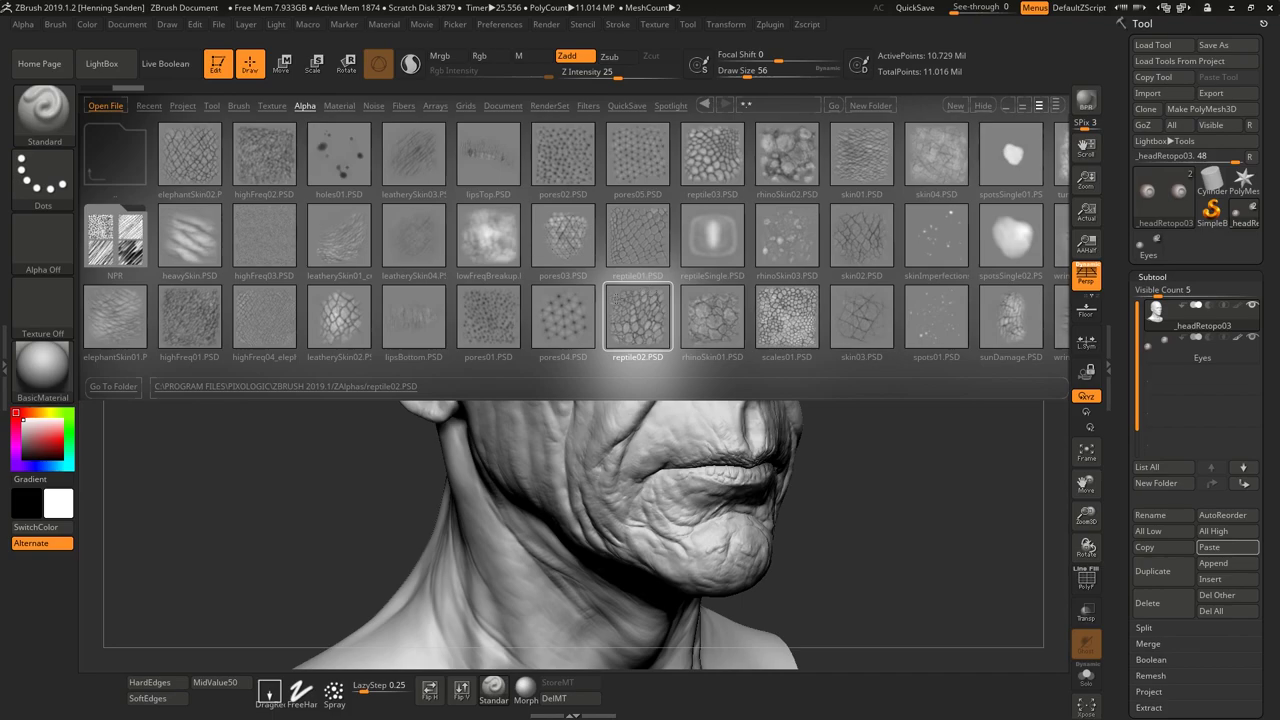
pyautogui.hscroll(2, 640, 326)
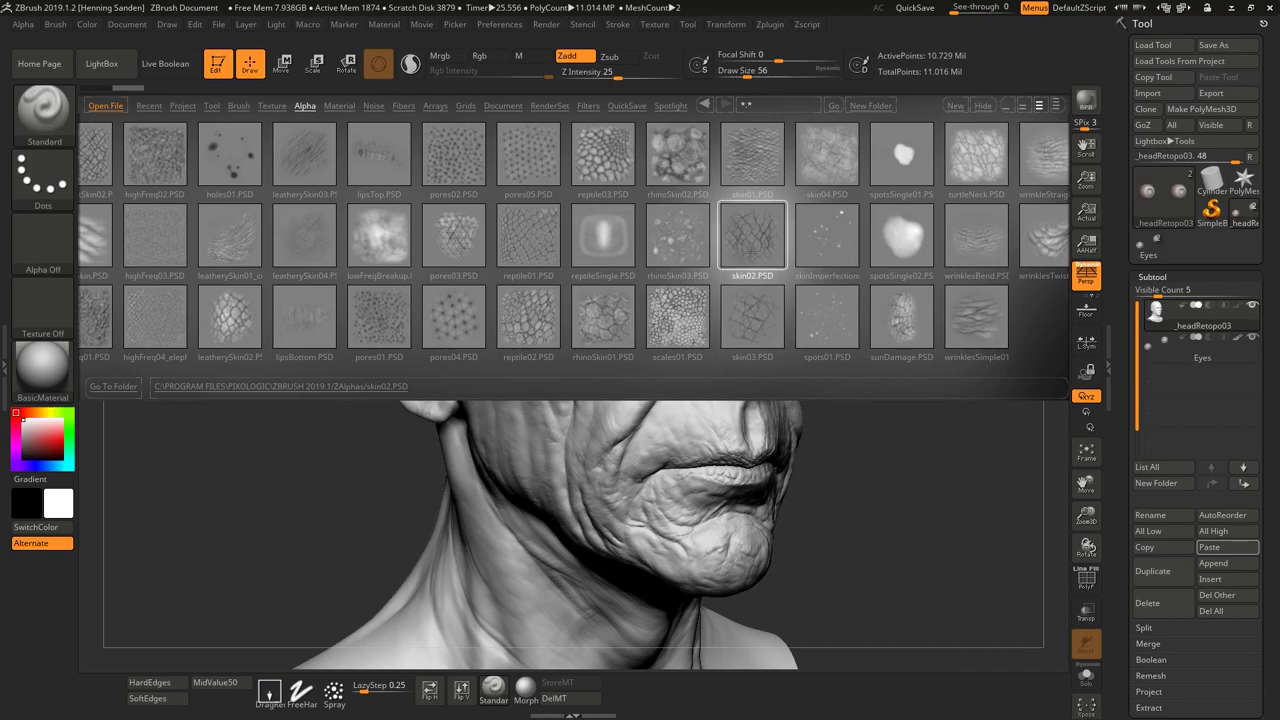
pyautogui.click(752, 236)
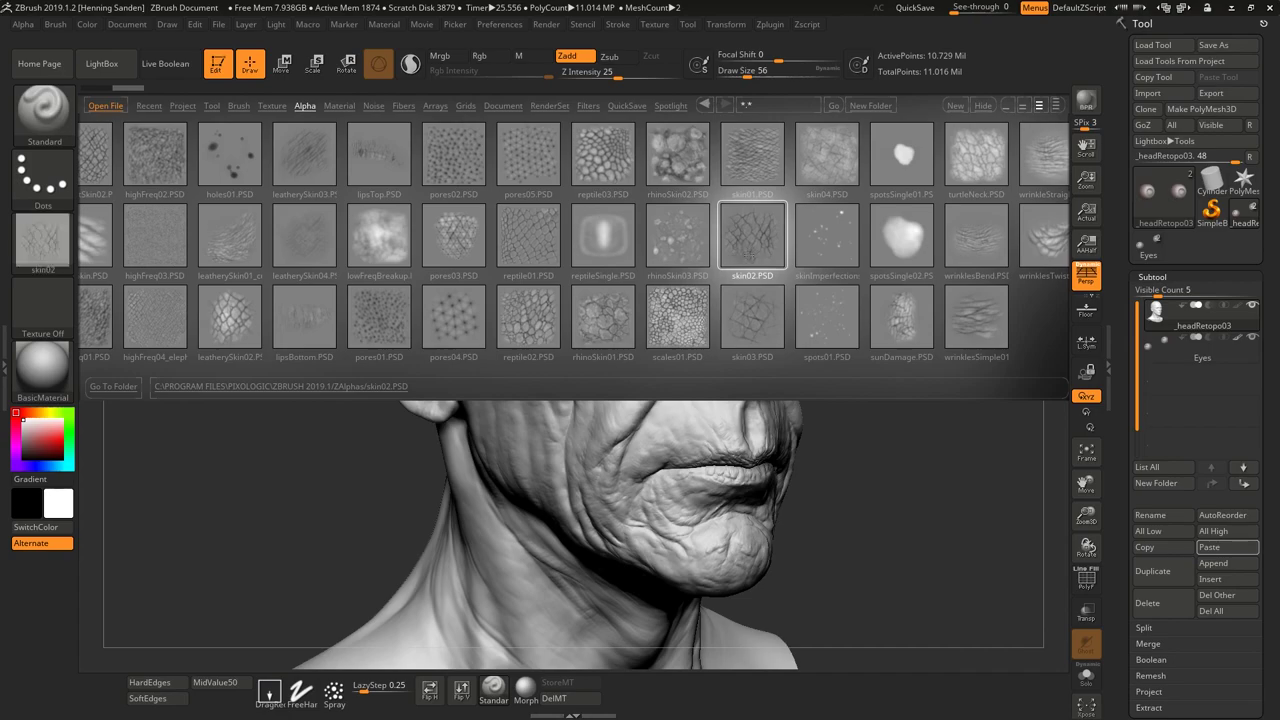
pyautogui.click(223, 686)
pyautogui.moveTo(588, 462); pyautogui.dragTo(481, 419, button='right')
pyautogui.press(',')
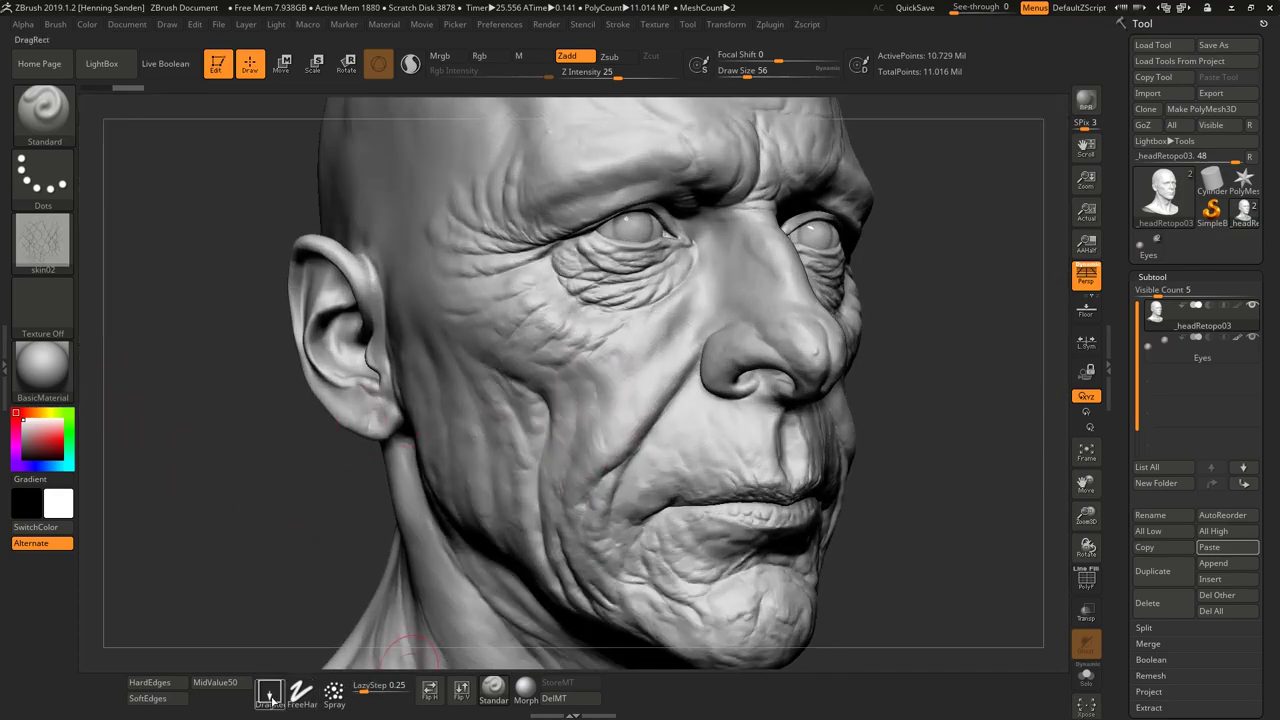
pyautogui.click(268, 698)
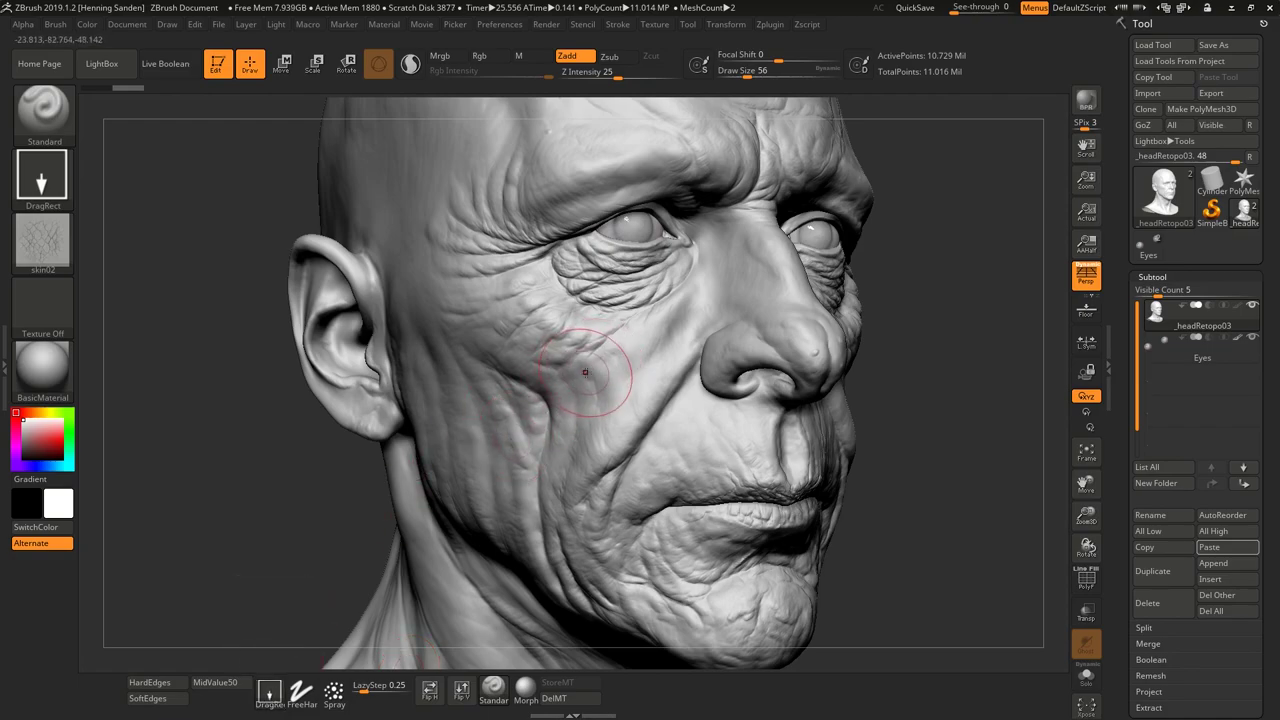
pyautogui.press('s')
# - Try stamping the skin02 texture at different sizes over the cheek
pyautogui.moveTo(602, 382); pyautogui.dragTo(648, 280)
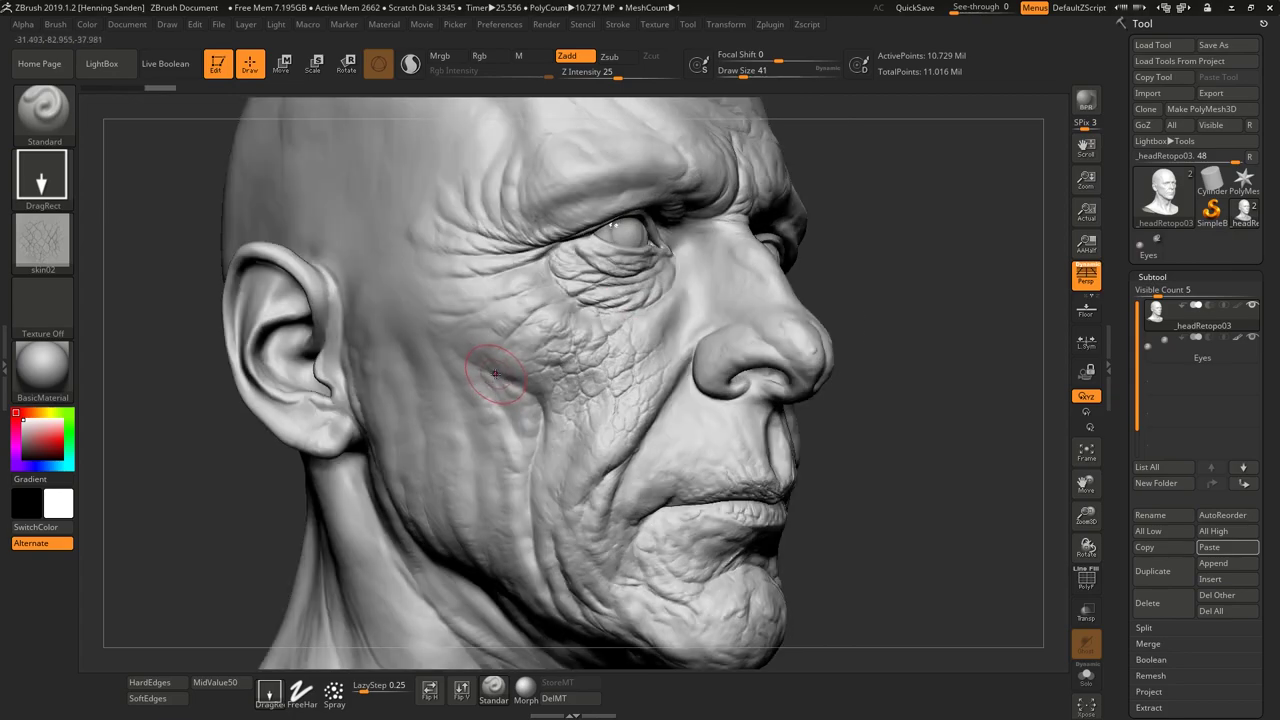
pyautogui.moveTo(495, 373); pyautogui.dragTo(483, 287)
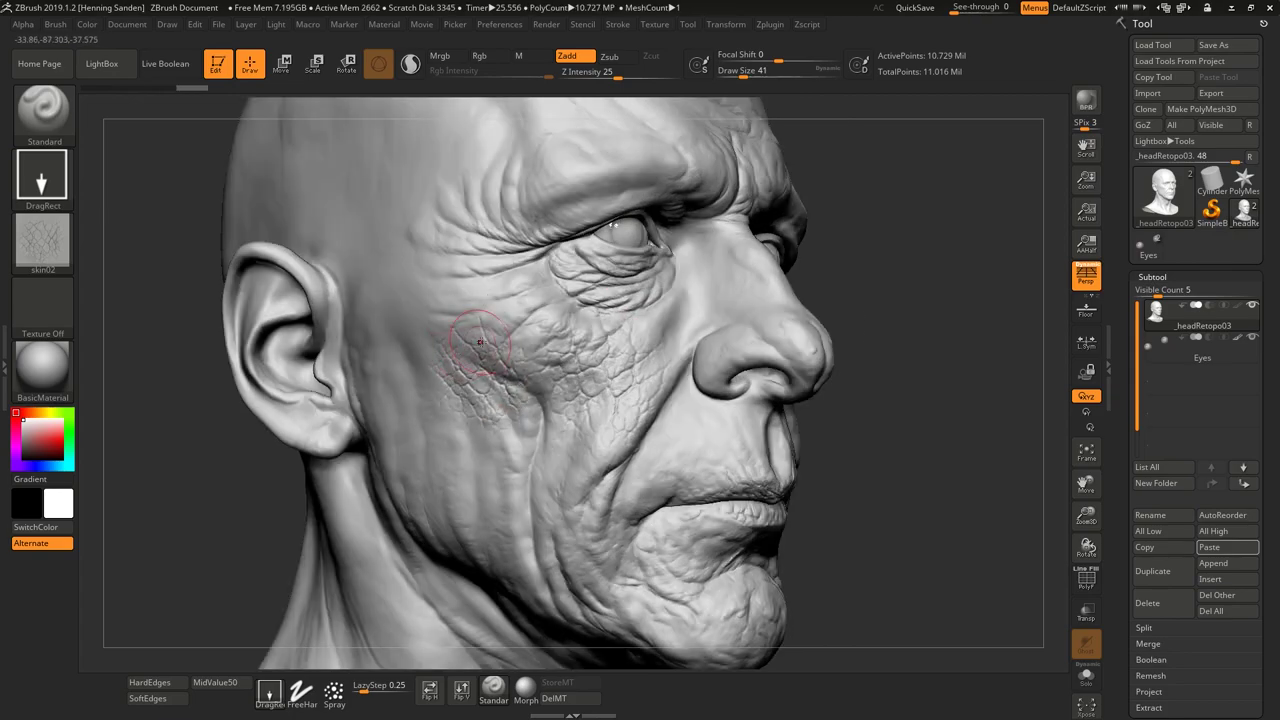
pyautogui.moveTo(498, 420); pyautogui.dragTo(523, 378)
pyautogui.press('ctrl')
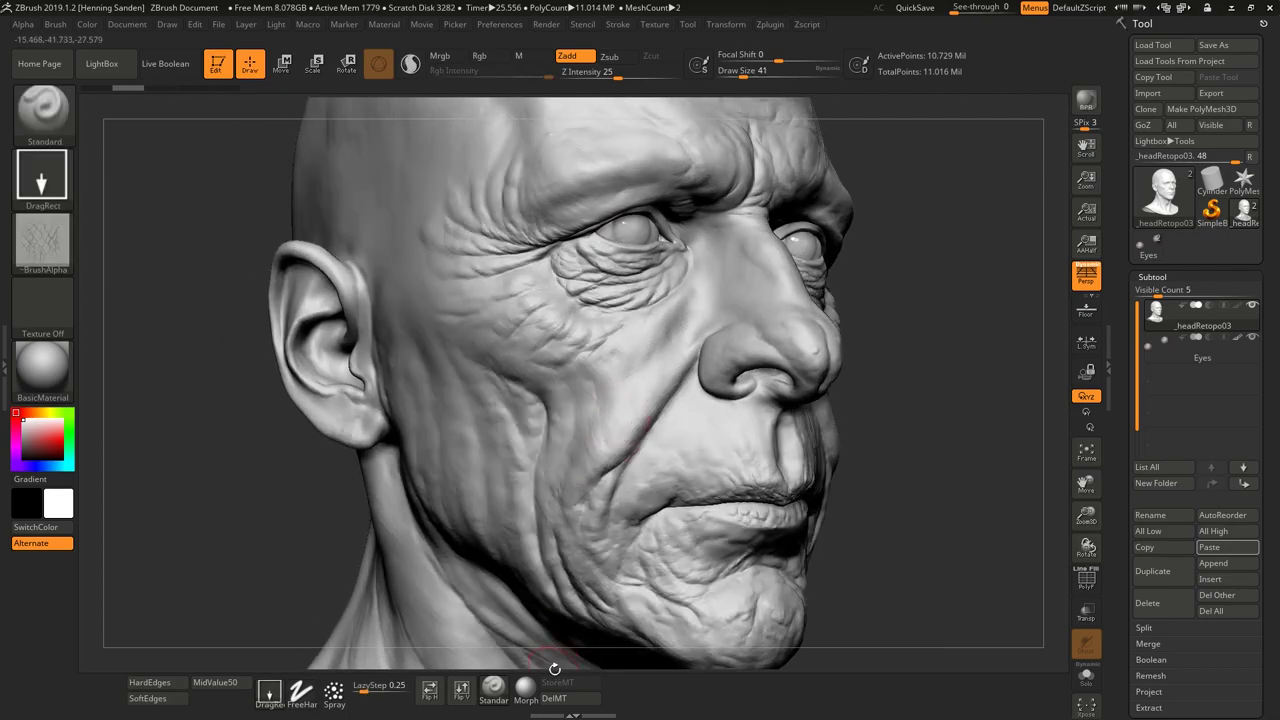
# - Clear the head's stored morph target and add a new sculpting layer to the head
pyautogui.click(561, 700)
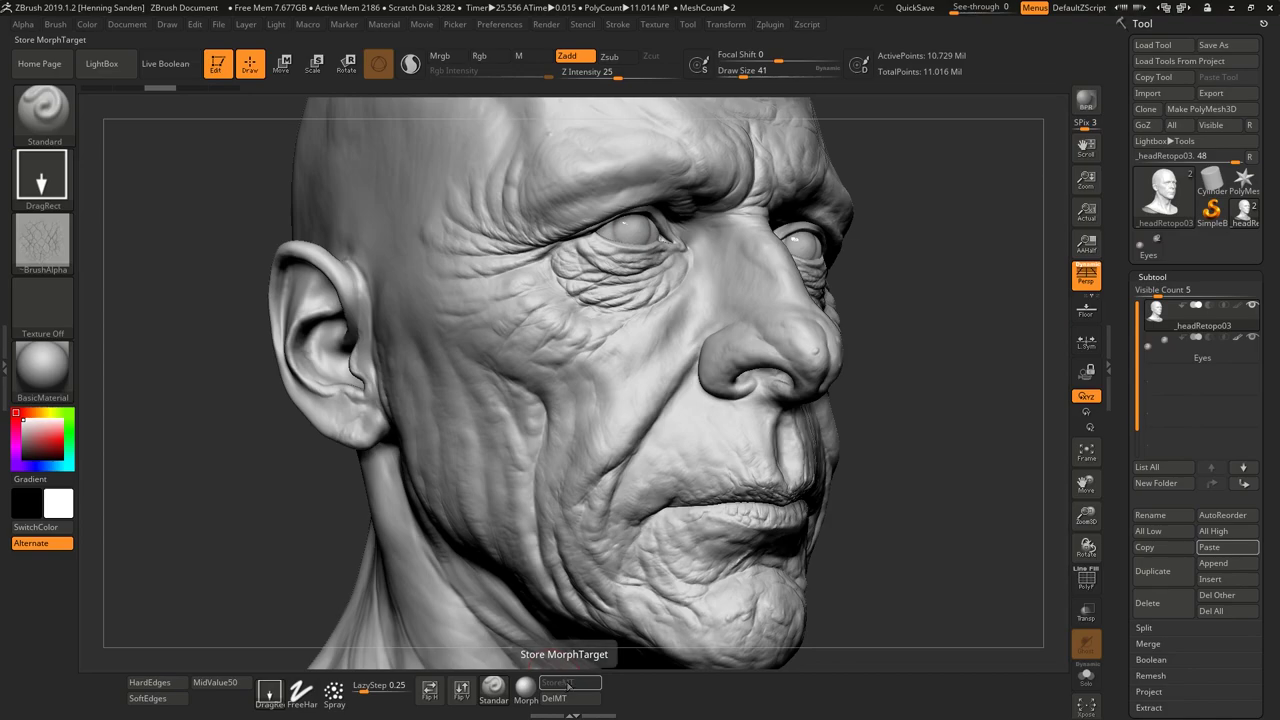
pyautogui.click(558, 683)
pyautogui.scroll(-6, 1150, 478)
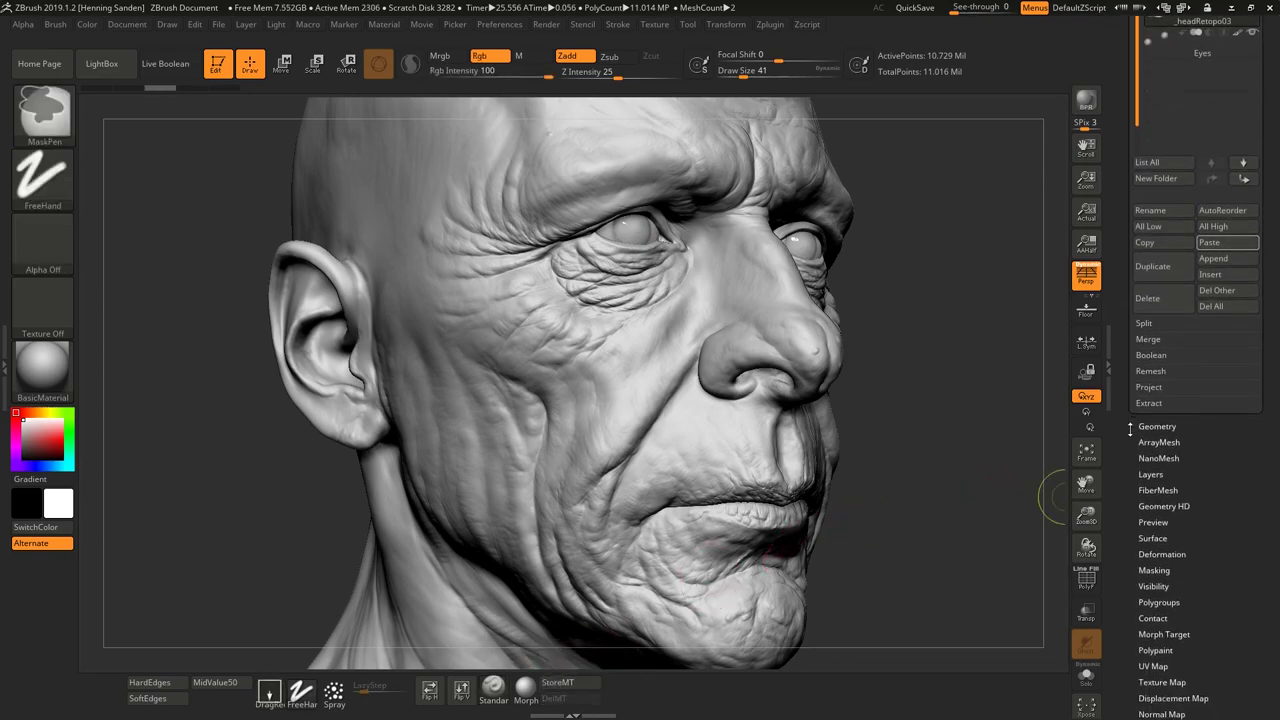
pyautogui.click(1151, 474)
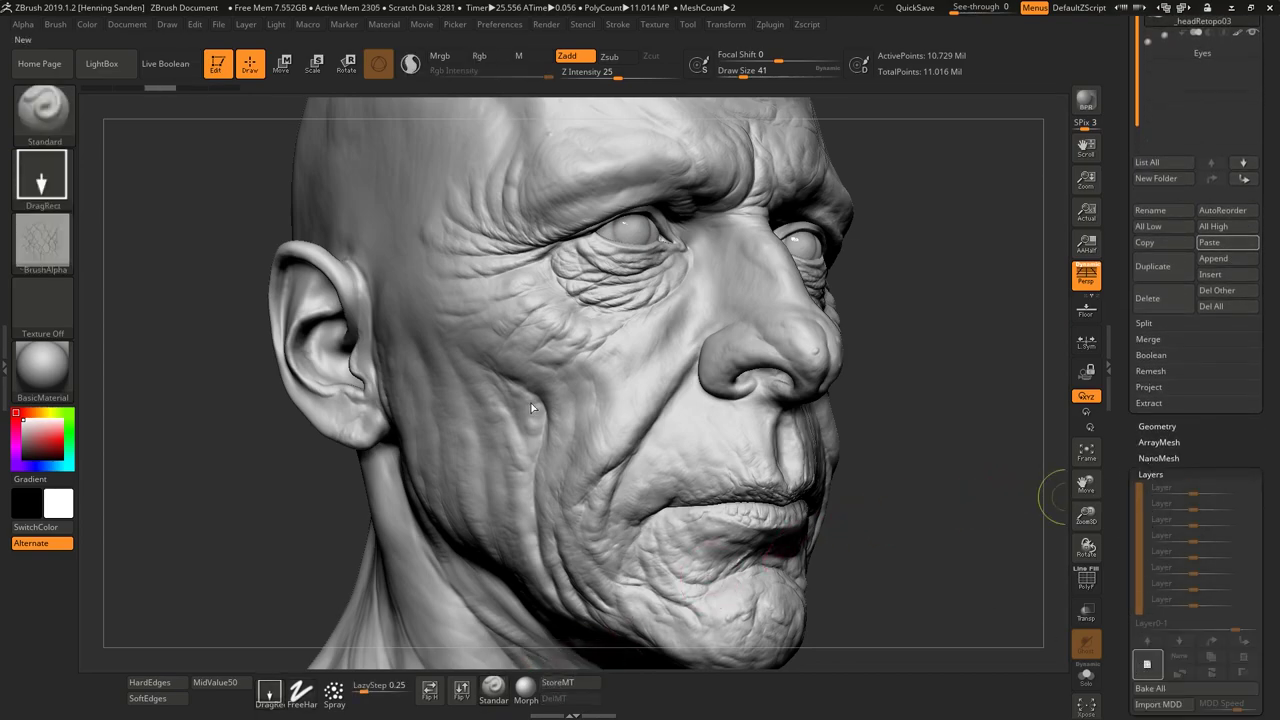
# - Stamp the skin02 texture over the cheek, upper lip, mouth corner and lower jaw on the new layer
pyautogui.moveTo(573, 388)
pyautogui.mouseDown()
pyautogui.moveTo(522, 434)
pyautogui.moveTo(512, 422)
pyautogui.moveTo(531, 388)
pyautogui.mouseUp()
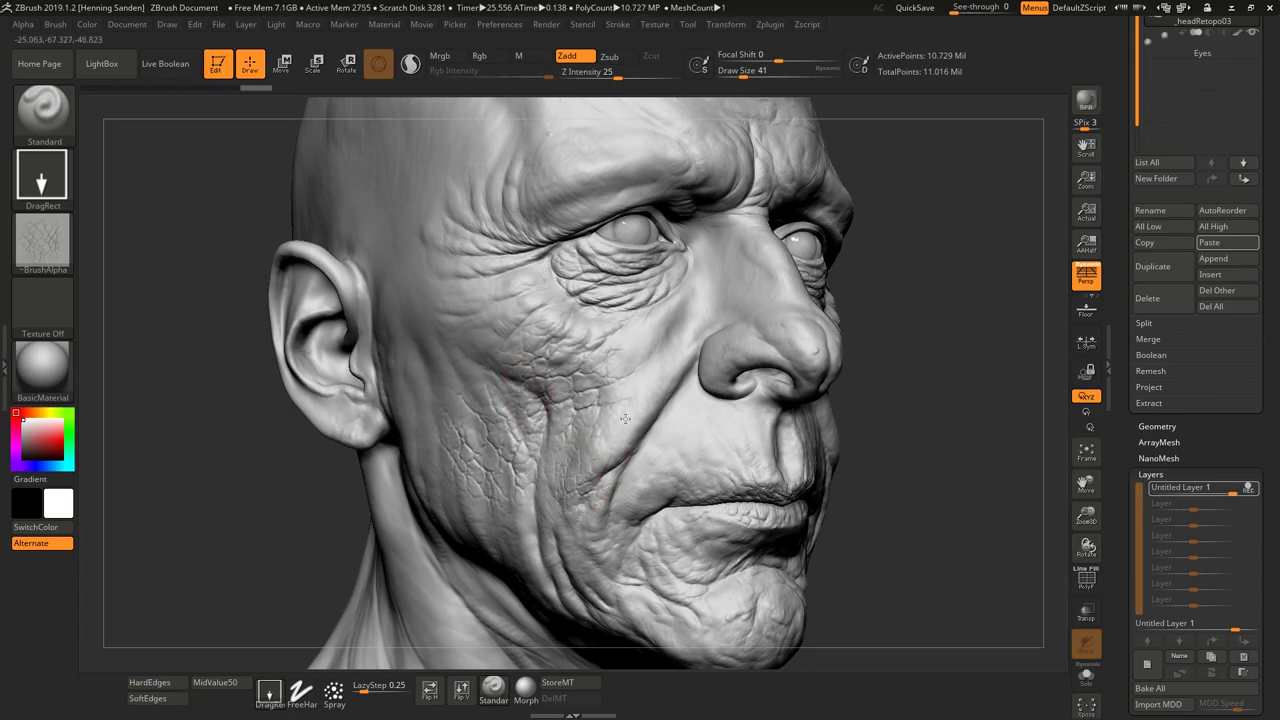
pyautogui.moveTo(625, 419); pyautogui.dragTo(645, 402)
pyautogui.moveTo(760, 523); pyautogui.dragTo(755, 527)
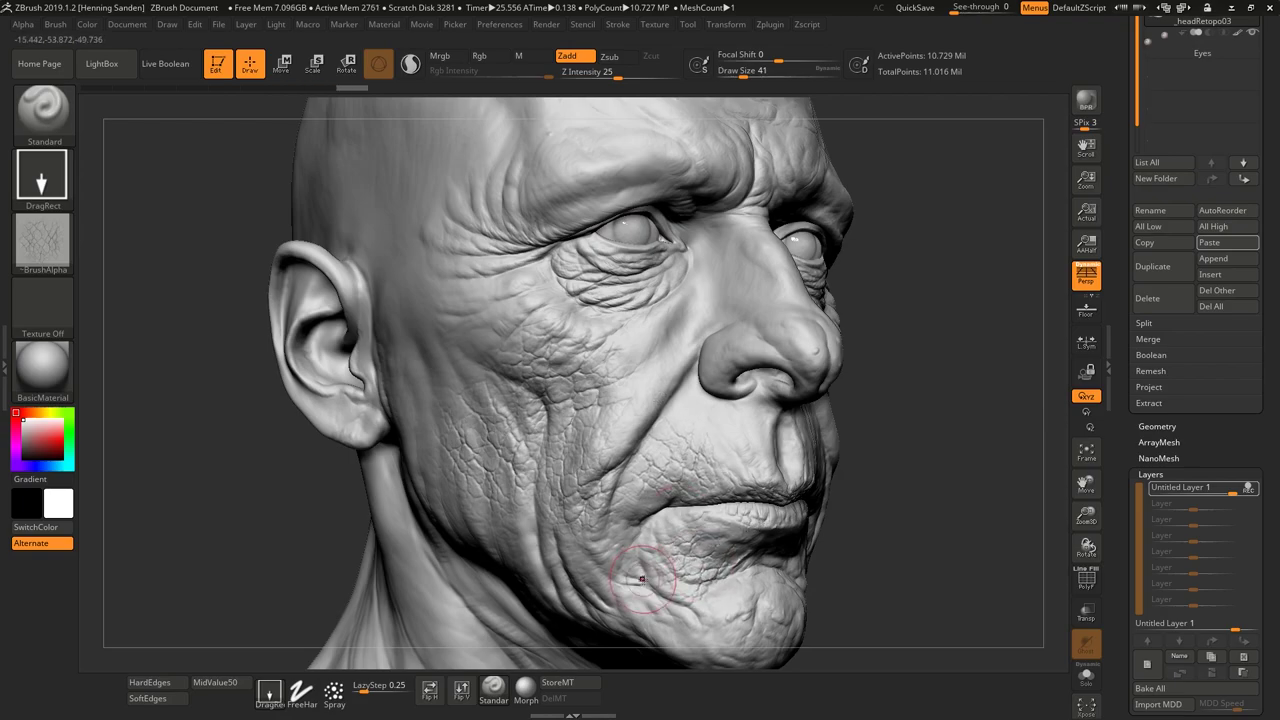
pyautogui.moveTo(617, 538); pyautogui.dragTo(613, 528)
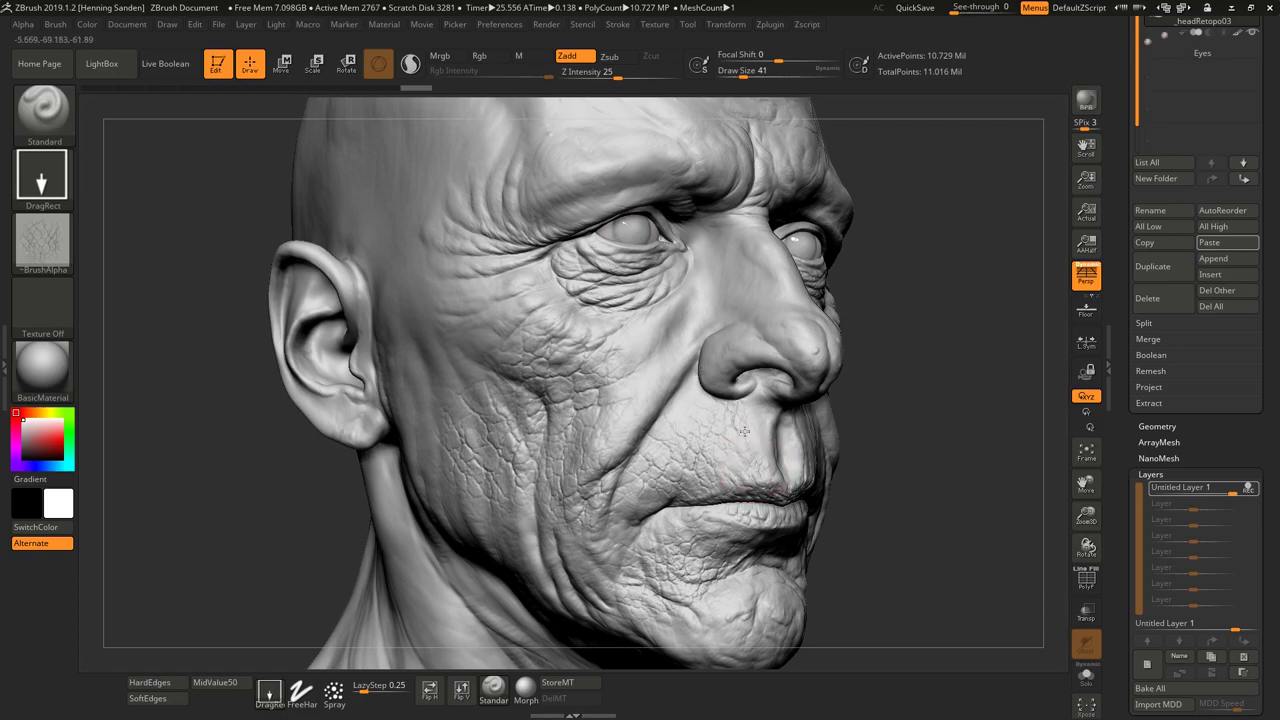
pyautogui.moveTo(744, 431); pyautogui.dragTo(725, 427)
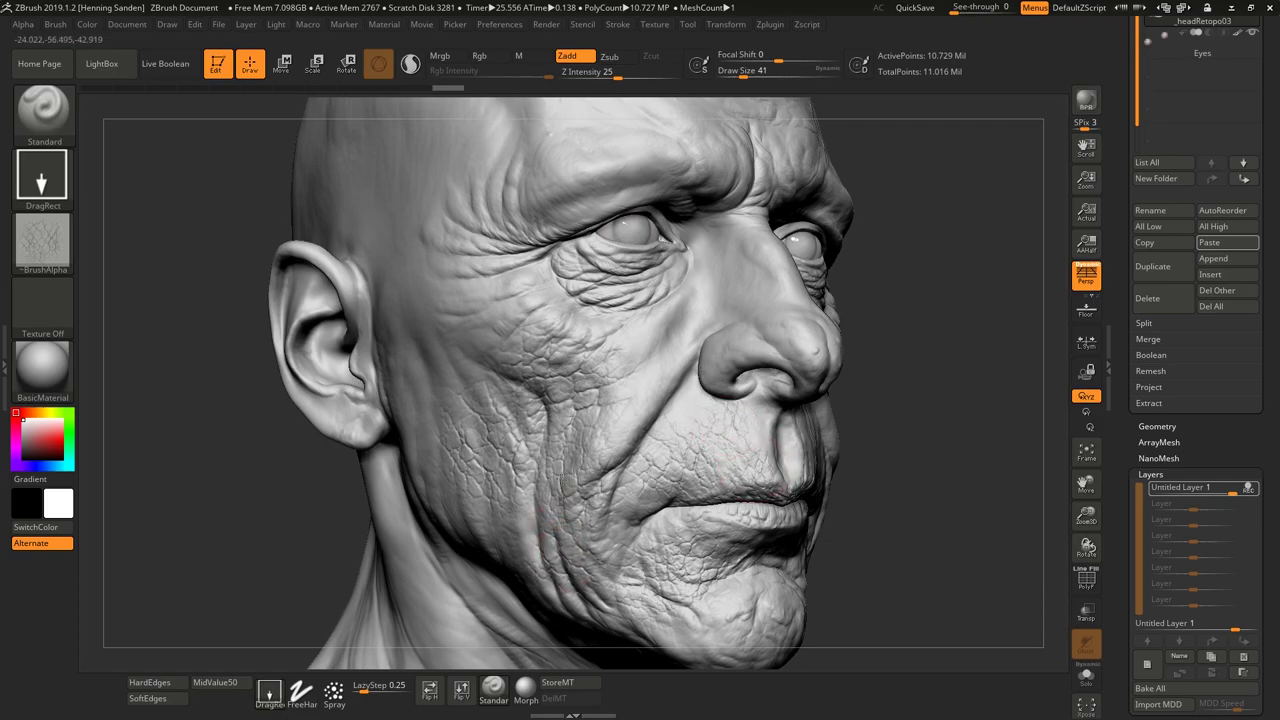
# - Try smoothing the stamped skin texture on the cheek beside the nasolabial fold
pyautogui.press('shift')
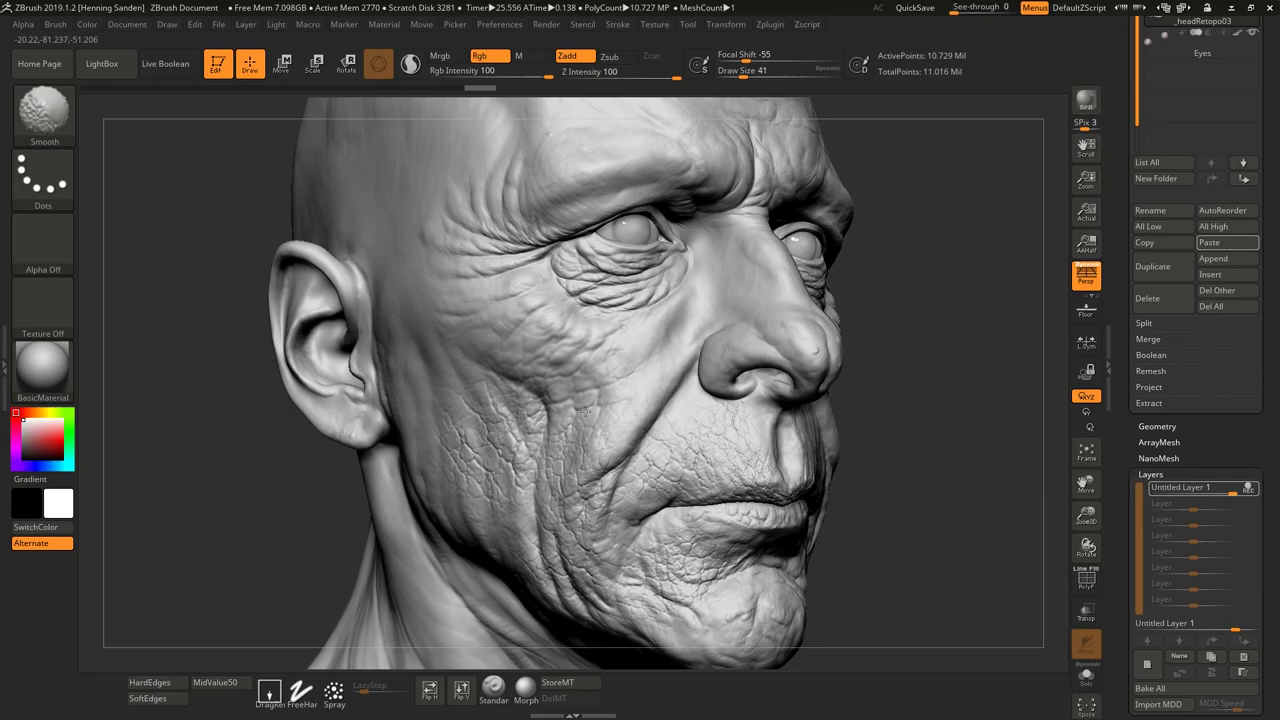
pyautogui.keyDown('shift'); pyautogui.moveTo(585, 411); pyautogui.dragTo(602, 408); pyautogui.keyUp('shift')
pyautogui.hotkey('ctrl', 'z')
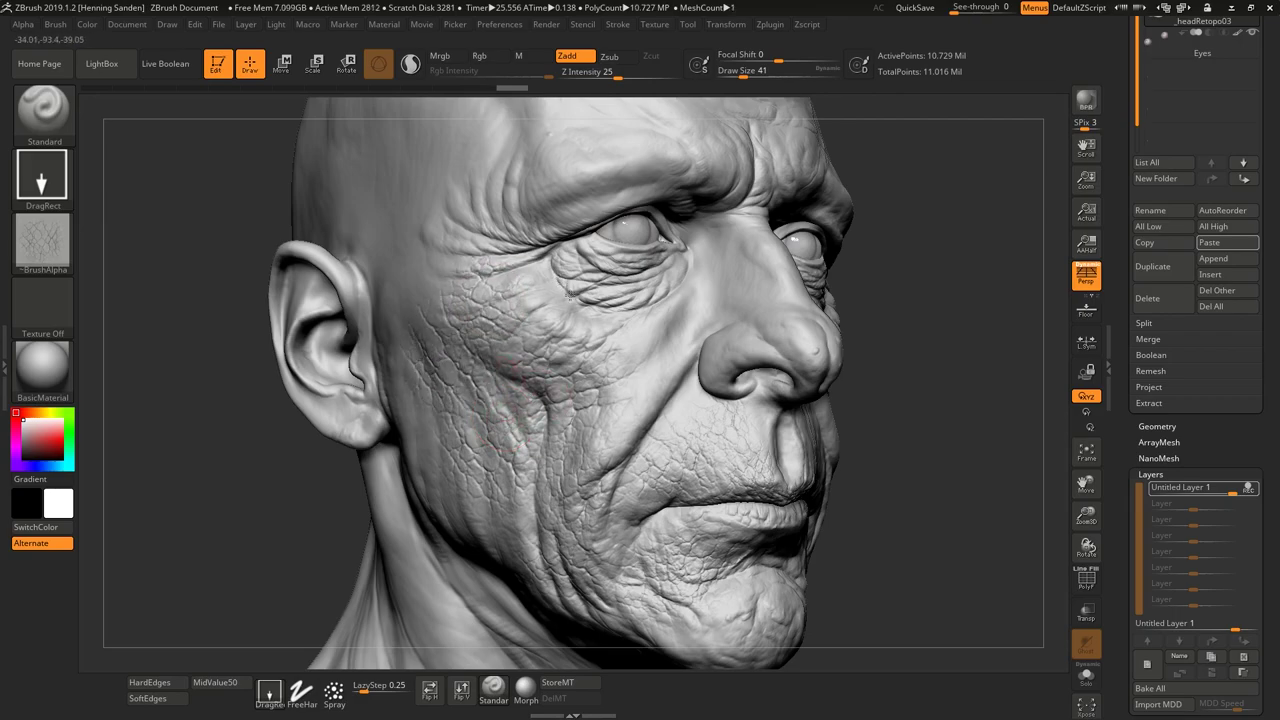
# - Stamp more skin02 texture over the cheekbone, inner cheek and the side of the face toward the ear
pyautogui.moveTo(690, 291); pyautogui.dragTo(690, 289)
pyautogui.moveTo(634, 375); pyautogui.dragTo(654, 440)
pyautogui.moveTo(603, 374)
pyautogui.keyDown('ctrl'); pyautogui.mouseDown(button='right')
pyautogui.moveTo(618, 430)
pyautogui.moveTo(651, 354)
pyautogui.mouseUp(button='right'); pyautogui.keyUp('ctrl')
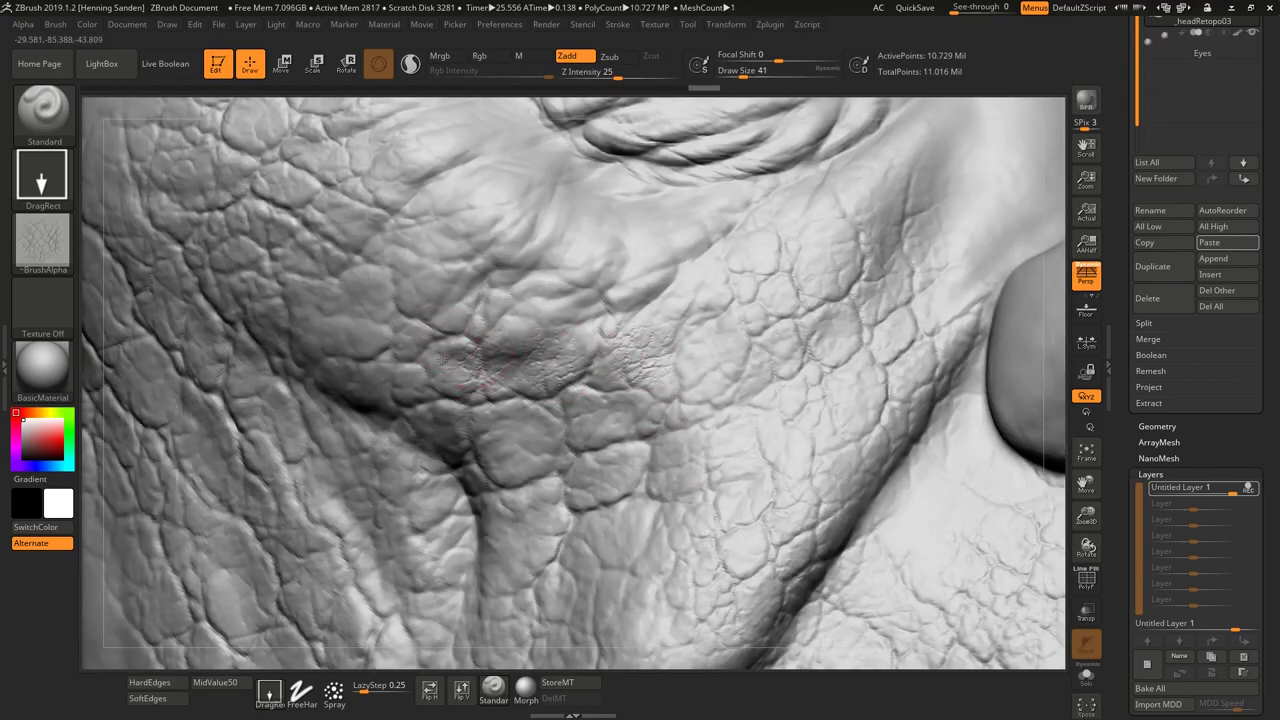
pyautogui.keyDown('ctrl'); pyautogui.moveTo(510, 362); pyautogui.dragTo(568, 407, button='right'); pyautogui.keyUp('ctrl')
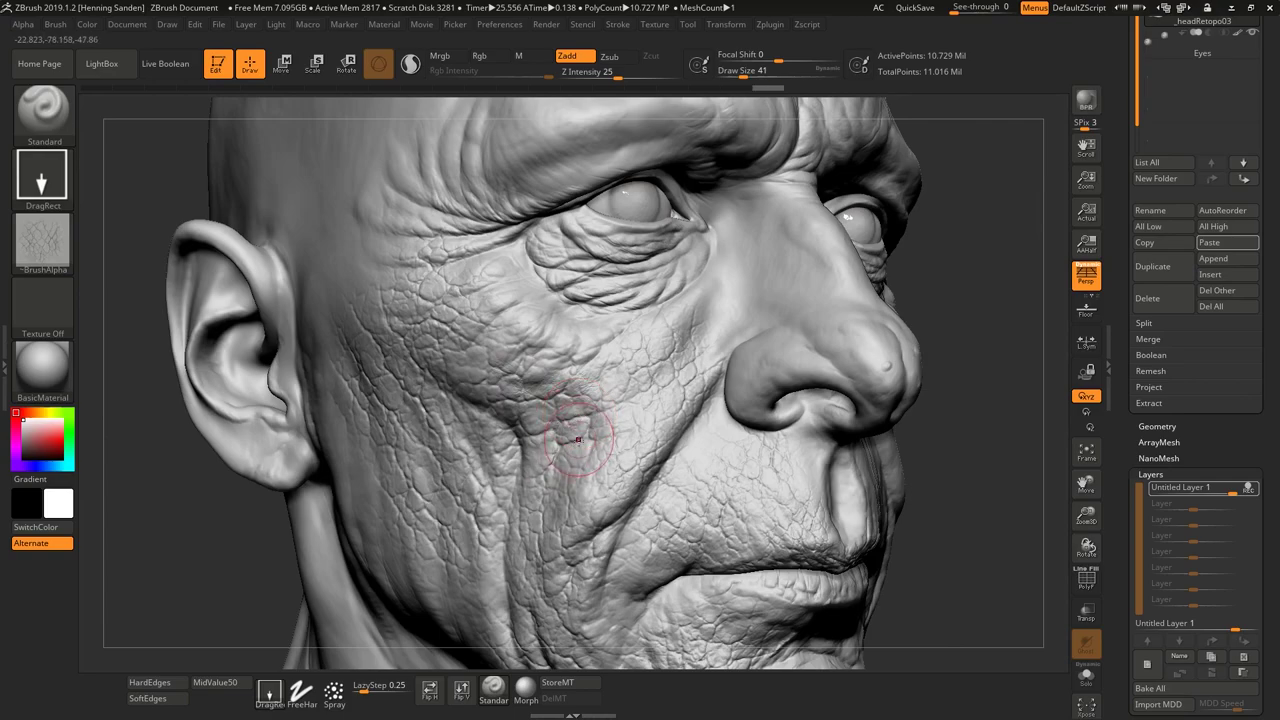
pyautogui.moveTo(575, 408); pyautogui.dragTo(580, 474)
pyautogui.moveTo(580, 474)
pyautogui.keyDown('alt'); pyautogui.mouseDown(button='right')
pyautogui.moveTo(621, 379)
pyautogui.moveTo(690, 384)
pyautogui.mouseUp(button='right'); pyautogui.keyUp('alt')
pyautogui.keyDown('alt'); pyautogui.moveTo(515, 440); pyautogui.dragTo(625, 508, button='right'); pyautogui.keyUp('alt')
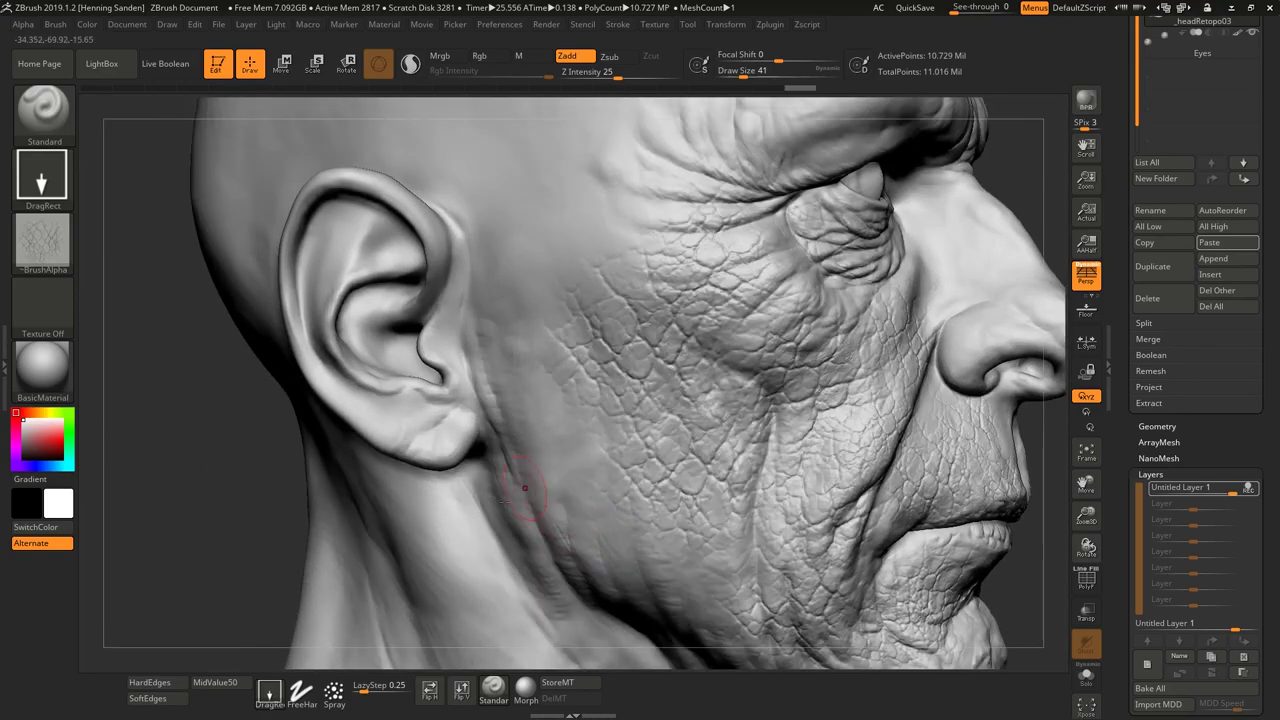
# - Test the hard-edge focal shift of -100 and stamp the skin02 texture over the temple and side of the forehead
pyautogui.click(183, 682)
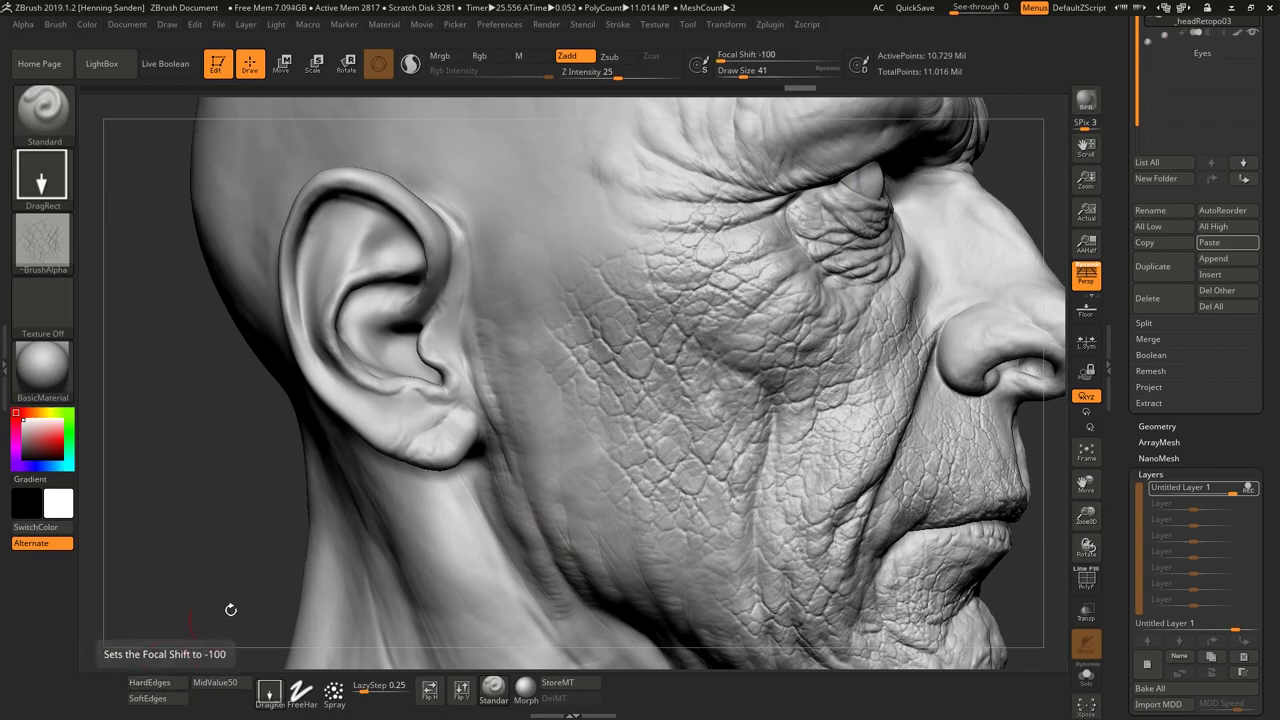
pyautogui.moveTo(584, 259); pyautogui.dragTo(550, 376, button='right')
pyautogui.moveTo(550, 376); pyautogui.dragTo(620, 272)
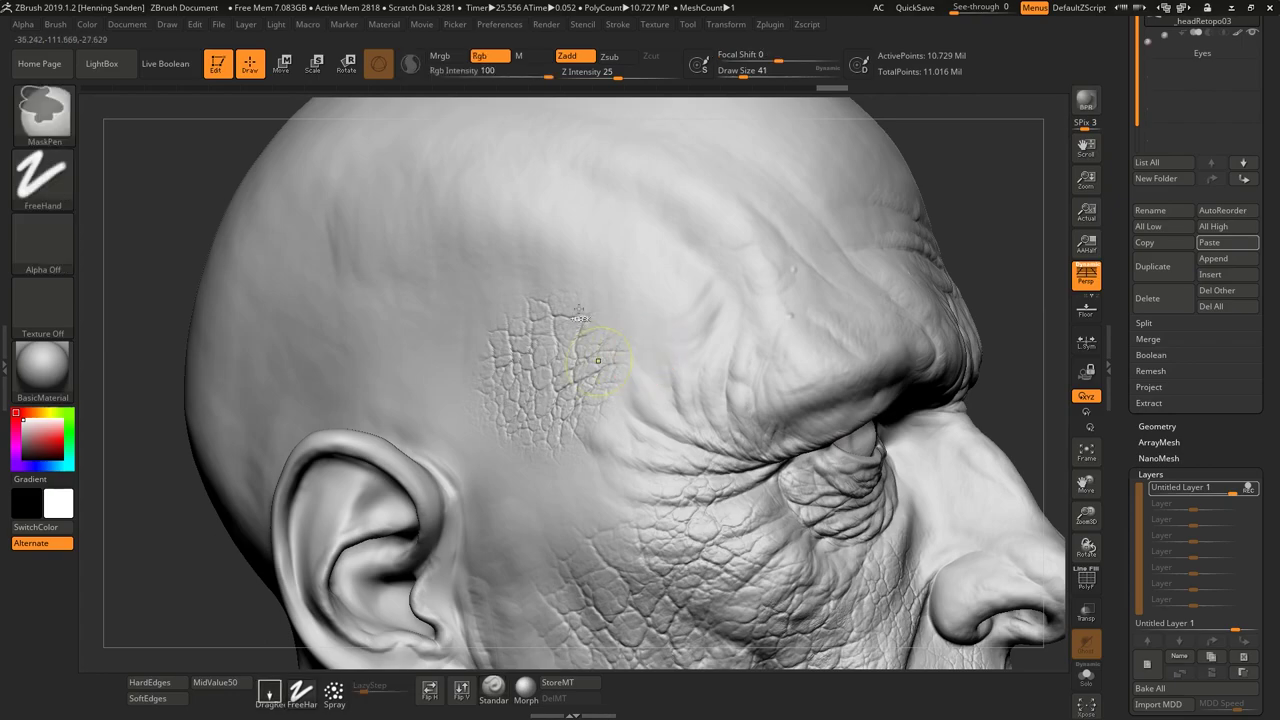
pyautogui.hotkey('ctrl', 'z')
pyautogui.moveTo(580, 341); pyautogui.dragTo(635, 253)
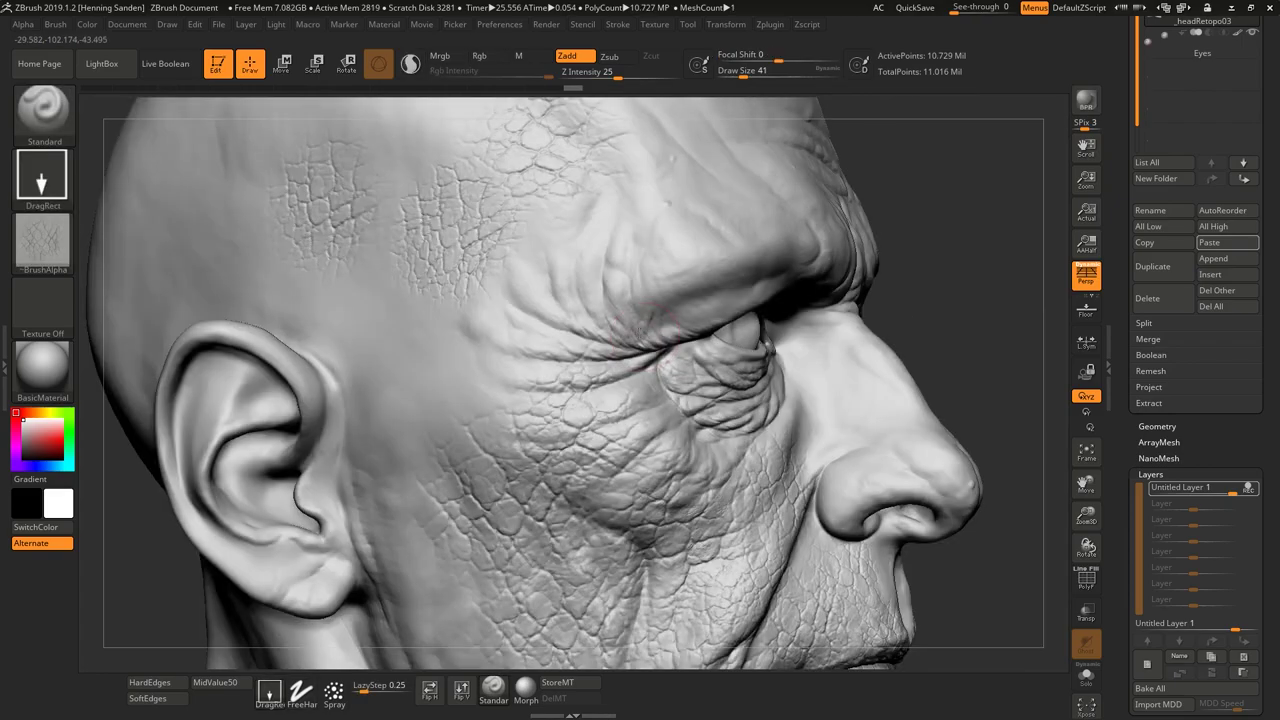
pyautogui.moveTo(643, 335); pyautogui.dragTo(646, 311, button='right')
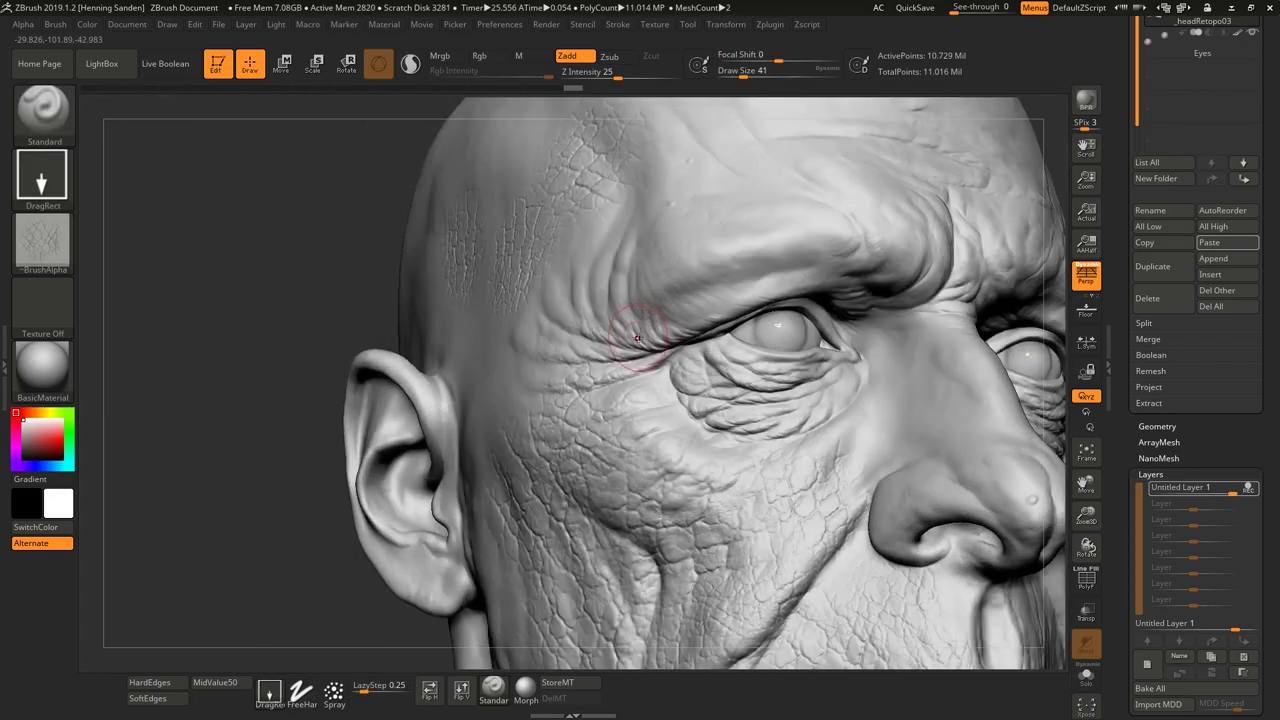
# - Load the reptile01 alpha for the Standard brush and set its mid value to 50
pyautogui.press(',')
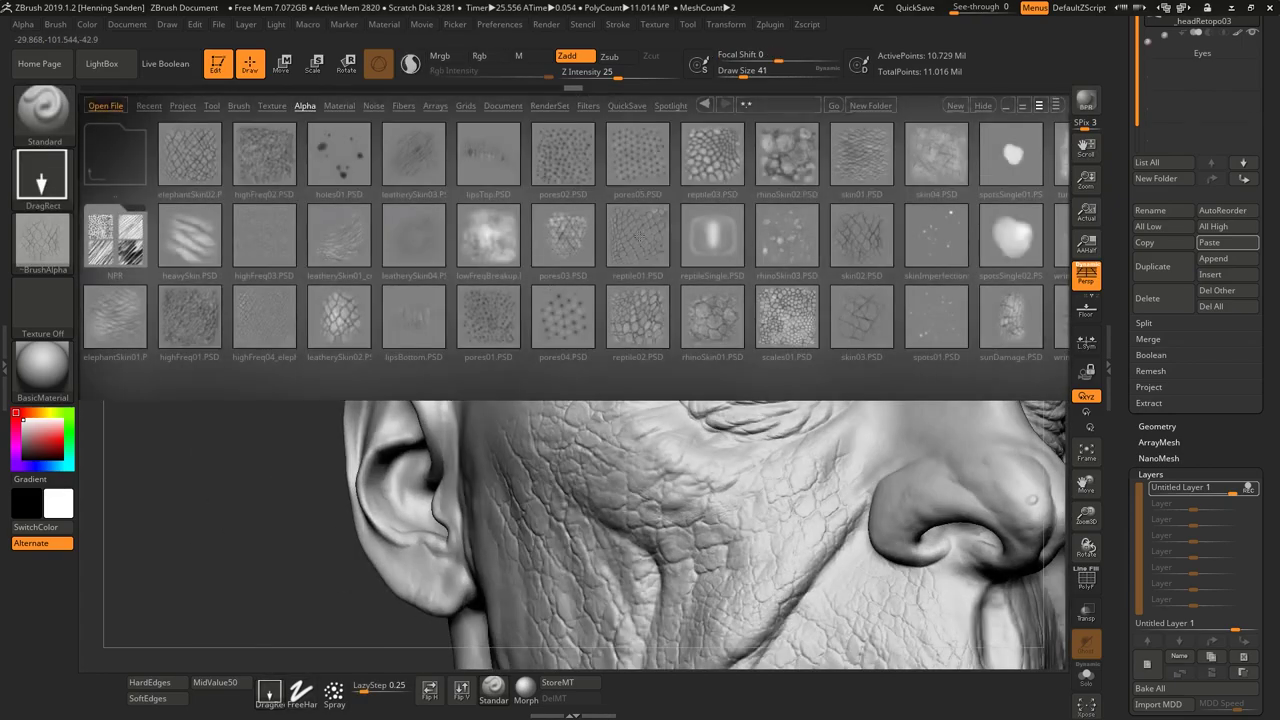
pyautogui.click(640, 246)
pyautogui.doubleClick(638, 243)
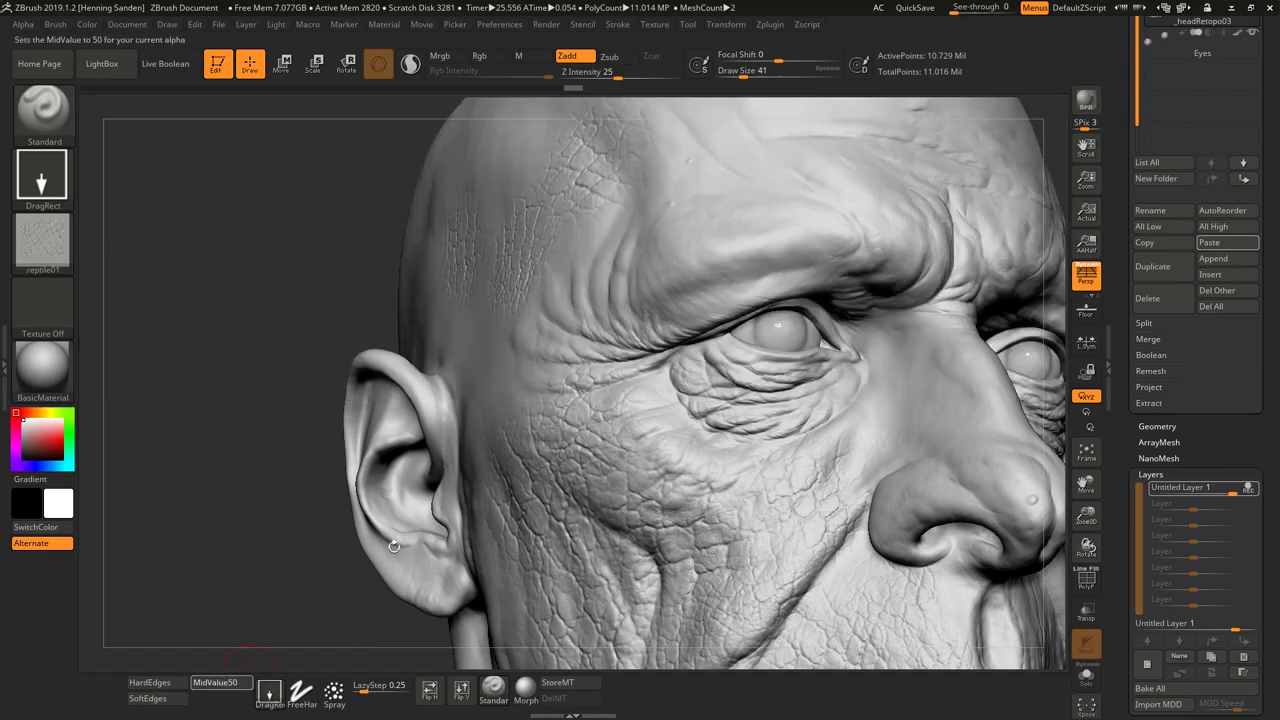
# - Stamp the reptile01 scale texture across the forehead above the brow
pyautogui.moveTo(225, 620); pyautogui.dragTo(115, 620)
pyautogui.moveTo(676, 214)
pyautogui.mouseDown()
pyautogui.moveTo(761, 226)
pyautogui.moveTo(796, 259)
pyautogui.moveTo(740, 160)
pyautogui.moveTo(830, 195)
pyautogui.moveTo(671, 259)
pyautogui.mouseUp()
pyautogui.moveTo(671, 259); pyautogui.dragTo(500, 287, button='right')
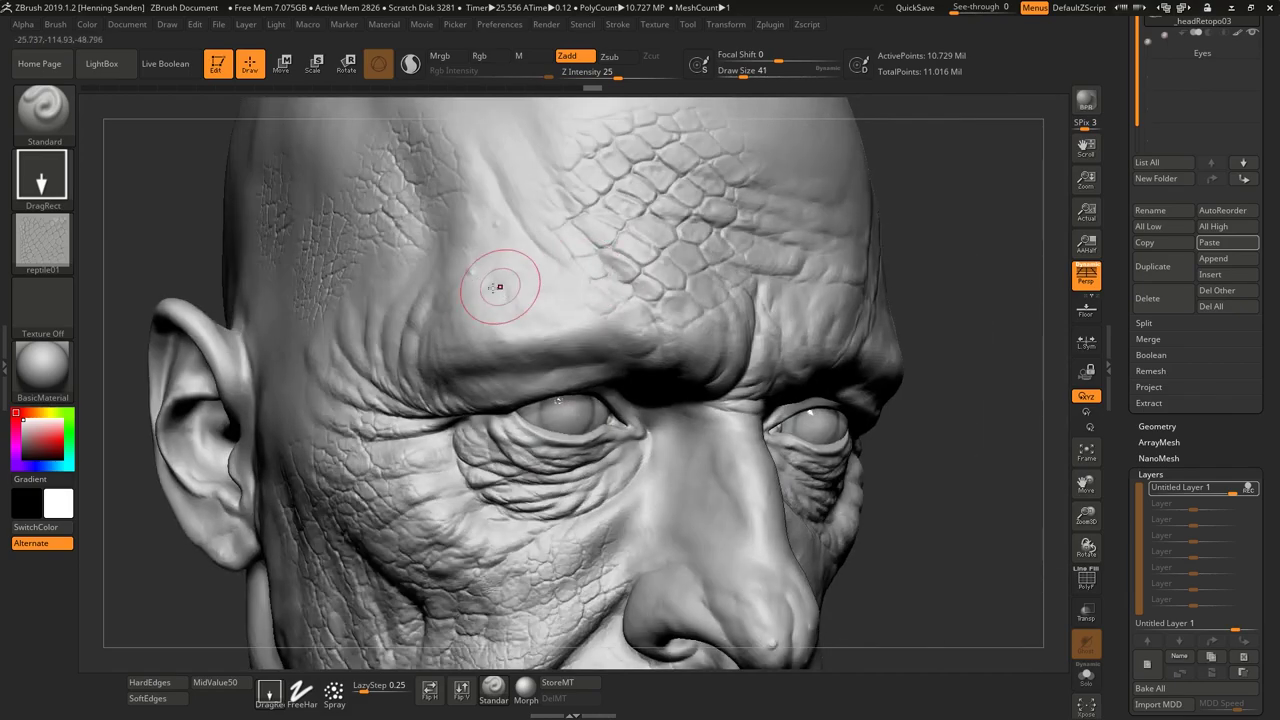
pyautogui.moveTo(590, 260); pyautogui.dragTo(626, 214)
pyautogui.moveTo(590, 390); pyautogui.dragTo(638, 331, button='right')
# - Load the wrinklesTwist alpha for the Standard brush
pyautogui.press(',')
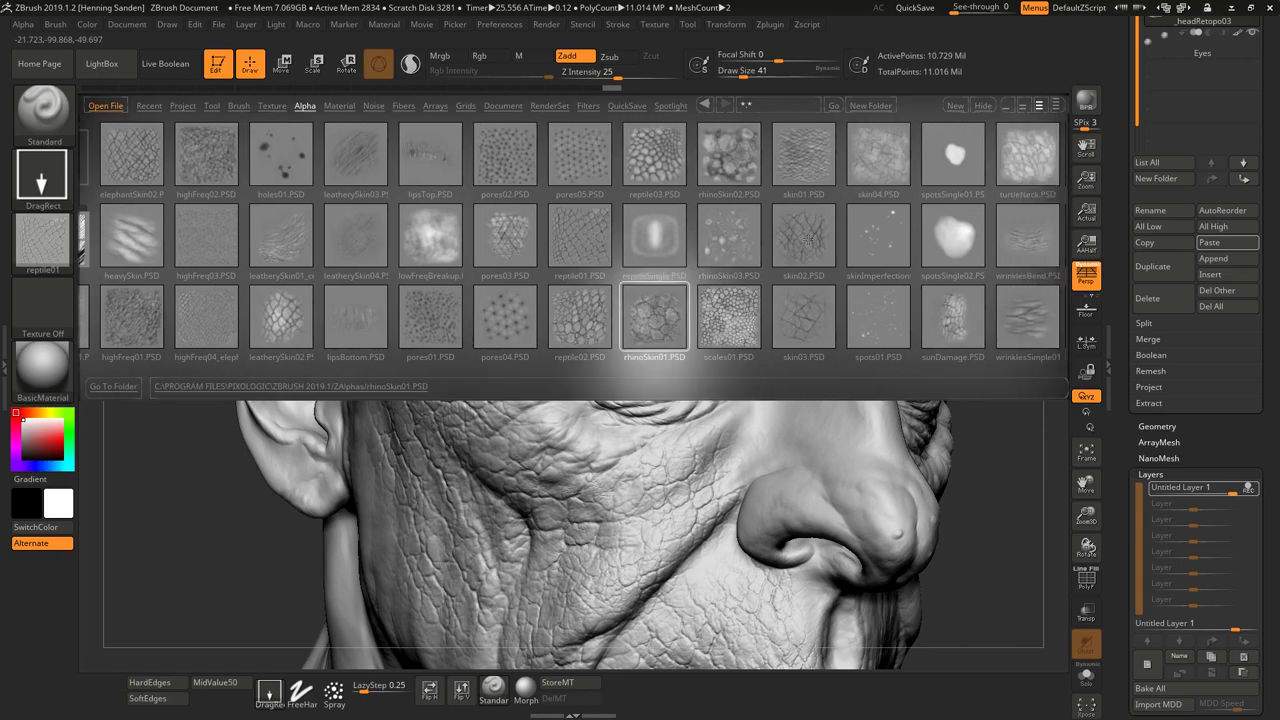
pyautogui.doubleClick(806, 240)
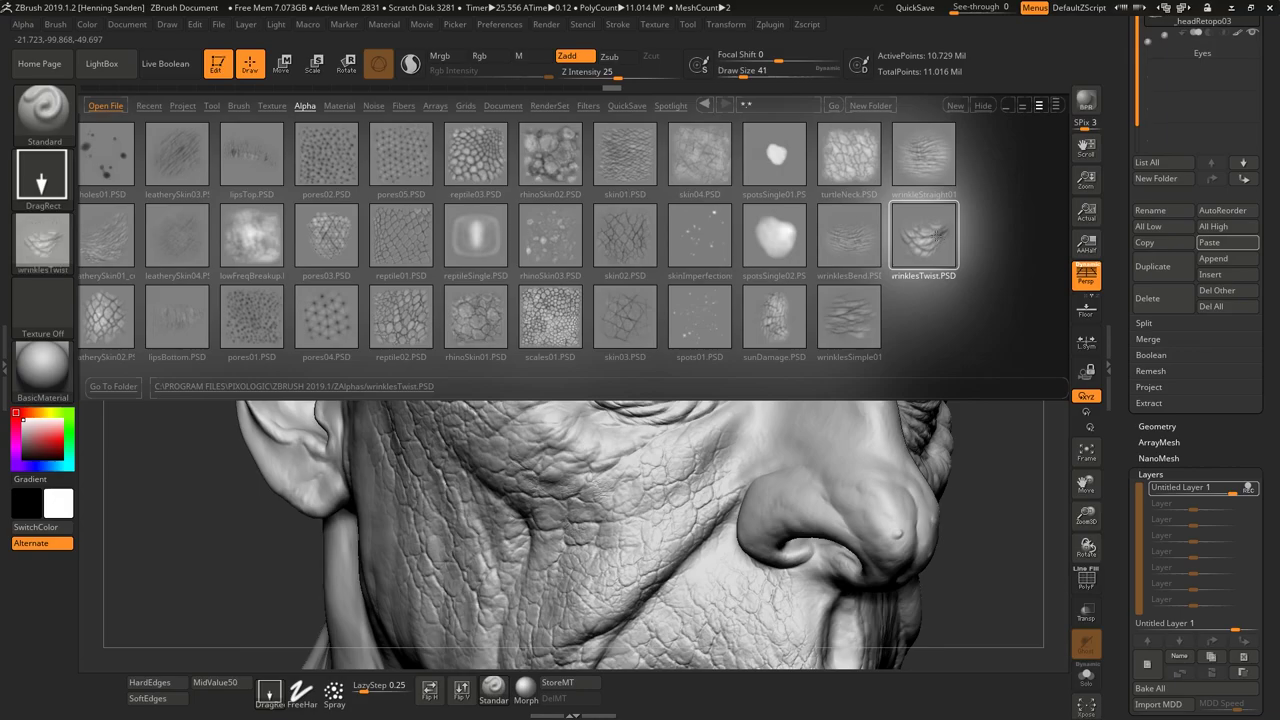
pyautogui.press(',')
# - Stamp the wrinklesTwist texture below the eye and on the upper cheek of the opposite side of the face
pyautogui.moveTo(655, 447); pyautogui.dragTo(450, 425, button='right')
pyautogui.moveTo(713, 338)
pyautogui.mouseDown(button='right')
pyautogui.moveTo(698, 374)
pyautogui.moveTo(724, 339)
pyautogui.moveTo(737, 342)
pyautogui.mouseUp(button='right')
pyautogui.moveTo(717, 268); pyautogui.dragTo(708, 259)
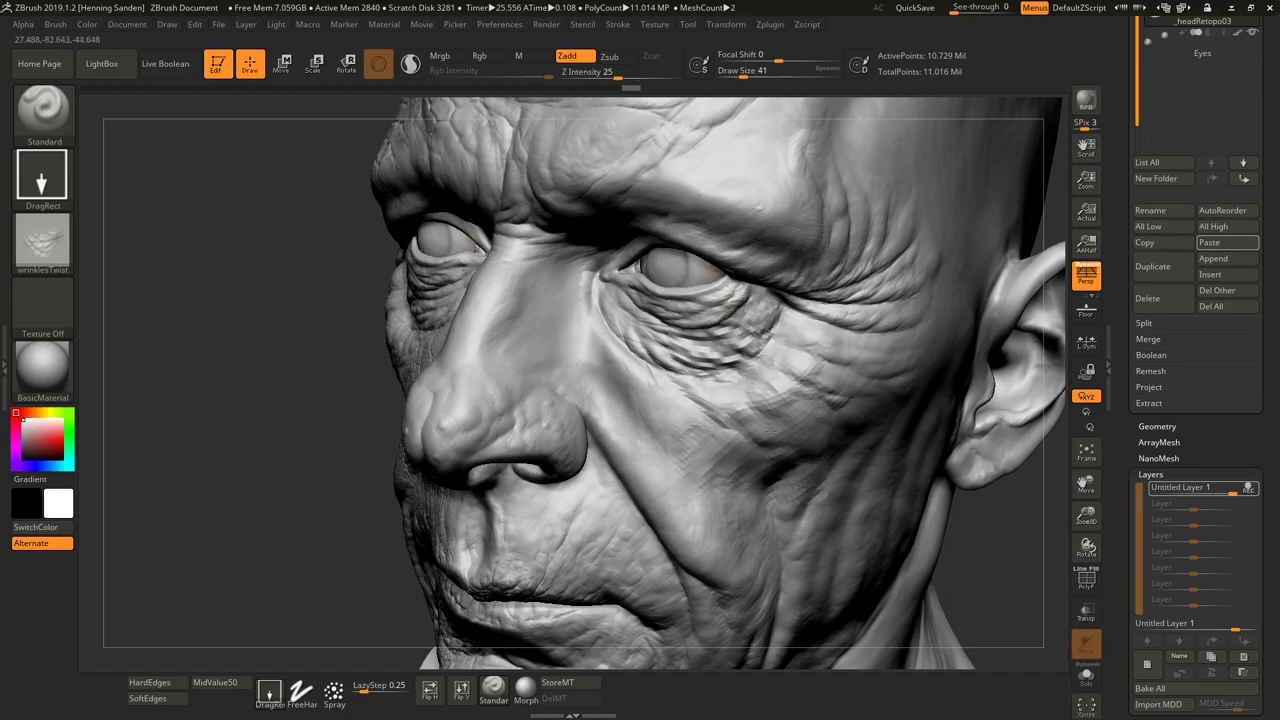
pyautogui.moveTo(757, 395); pyautogui.dragTo(722, 380, button='right')
pyautogui.moveTo(768, 470); pyautogui.dragTo(848, 386)
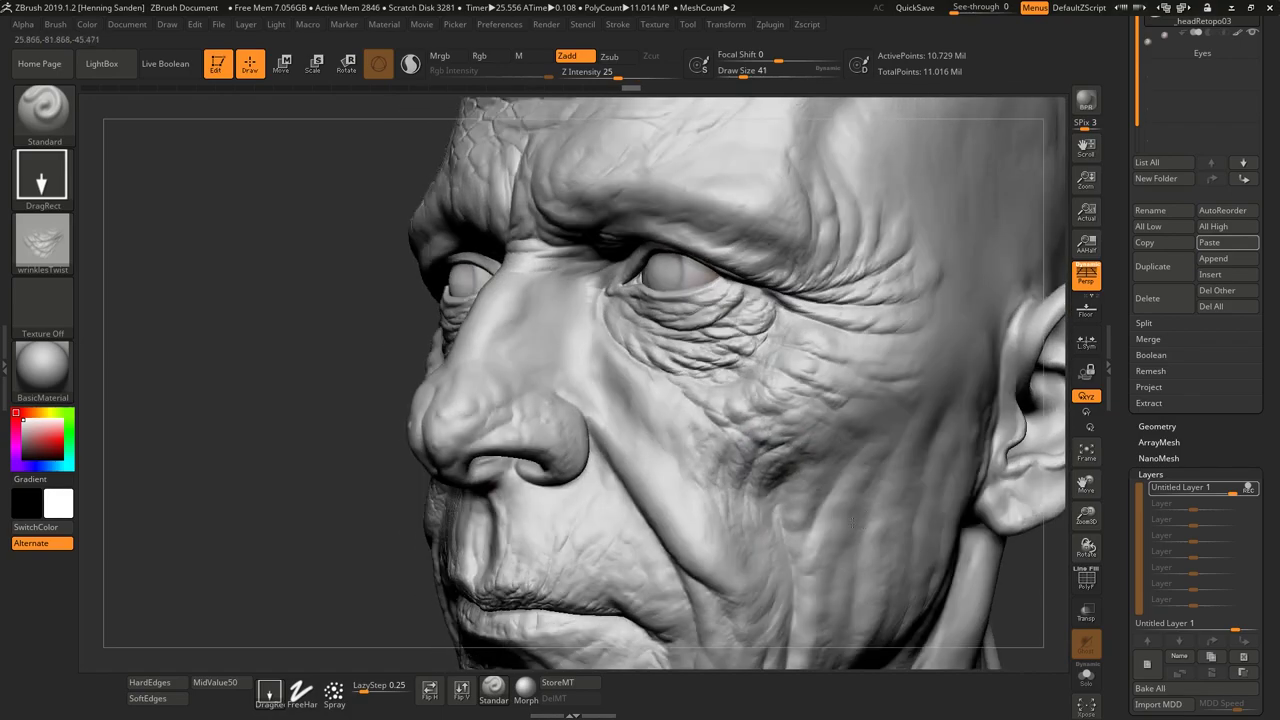
pyautogui.moveTo(760, 440); pyautogui.dragTo(831, 403, button='right')
# - Continue stamping the wrinklesTwist texture down the cheek toward the mouth and jaw
pyautogui.moveTo(838, 402); pyautogui.dragTo(718, 436)
pyautogui.keyDown('alt'); pyautogui.moveTo(772, 505); pyautogui.dragTo(788, 451, button='right'); pyautogui.keyUp('alt')
pyautogui.moveTo(788, 451); pyautogui.dragTo(653, 466)
pyautogui.keyDown('alt'); pyautogui.moveTo(690, 515); pyautogui.dragTo(668, 410, button='right'); pyautogui.keyUp('alt')
pyautogui.moveTo(676, 410); pyautogui.dragTo(716, 313)
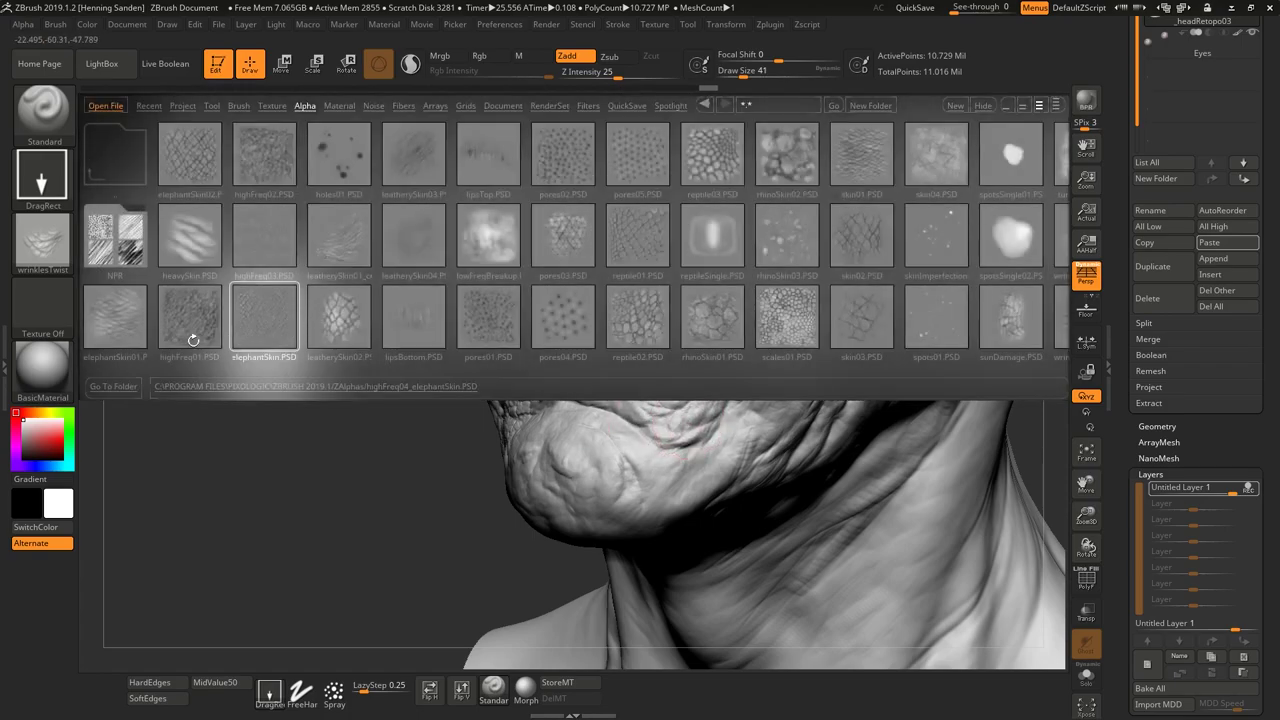
# - Set up the Standard brush with the highFreq01 alpha, soft edges at focal shift -100, and a draw size of 29
pyautogui.doubleClick(193, 340)
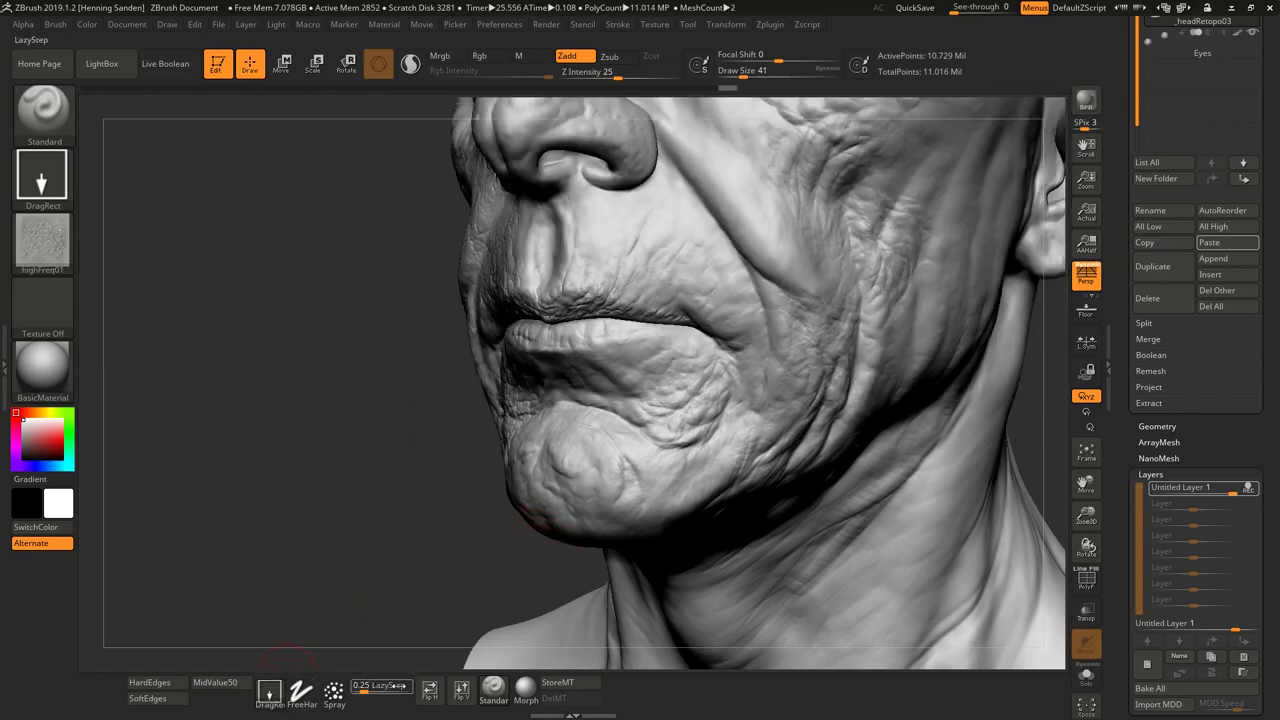
pyautogui.click(148, 698)
pyautogui.keyDown('alt'); pyautogui.moveTo(662, 205); pyautogui.dragTo(677, 391, button='right'); pyautogui.keyUp('alt')
pyautogui.press('s')
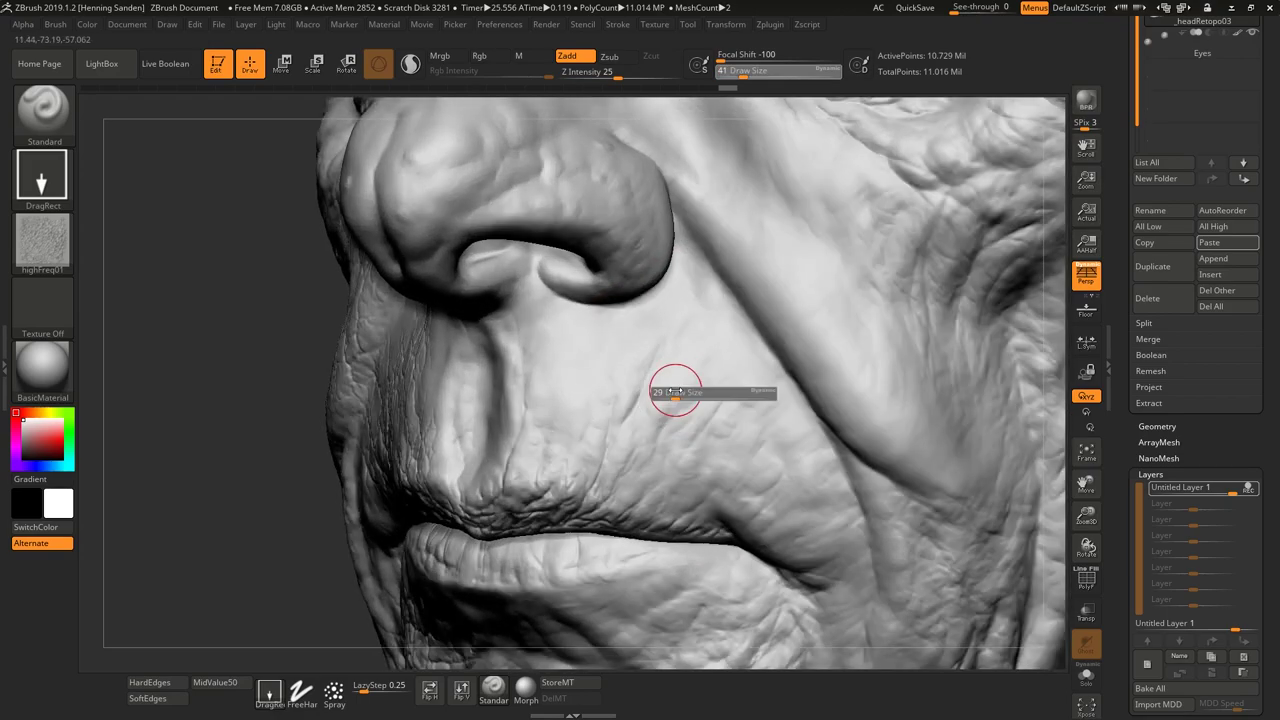
# - Stamp the highFreq01 texture across the upper lip, from the mouth corner over the philtrum to the other side
pyautogui.moveTo(677, 391)
pyautogui.mouseDown()
pyautogui.moveTo(689, 301)
pyautogui.moveTo(785, 419)
pyautogui.mouseUp()
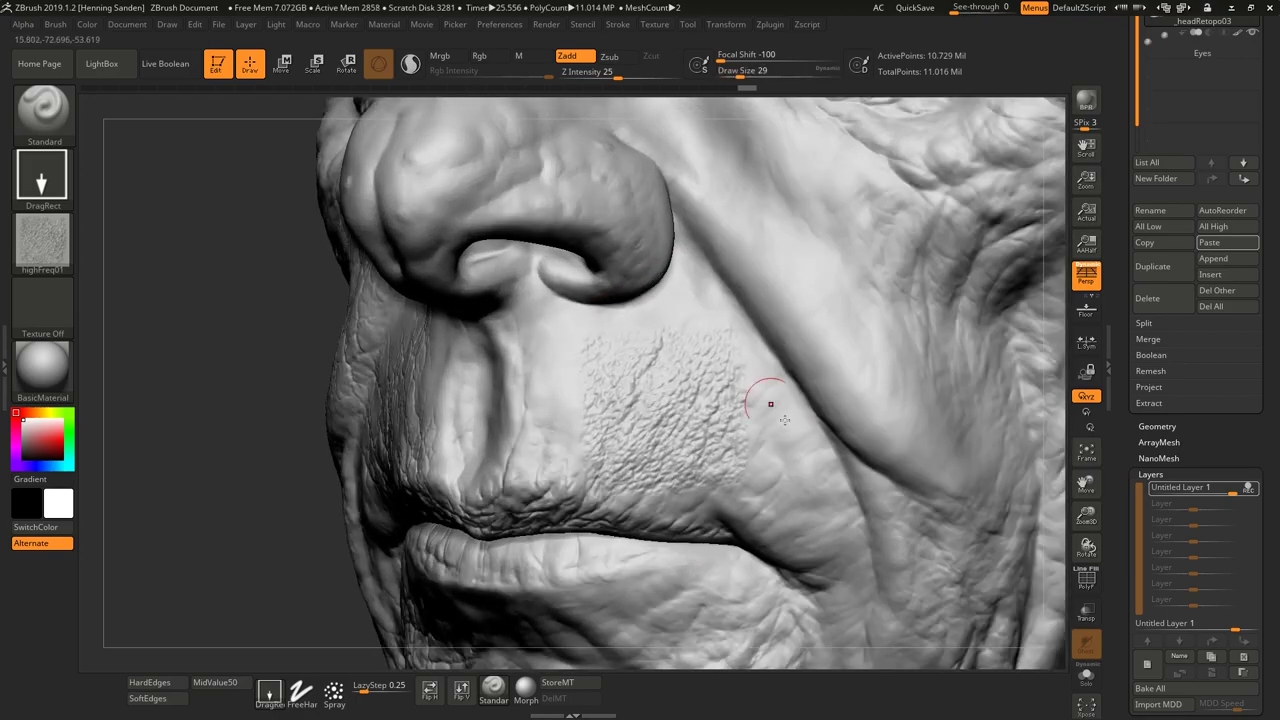
pyautogui.moveTo(798, 485); pyautogui.dragTo(882, 534)
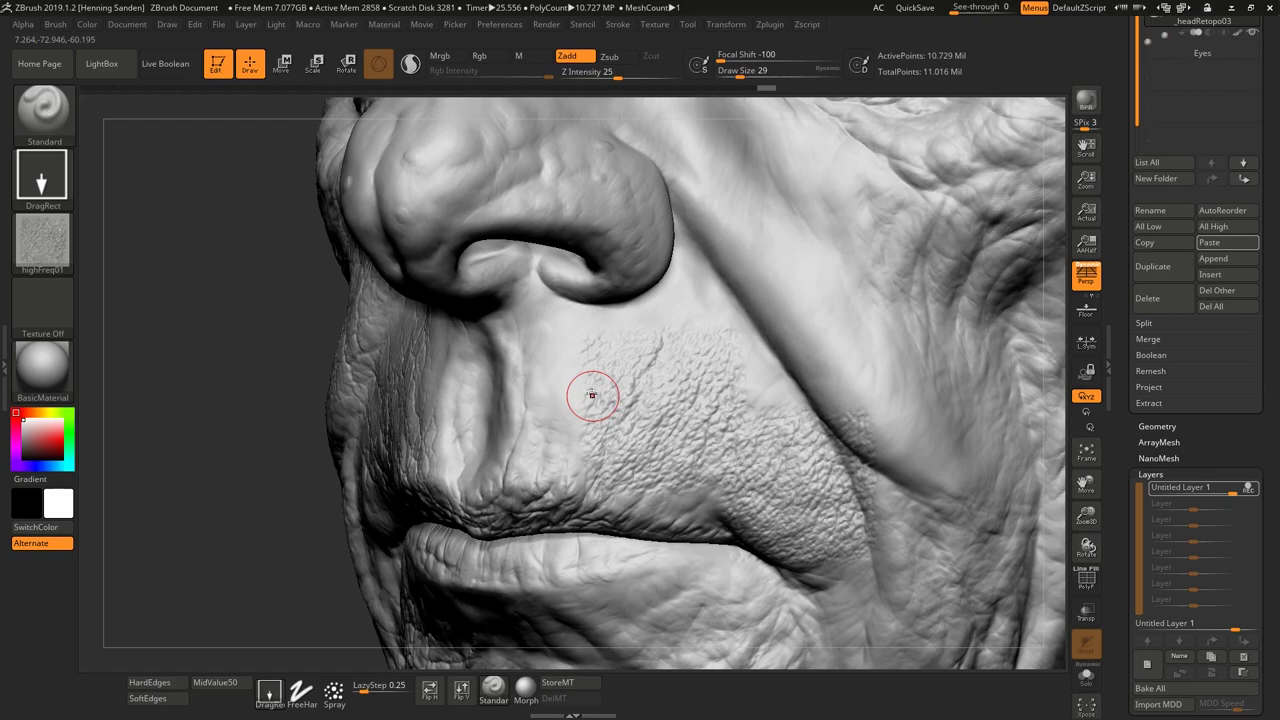
pyautogui.moveTo(591, 397); pyautogui.dragTo(600, 456, button='right')
pyautogui.moveTo(536, 398); pyautogui.dragTo(472, 358)
pyautogui.moveTo(472, 368); pyautogui.dragTo(556, 374, button='right')
pyautogui.moveTo(410, 389); pyautogui.dragTo(466, 465)
pyautogui.moveTo(475, 400); pyautogui.dragTo(447, 434)
# - Stamp the highFreq01 texture around the mouth corner, below the lower lip and on the chin
pyautogui.moveTo(689, 429); pyautogui.dragTo(664, 338, button='right')
pyautogui.moveTo(738, 436); pyautogui.dragTo(639, 480)
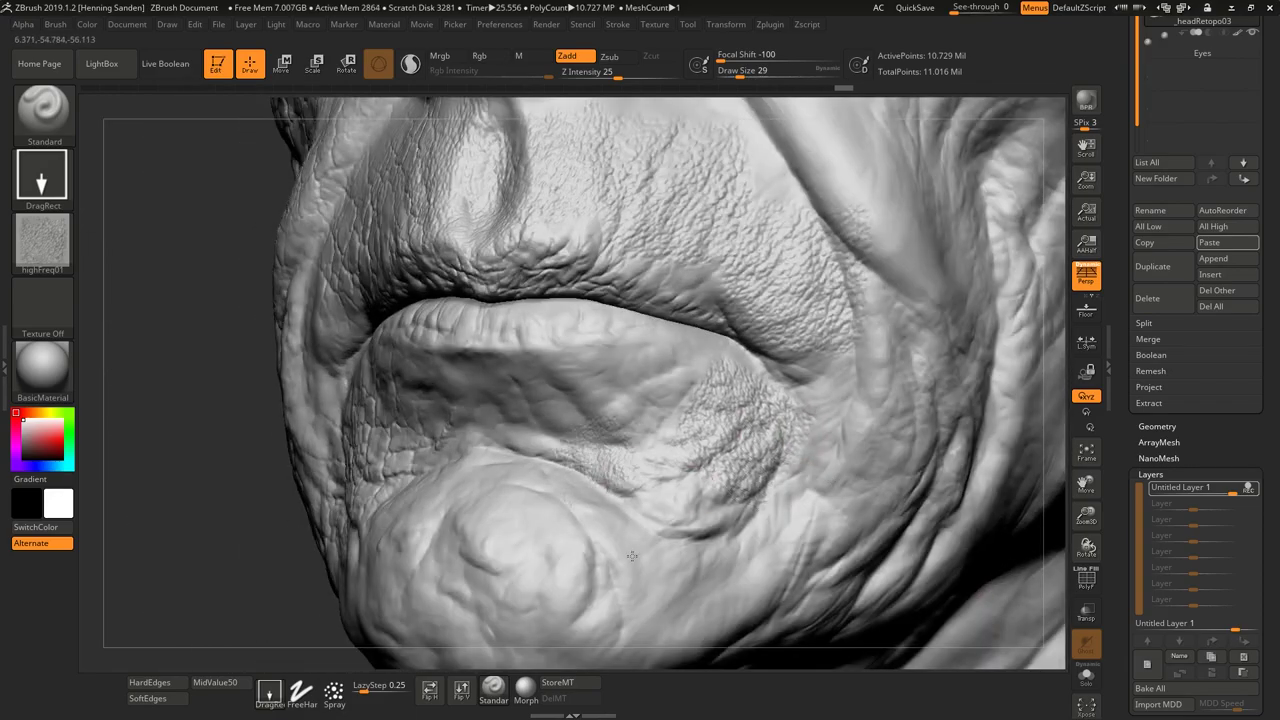
pyautogui.moveTo(632, 556); pyautogui.dragTo(642, 562)
pyautogui.moveTo(686, 528); pyautogui.dragTo(687, 420)
pyautogui.moveTo(675, 448); pyautogui.dragTo(752, 445, button='right')
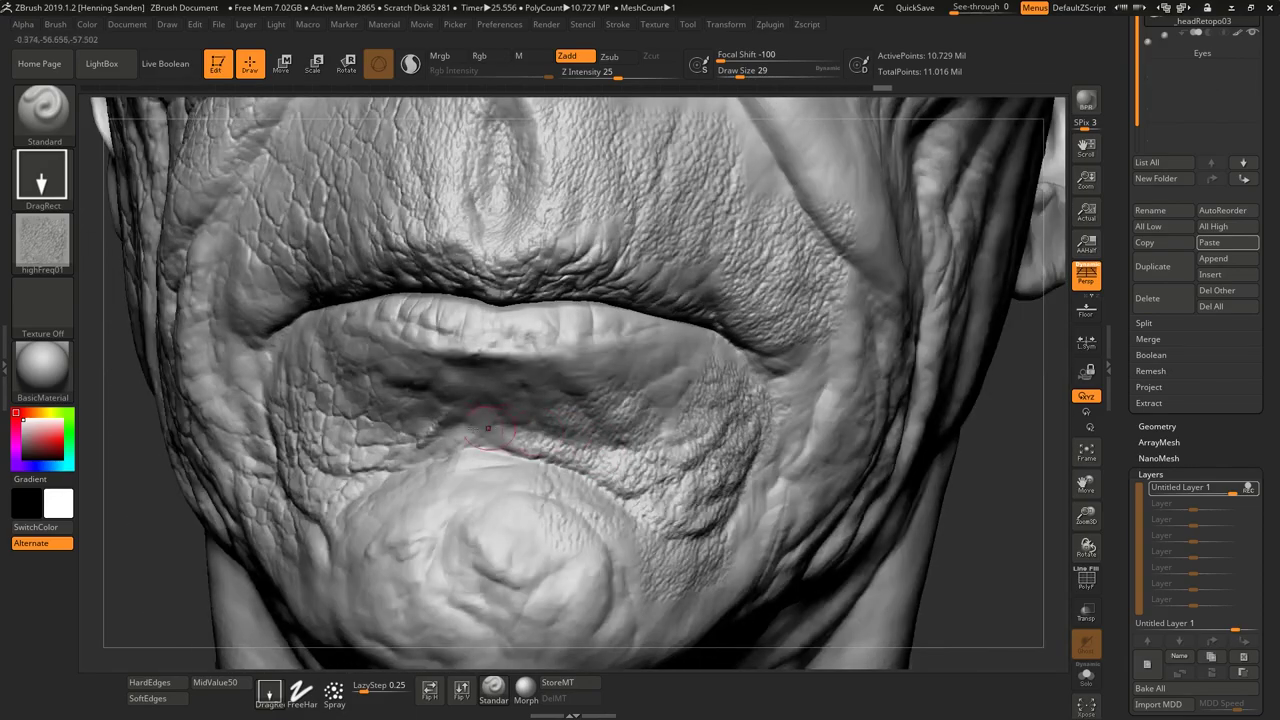
pyautogui.moveTo(456, 427); pyautogui.dragTo(486, 346)
pyautogui.moveTo(517, 573); pyautogui.dragTo(581, 454)
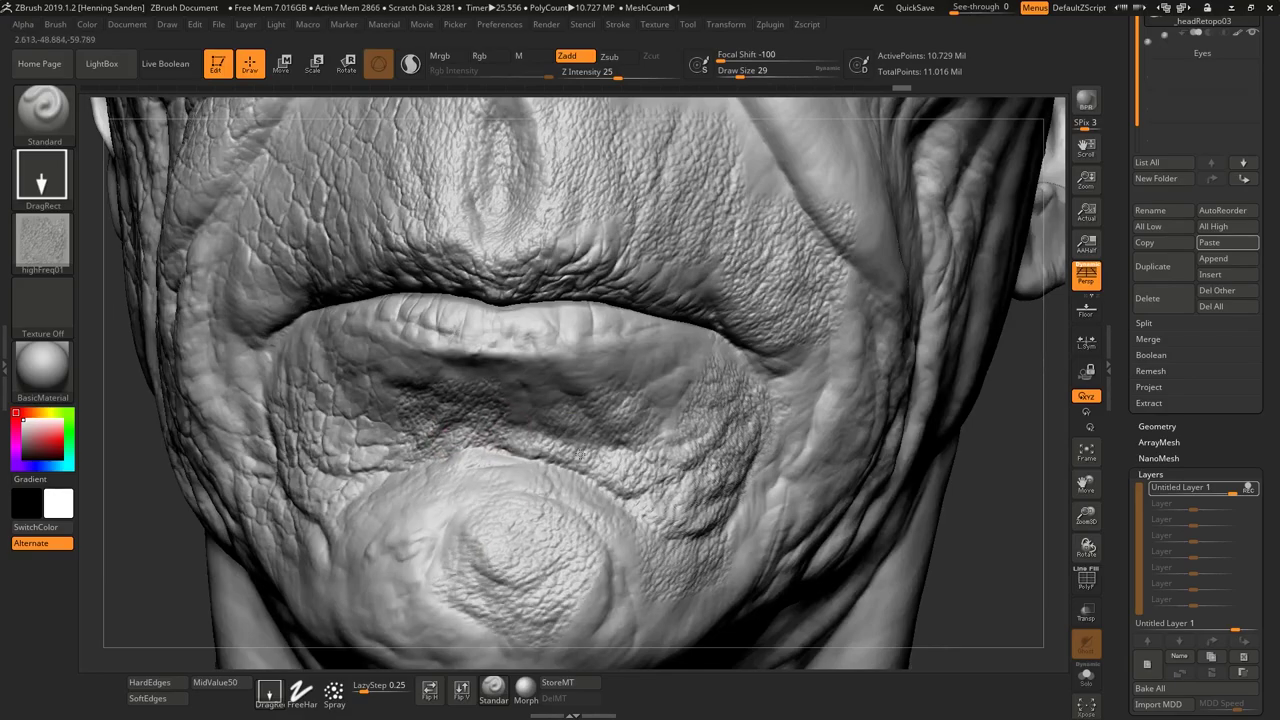
# - Stamp the highFreq01 texture over the cheek outside the nasolabial fold, beside the nose and up toward the lower eyelid
pyautogui.moveTo(671, 476); pyautogui.dragTo(622, 466, button='right')
pyautogui.keyDown('alt'); pyautogui.moveTo(762, 176); pyautogui.dragTo(728, 336, button='right'); pyautogui.keyUp('alt')
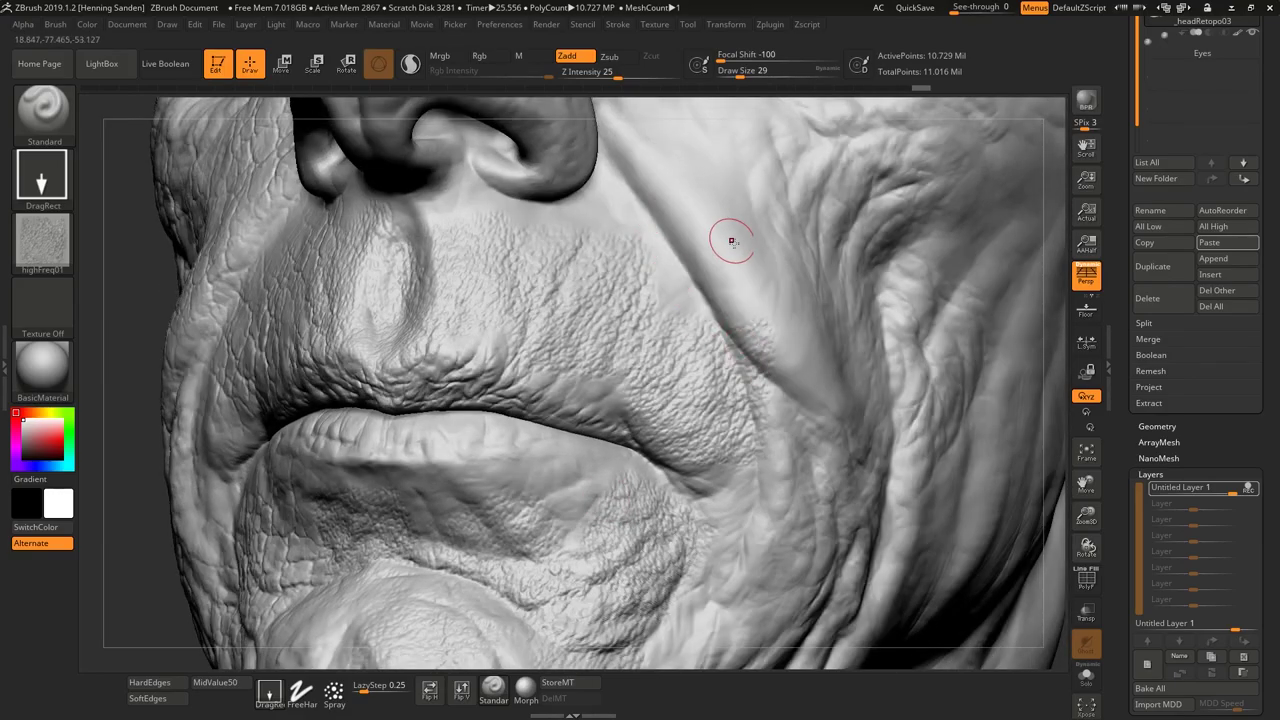
pyautogui.keyDown('alt'); pyautogui.moveTo(731, 241); pyautogui.dragTo(696, 397, button='right'); pyautogui.keyUp('alt')
pyautogui.moveTo(698, 397); pyautogui.dragTo(748, 322)
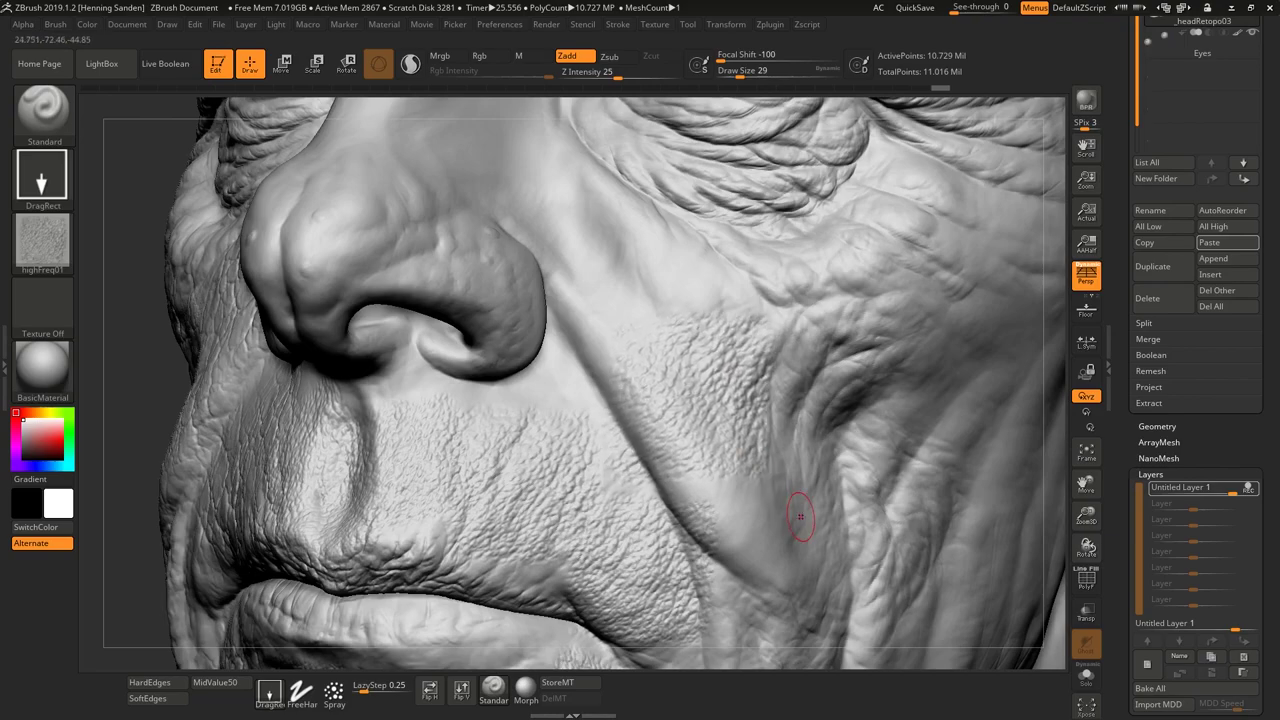
pyautogui.moveTo(817, 464); pyautogui.dragTo(786, 411)
pyautogui.moveTo(731, 540); pyautogui.dragTo(735, 445)
pyautogui.moveTo(570, 272); pyautogui.dragTo(611, 270, button='right')
pyautogui.moveTo(592, 272); pyautogui.dragTo(596, 154)
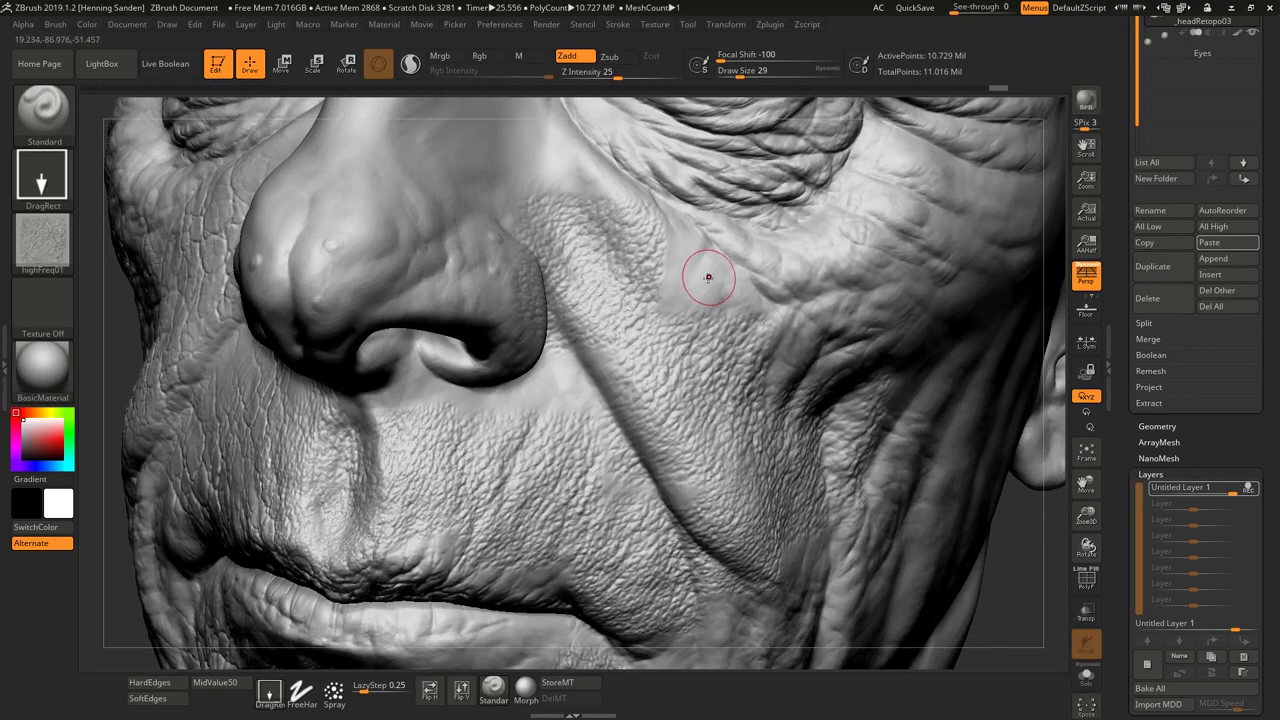
pyautogui.moveTo(708, 278); pyautogui.dragTo(712, 210)
# - Stamp the highFreq01 texture on the other side of the face, over the temple and the cheek in front of the ear
pyautogui.moveTo(697, 284)
pyautogui.keyDown('ctrl'); pyautogui.mouseDown(button='right')
pyautogui.moveTo(617, 325)
pyautogui.moveTo(760, 345)
pyautogui.mouseUp(button='right'); pyautogui.keyUp('ctrl')
pyautogui.moveTo(450, 330)
pyautogui.keyDown('alt'); pyautogui.mouseDown(button='right')
pyautogui.moveTo(560, 345)
pyautogui.moveTo(560, 386)
pyautogui.moveTo(414, 294)
pyautogui.mouseUp(button='right'); pyautogui.keyUp('alt')
pyautogui.moveTo(414, 294); pyautogui.dragTo(520, 219)
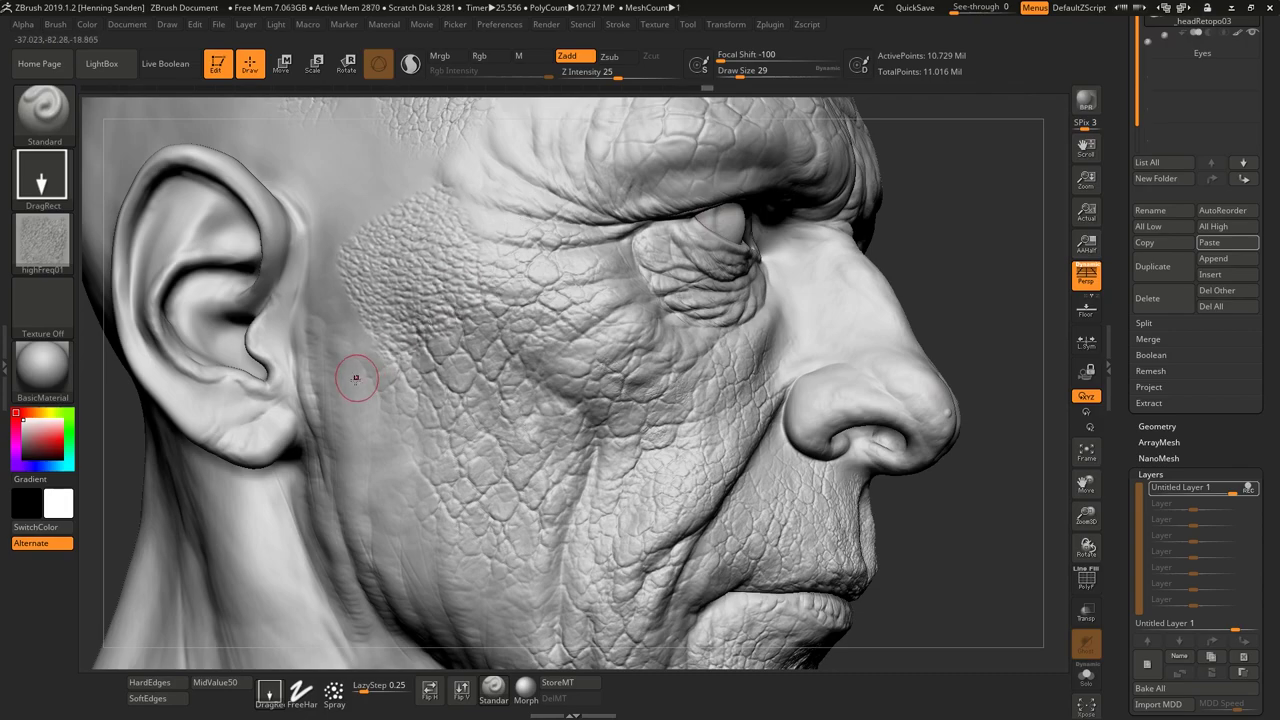
pyautogui.moveTo(351, 371); pyautogui.dragTo(462, 359)
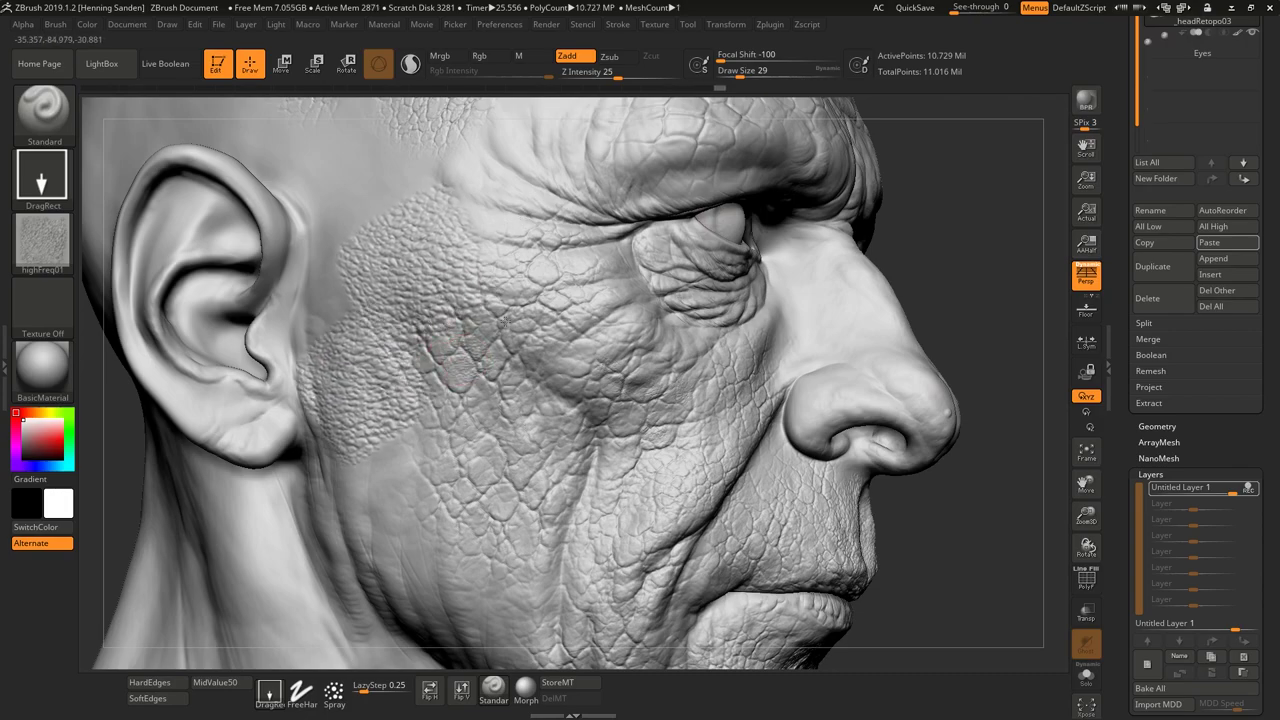
pyautogui.moveTo(504, 319); pyautogui.dragTo(519, 317)
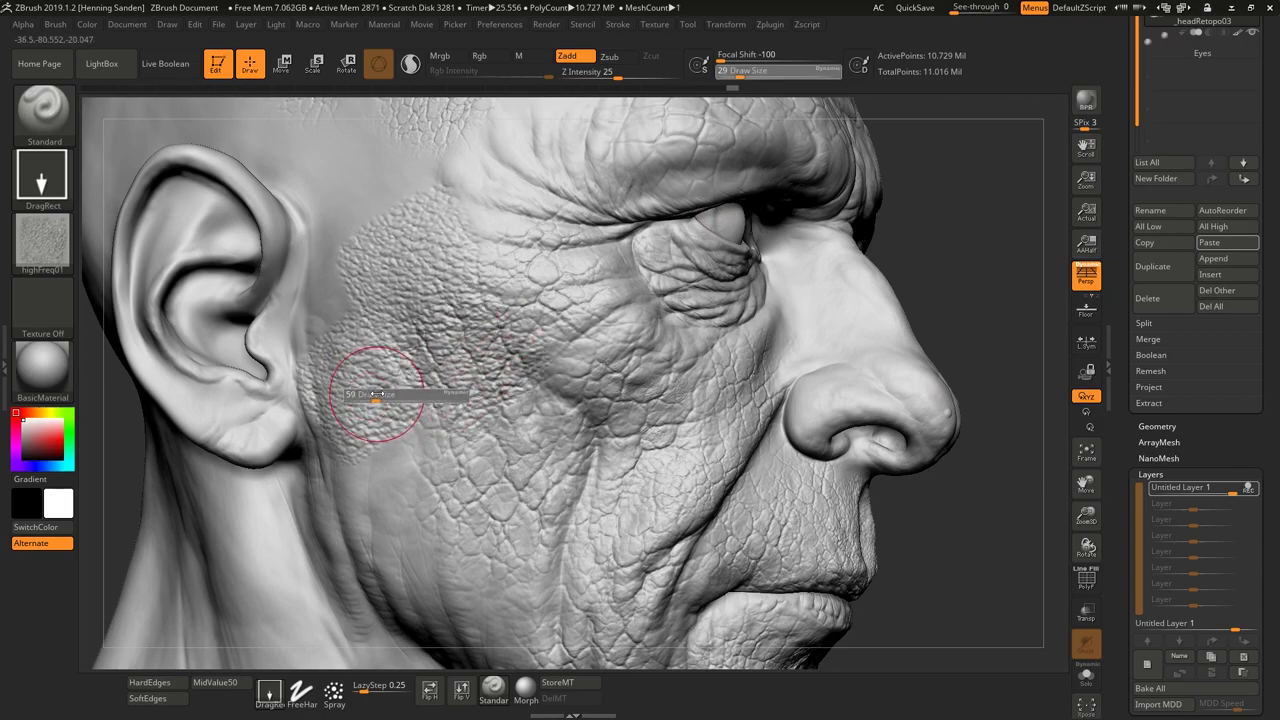
# - Try smoothing the stamped texture on the cheek in front of the ear with a draw size of 83
pyautogui.moveTo(371, 400)
pyautogui.keyDown('shift'); pyautogui.mouseDown()
pyautogui.moveTo(390, 330)
pyautogui.moveTo(430, 300)
pyautogui.moveTo(484, 374)
pyautogui.mouseUp(); pyautogui.keyUp('shift')
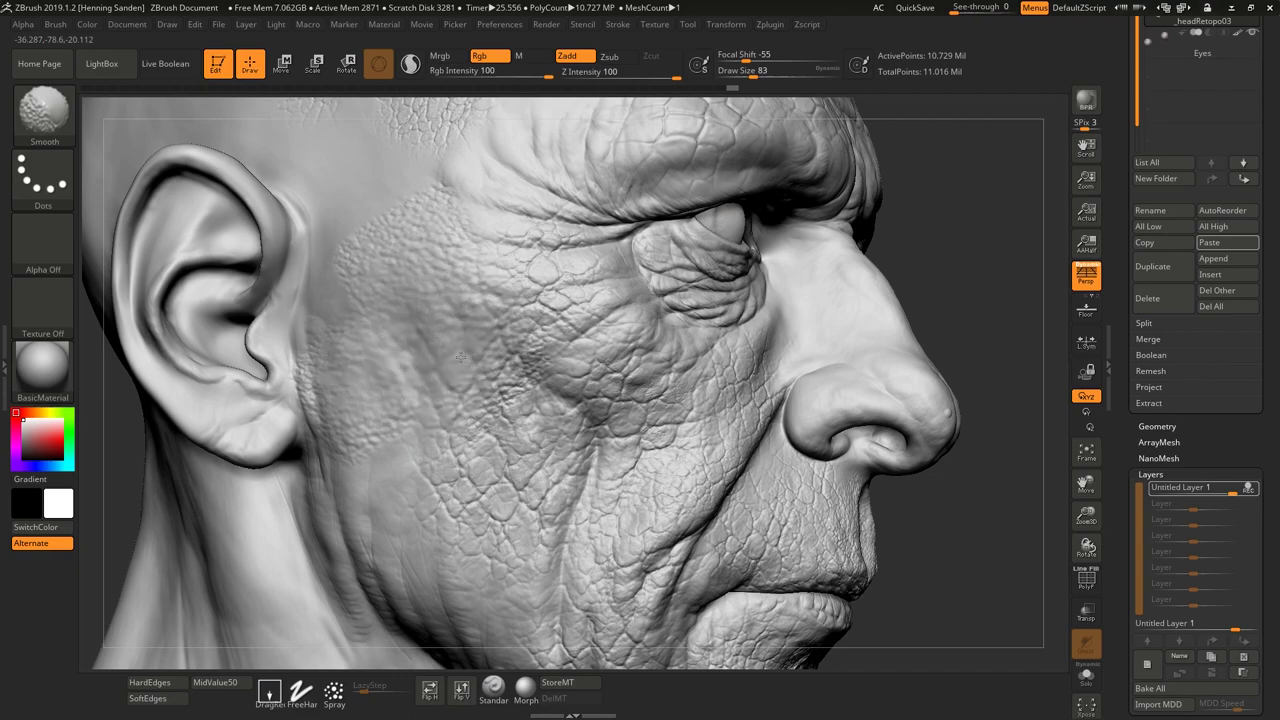
pyautogui.hotkey('ctrl', 'z')
pyautogui.keyDown('alt'); pyautogui.moveTo(478, 556); pyautogui.dragTo(519, 401, button='right'); pyautogui.keyUp('alt')
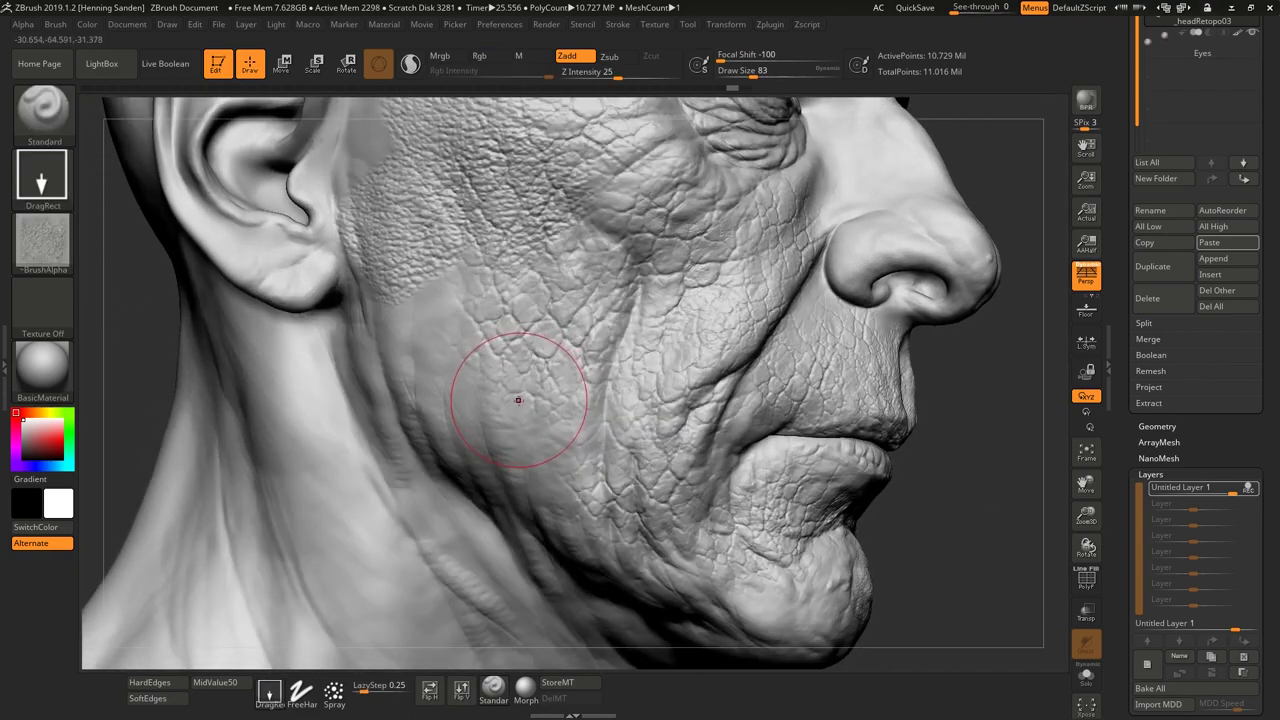
pyautogui.moveTo(724, 405)
pyautogui.keyDown('ctrl'); pyautogui.mouseDown(button='right')
pyautogui.moveTo(745, 414)
pyautogui.moveTo(754, 360)
pyautogui.moveTo(722, 387)
pyautogui.mouseUp(button='right'); pyautogui.keyUp('ctrl')
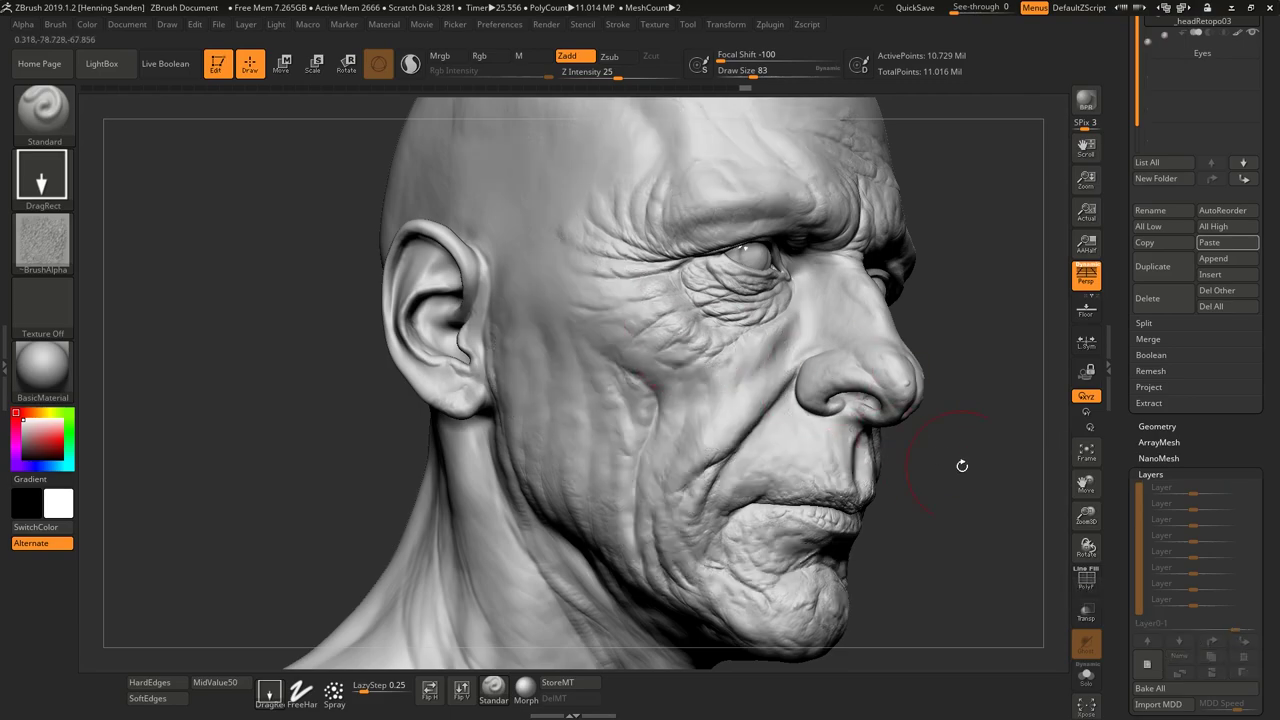
# - Load the skin03 alpha for the Standard brush
pyautogui.moveTo(712, 393); pyautogui.dragTo(667, 405, button='right')
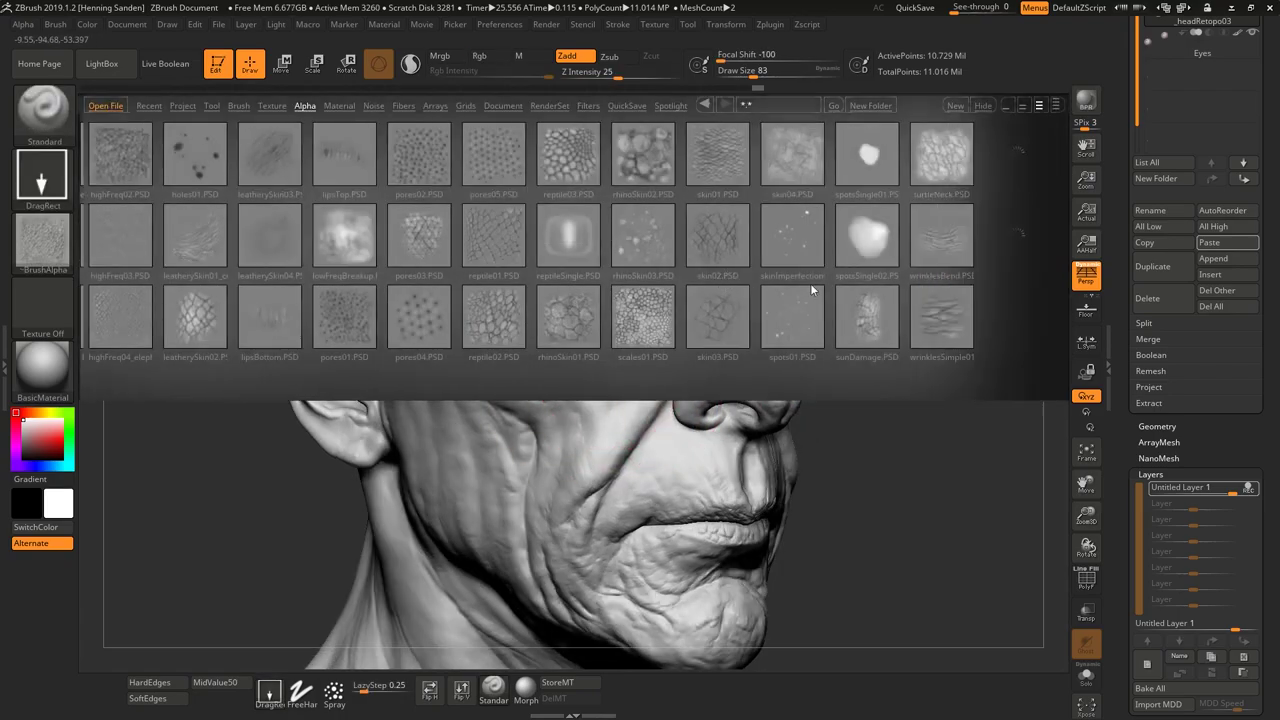
pyautogui.moveTo(460, 301); pyautogui.dragTo(540, 298)
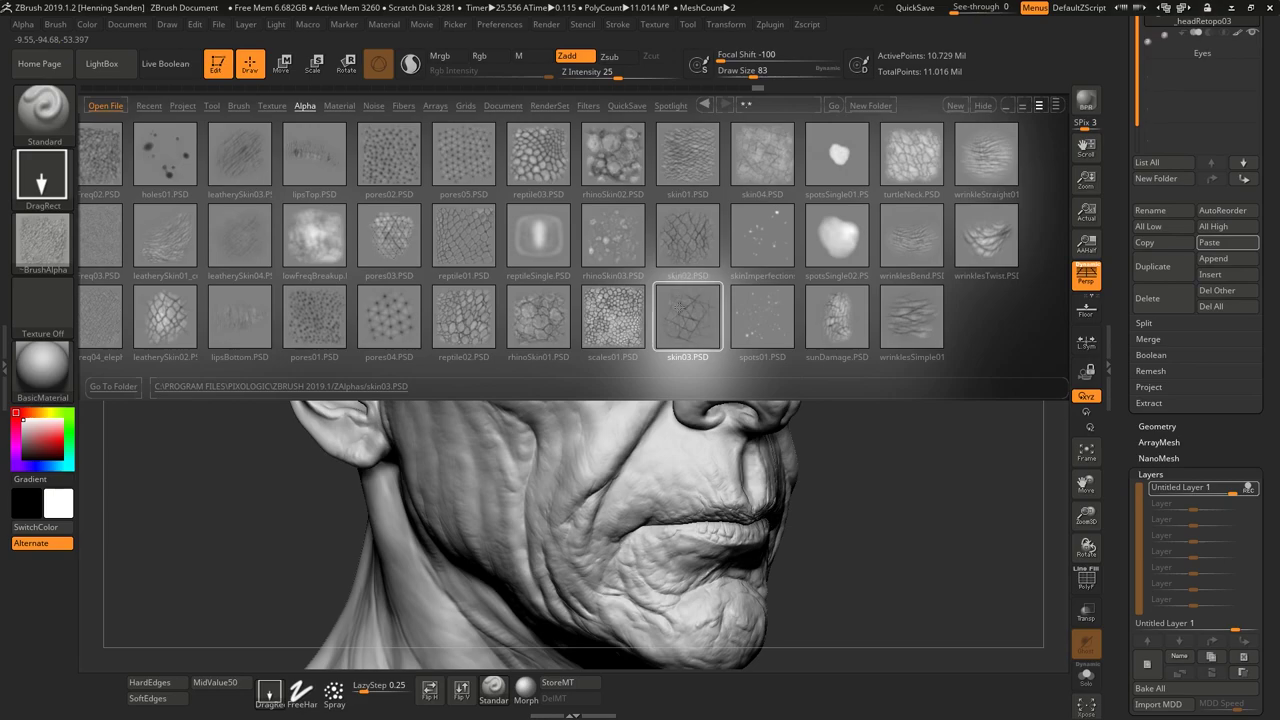
pyautogui.doubleClick(686, 325)
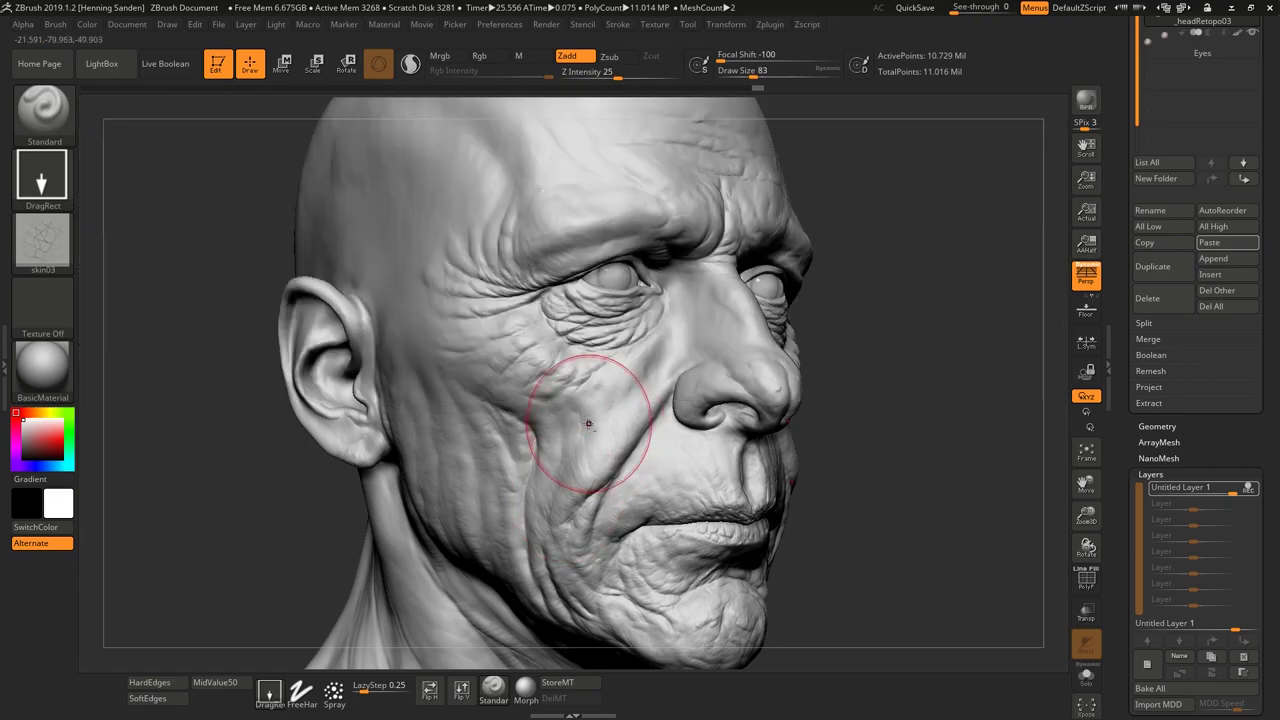
# - Try stamping the skin03 texture on the cheek below the eye with a draw size of 46
pyautogui.keyDown('ctrl'); pyautogui.moveTo(588, 424); pyautogui.dragTo(579, 434, button='right'); pyautogui.keyUp('ctrl')
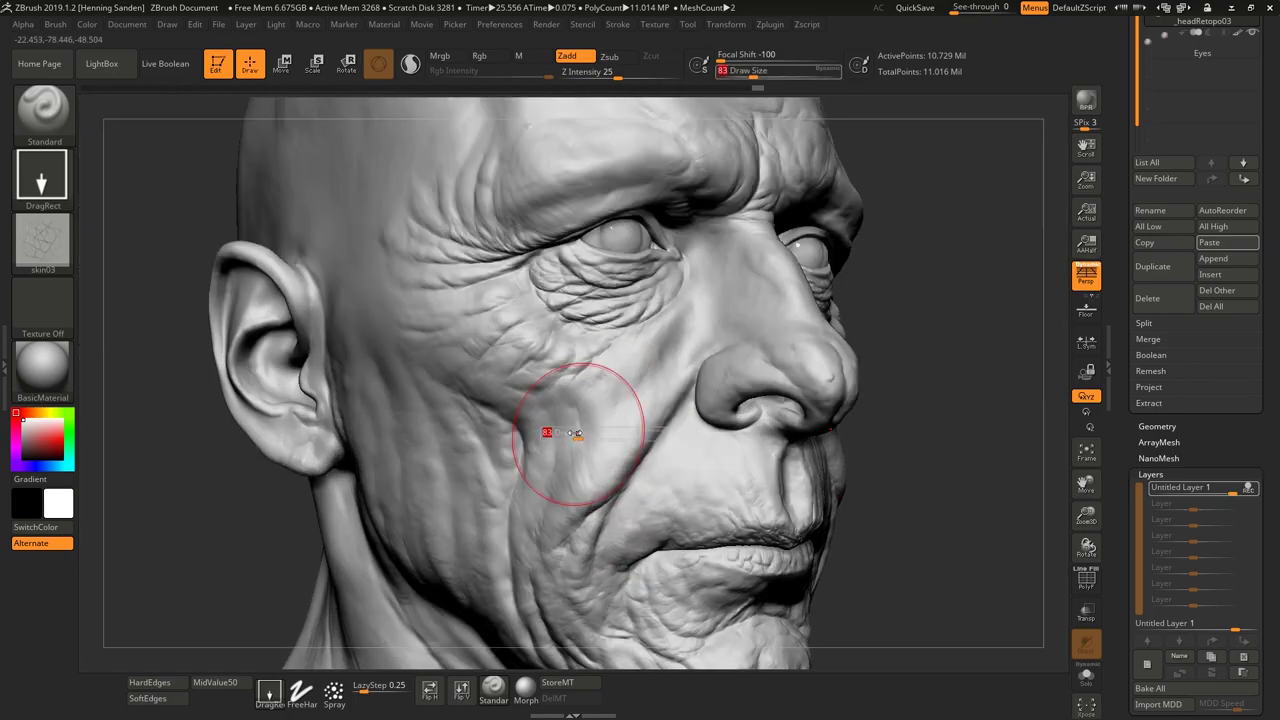
pyautogui.moveTo(571, 427)
pyautogui.mouseDown()
pyautogui.moveTo(598, 393)
pyautogui.moveTo(653, 391)
pyautogui.mouseUp()
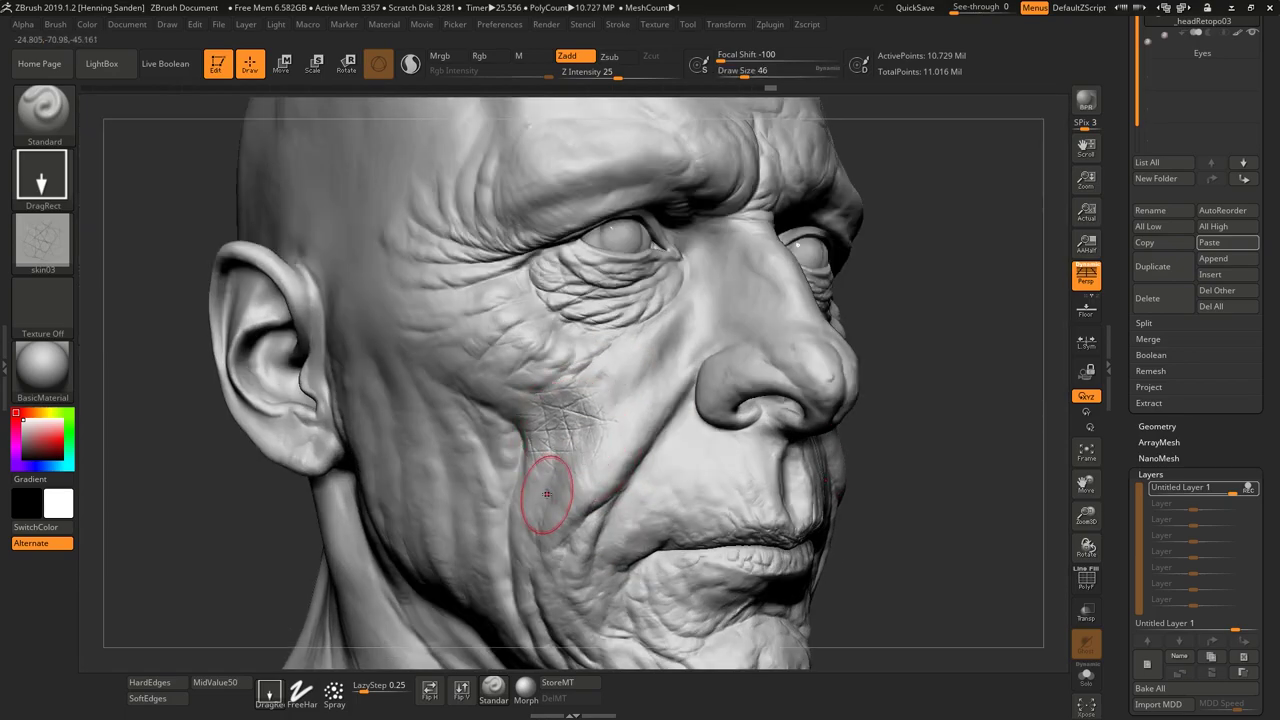
pyautogui.press('ctrl')
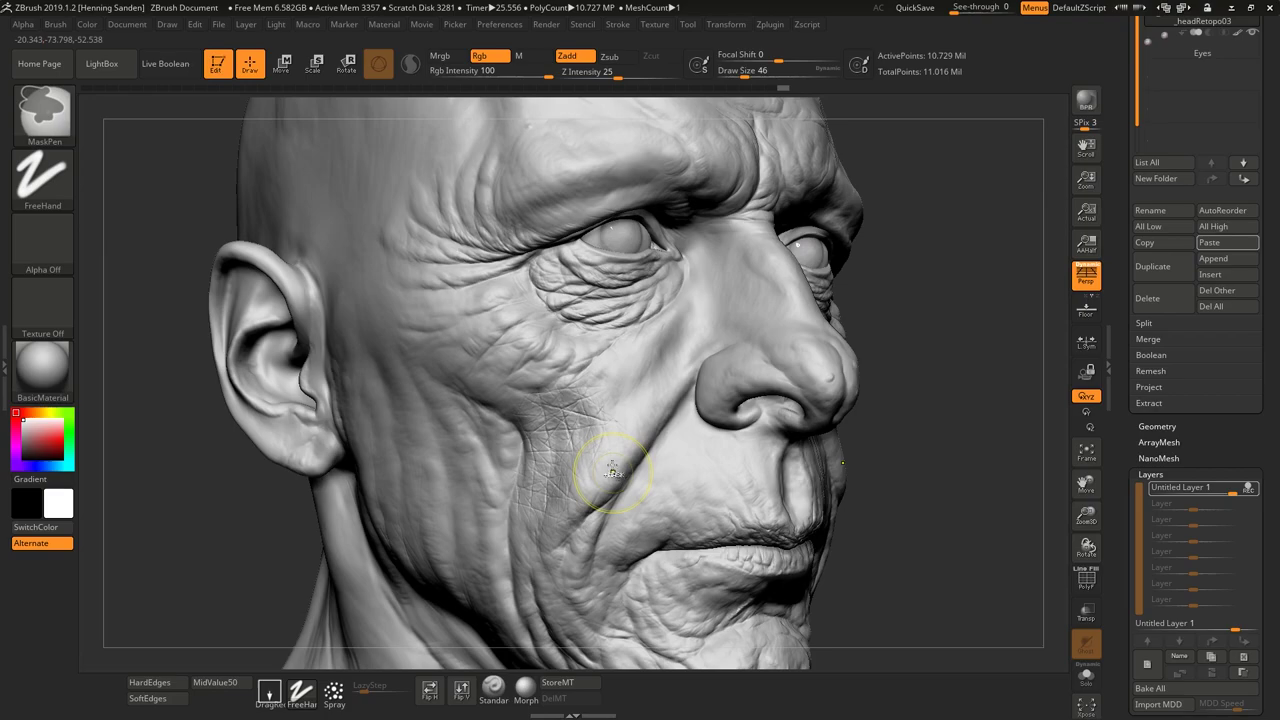
pyautogui.hotkey('ctrl', 'z')
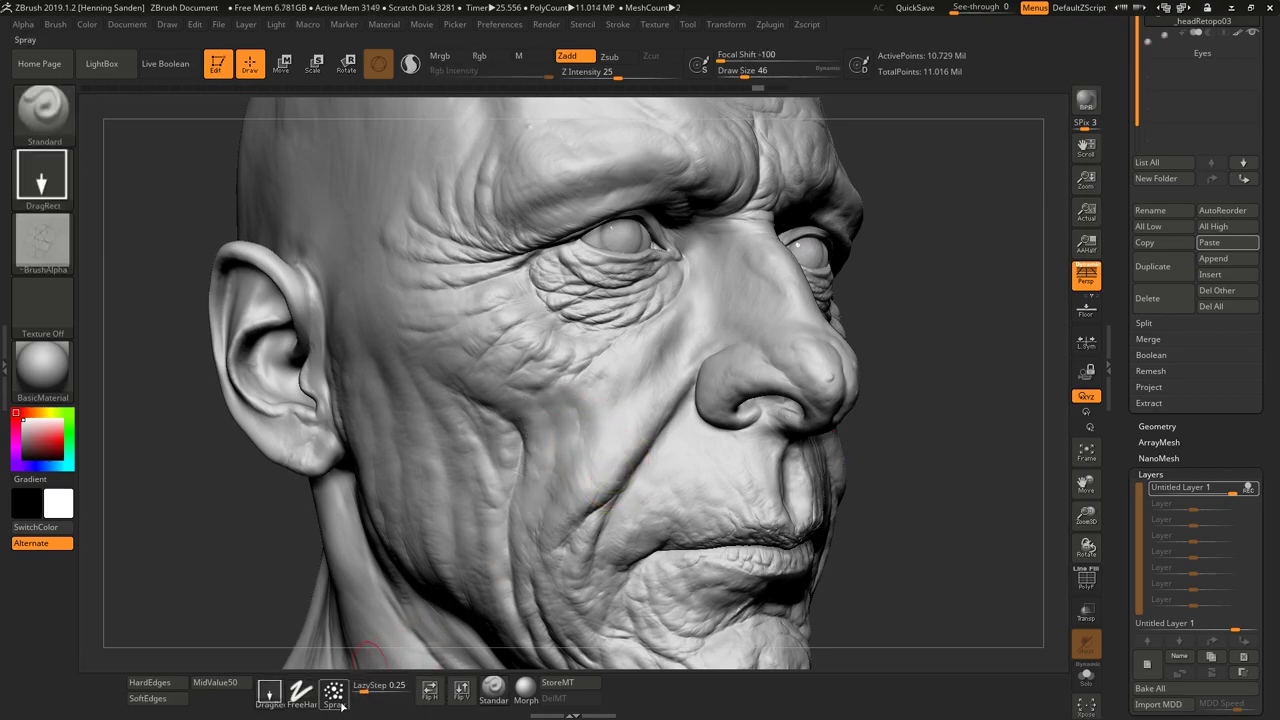
# - Switch the brush stroke to Spray with LazyStep 0.0805 and a draw size of 97
pyautogui.click(336, 698)
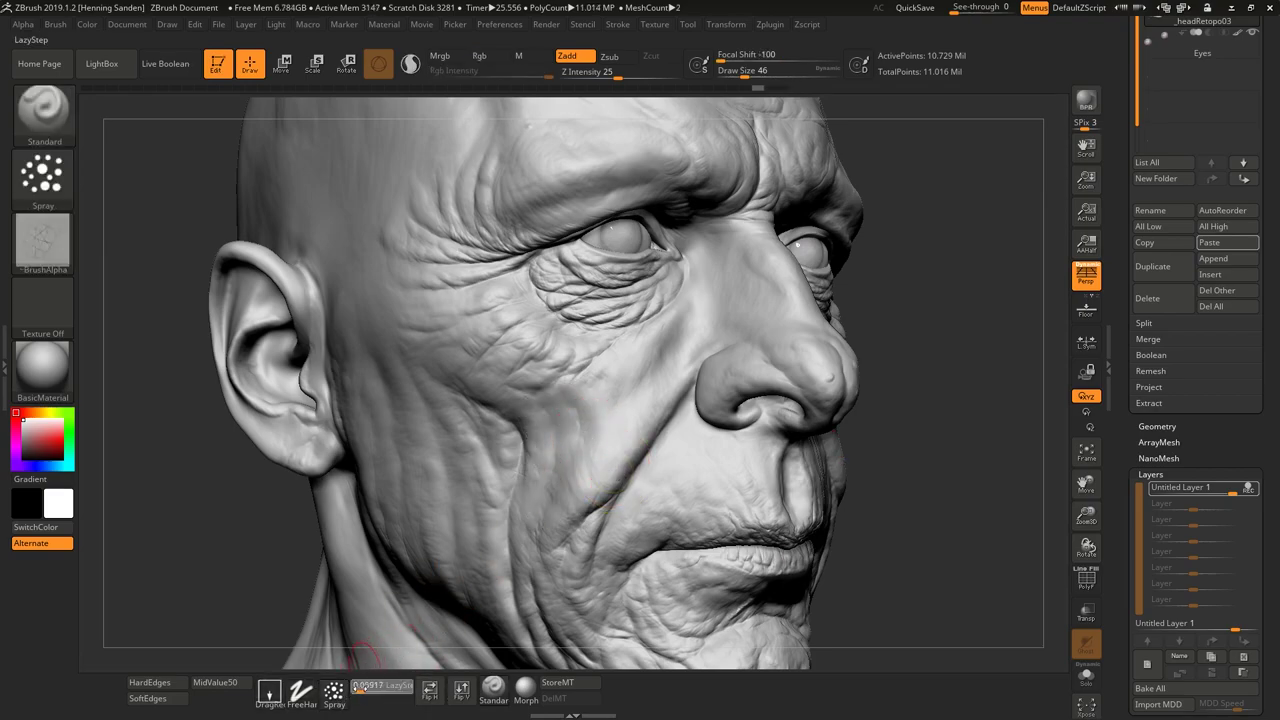
pyautogui.moveTo(361, 688); pyautogui.dragTo(359, 688)
pyautogui.press('s')
pyautogui.moveTo(592, 408); pyautogui.dragTo(607, 406)
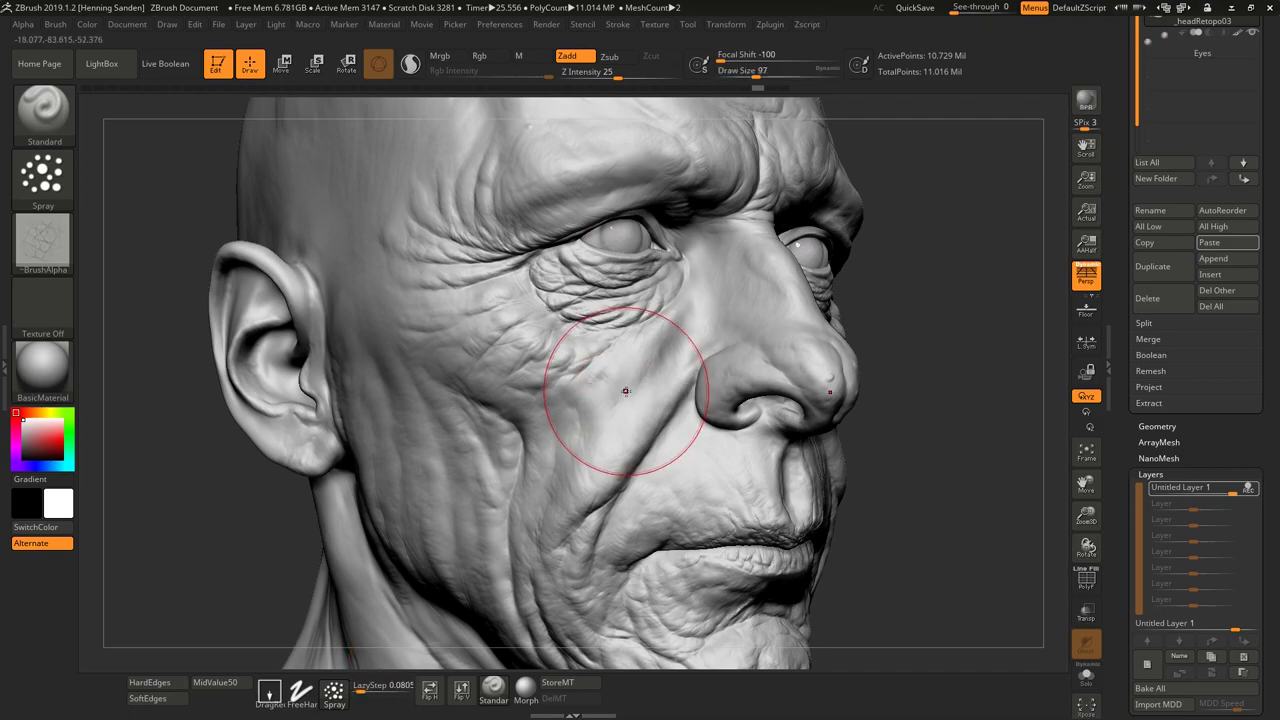
# - Spray the skin03 texture over the cheek, temple, mouth and chin, enlarging the draw size to 192
pyautogui.moveTo(666, 352); pyautogui.dragTo(586, 447)
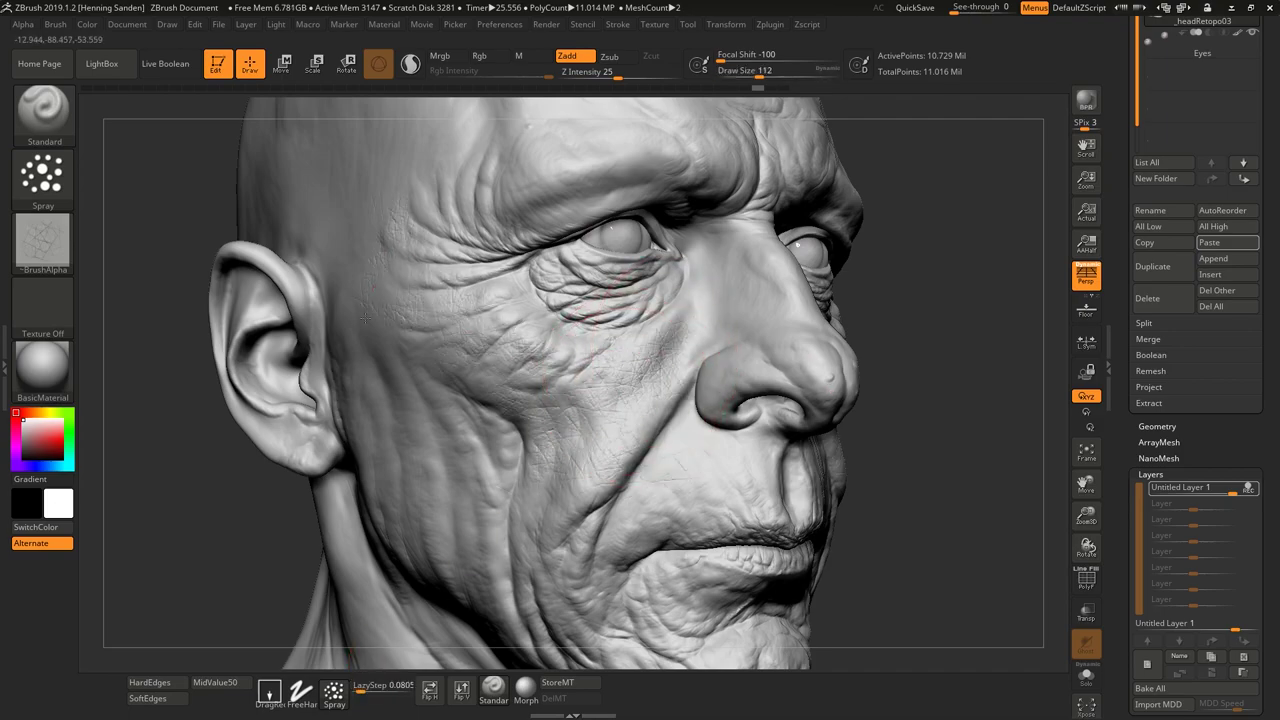
pyautogui.press('s')
pyautogui.moveTo(439, 426); pyautogui.dragTo(450, 426)
pyautogui.moveTo(482, 314)
pyautogui.mouseDown()
pyautogui.moveTo(452, 487)
pyautogui.moveTo(470, 429)
pyautogui.moveTo(434, 151)
pyautogui.moveTo(585, 195)
pyautogui.moveTo(745, 300)
pyautogui.moveTo(540, 463)
pyautogui.moveTo(536, 512)
pyautogui.moveTo(740, 470)
pyautogui.moveTo(618, 650)
pyautogui.moveTo(624, 470)
pyautogui.moveTo(627, 483)
pyautogui.mouseUp()
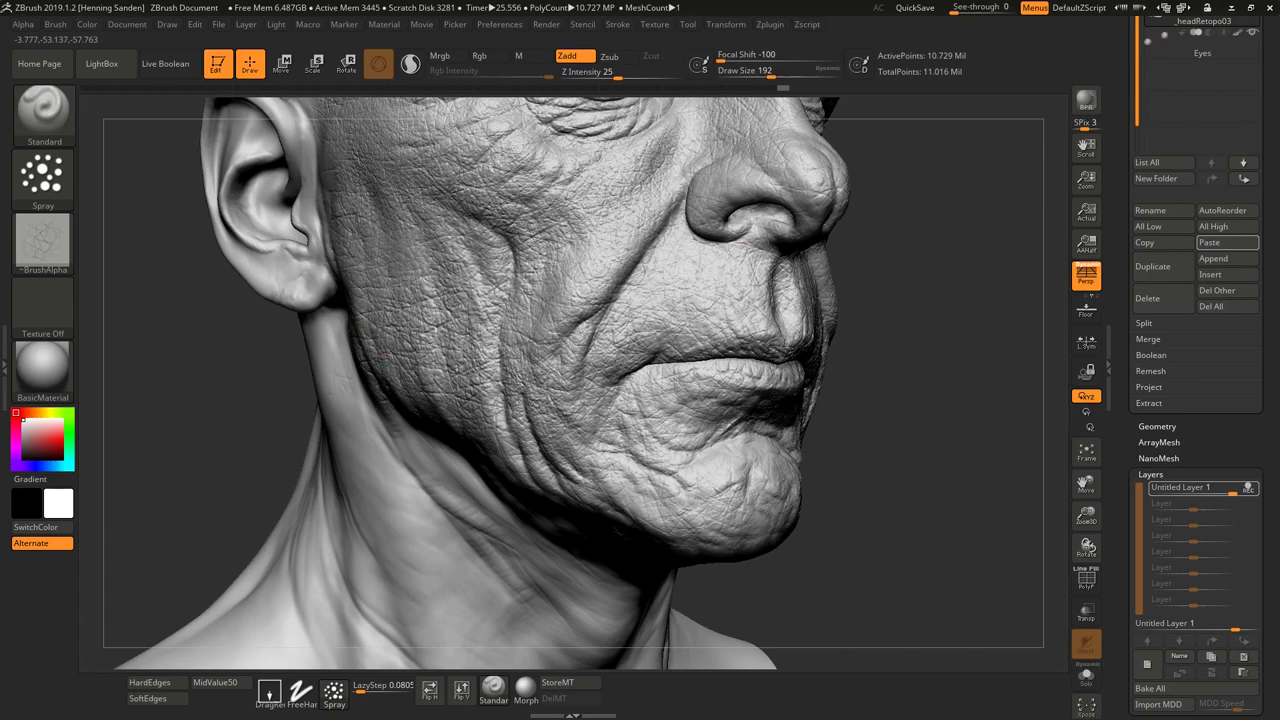
# - Spray the skin03 texture down the side and front of the neck below the jaw
pyautogui.keyDown('alt'); pyautogui.moveTo(526, 371); pyautogui.dragTo(568, 514, button='right'); pyautogui.keyUp('alt')
pyautogui.keyDown('ctrl'); pyautogui.moveTo(432, 330); pyautogui.dragTo(499, 424, button='right'); pyautogui.keyUp('ctrl')
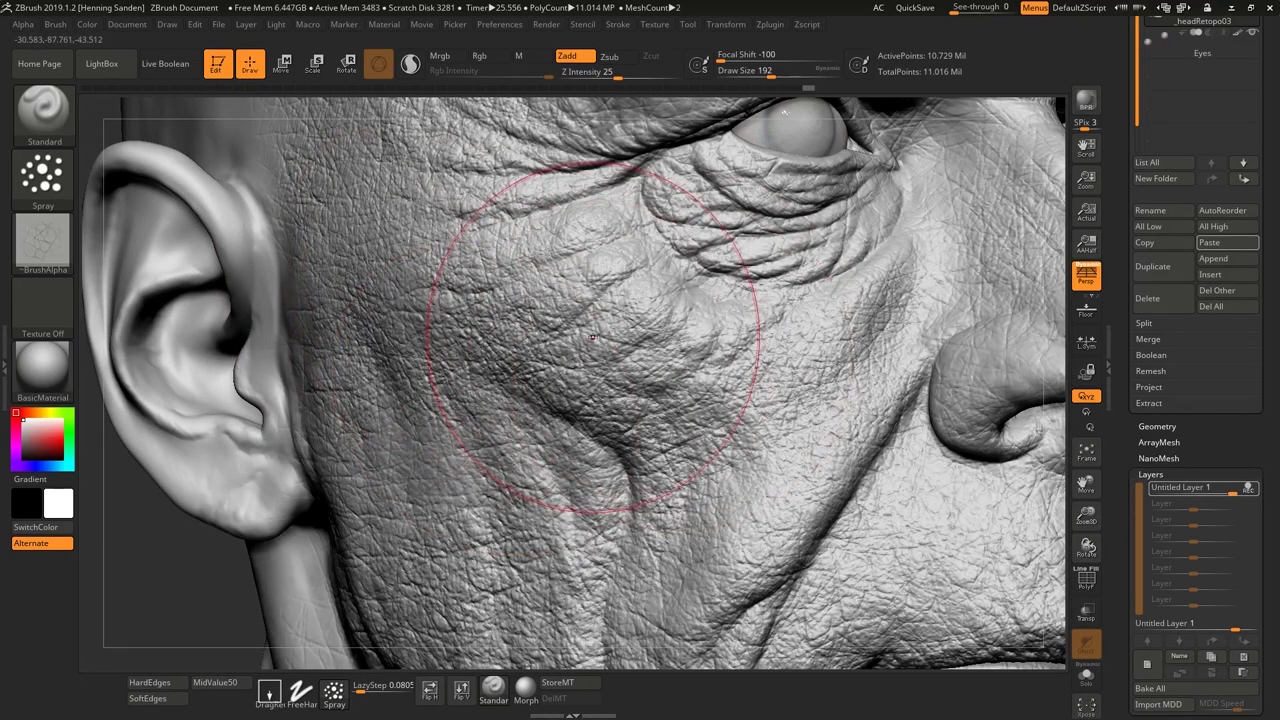
pyautogui.keyDown('alt'); pyautogui.moveTo(625, 400); pyautogui.dragTo(683, 262, button='right'); pyautogui.keyUp('alt')
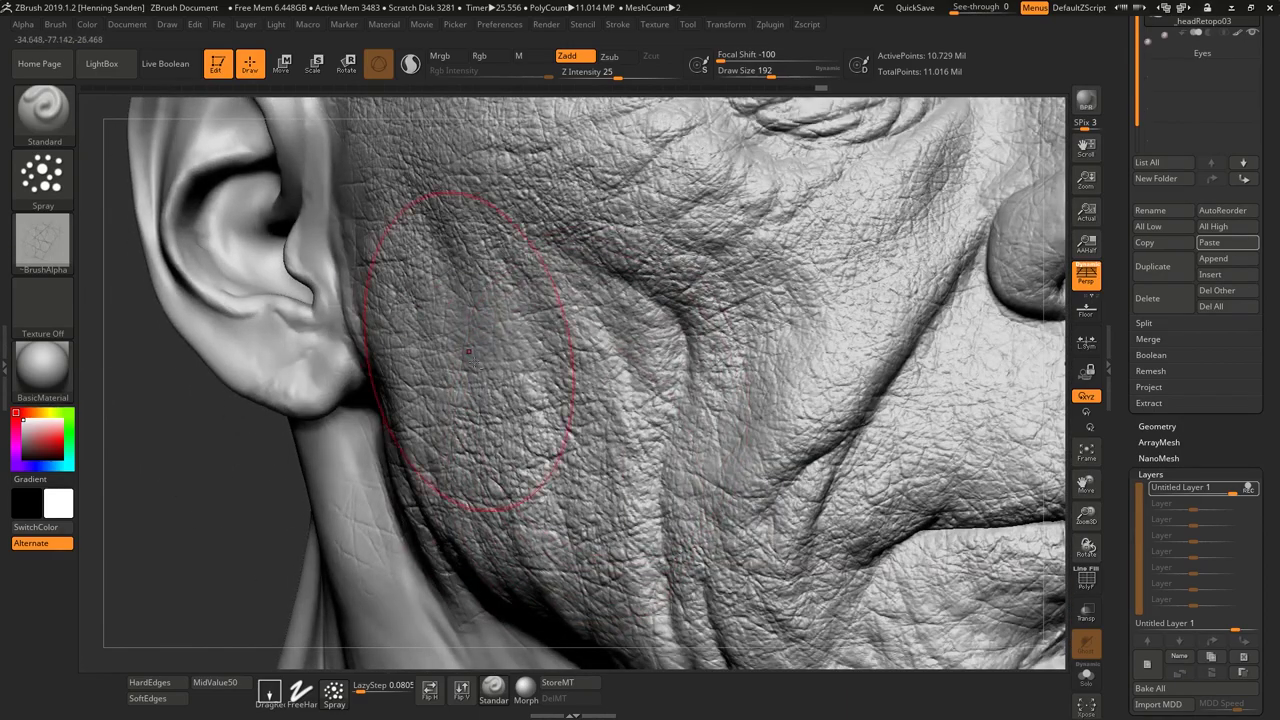
pyautogui.keyDown('alt'); pyautogui.moveTo(475, 362); pyautogui.dragTo(495, 125, button='right'); pyautogui.keyUp('alt')
pyautogui.keyDown('ctrl'); pyautogui.moveTo(560, 400); pyautogui.dragTo(538, 285, button='right'); pyautogui.keyUp('ctrl')
pyautogui.moveTo(560, 395)
pyautogui.mouseDown()
pyautogui.moveTo(570, 430)
pyautogui.moveTo(749, 468)
pyautogui.moveTo(674, 512)
pyautogui.mouseUp()
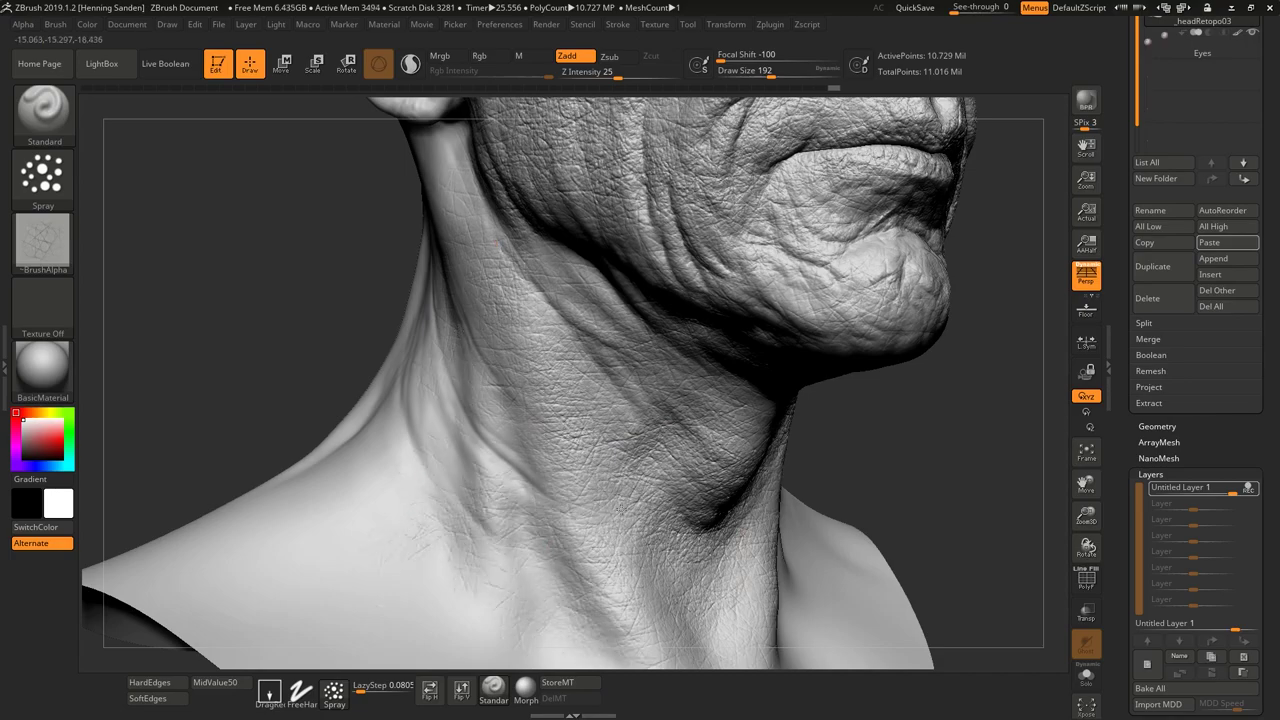
# - Spray the skin03 texture over the neck base, shoulder and upper chest with a draw size of 299
pyautogui.keyDown('alt'); pyautogui.moveTo(620, 508); pyautogui.dragTo(657, 381, button='right'); pyautogui.keyUp('alt')
pyautogui.press('s')
pyautogui.moveTo(639, 458); pyautogui.dragTo(651, 458)
pyautogui.moveTo(565, 430)
pyautogui.mouseDown()
pyautogui.moveTo(495, 440)
pyautogui.moveTo(378, 333)
pyautogui.mouseUp()
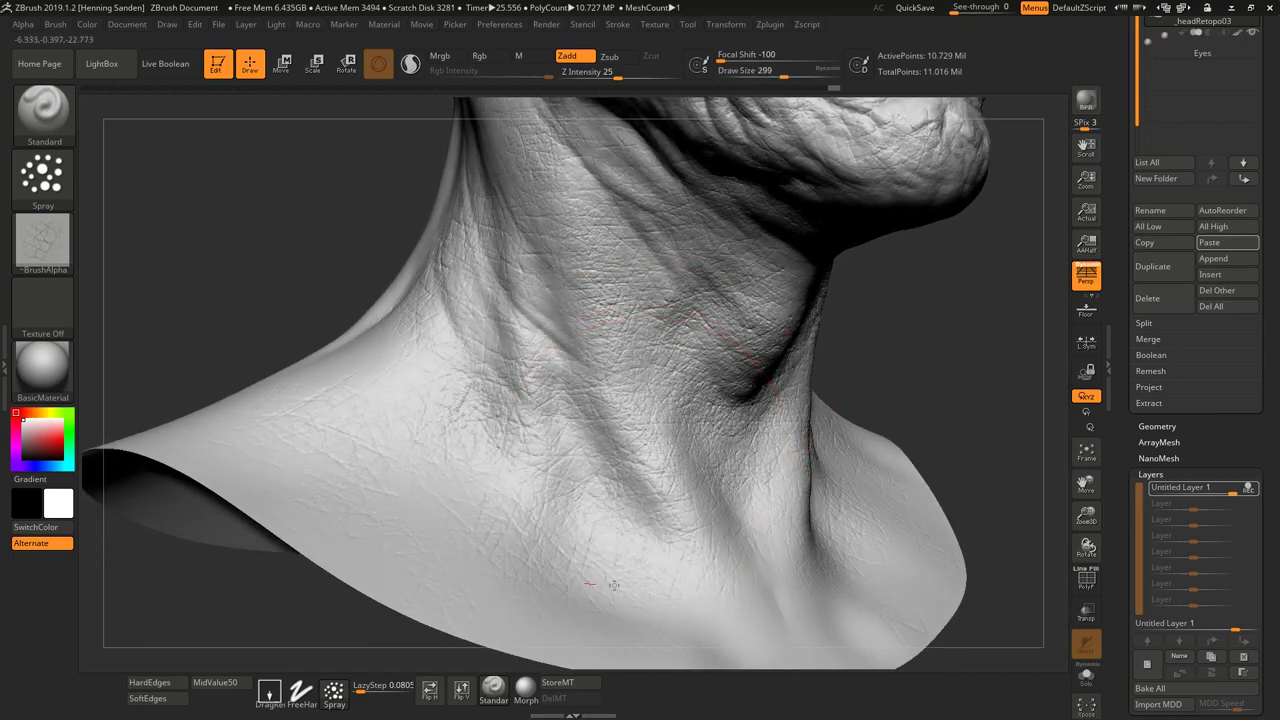
pyautogui.moveTo(588, 433); pyautogui.dragTo(490, 300)
# - Take the skin detail layer out of recording mode and hide it to compare the jaw and neck without the sprayed texture
pyautogui.keyDown('alt'); pyautogui.moveTo(490, 255); pyautogui.dragTo(505, 605, button='right'); pyautogui.keyUp('alt')
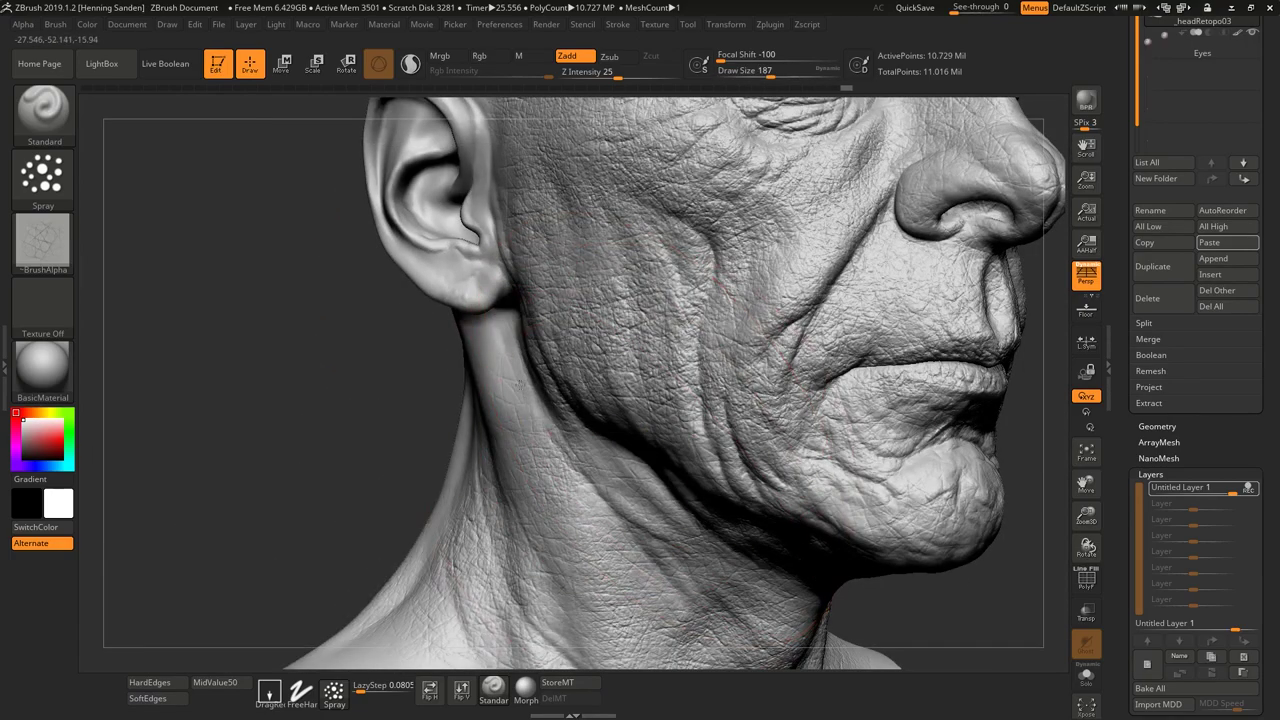
pyautogui.moveTo(275, 482); pyautogui.dragTo(400, 496)
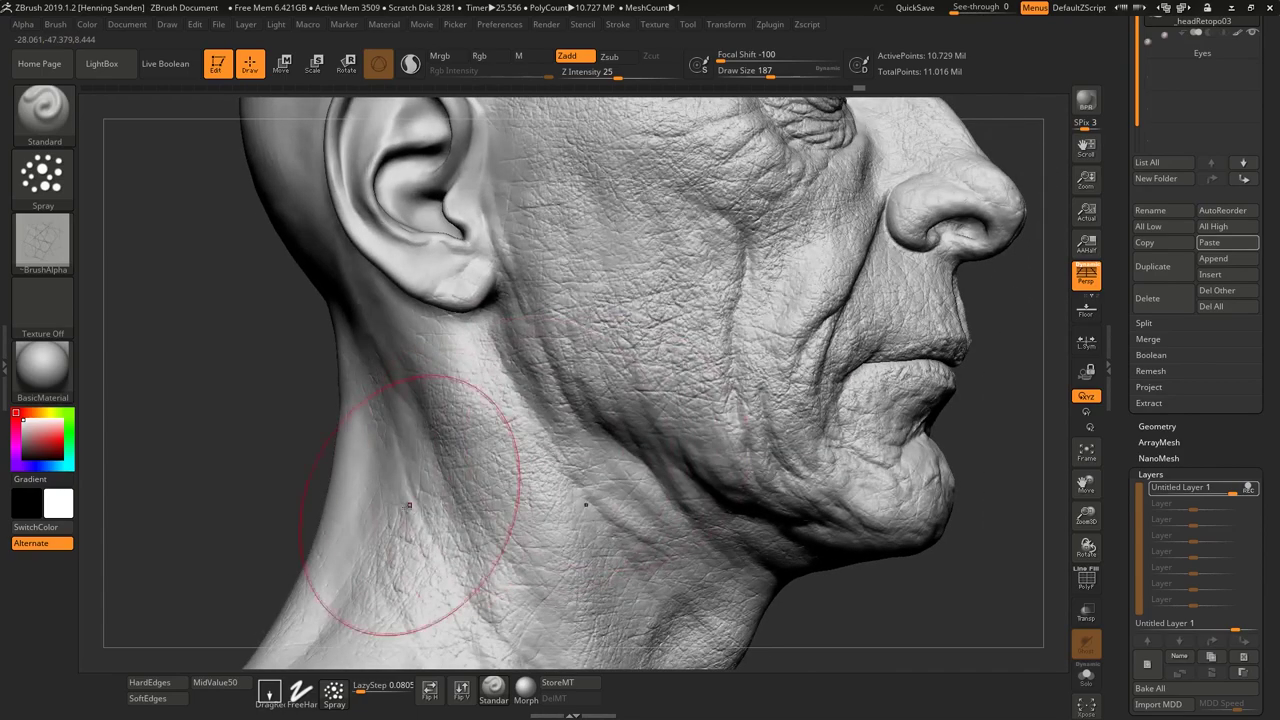
pyautogui.moveTo(875, 608); pyautogui.dragTo(762, 590)
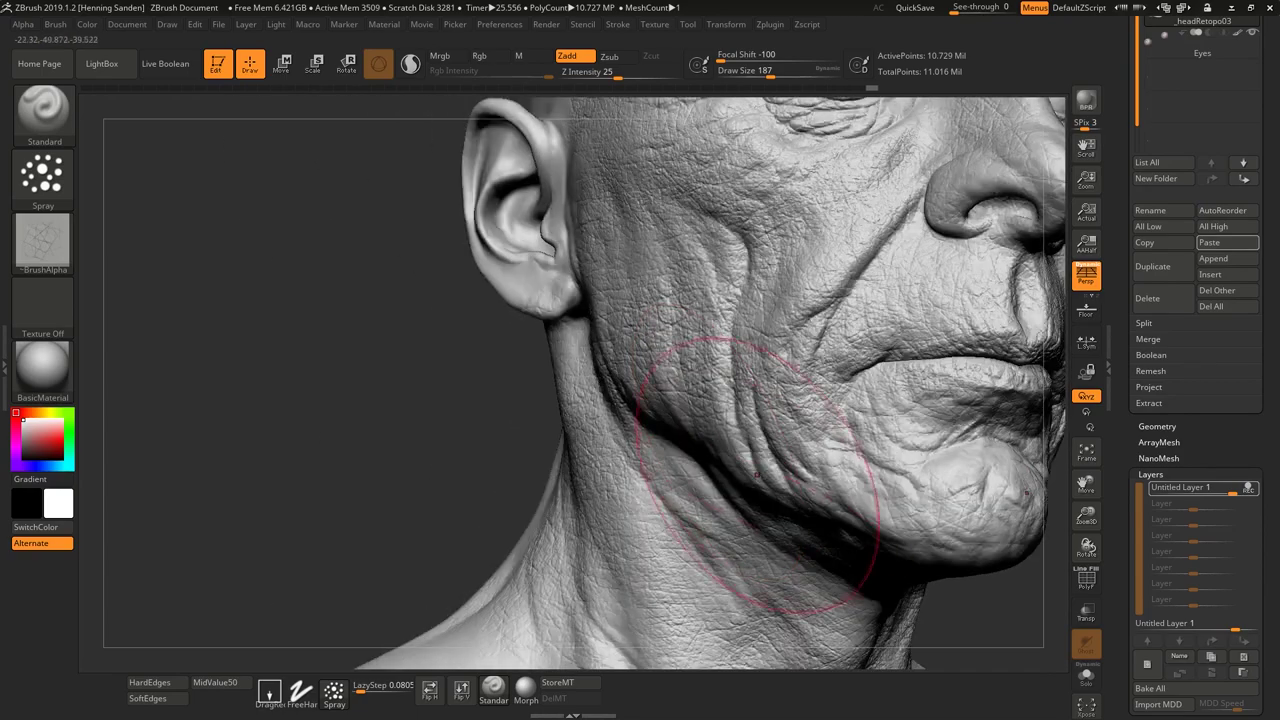
pyautogui.click(1248, 488)
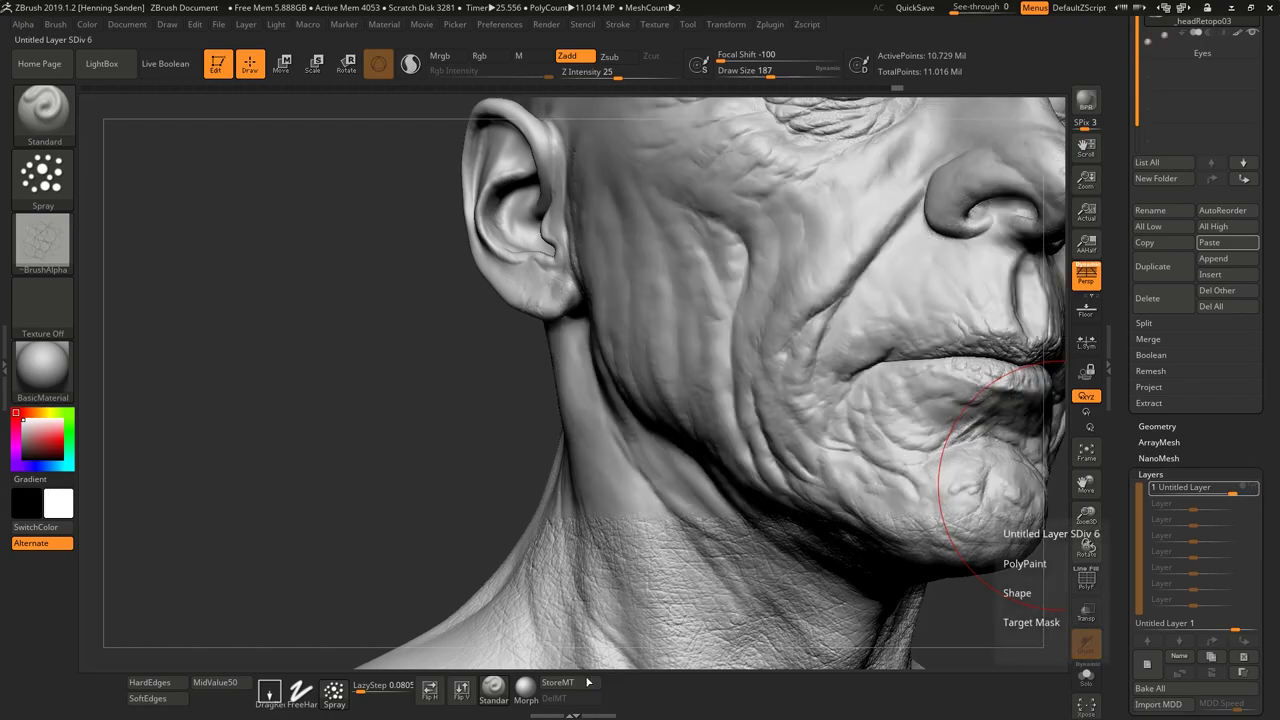
# - Store a morph target, resume recording the skin layer and fade its texture around the cheek and nose with the Morph brush at draw size 83
pyautogui.moveTo(1242, 493)
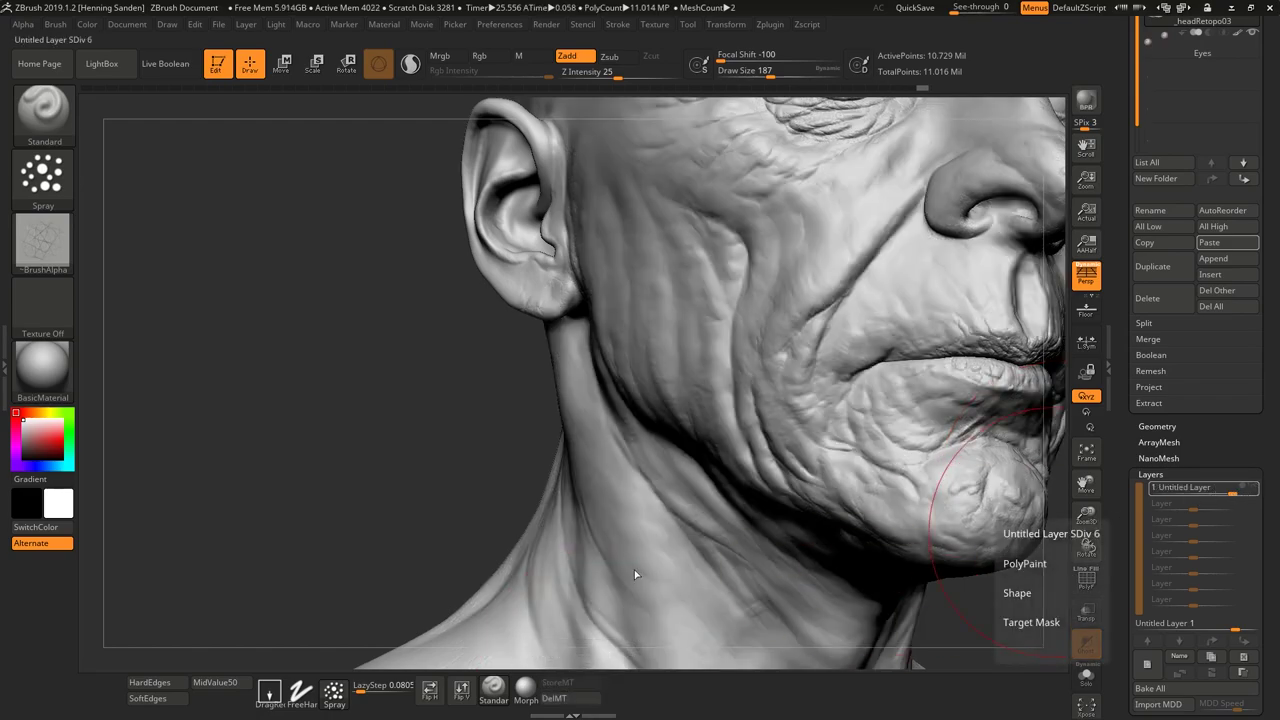
pyautogui.click(526, 692)
pyautogui.press('s')
pyautogui.moveTo(856, 320)
pyautogui.mouseDown()
pyautogui.moveTo(841, 358)
pyautogui.moveTo(852, 358)
pyautogui.mouseUp()
pyautogui.press('u')
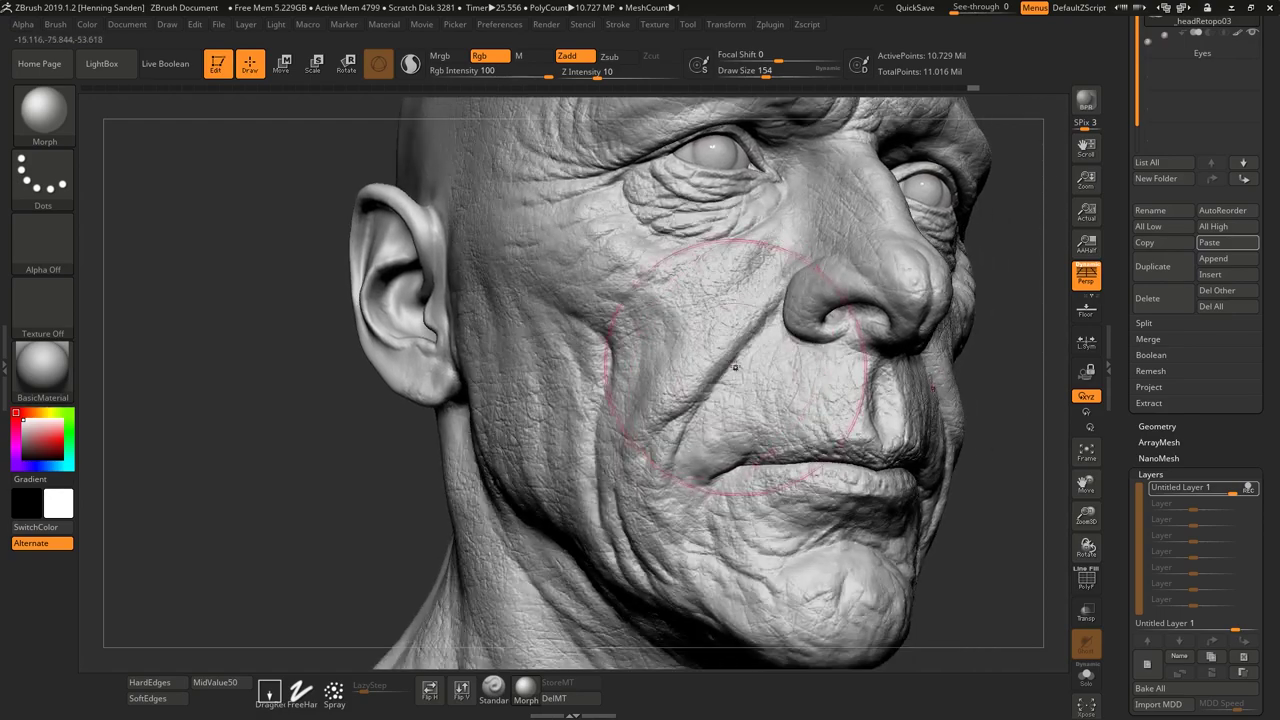
pyautogui.press('s')
pyautogui.moveTo(800, 354); pyautogui.dragTo(760, 354)
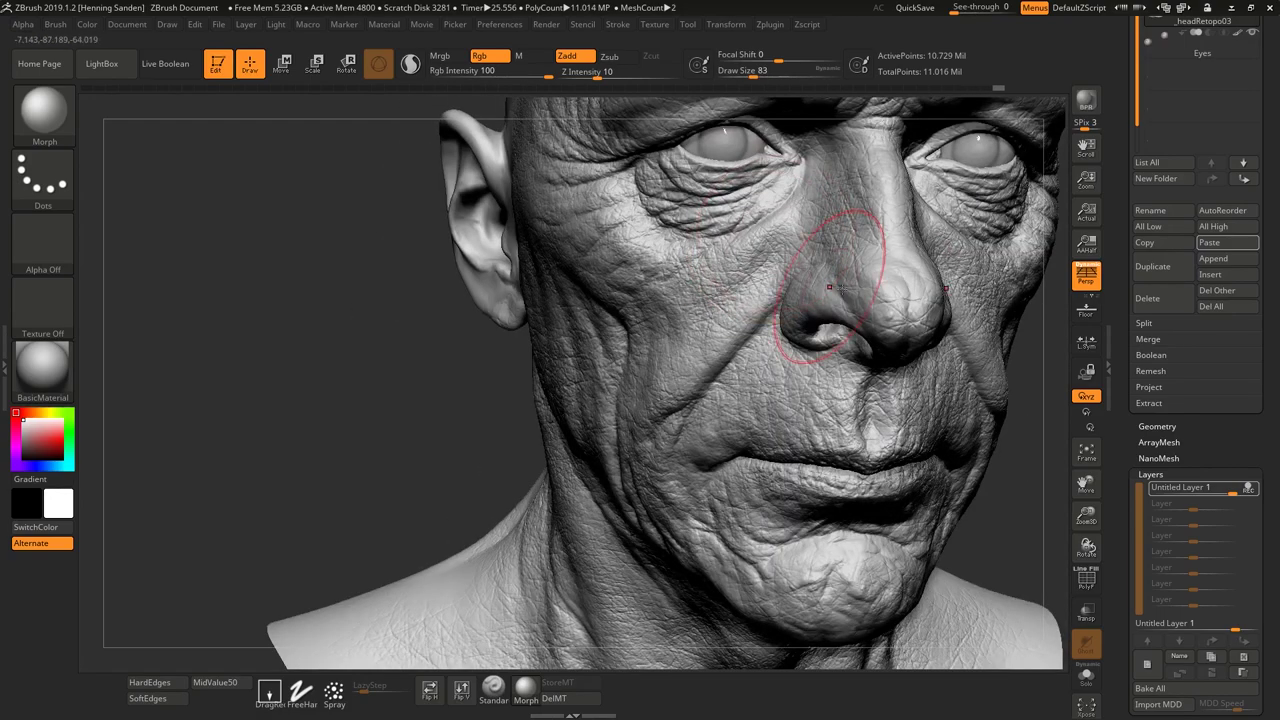
pyautogui.moveTo(829, 287); pyautogui.dragTo(754, 337, button='right')
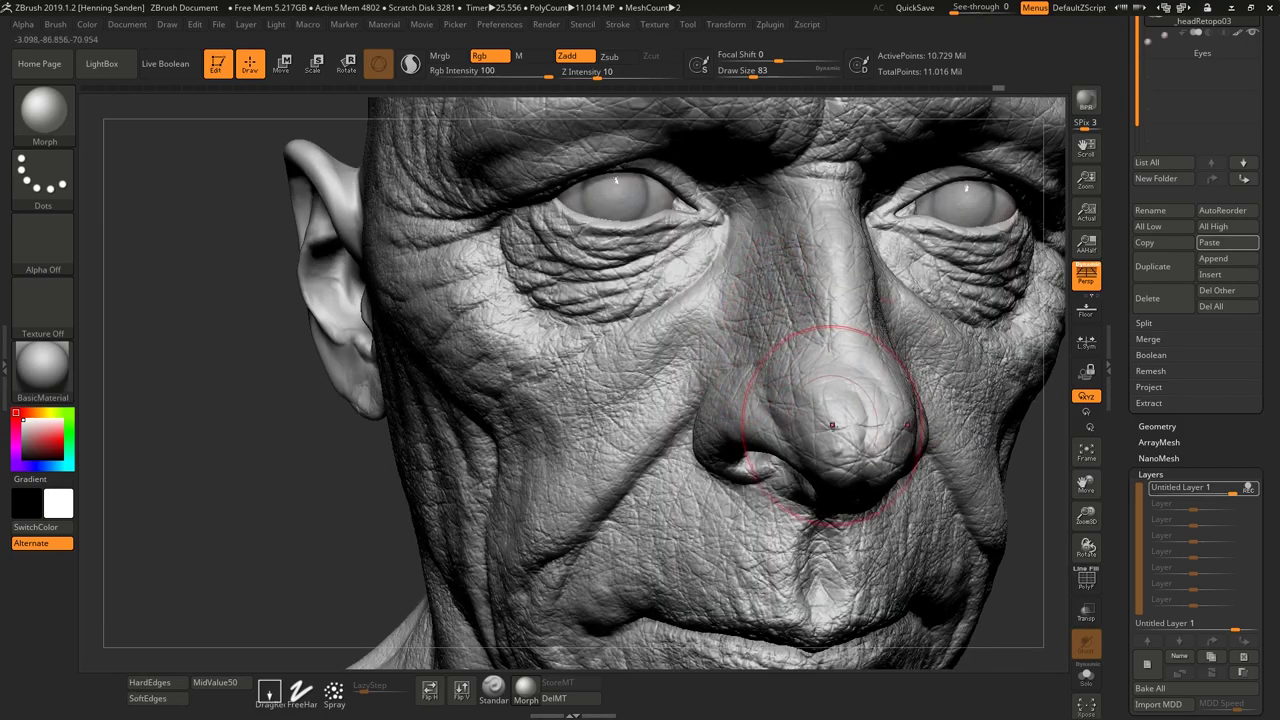
# - Spray the skin texture over the nose and adjoining cheek with the Standard brush, enlarging the draw size from 80 to 140
pyautogui.click(493, 688)
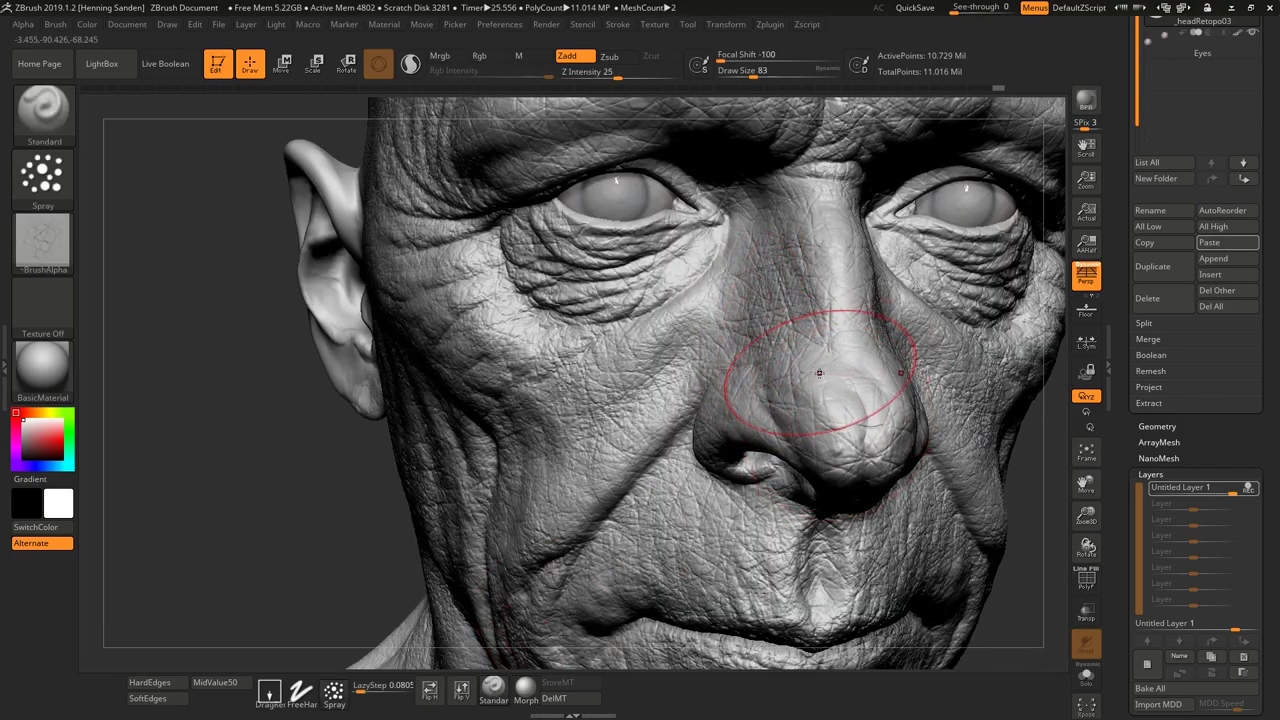
pyautogui.press('s')
pyautogui.keyDown('shift'); pyautogui.moveTo(814, 386); pyautogui.dragTo(839, 404); pyautogui.keyUp('shift')
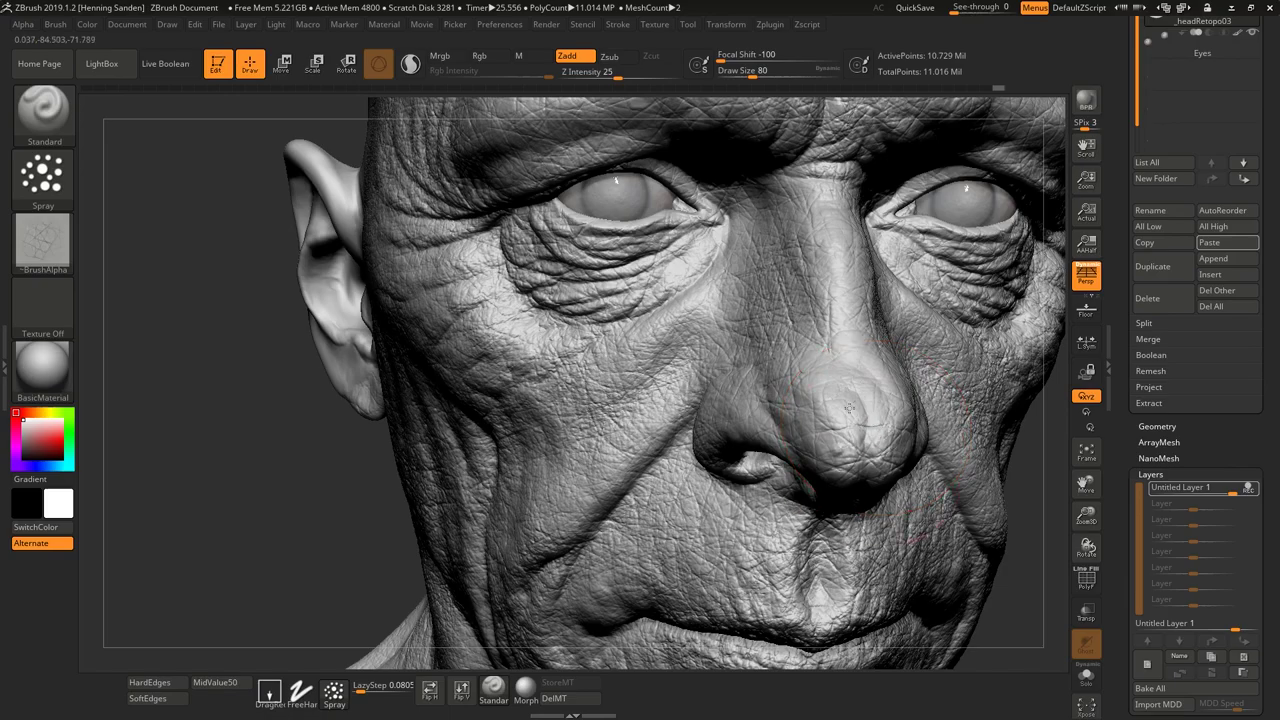
pyautogui.press(']')
pyautogui.press(']')
pyautogui.press(']')
pyautogui.moveTo(804, 219)
pyautogui.mouseDown()
pyautogui.moveTo(662, 350)
pyautogui.moveTo(655, 422)
pyautogui.mouseUp()
pyautogui.keyDown('alt'); pyautogui.moveTo(638, 510); pyautogui.dragTo(715, 358, button='right'); pyautogui.keyUp('alt')
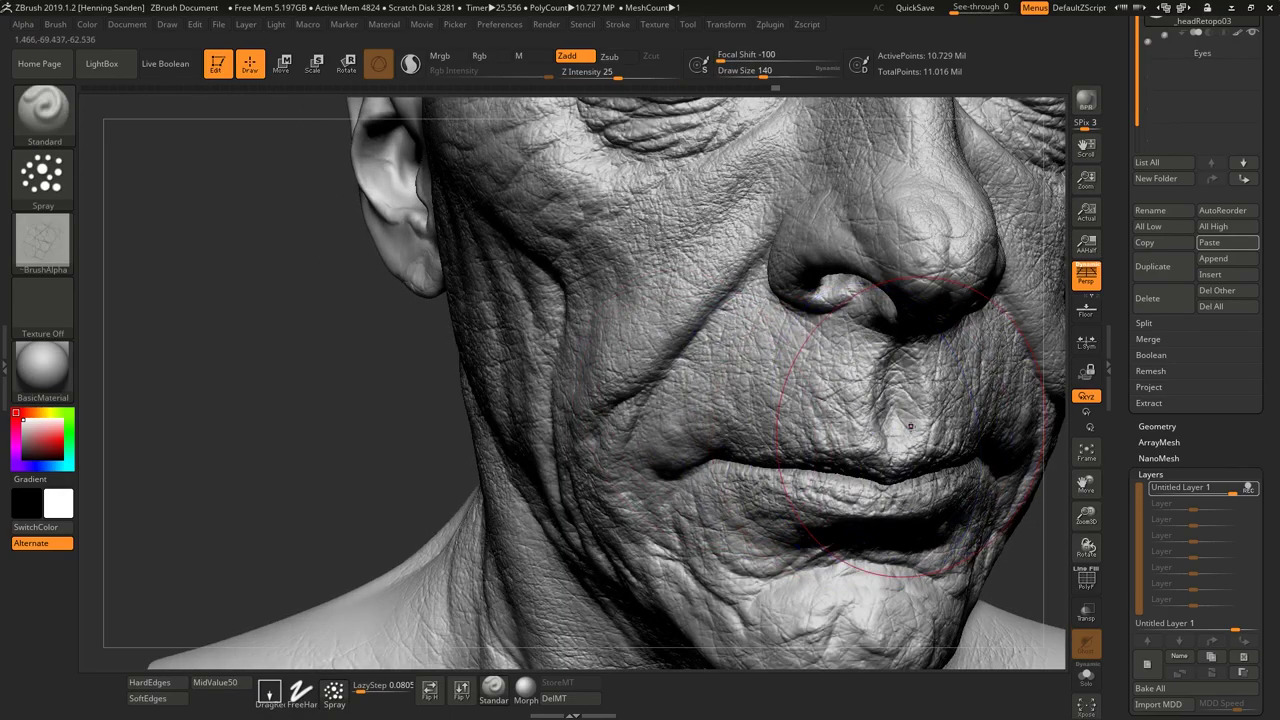
# - Spray the skin texture over the forehead and front of the scalp with a draw size of 212
pyautogui.moveTo(958, 441); pyautogui.dragTo(907, 445, button='right')
pyautogui.moveTo(883, 531); pyautogui.dragTo(916, 458, button='right')
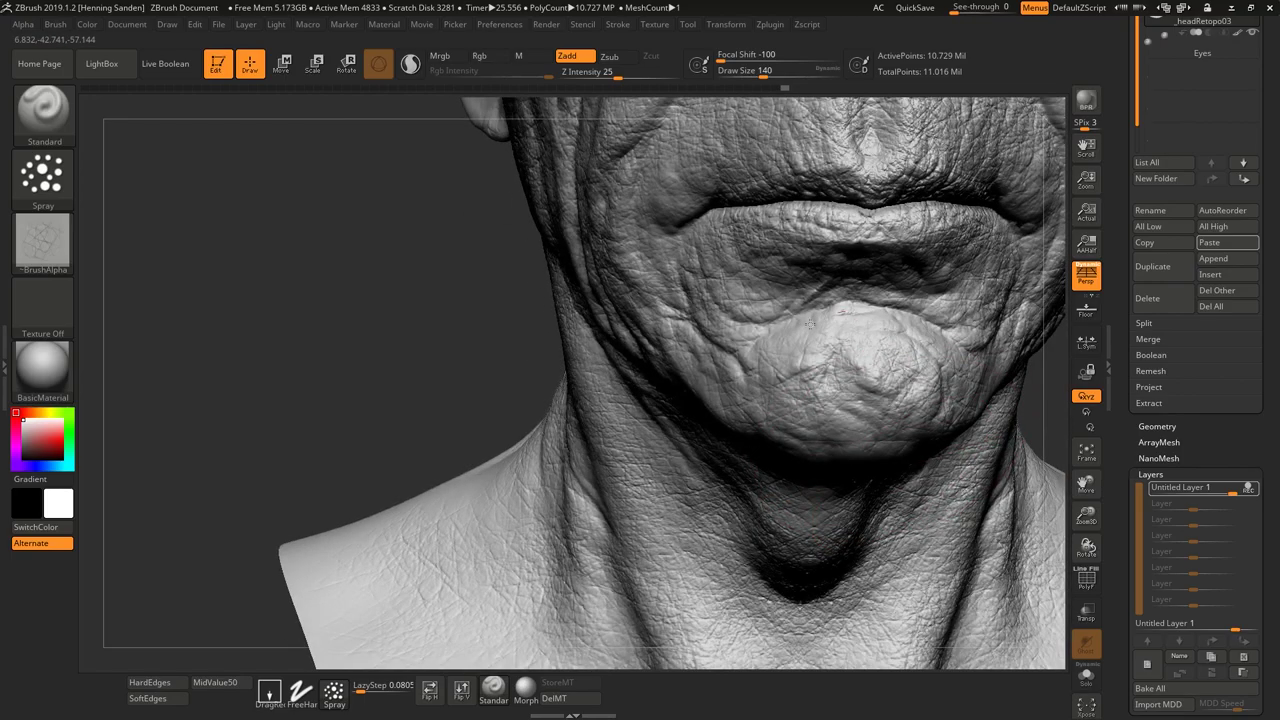
pyautogui.moveTo(886, 389); pyautogui.dragTo(804, 488, button='right')
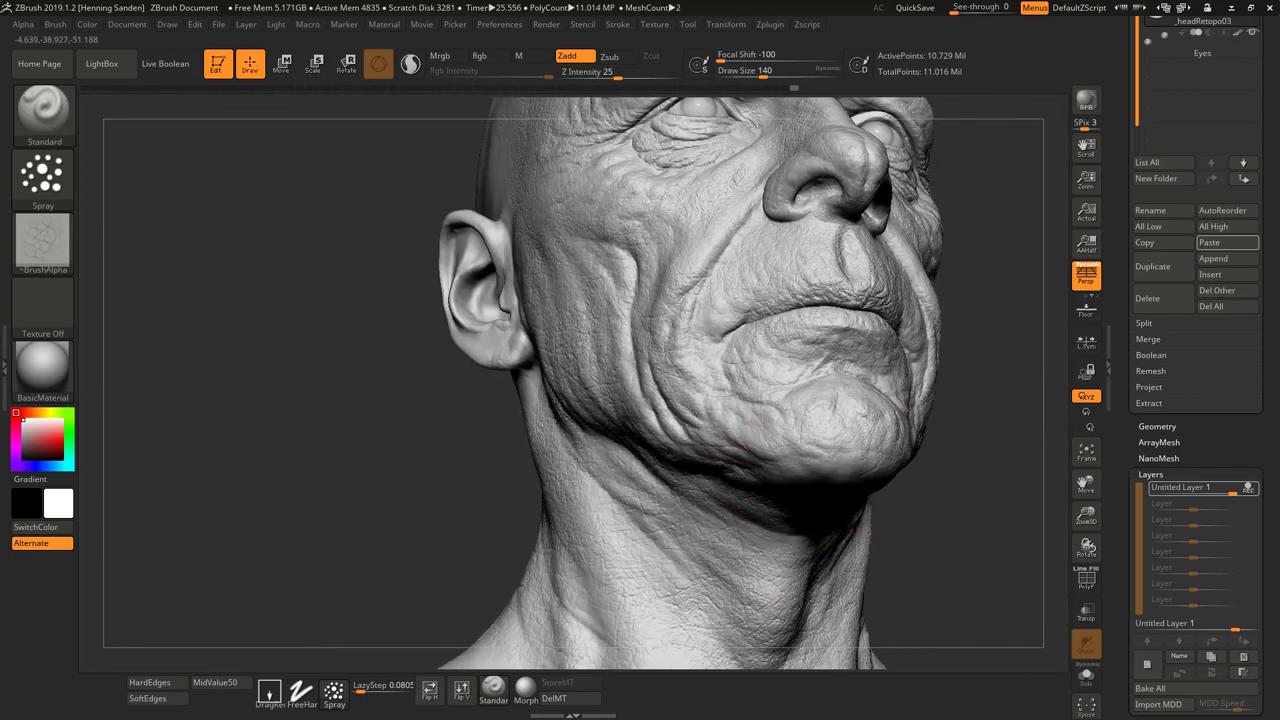
pyautogui.moveTo(814, 424); pyautogui.dragTo(920, 376, button='right')
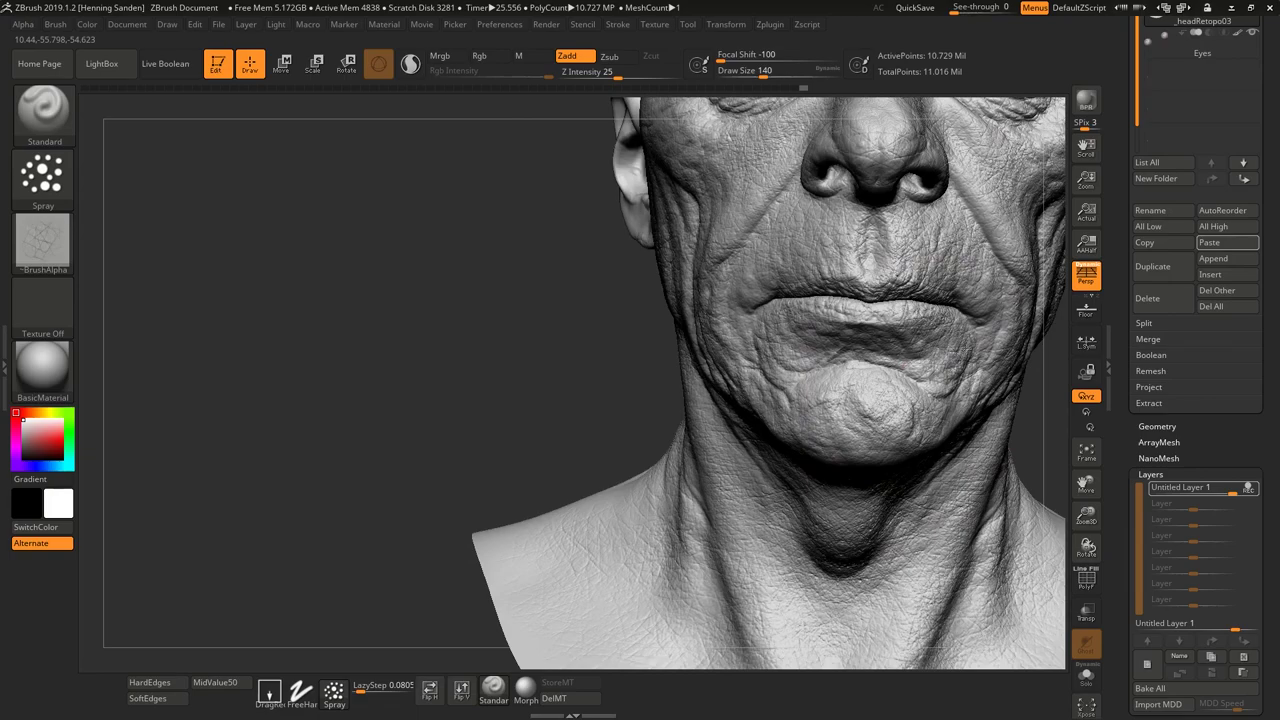
pyautogui.keyDown('alt'); pyautogui.moveTo(716, 354); pyautogui.dragTo(682, 550, button='right'); pyautogui.keyUp('alt')
pyautogui.moveTo(757, 423); pyautogui.dragTo(858, 405, button='right')
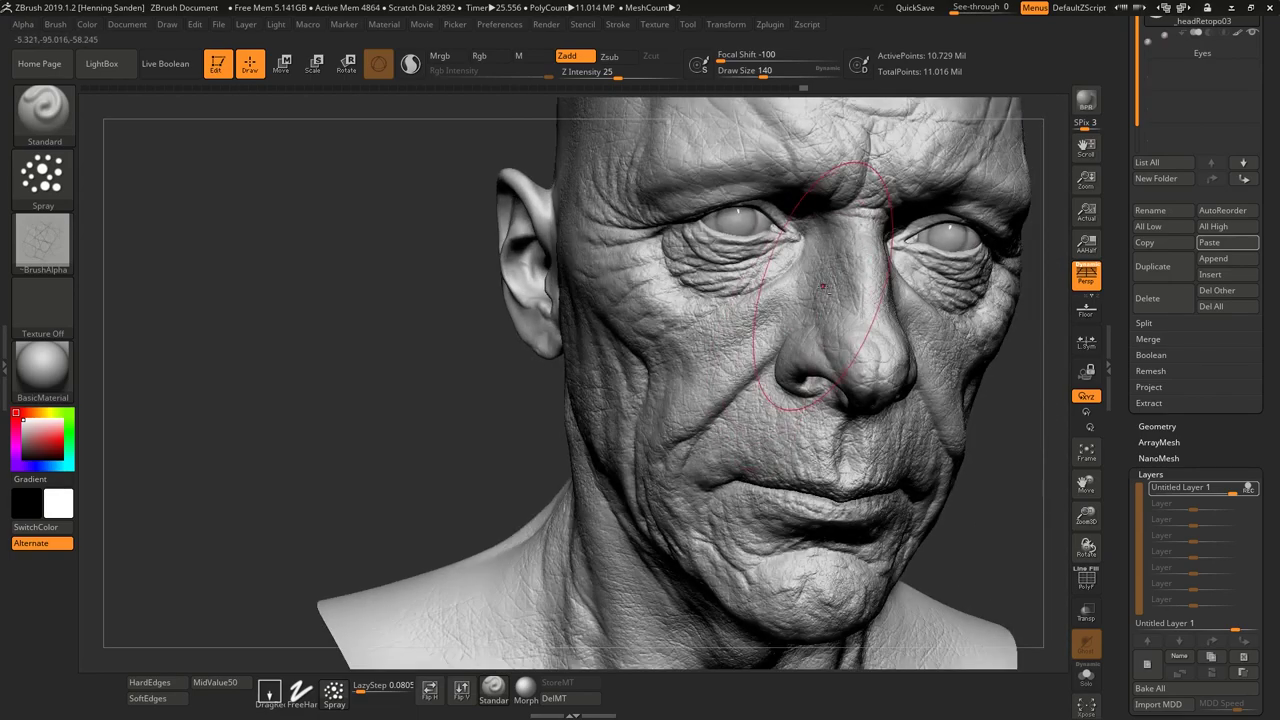
pyautogui.keyDown('alt'); pyautogui.moveTo(890, 125); pyautogui.dragTo(877, 320, button='right'); pyautogui.keyUp('alt')
pyautogui.moveTo(877, 320)
pyautogui.mouseDown()
pyautogui.moveTo(852, 290)
pyautogui.moveTo(767, 301)
pyautogui.mouseUp()
pyautogui.press('s')
pyautogui.moveTo(712, 315)
pyautogui.mouseDown()
pyautogui.moveTo(671, 335)
pyautogui.moveTo(669, 173)
pyautogui.mouseUp()
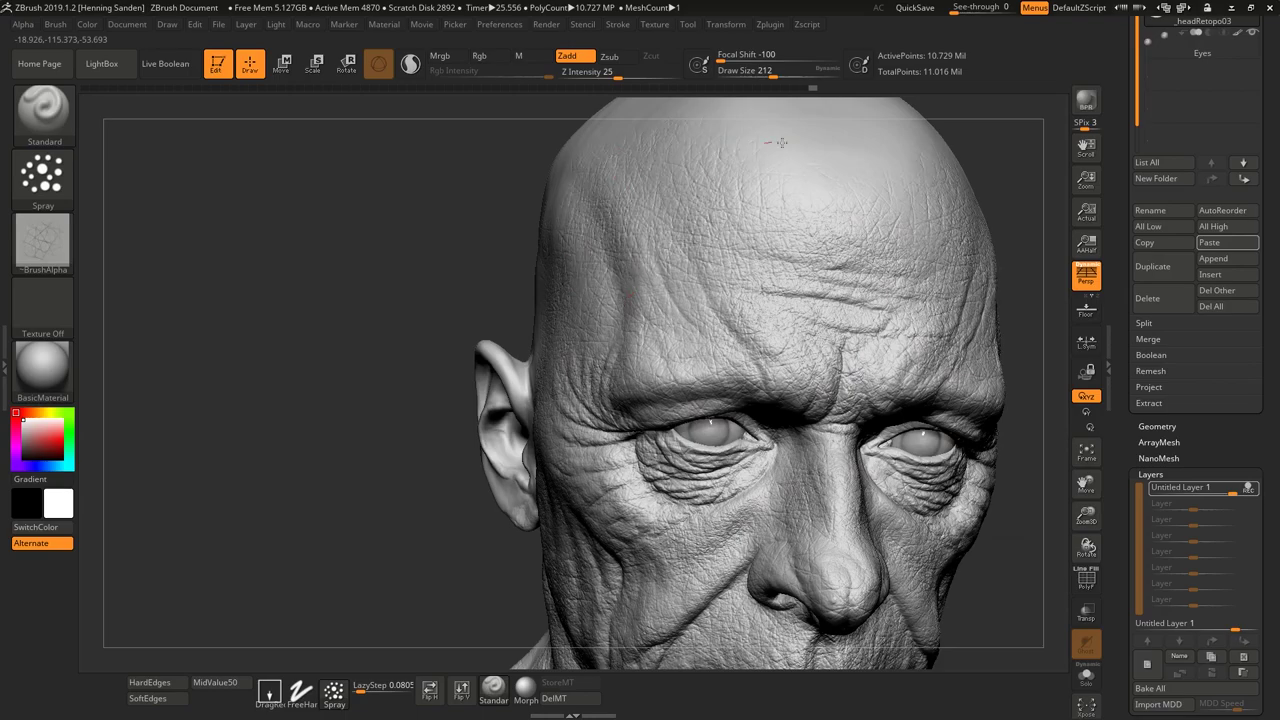
pyautogui.moveTo(782, 142); pyautogui.dragTo(800, 218)
# - Lower the skin layer's intensity to 0.5 and finally to 0.3, and take it out of recording mode
pyautogui.moveTo(798, 366); pyautogui.dragTo(900, 330, button='right')
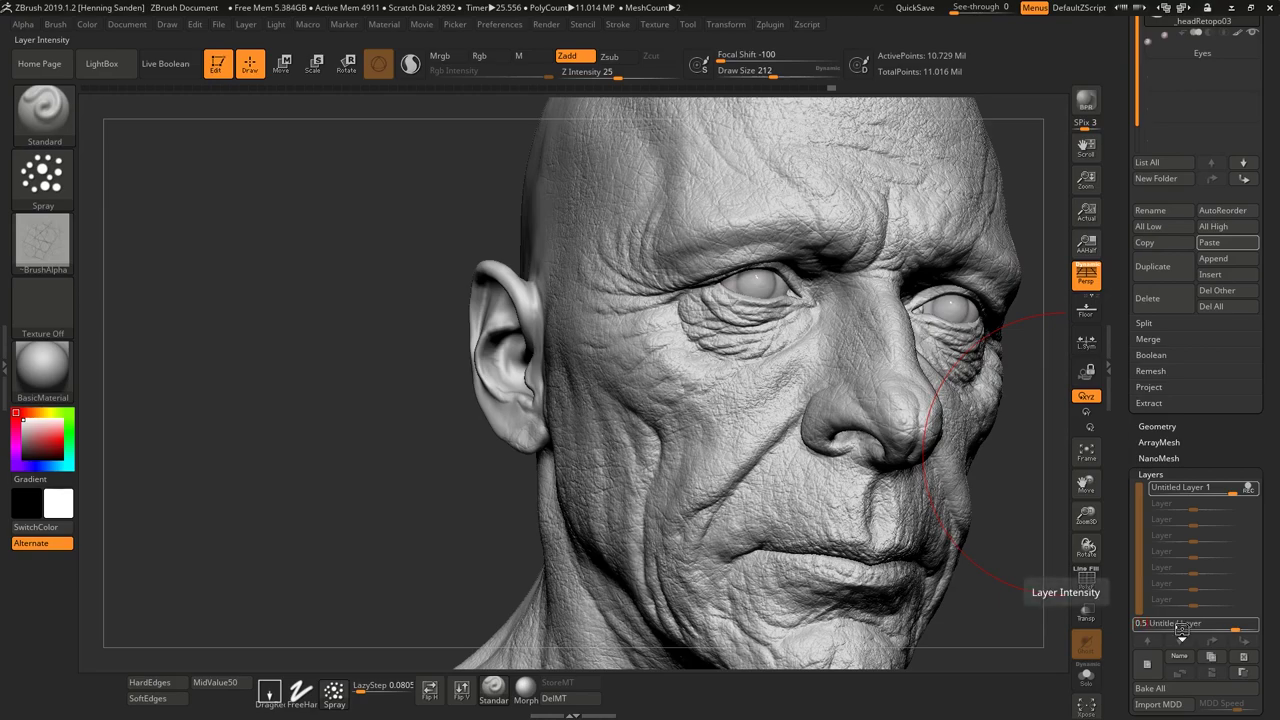
pyautogui.keyDown('ctrl'); pyautogui.moveTo(790, 470); pyautogui.dragTo(785, 417, button='right'); pyautogui.keyUp('ctrl')
pyautogui.press('s')
pyautogui.moveTo(786, 416); pyautogui.dragTo(771, 415)
pyautogui.click(970, 427)
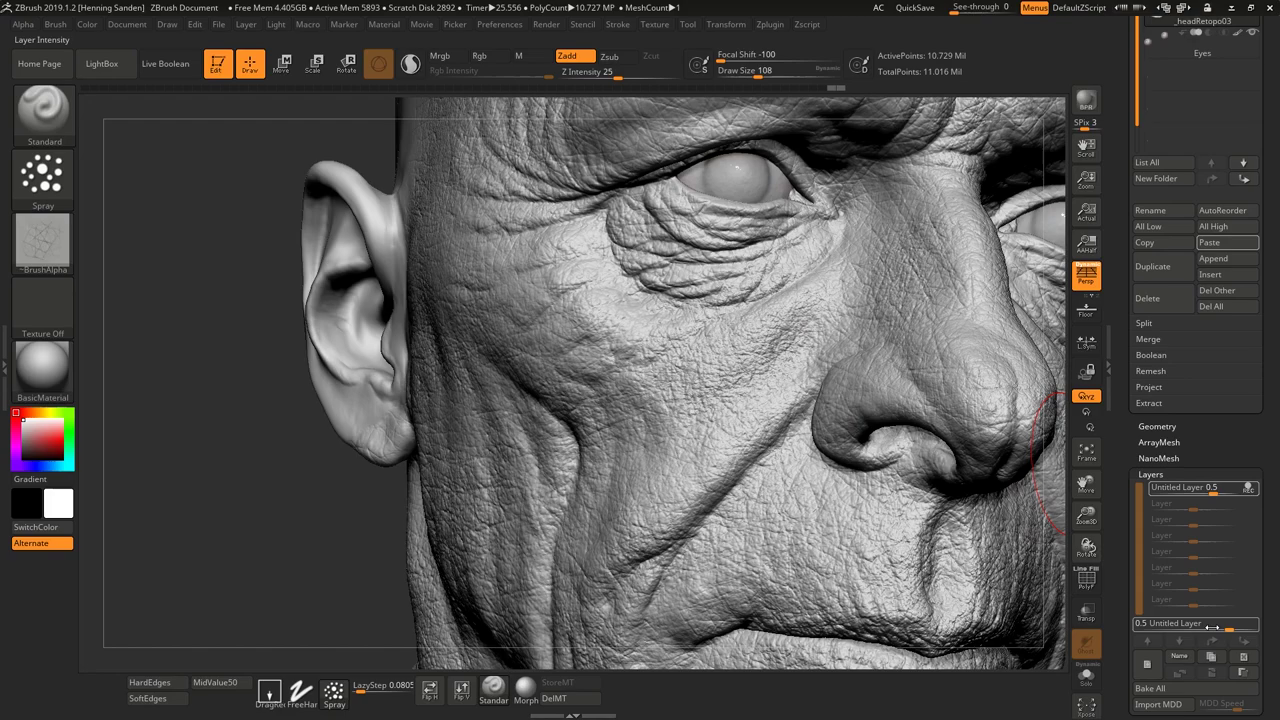
pyautogui.moveTo(1207, 640); pyautogui.dragTo(1140, 626)
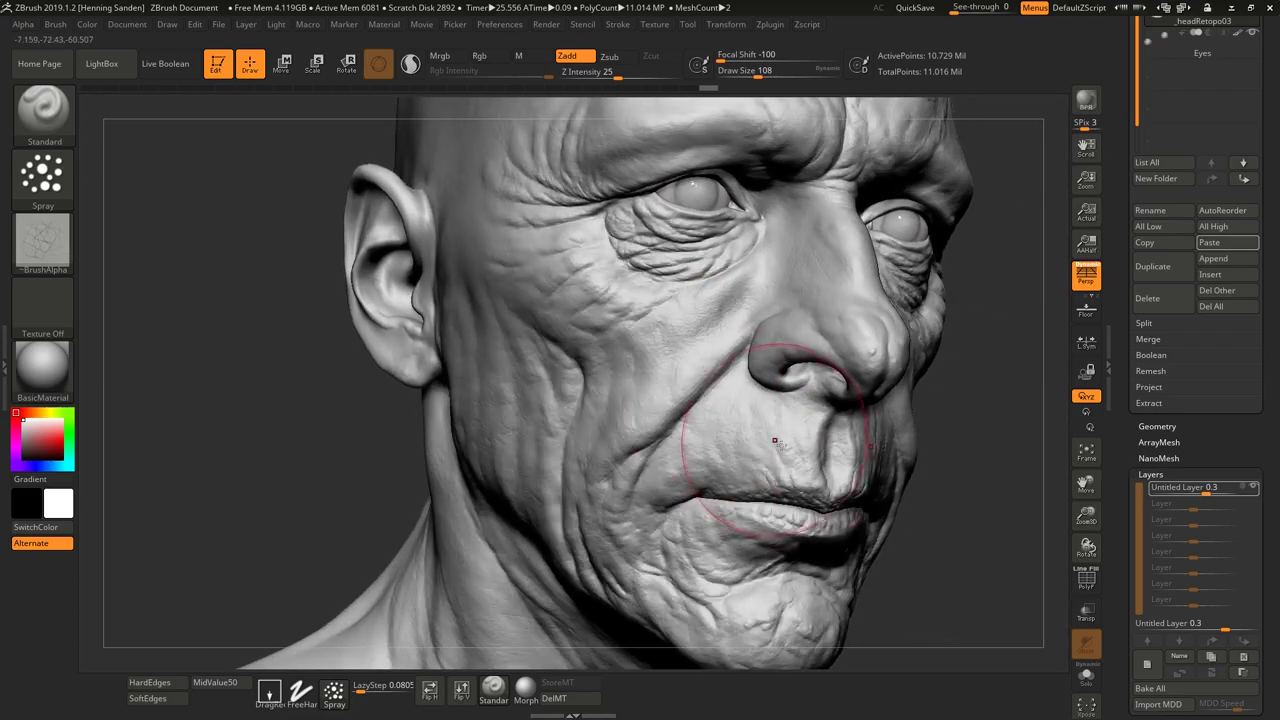
pyautogui.moveTo(777, 443); pyautogui.dragTo(690, 445, button='right')
pyautogui.keyDown('ctrl'); pyautogui.moveTo(690, 445); pyautogui.dragTo(815, 488, button='right'); pyautogui.keyUp('ctrl')
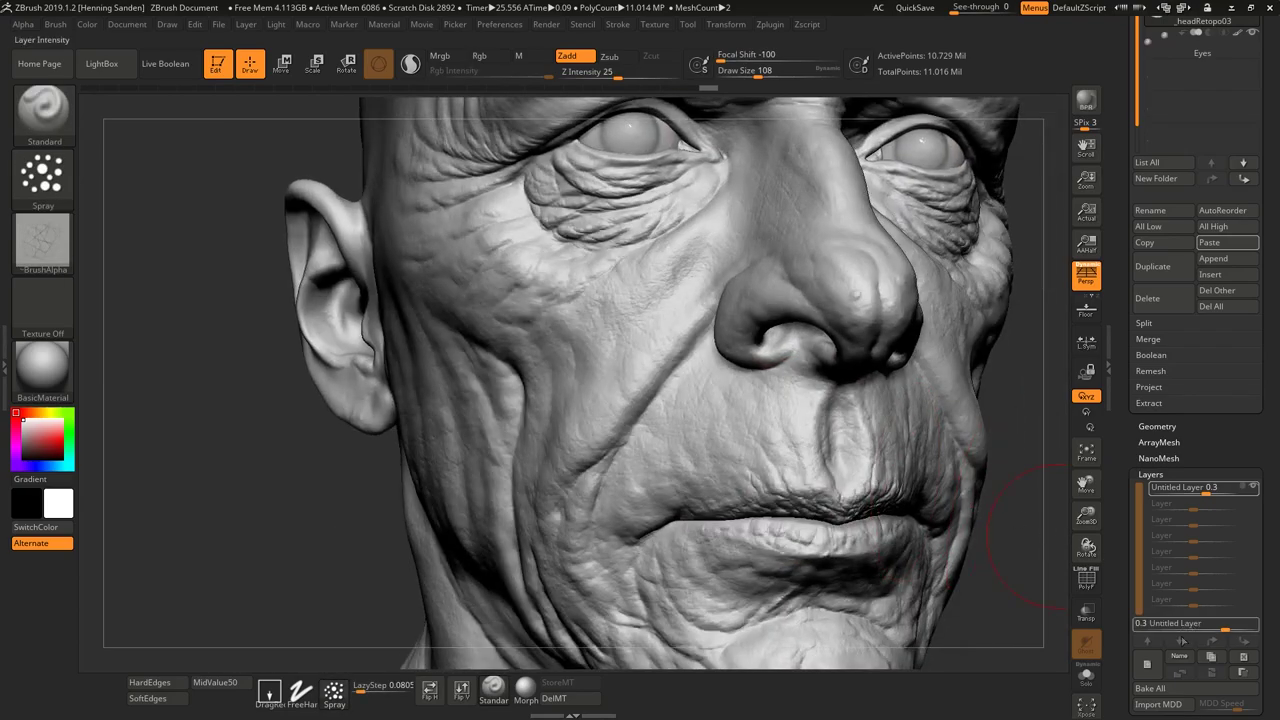
# - Add a second sculpt layer for pores and load the pores01 alpha with a draw size of 29
pyautogui.click(1147, 663)
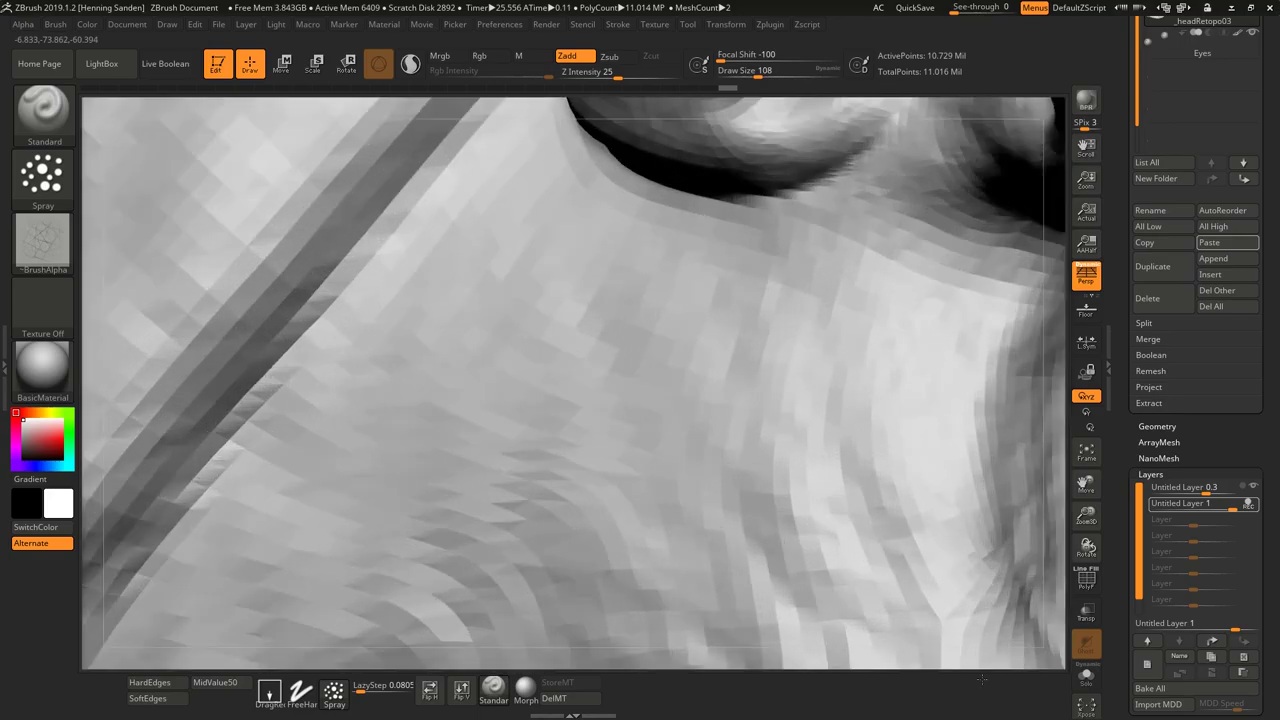
pyautogui.press('s')
pyautogui.moveTo(729, 386); pyautogui.dragTo(707, 358)
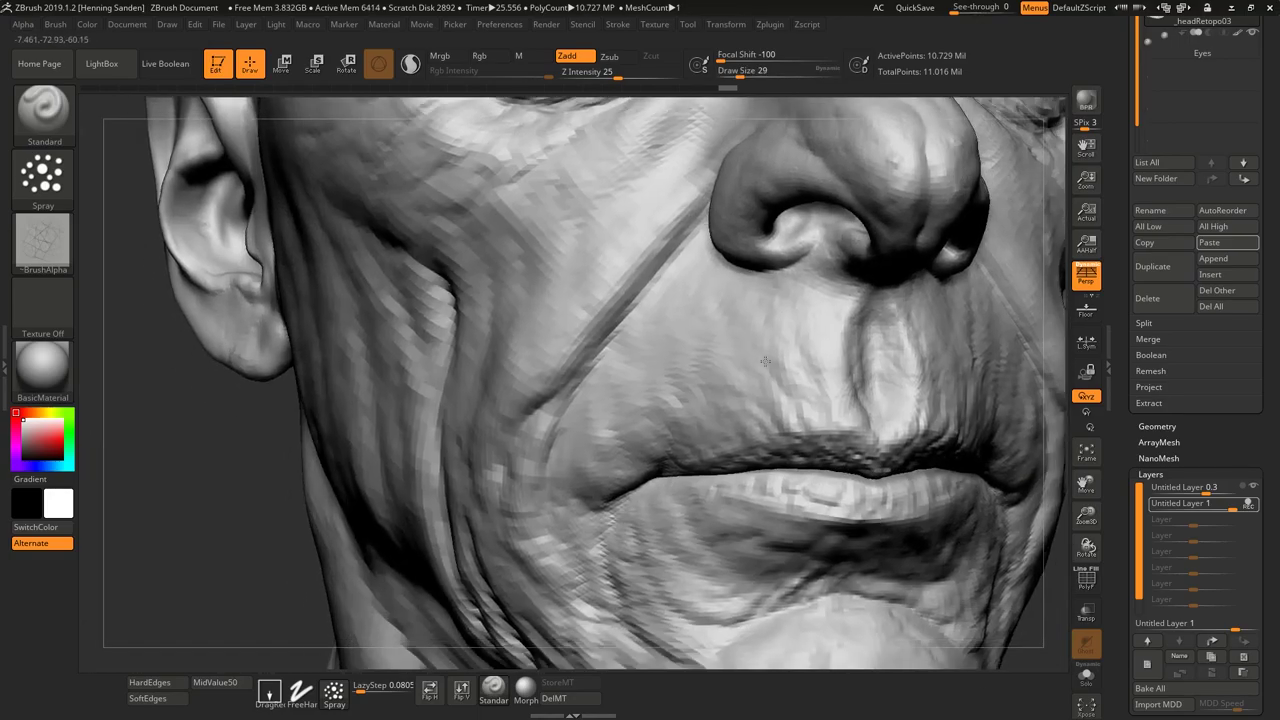
pyautogui.moveTo(765, 361)
pyautogui.mouseDown(button='right')
pyautogui.moveTo(660, 378)
pyautogui.moveTo(780, 398)
pyautogui.mouseUp(button='right')
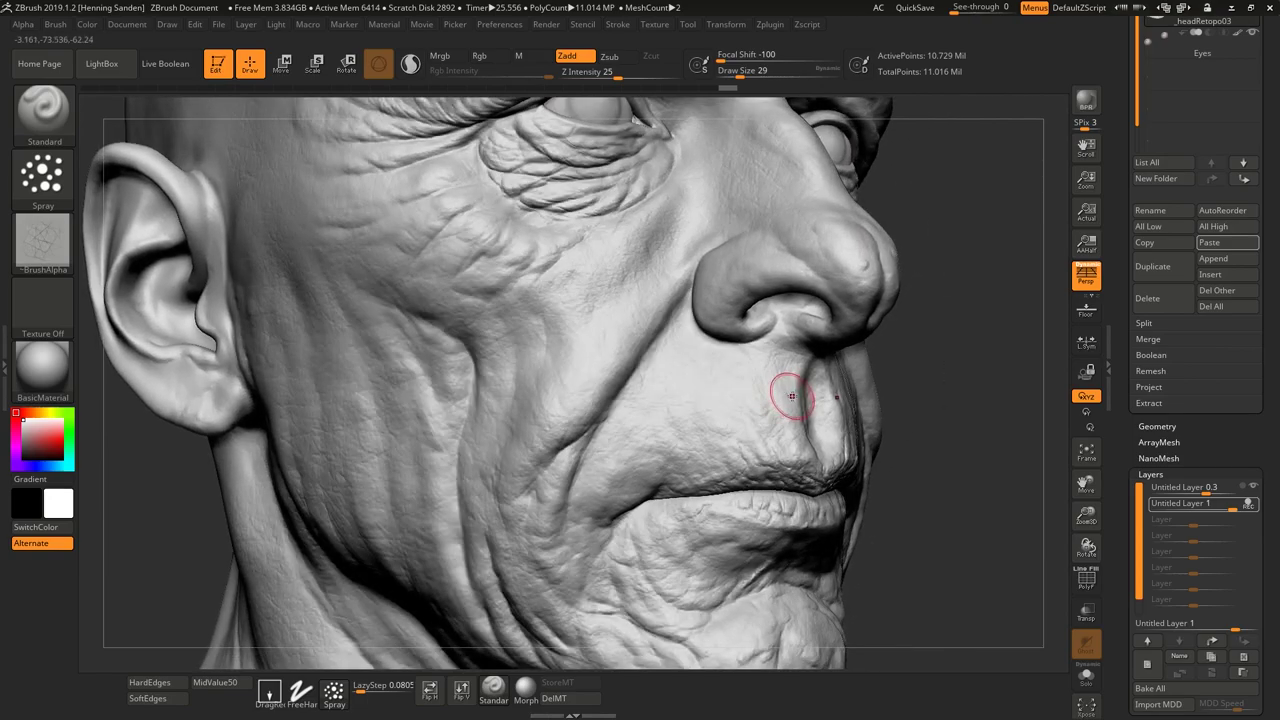
pyautogui.moveTo(702, 481); pyautogui.dragTo(706, 484, button='right')
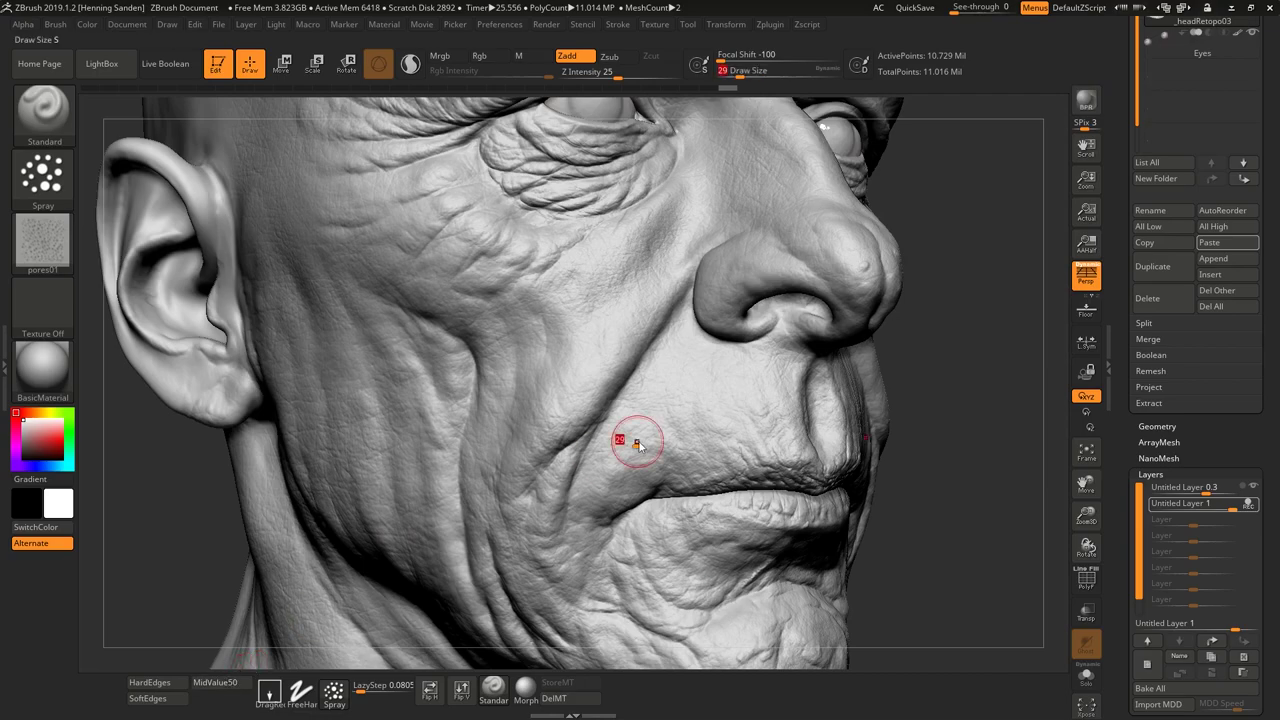
# - Try spraying the pores01 texture over the cheek and upper lip with a draw size of 154, and undo it
pyautogui.press('ctrl')
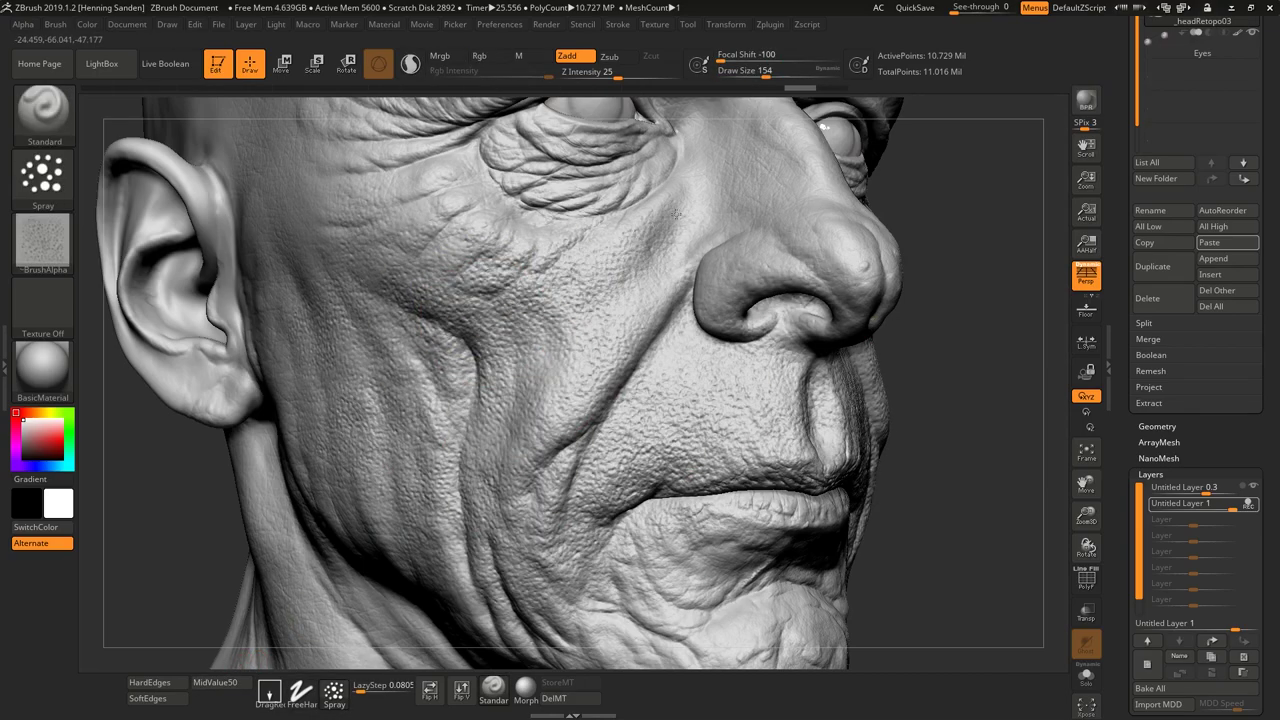
pyautogui.press('ctrl')
pyautogui.hotkey('ctrl', 'z')
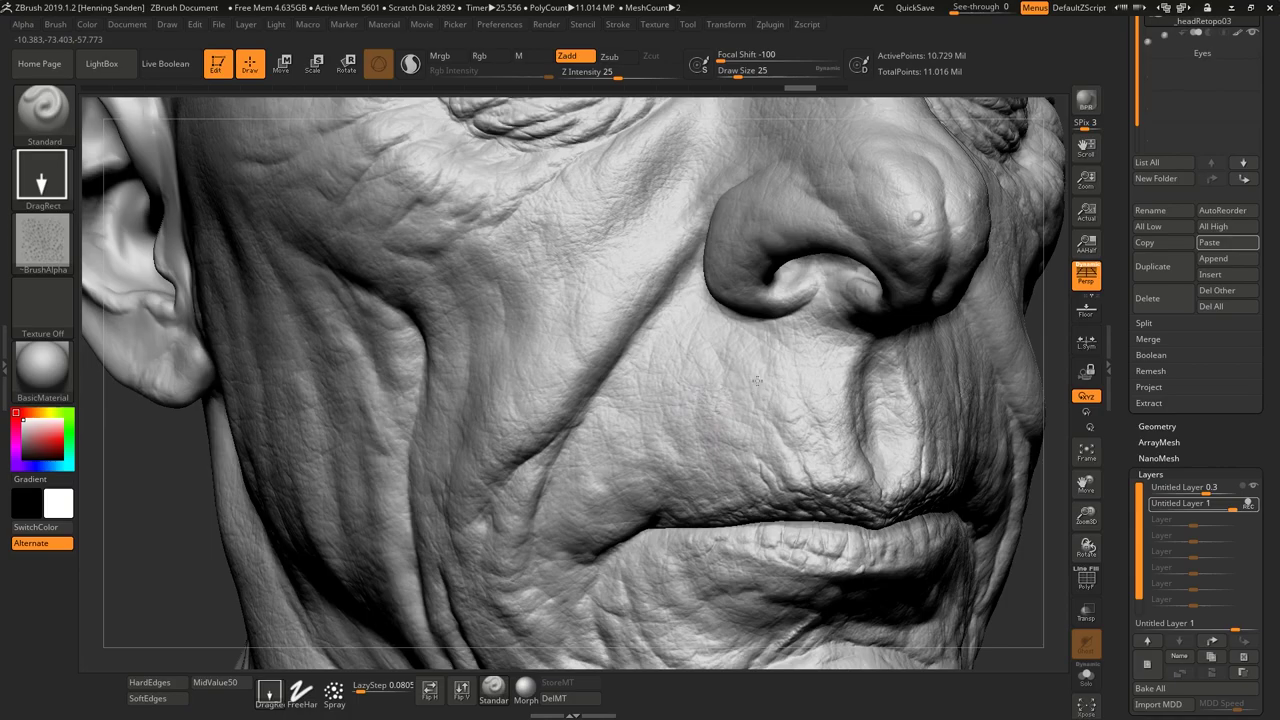
# - Stamp the pores alpha onto the upper lip and the cheek beside the nose using the DragRect stroke
pyautogui.moveTo(714, 404)
pyautogui.mouseDown()
pyautogui.moveTo(609, 469)
pyautogui.moveTo(700, 497)
pyautogui.mouseUp()
pyautogui.moveTo(751, 454); pyautogui.dragTo(757, 455)
pyautogui.moveTo(487, 343); pyautogui.dragTo(532, 361, button='right')
pyautogui.moveTo(569, 291); pyautogui.dragTo(627, 203)
pyautogui.moveTo(700, 208); pyautogui.dragTo(637, 210, button='right')
pyautogui.moveTo(674, 158); pyautogui.dragTo(694, 146)
pyautogui.moveTo(534, 363); pyautogui.dragTo(554, 323)
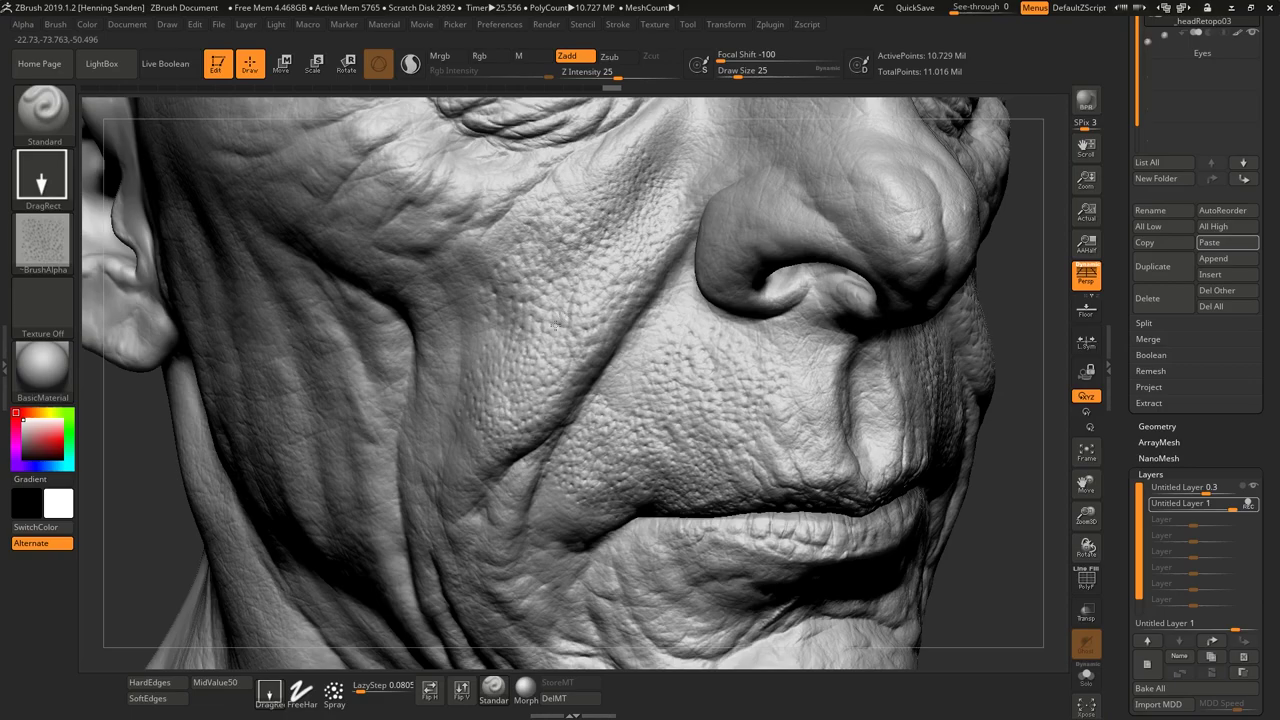
# - Stamp pores around the corner of the mouth, the lower cheek and the area below the lower lip
pyautogui.keyDown('alt'); pyautogui.moveTo(517, 426); pyautogui.dragTo(526, 388, button='right'); pyautogui.keyUp('alt')
pyautogui.moveTo(530, 393); pyautogui.dragTo(569, 341)
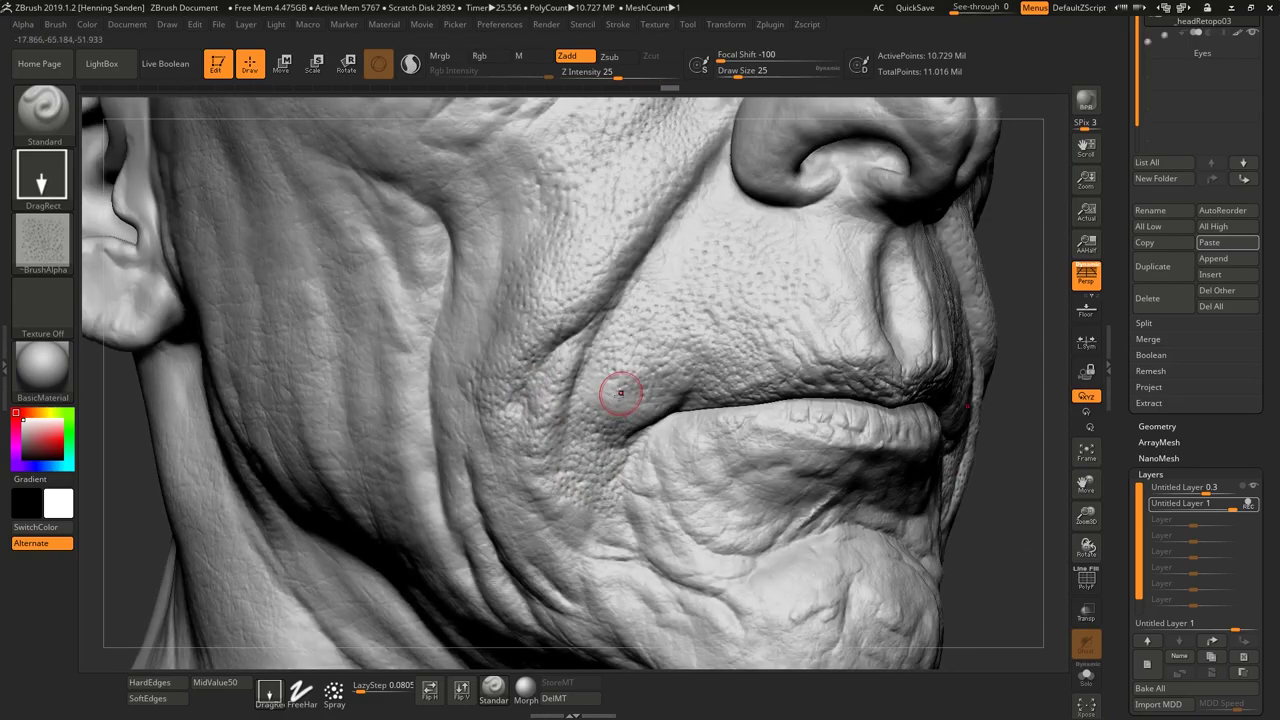
pyautogui.moveTo(703, 481); pyautogui.dragTo(721, 473)
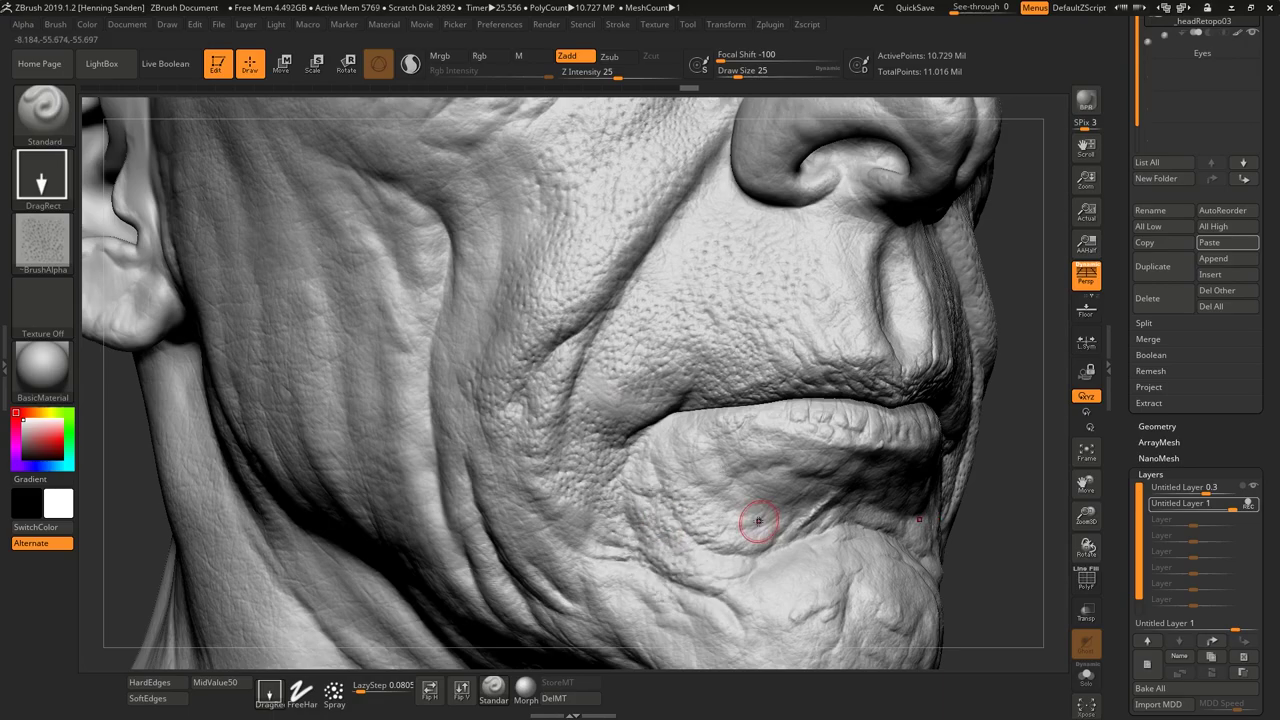
pyautogui.moveTo(758, 523); pyautogui.dragTo(712, 522, button='right')
pyautogui.moveTo(755, 522); pyautogui.dragTo(868, 412)
# - Stamp pores over the side, front and underside of the chin
pyautogui.keyDown('alt'); pyautogui.moveTo(845, 570); pyautogui.dragTo(808, 440, button='right'); pyautogui.keyUp('alt')
pyautogui.moveTo(794, 456); pyautogui.dragTo(892, 409)
pyautogui.moveTo(693, 462); pyautogui.dragTo(744, 430)
pyautogui.moveTo(755, 432); pyautogui.dragTo(884, 438, button='right')
pyautogui.moveTo(957, 386); pyautogui.dragTo(958, 388)
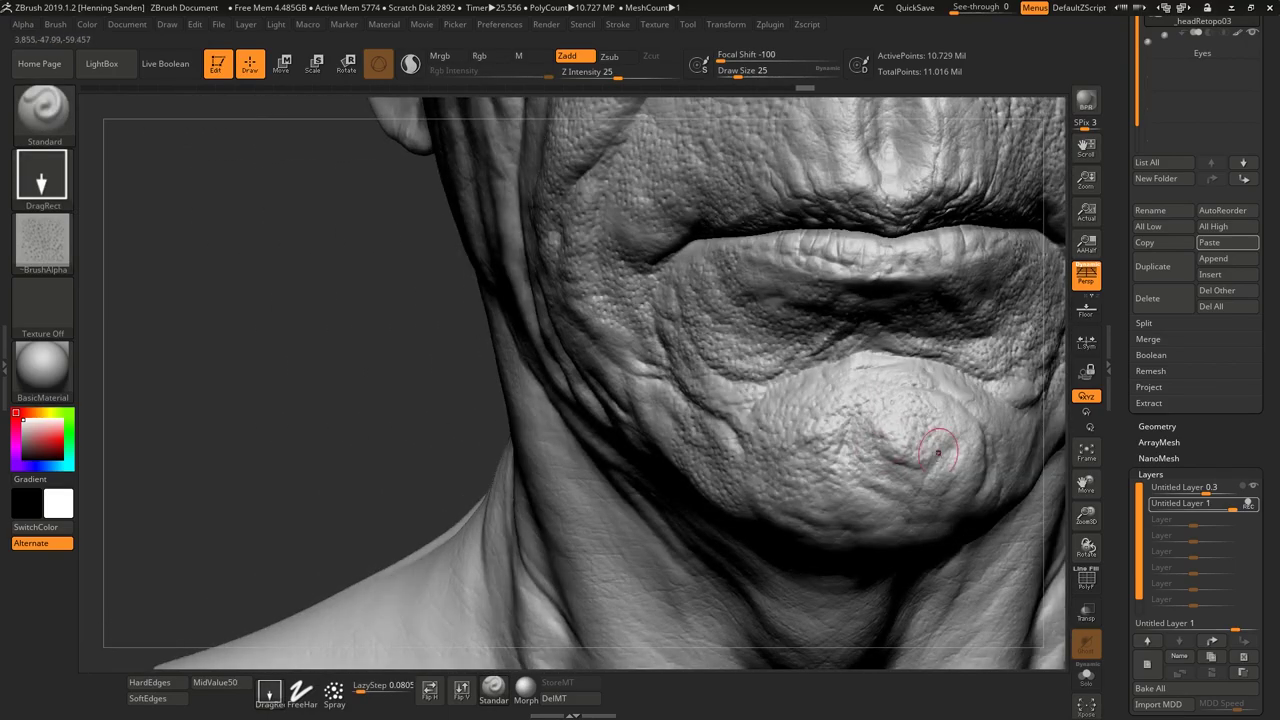
pyautogui.moveTo(939, 450); pyautogui.dragTo(898, 488, button='right')
pyautogui.moveTo(897, 493); pyautogui.dragTo(972, 441)
# - Stamp fainter pores over the outer cheek, cheekbone and temple with draw size 71 and Z Intensity 19
pyautogui.moveTo(896, 457); pyautogui.dragTo(785, 453, button='right')
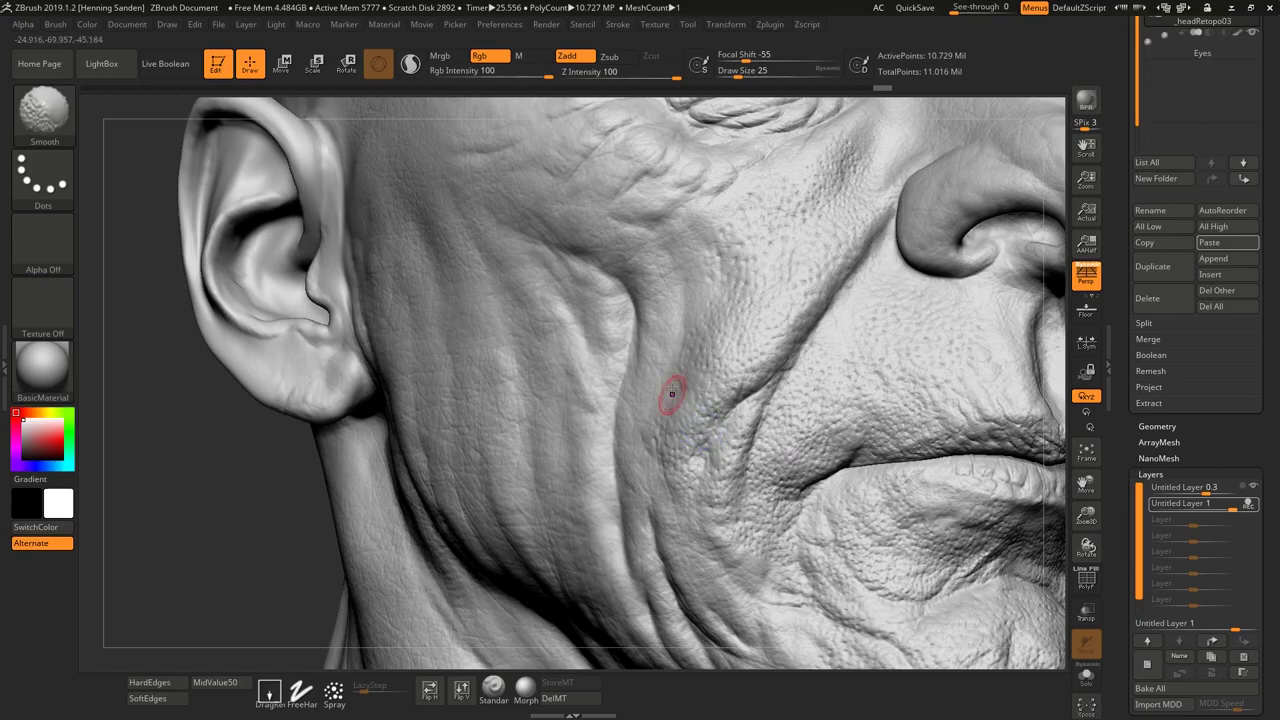
pyautogui.press('s')
pyautogui.moveTo(705, 258); pyautogui.dragTo(700, 180)
pyautogui.press('u')
pyautogui.click(675, 266)
pyautogui.moveTo(694, 201); pyautogui.dragTo(627, 304, button='right')
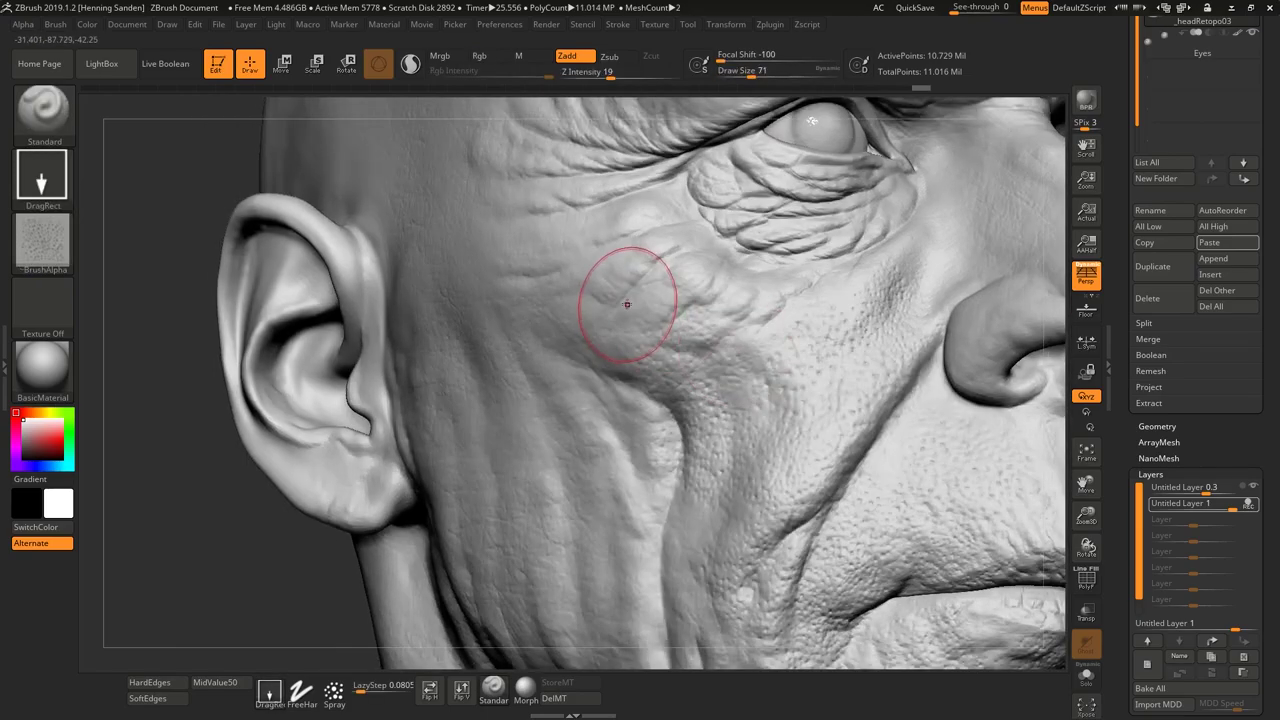
pyautogui.moveTo(560, 260); pyautogui.dragTo(641, 237)
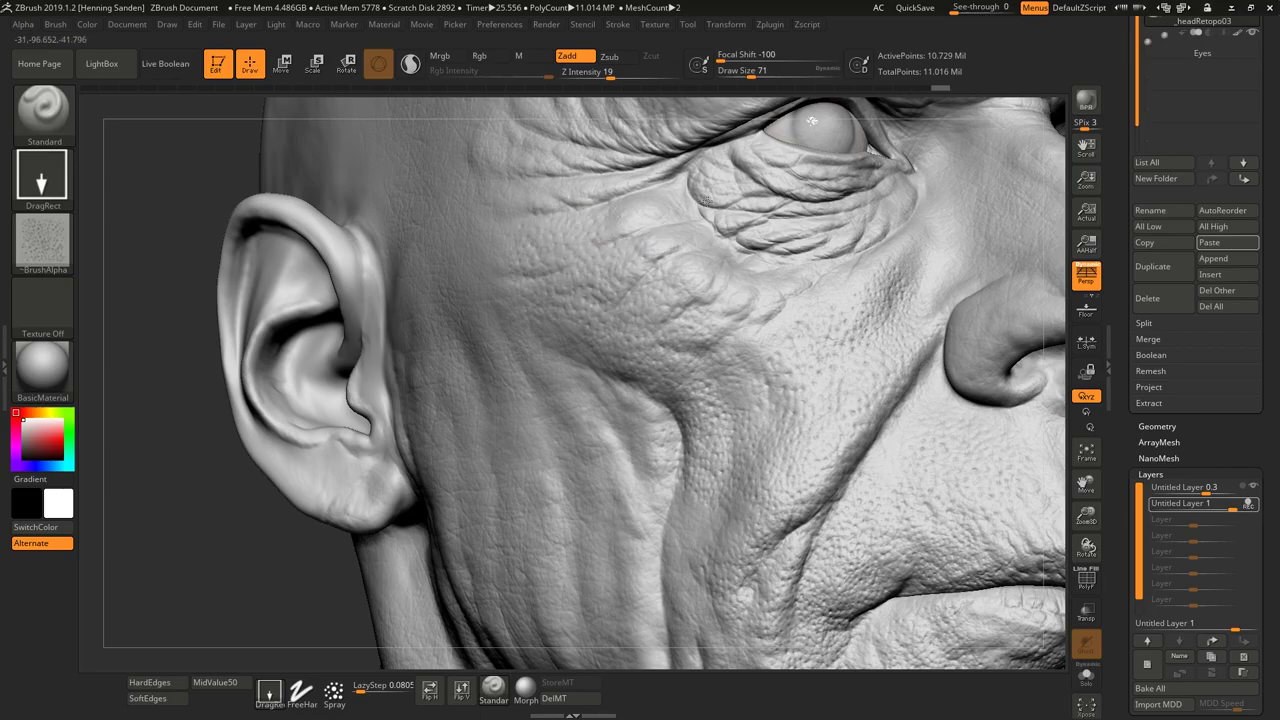
pyautogui.moveTo(706, 201); pyautogui.dragTo(698, 215)
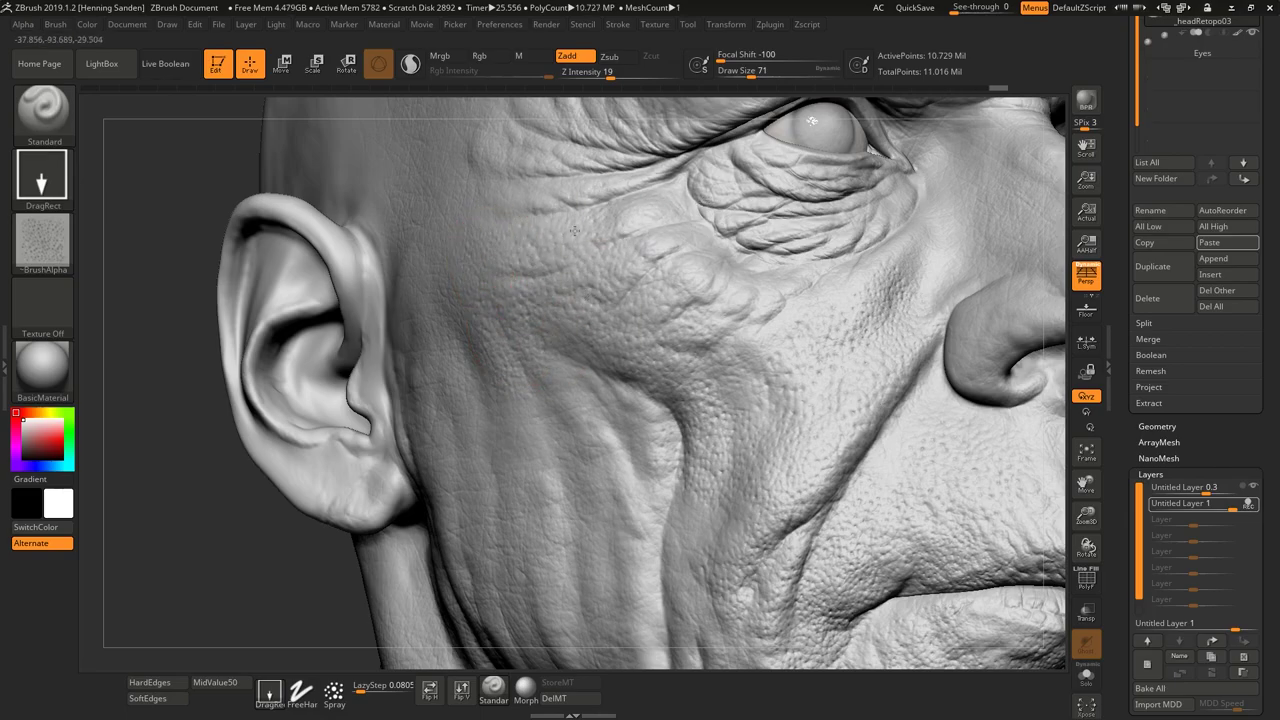
pyautogui.moveTo(574, 231); pyautogui.dragTo(575, 236)
pyautogui.moveTo(683, 352); pyautogui.dragTo(660, 500)
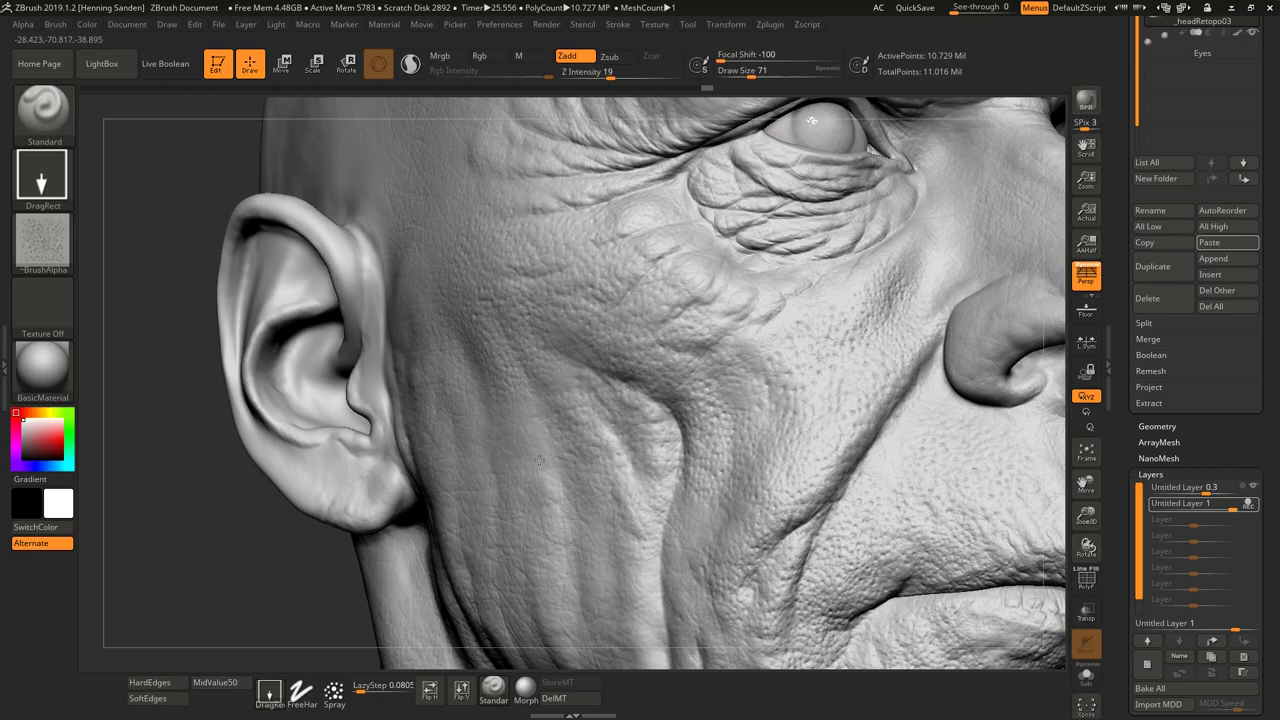
# - Stamp pores over the tip and side of the nose with draw size 41 and Z Intensity 24
pyautogui.keyDown('ctrl'); pyautogui.moveTo(601, 404); pyautogui.dragTo(640, 345, button='right'); pyautogui.keyUp('ctrl')
pyautogui.moveTo(880, 450)
pyautogui.keyDown('alt'); pyautogui.mouseDown(button='right')
pyautogui.moveTo(757, 374)
pyautogui.moveTo(738, 389)
pyautogui.moveTo(705, 364)
pyautogui.mouseUp(button='right'); pyautogui.keyUp('alt')
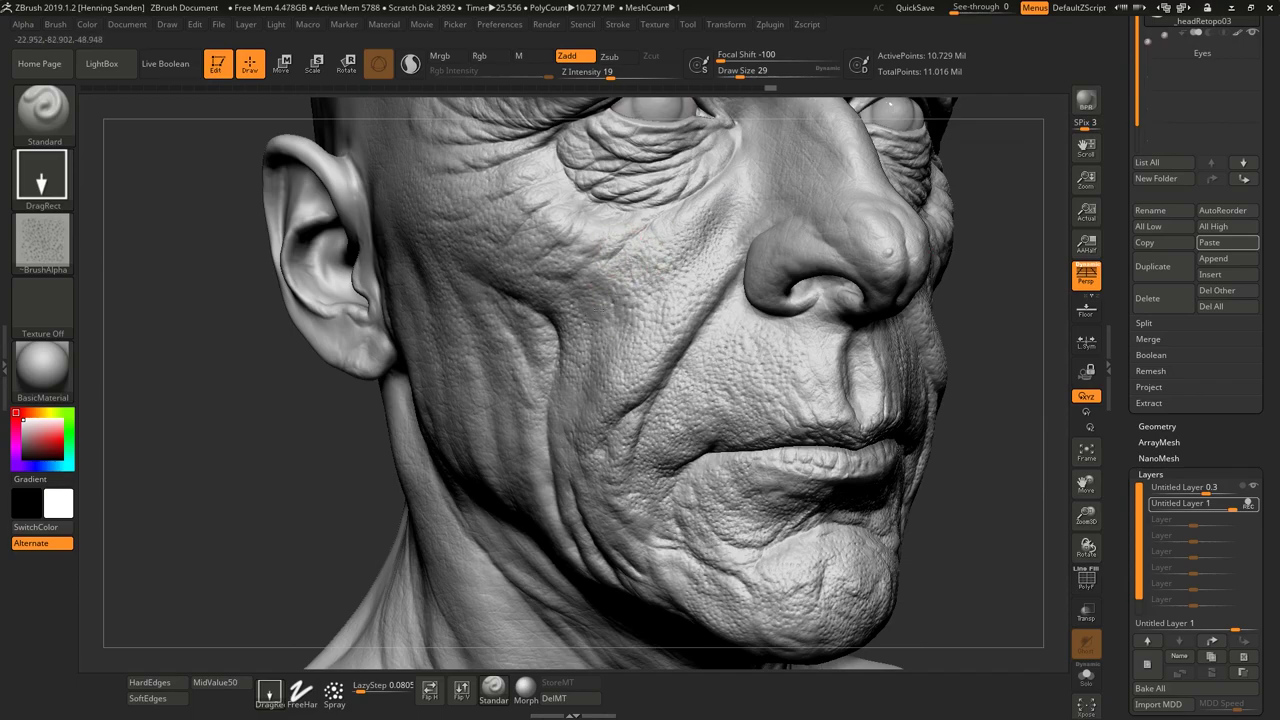
pyautogui.moveTo(682, 330)
pyautogui.keyDown('ctrl'); pyautogui.mouseDown(button='right')
pyautogui.moveTo(720, 406)
pyautogui.moveTo(684, 391)
pyautogui.moveTo(758, 341)
pyautogui.moveTo(734, 343)
pyautogui.moveTo(734, 372)
pyautogui.moveTo(703, 374)
pyautogui.mouseUp(button='right'); pyautogui.keyUp('ctrl')
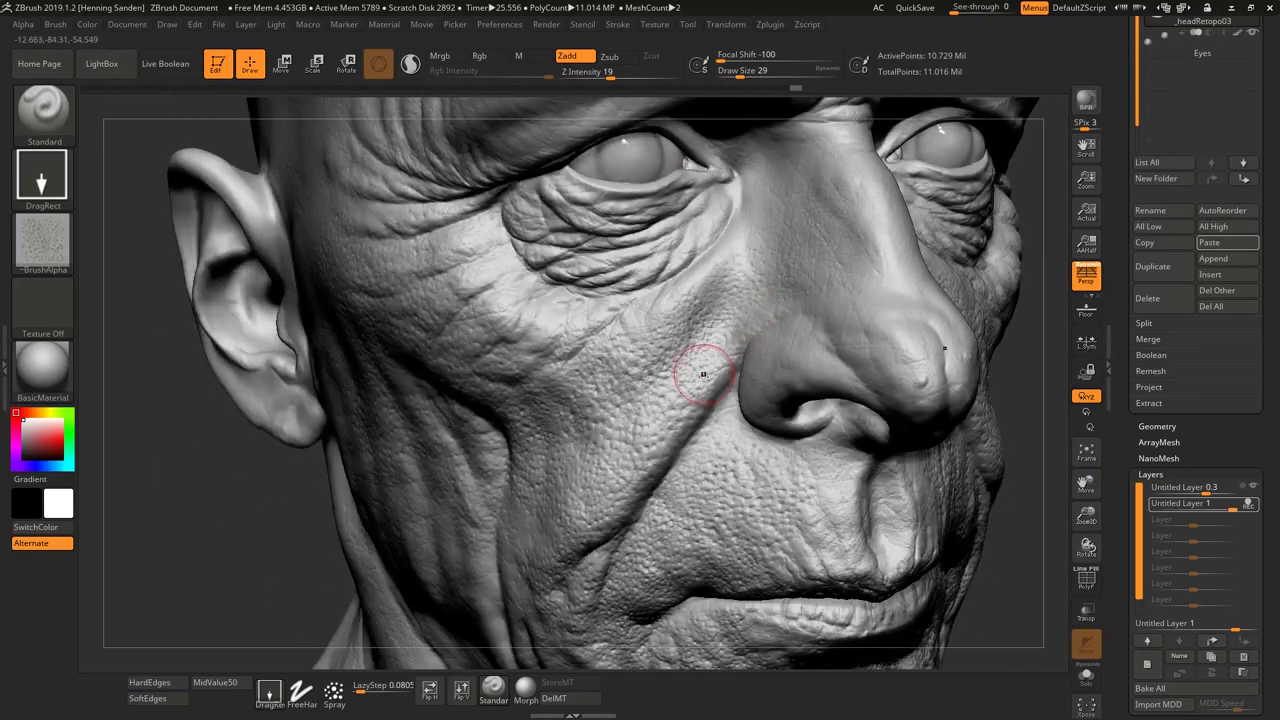
pyautogui.press('s')
pyautogui.moveTo(902, 357); pyautogui.dragTo(913, 359)
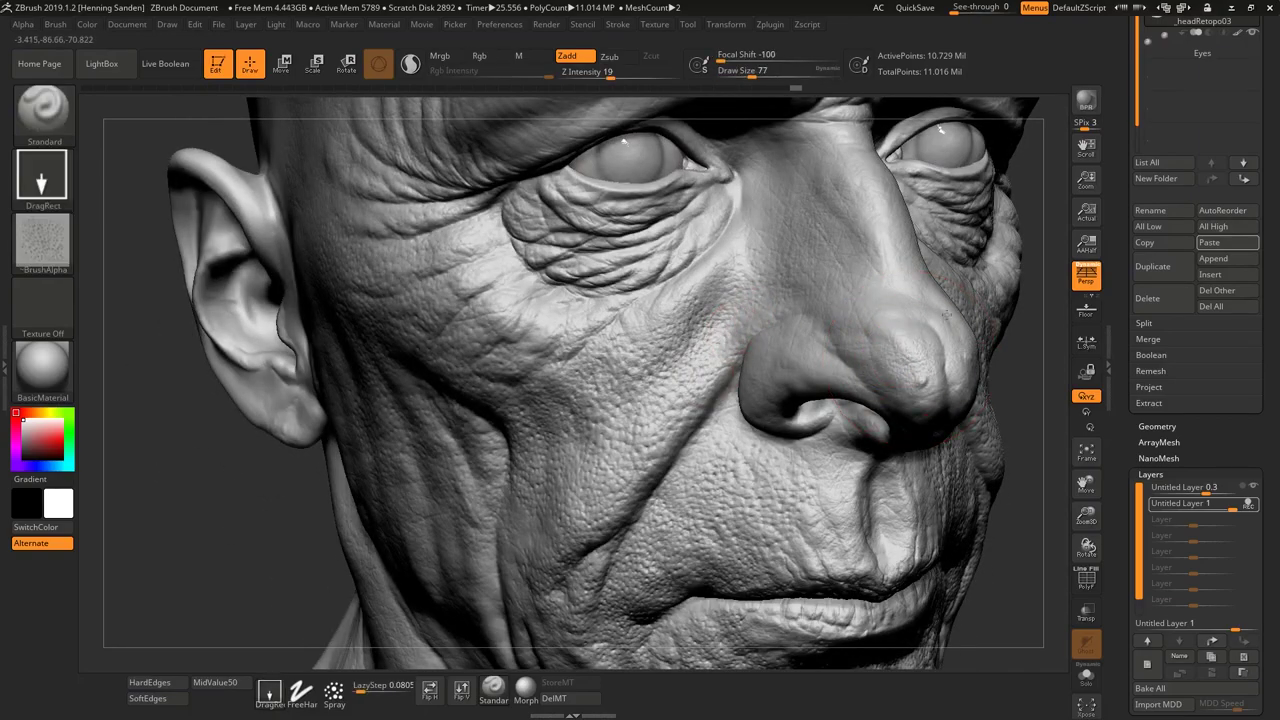
pyautogui.press('ctrl')
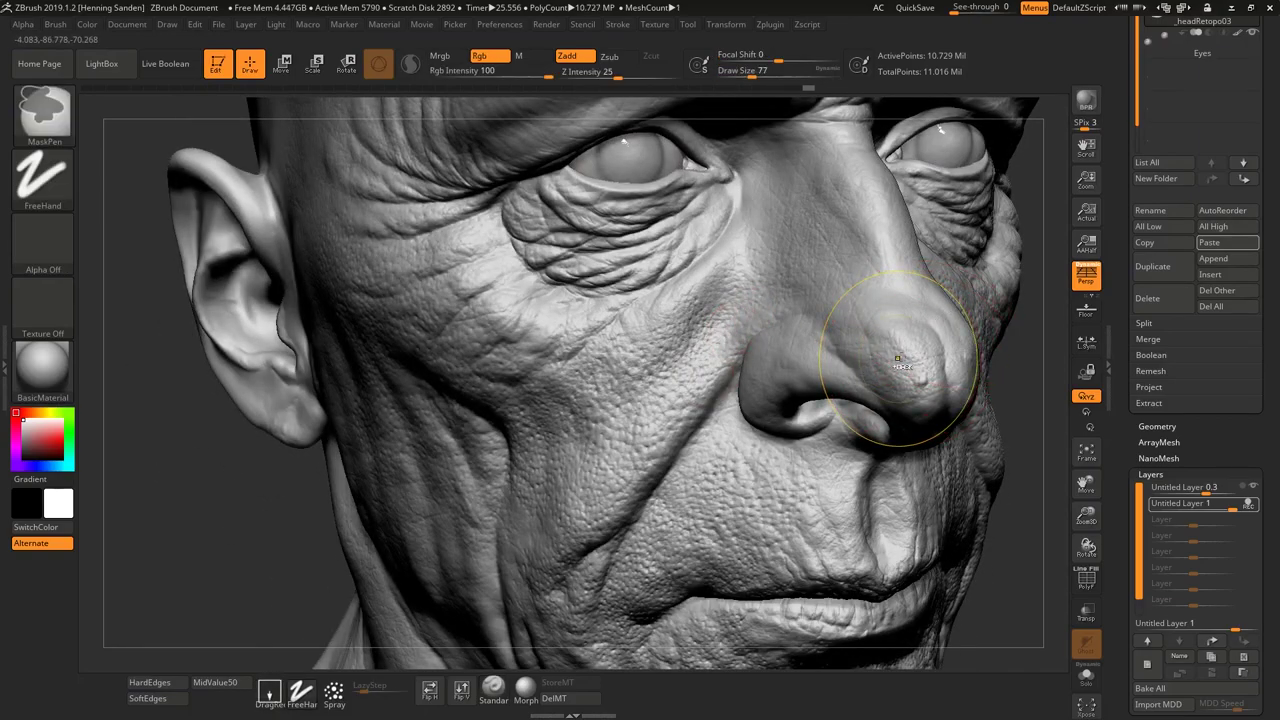
pyautogui.press('[')
pyautogui.press('[')
pyautogui.press('[')
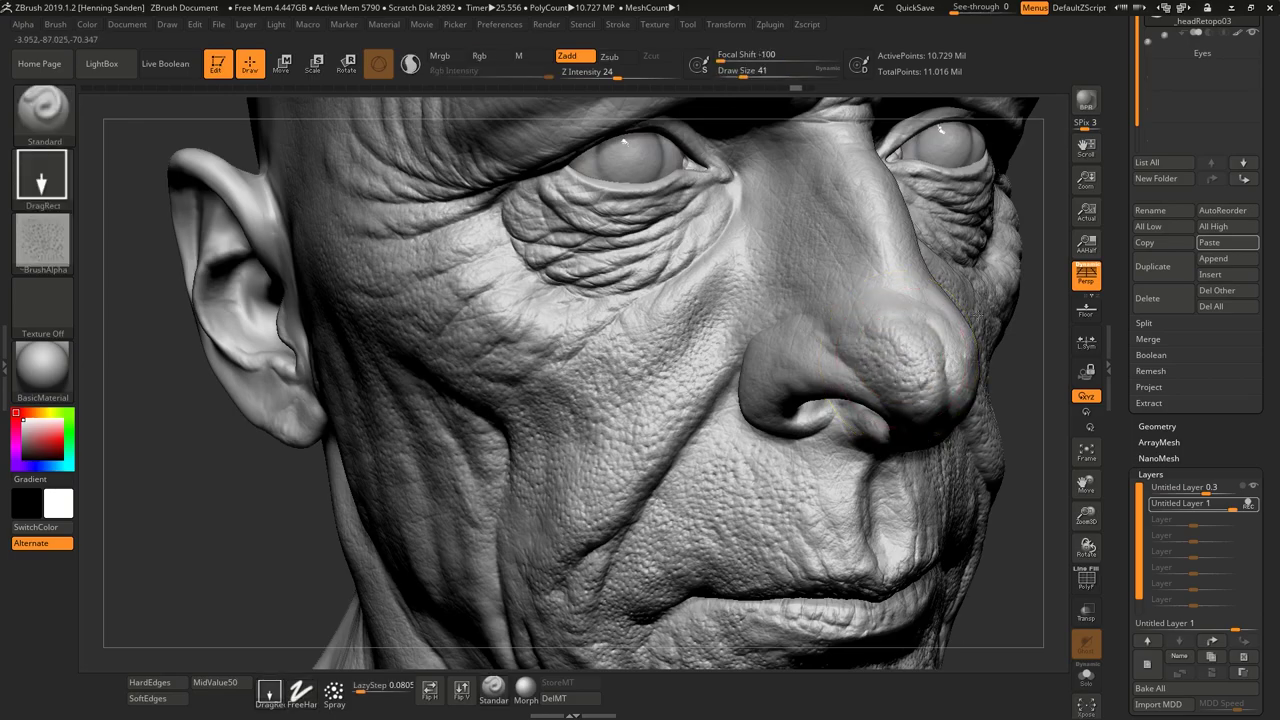
pyautogui.moveTo(726, 285); pyautogui.dragTo(775, 283, button='right')
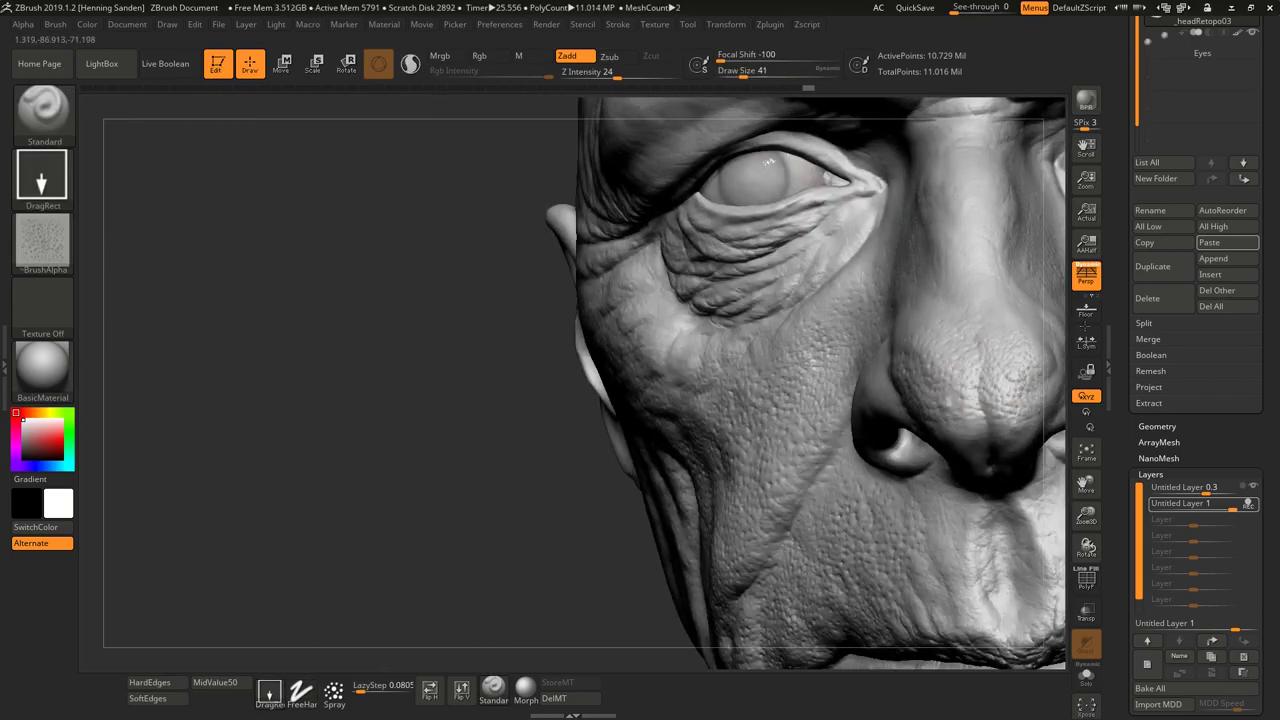
# - Stamp fine pores over the eye bag and the inner corner below the eye with draw size 35 and Z Intensity 19
pyautogui.moveTo(800, 272)
pyautogui.keyDown('ctrl'); pyautogui.mouseDown(button='right')
pyautogui.moveTo(762, 278)
pyautogui.moveTo(796, 284)
pyautogui.moveTo(756, 300)
pyautogui.mouseUp(button='right'); pyautogui.keyUp('ctrl')
pyautogui.press('shift')
pyautogui.press('u')
pyautogui.moveTo(750, 324); pyautogui.dragTo(741, 326)
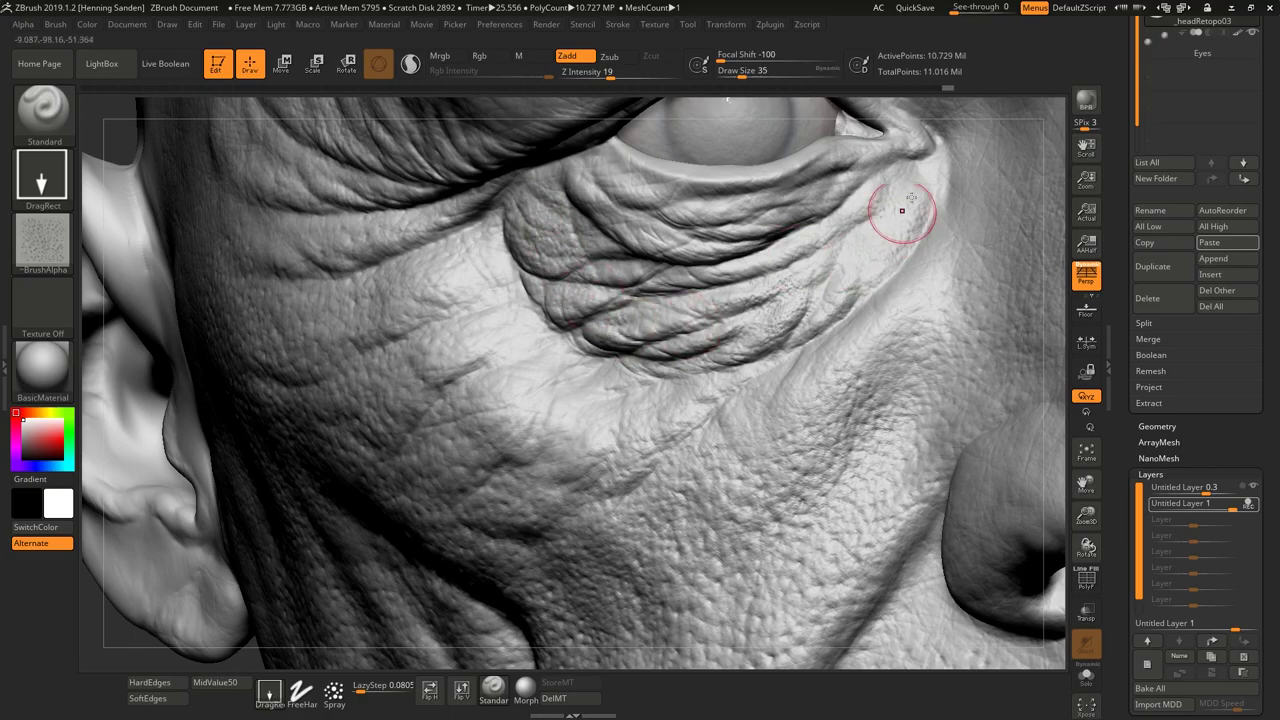
pyautogui.moveTo(845, 246); pyautogui.dragTo(757, 243)
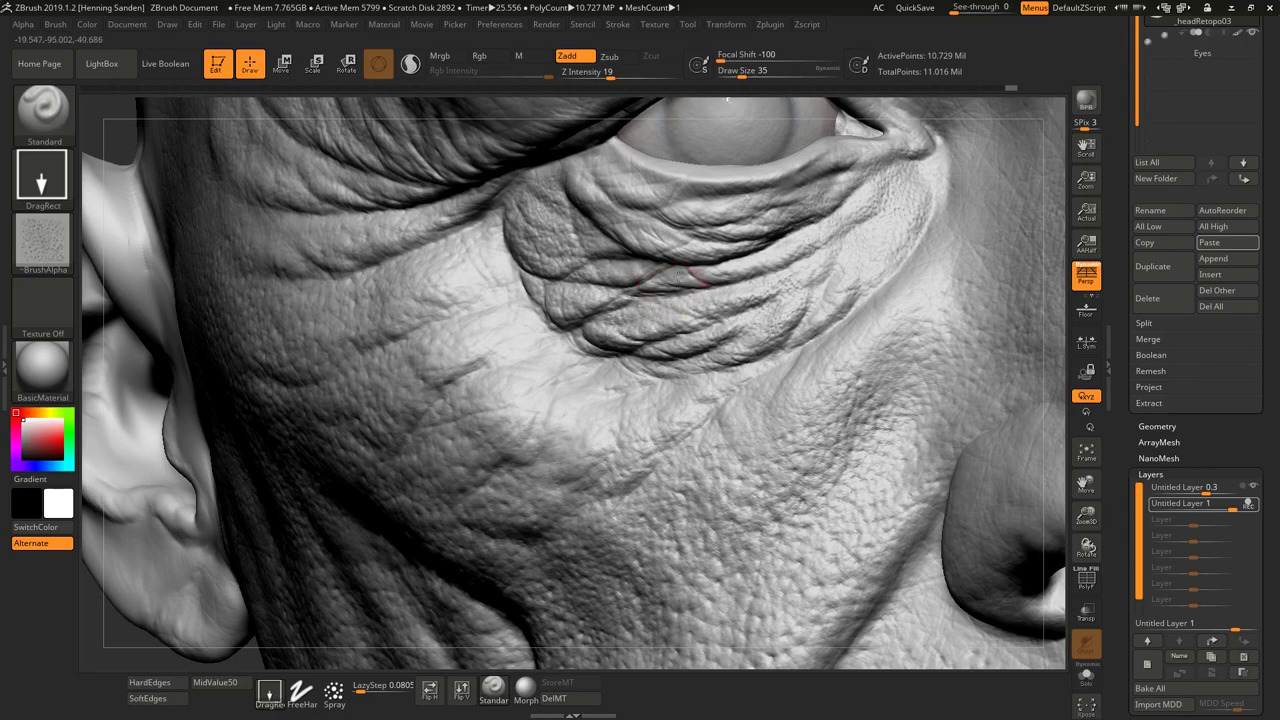
# - Stamp pores over the cheekbone below the outer edge of the eye bag with draw size 59
pyautogui.moveTo(680, 275)
pyautogui.keyDown('ctrl'); pyautogui.mouseDown(button='right')
pyautogui.moveTo(655, 356)
pyautogui.moveTo(643, 325)
pyautogui.moveTo(630, 345)
pyautogui.mouseUp(button='right'); pyautogui.keyUp('ctrl')
pyautogui.press('s')
pyautogui.moveTo(628, 349); pyautogui.dragTo(641, 349)
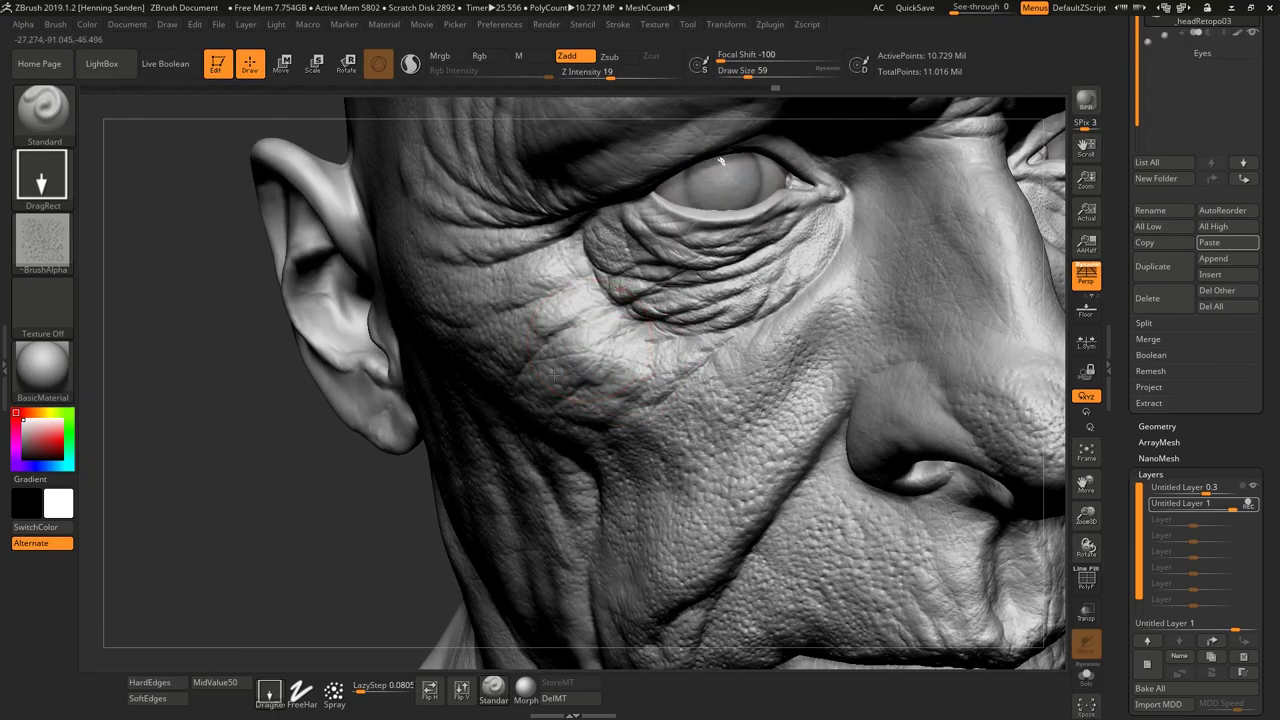
pyautogui.keyDown('ctrl'); pyautogui.moveTo(614, 382); pyautogui.dragTo(619, 377, button='right'); pyautogui.keyUp('ctrl')
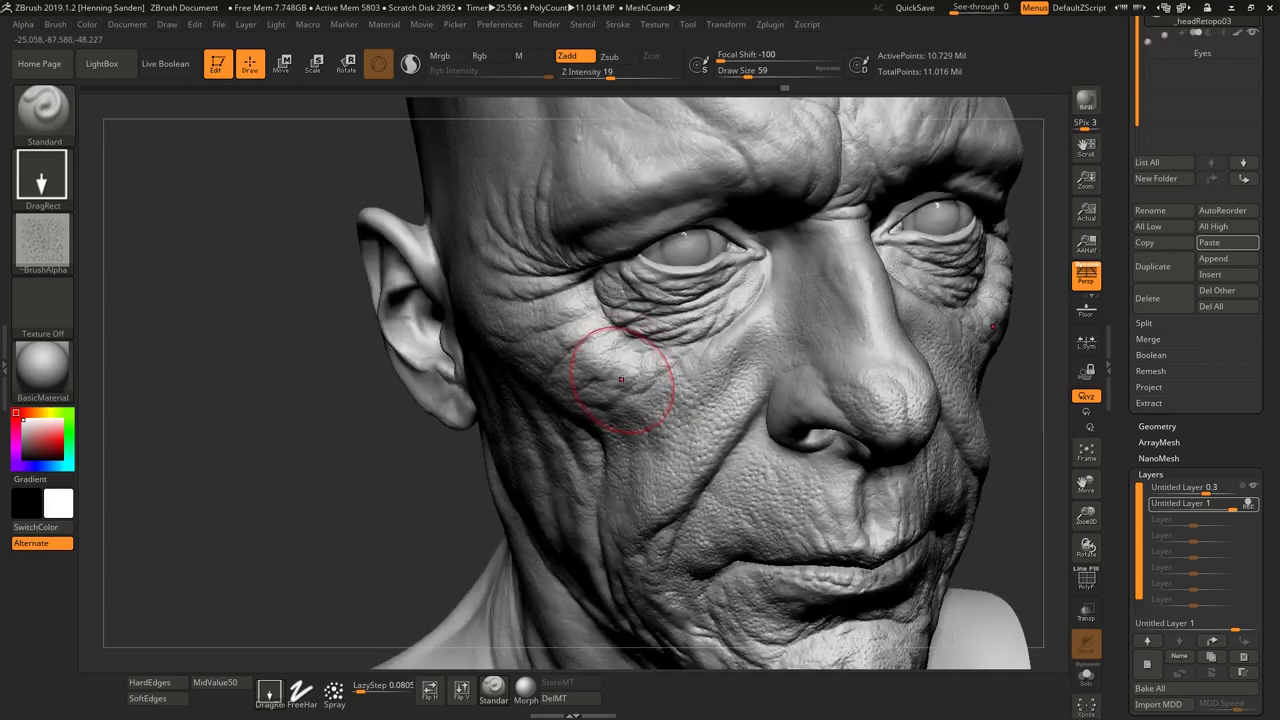
pyautogui.keyDown('alt'); pyautogui.moveTo(777, 484); pyautogui.dragTo(754, 401, button='right'); pyautogui.keyUp('alt')
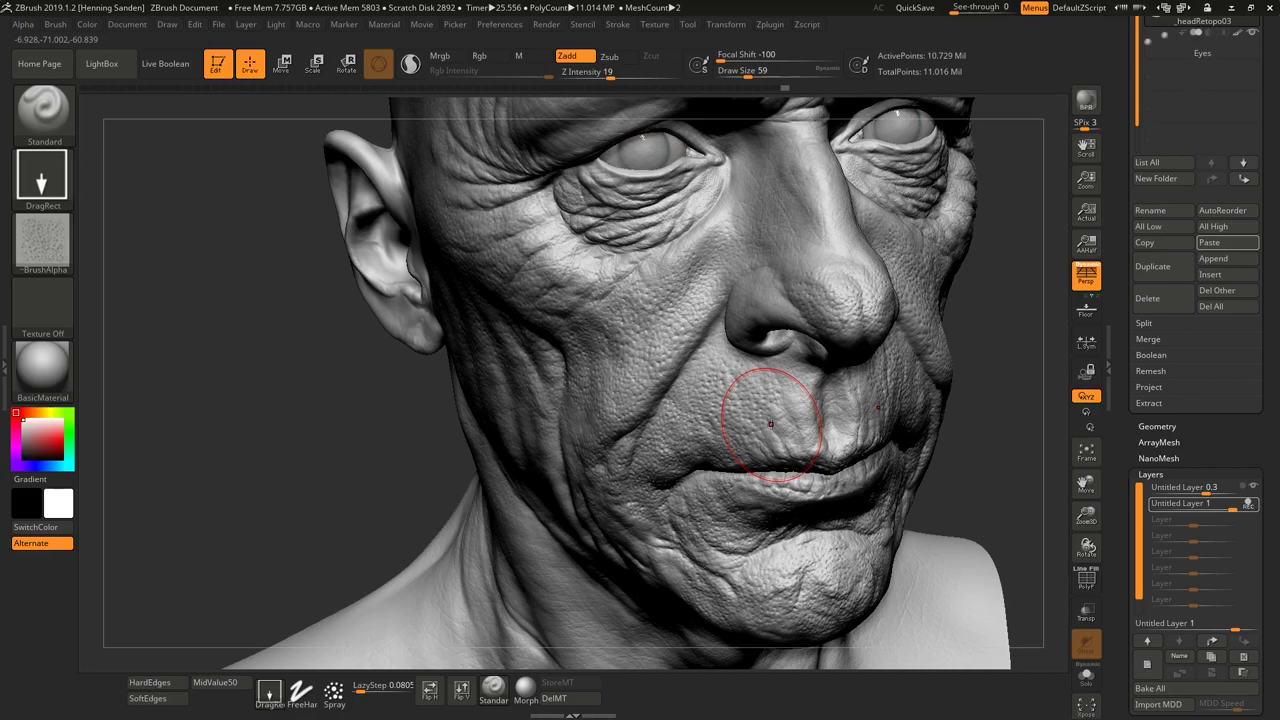
# - Stamp stronger pores into the lower cheek folds beside the mouth corner with Z Intensity 25
pyautogui.moveTo(755, 395)
pyautogui.mouseDown(button='right')
pyautogui.moveTo(657, 414)
pyautogui.moveTo(602, 341)
pyautogui.mouseUp(button='right')
pyautogui.moveTo(645, 306); pyautogui.dragTo(664, 300)
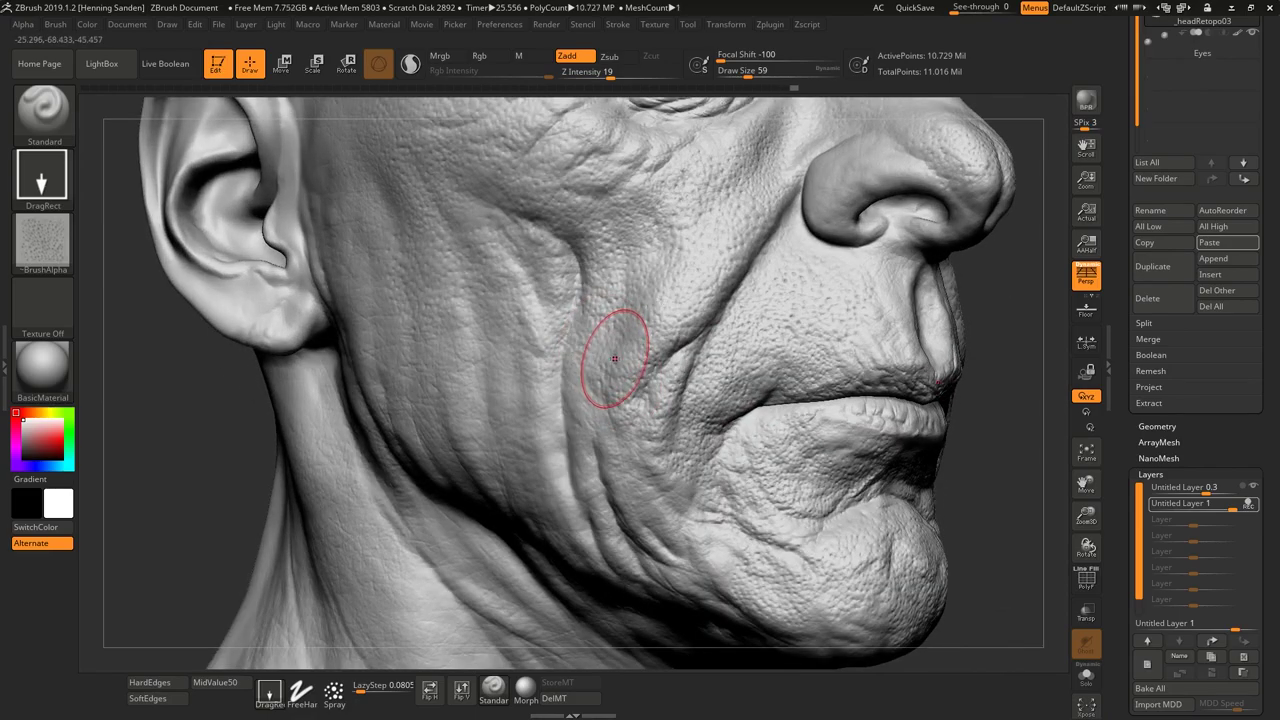
pyautogui.press('u')
pyautogui.moveTo(616, 362); pyautogui.dragTo(624, 362)
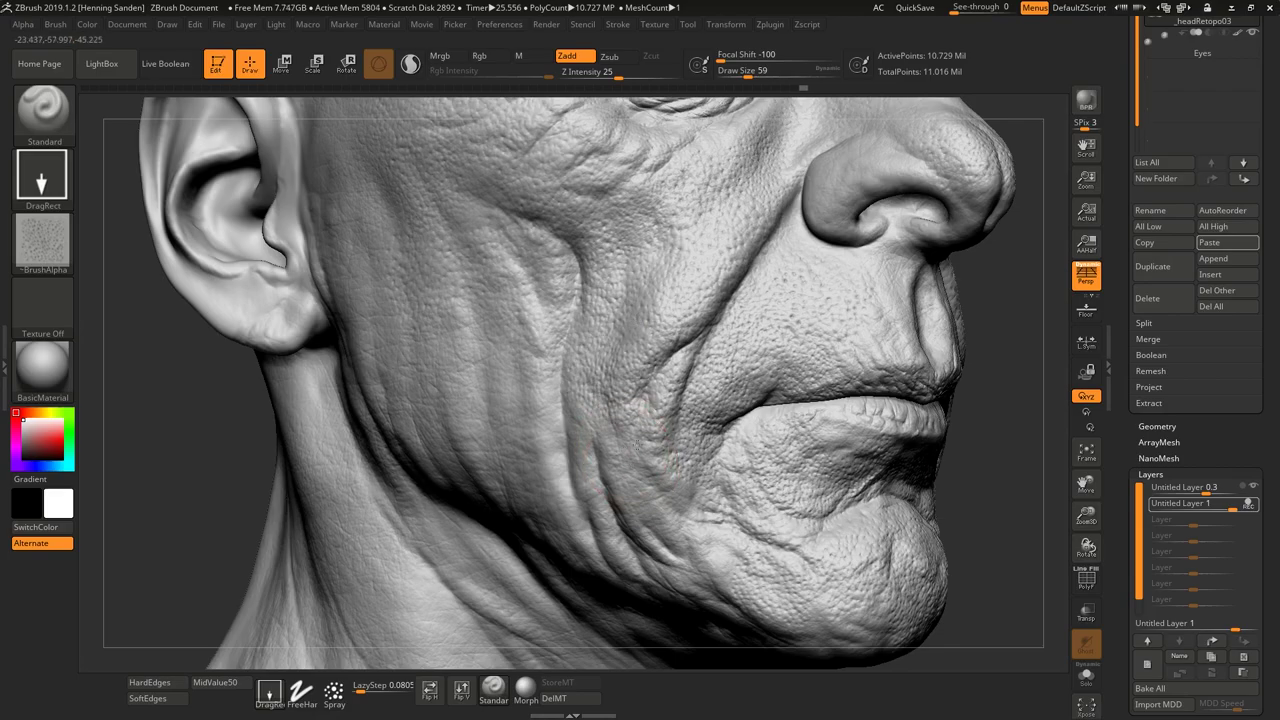
pyautogui.moveTo(640, 475)
pyautogui.mouseDown(button='right')
pyautogui.moveTo(698, 500)
pyautogui.moveTo(690, 516)
pyautogui.mouseUp(button='right')
pyautogui.moveTo(687, 519); pyautogui.dragTo(655, 480)
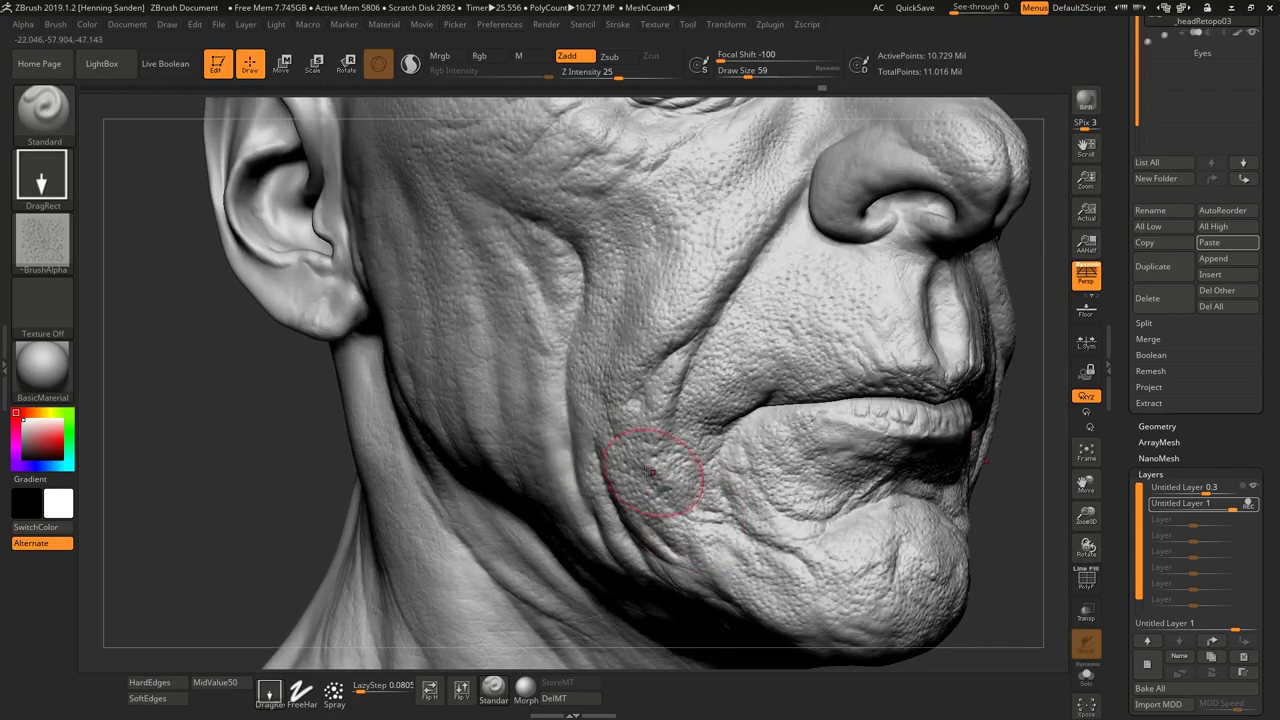
# - Stamp pores over the outer cheek folds toward the ear with Z Intensity 19
pyautogui.moveTo(650, 472); pyautogui.dragTo(620, 455, button='right')
pyautogui.press('u')
pyautogui.moveTo(551, 334); pyautogui.dragTo(543, 334)
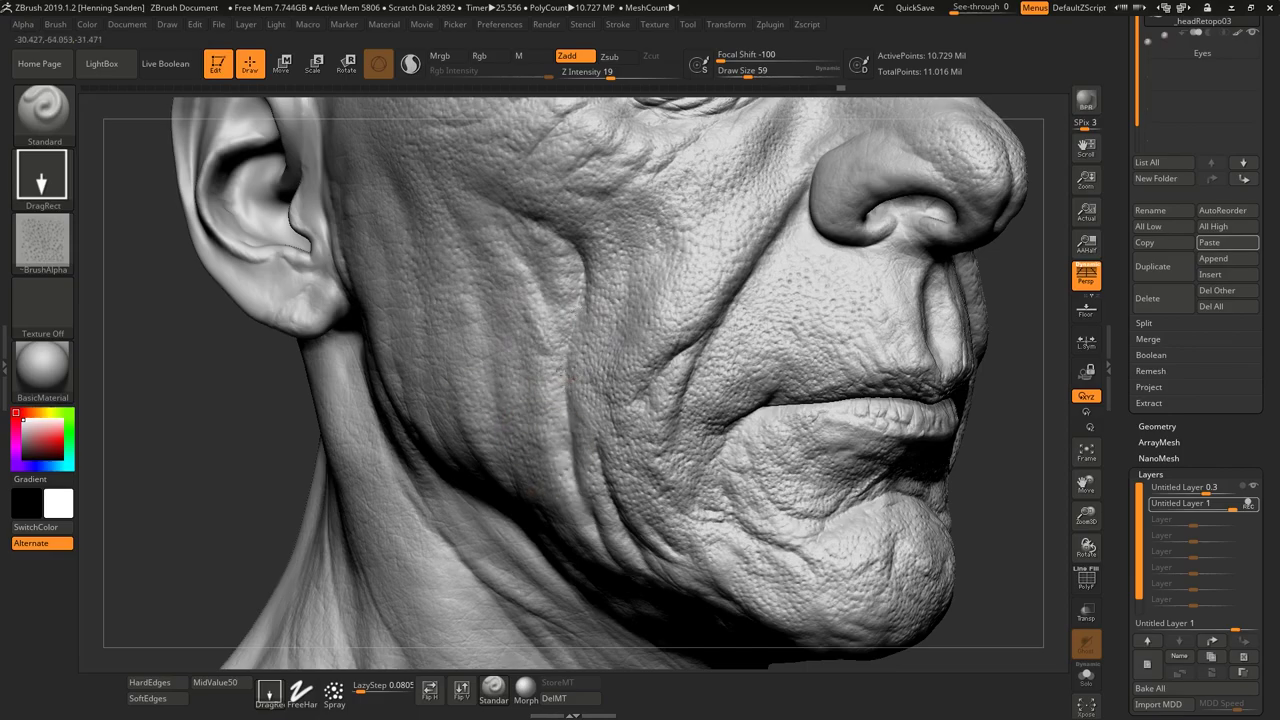
pyautogui.moveTo(641, 337)
pyautogui.mouseDown(button='right')
pyautogui.moveTo(822, 338)
pyautogui.moveTo(720, 307)
pyautogui.mouseUp(button='right')
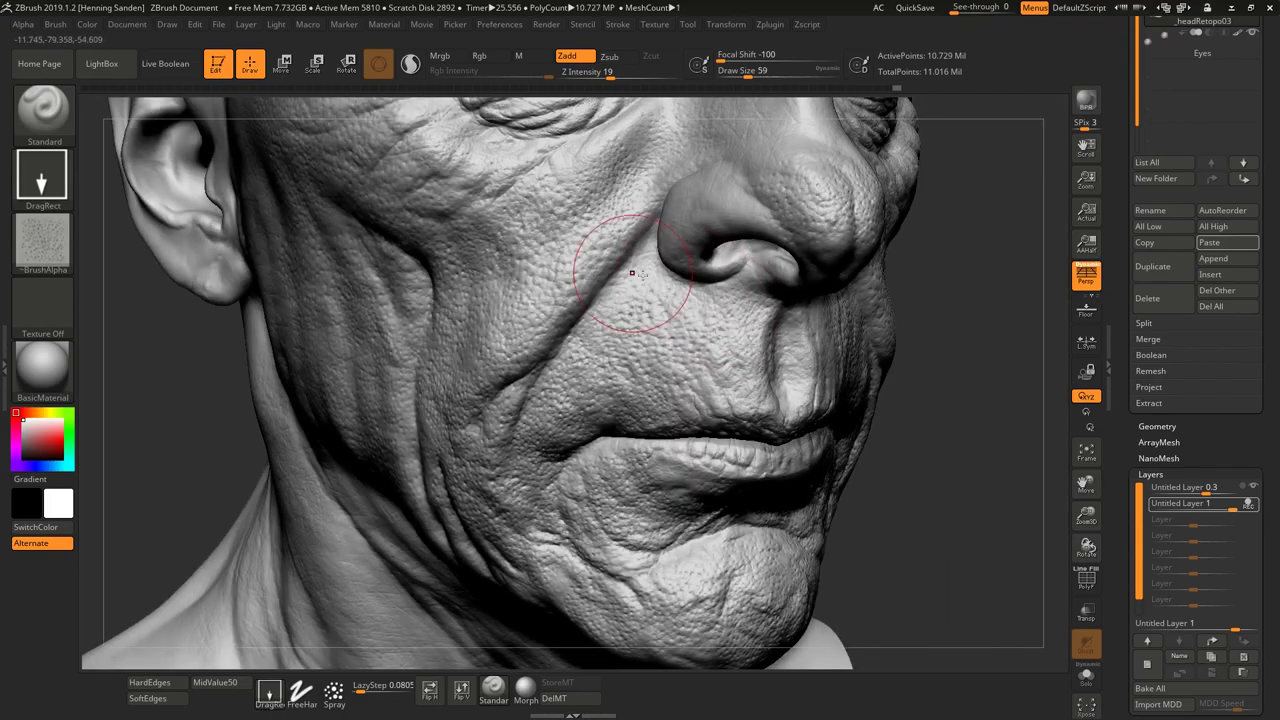
# - Stamp pores between the eyebrows, over the inner brow and onto the forehead, using draw sizes 35 and 54
pyautogui.moveTo(641, 252)
pyautogui.mouseDown(button='right')
pyautogui.moveTo(506, 258)
pyautogui.moveTo(486, 568)
pyautogui.moveTo(749, 446)
pyautogui.moveTo(774, 484)
pyautogui.moveTo(788, 477)
pyautogui.mouseUp(button='right')
pyautogui.press('s')
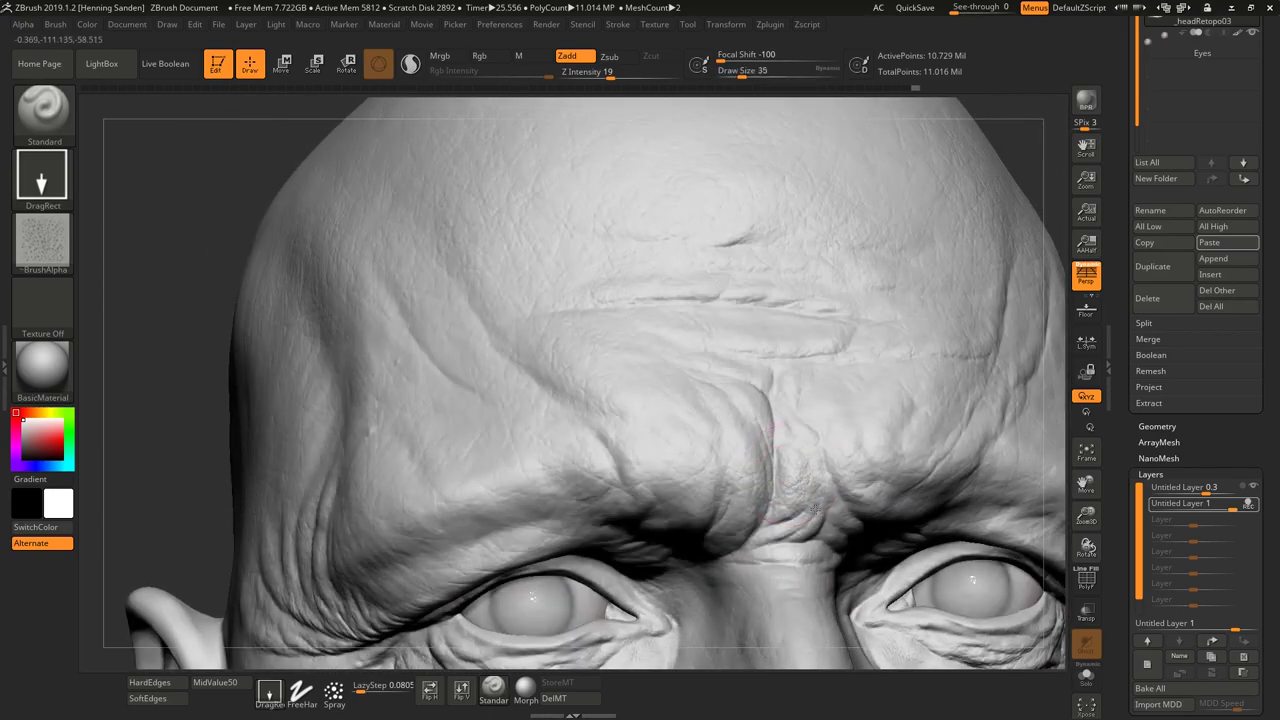
pyautogui.press('shift')
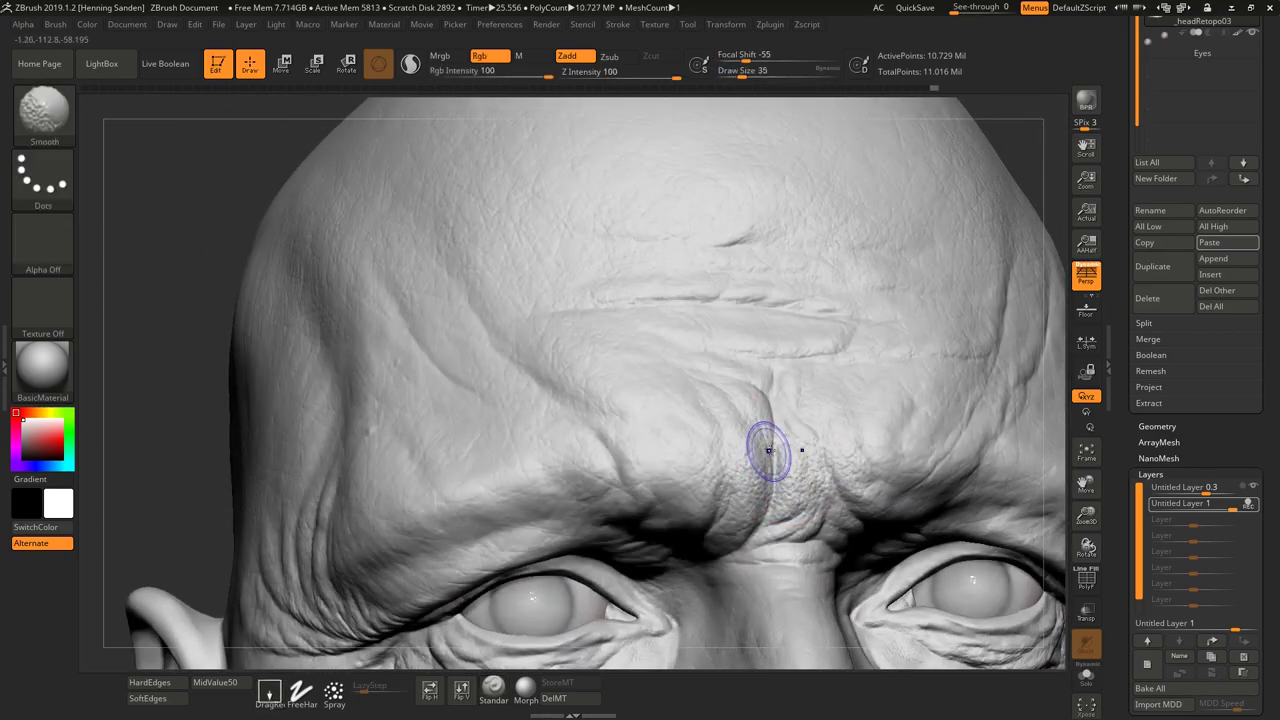
pyautogui.moveTo(737, 455); pyautogui.dragTo(686, 523)
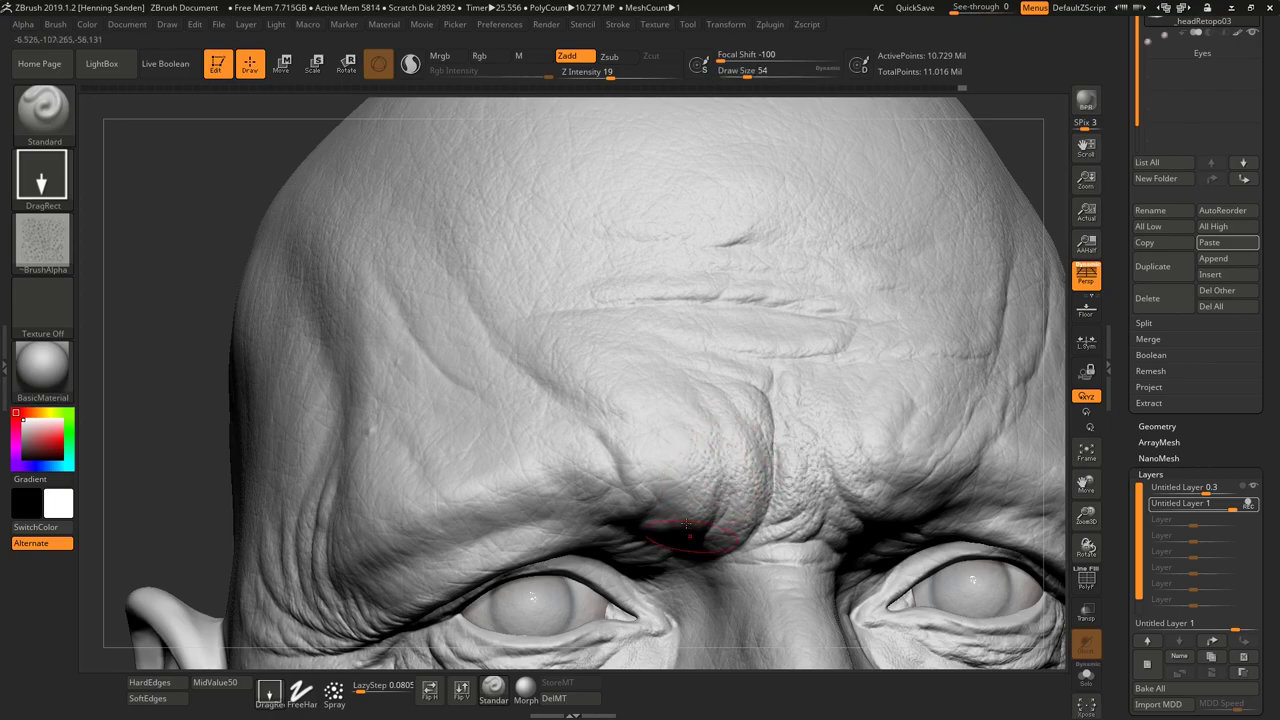
pyautogui.moveTo(622, 394); pyautogui.dragTo(603, 366)
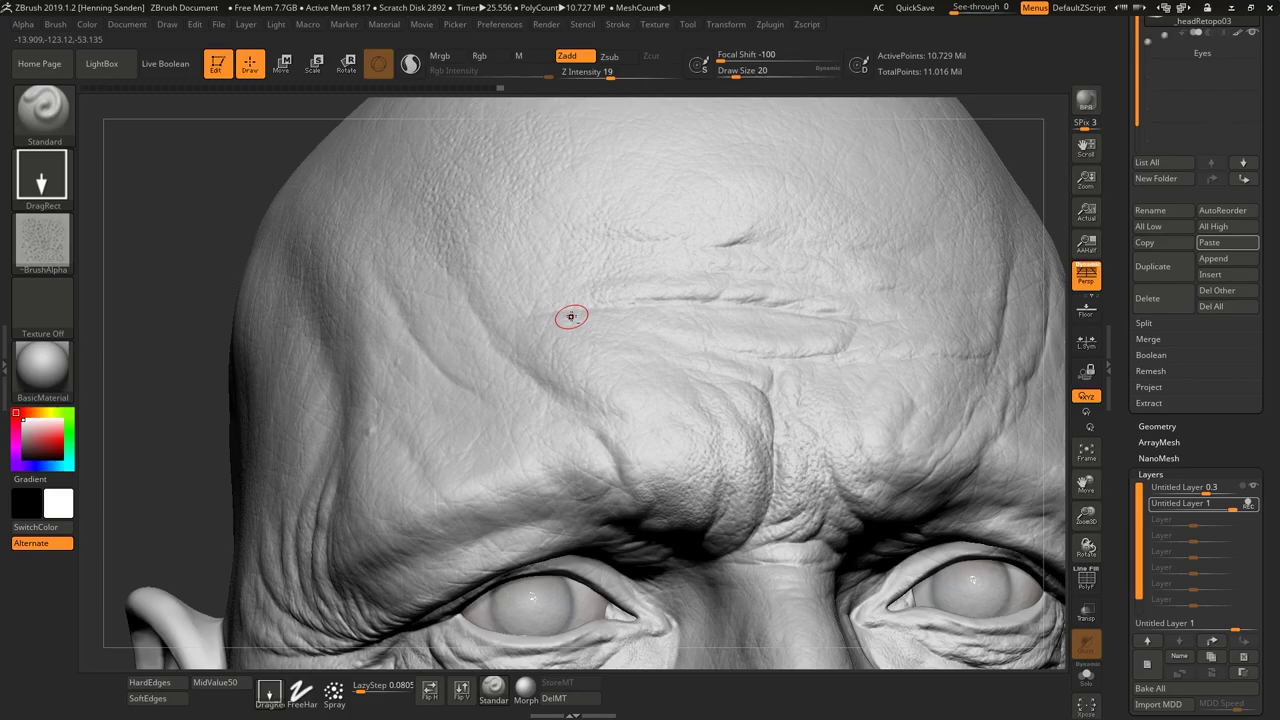
# - Load the leatherySkin02 alpha, set Z Intensity to 23 and set the alpha's mid value to 50
pyautogui.keyDown('ctrl'); pyautogui.moveTo(571, 316); pyautogui.dragTo(580, 225, button='right'); pyautogui.keyUp('ctrl')
pyautogui.keyDown('alt'); pyautogui.moveTo(671, 558); pyautogui.dragTo(694, 409, button='right'); pyautogui.keyUp('alt')
pyautogui.press(',')
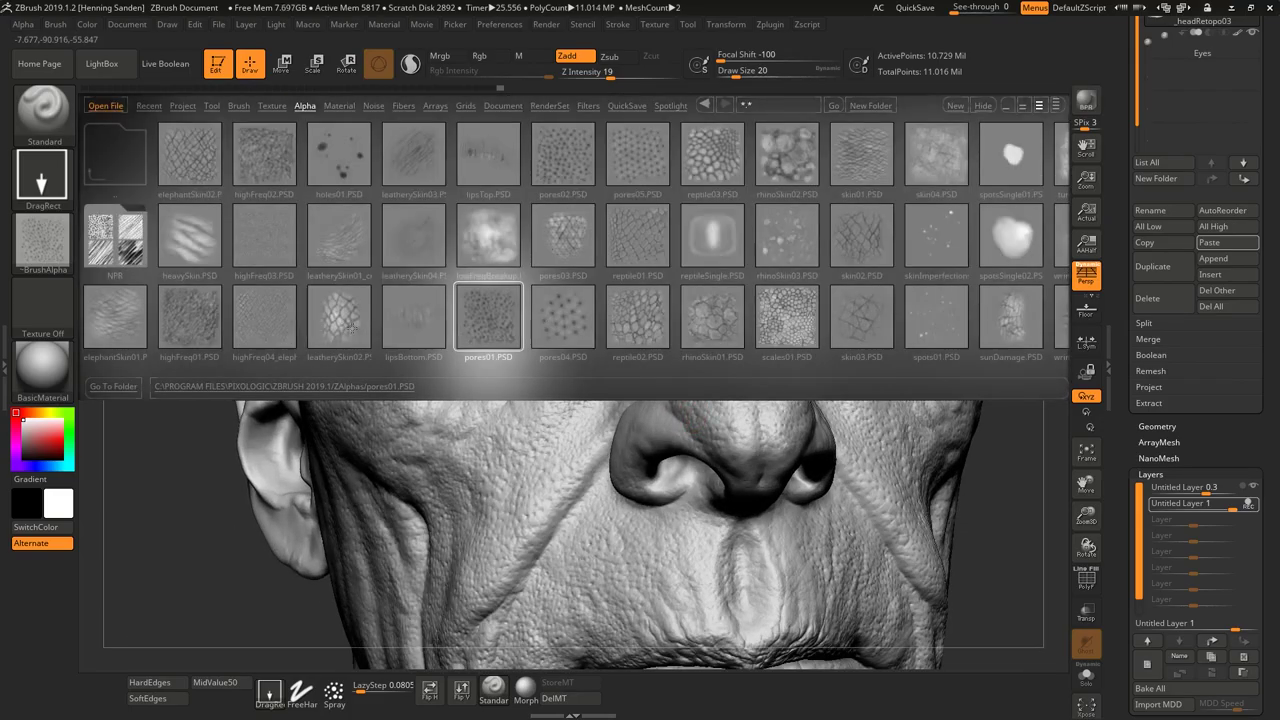
pyautogui.click(349, 326)
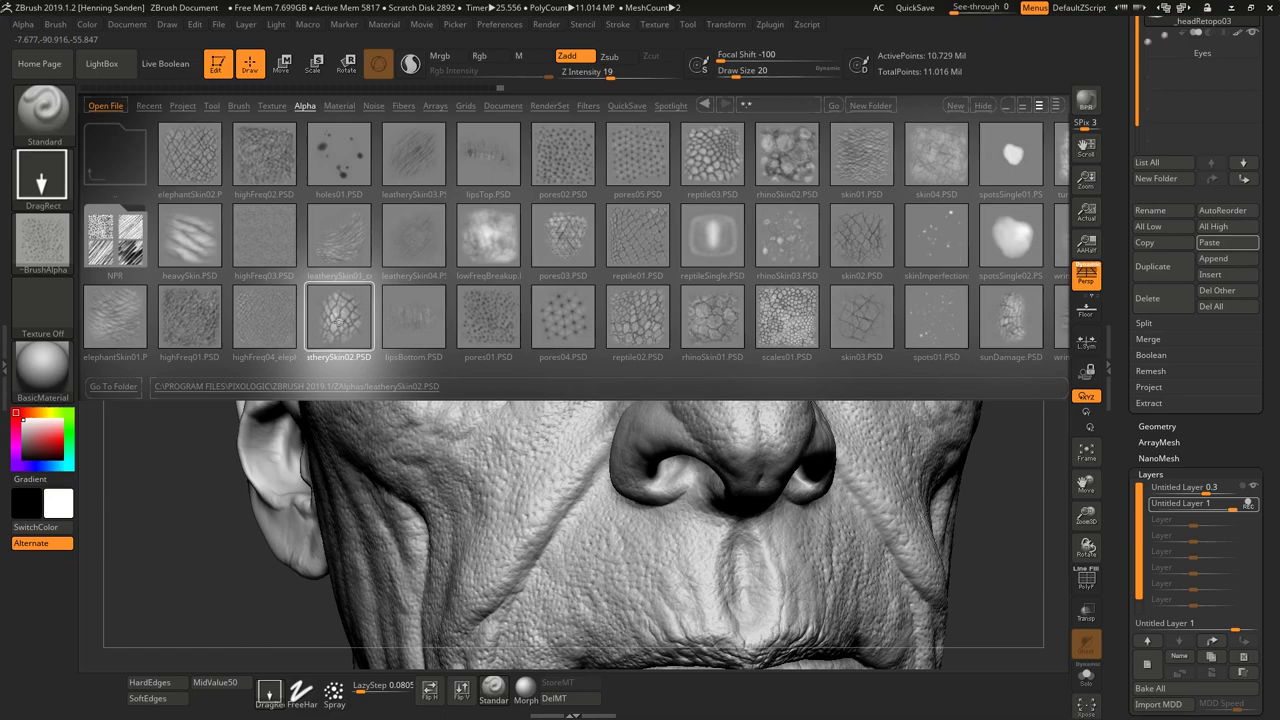
pyautogui.doubleClick(343, 328)
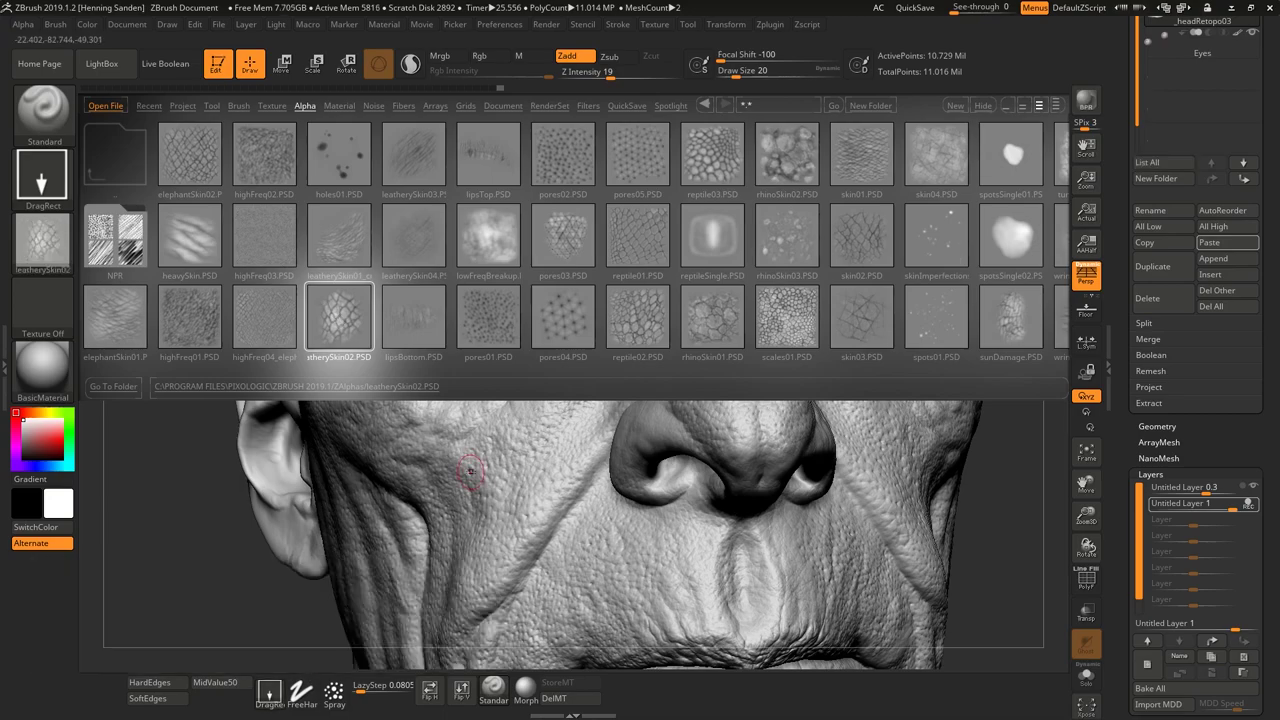
pyautogui.press(',')
pyautogui.keyDown('alt'); pyautogui.moveTo(610, 606); pyautogui.dragTo(603, 426, button='right'); pyautogui.keyUp('alt')
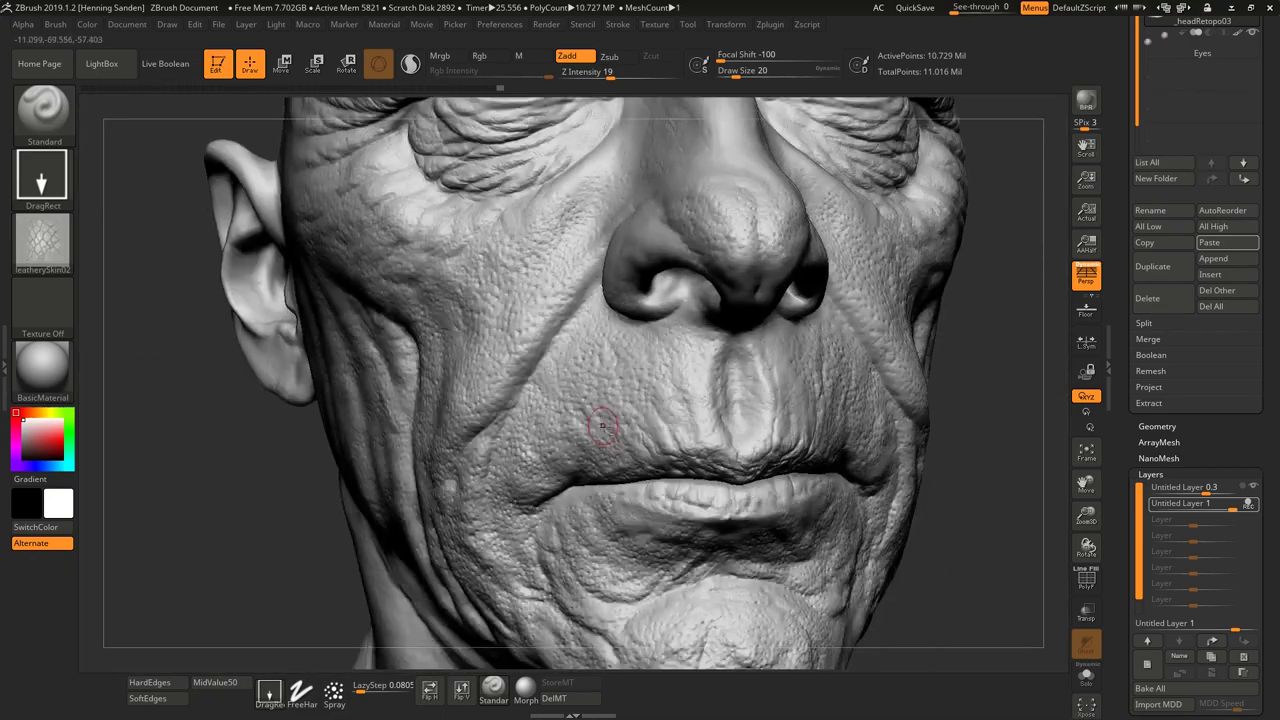
pyautogui.press('u')
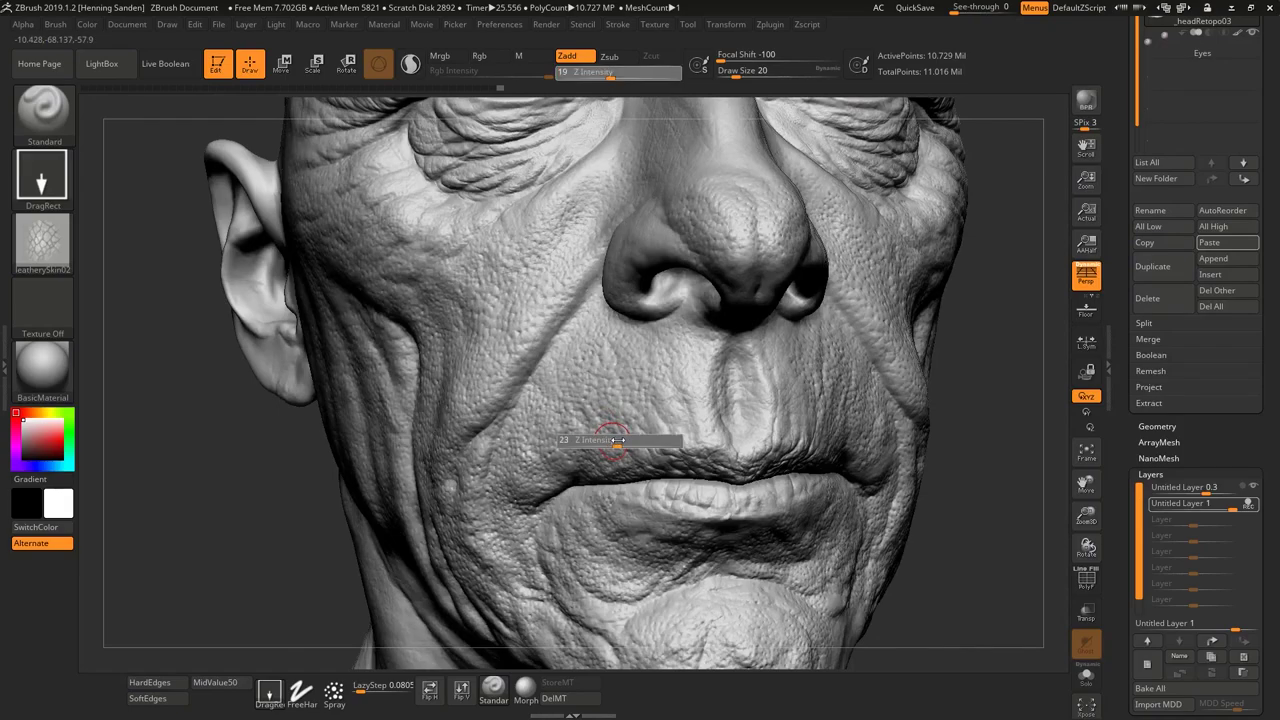
pyautogui.moveTo(617, 440); pyautogui.dragTo(618, 440)
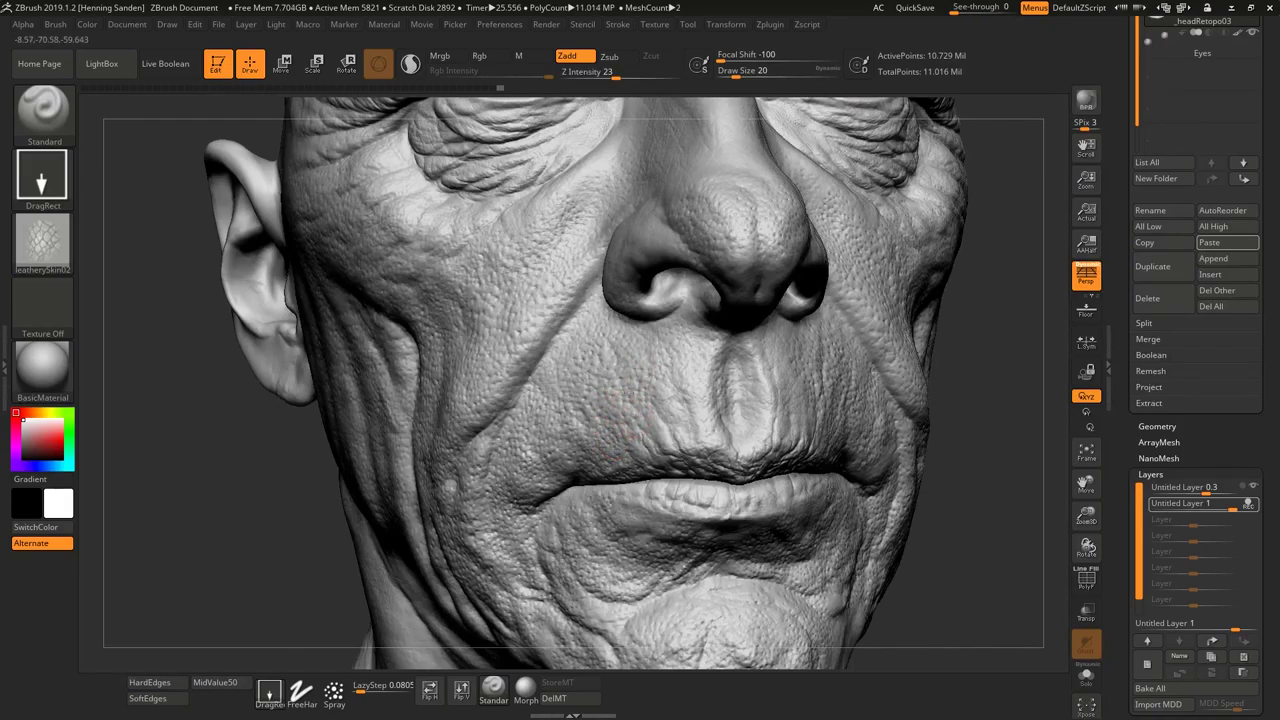
pyautogui.click(221, 687)
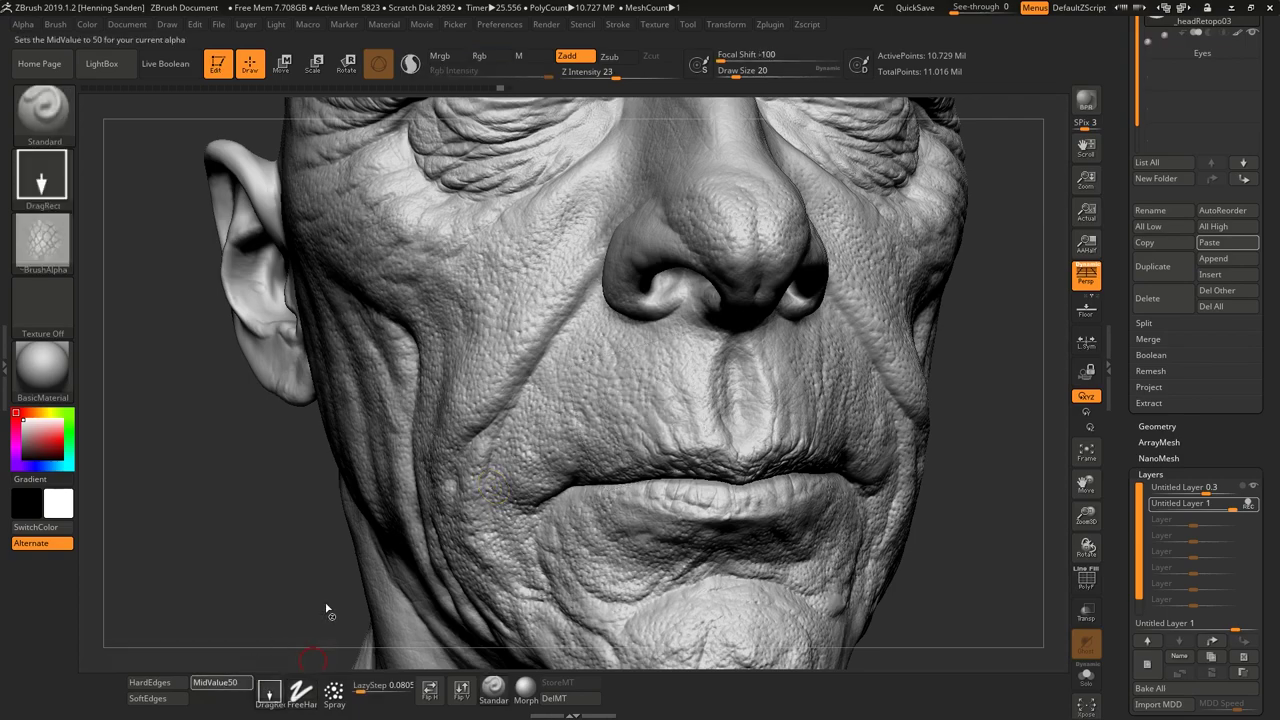
# - Undo the test leathery stamp on the upper lip and lower Z Intensity to 9 for fainter stamping there
pyautogui.moveTo(622, 400); pyautogui.dragTo(551, 270)
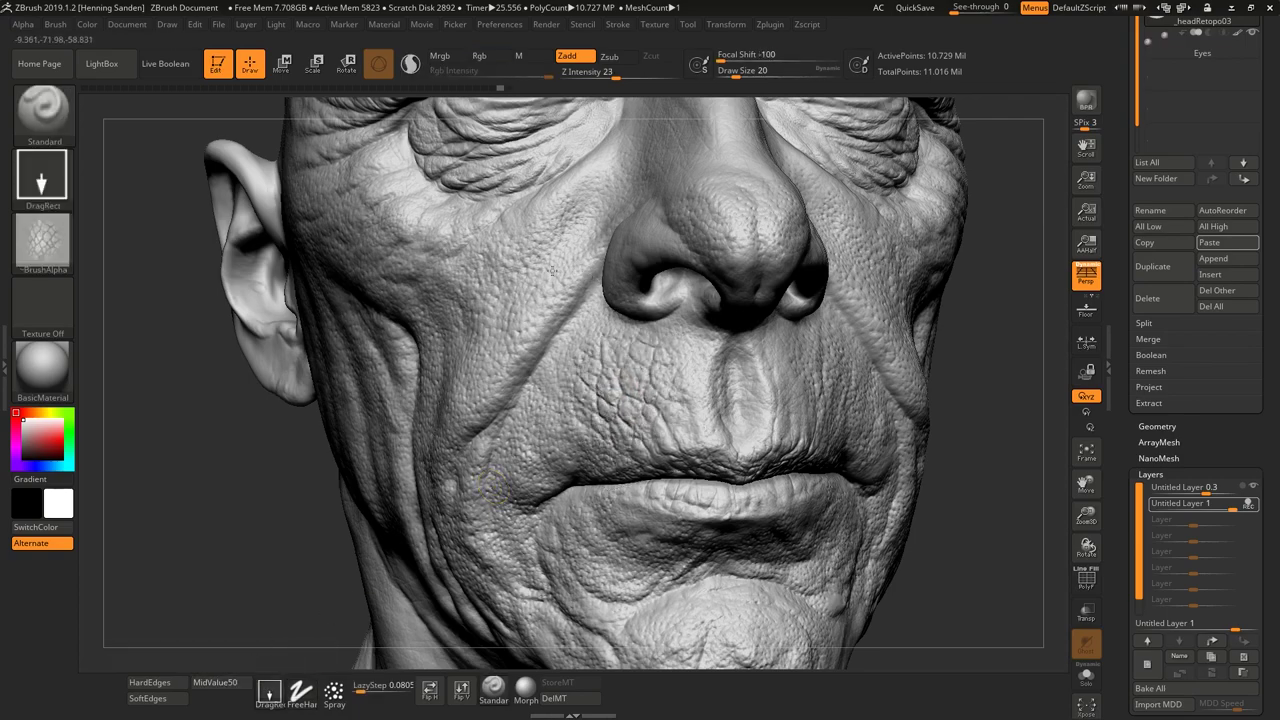
pyautogui.hotkey('ctrl', 'z')
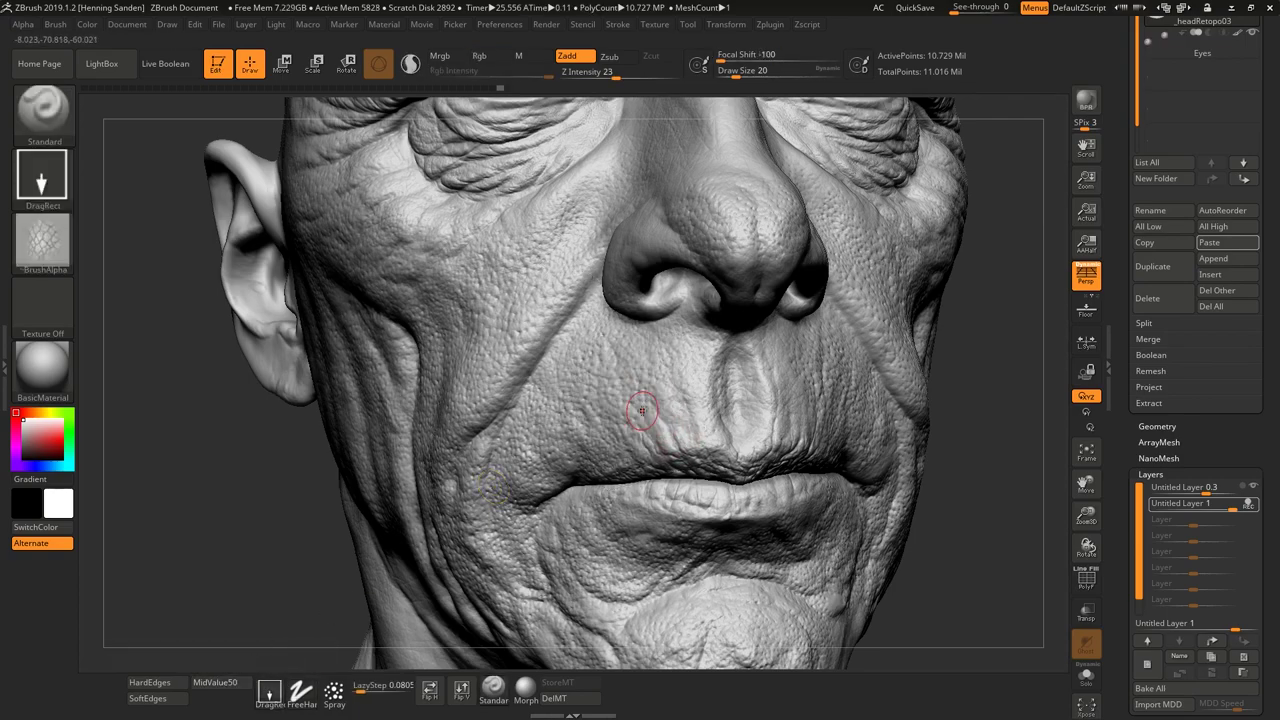
pyautogui.press('u')
pyautogui.moveTo(625, 407); pyautogui.dragTo(605, 408)
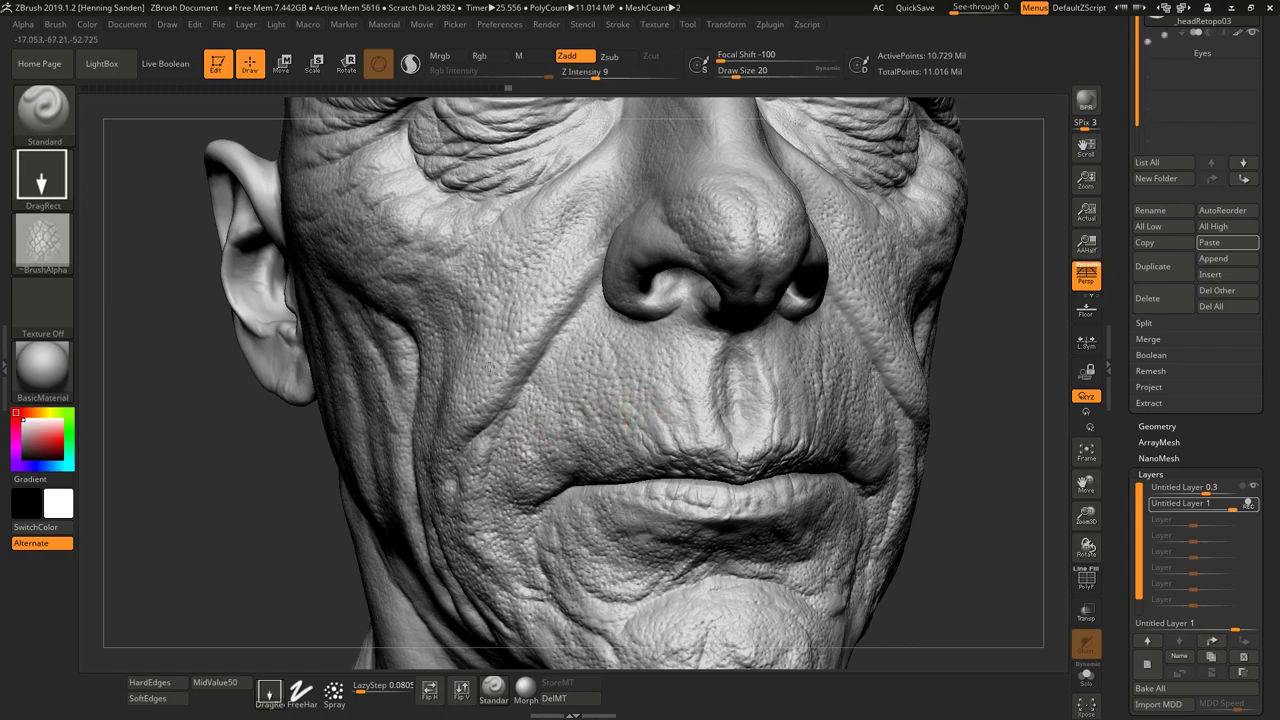
# - Stamp the leathery skin alpha on the opposite side of the upper lip with Z Intensity 14
pyautogui.moveTo(870, 436); pyautogui.dragTo(785, 440, button='right')
pyautogui.press('u')
pyautogui.moveTo(800, 445); pyautogui.dragTo(809, 446)
pyautogui.moveTo(840, 412)
pyautogui.mouseDown(button='right')
pyautogui.moveTo(822, 409)
pyautogui.moveTo(856, 416)
pyautogui.mouseUp(button='right')
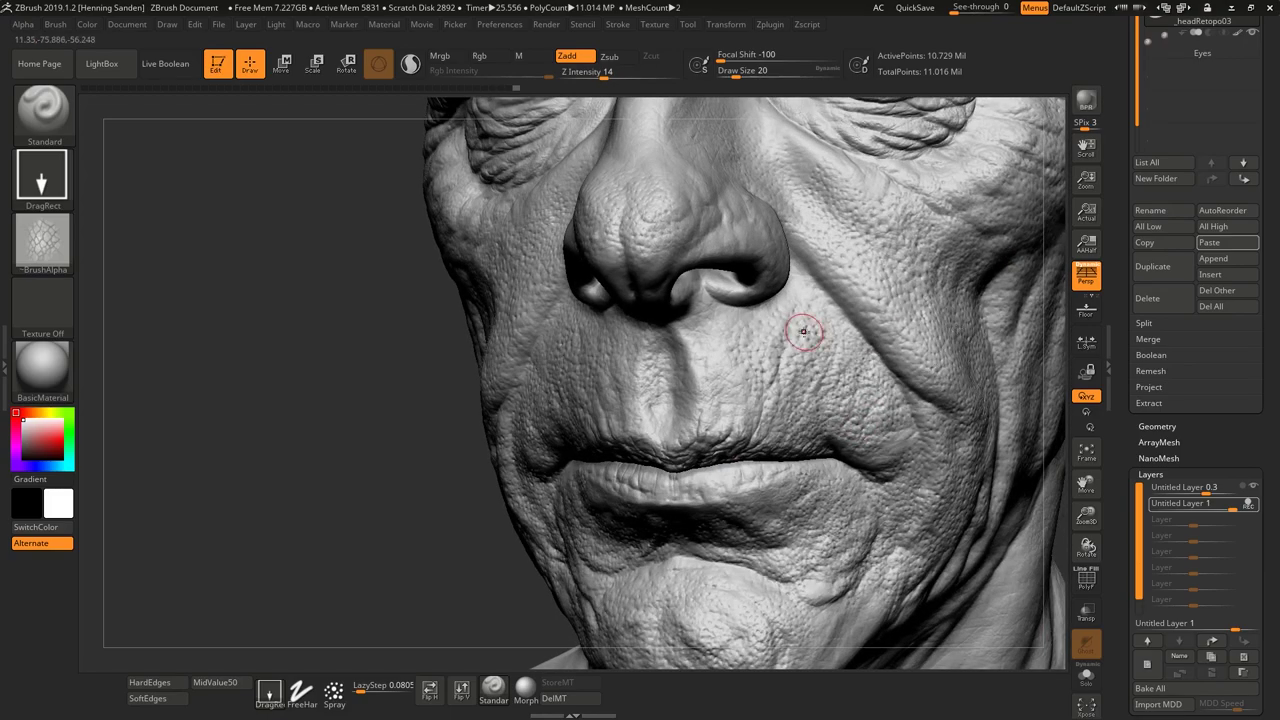
pyautogui.moveTo(814, 335); pyautogui.dragTo(798, 394)
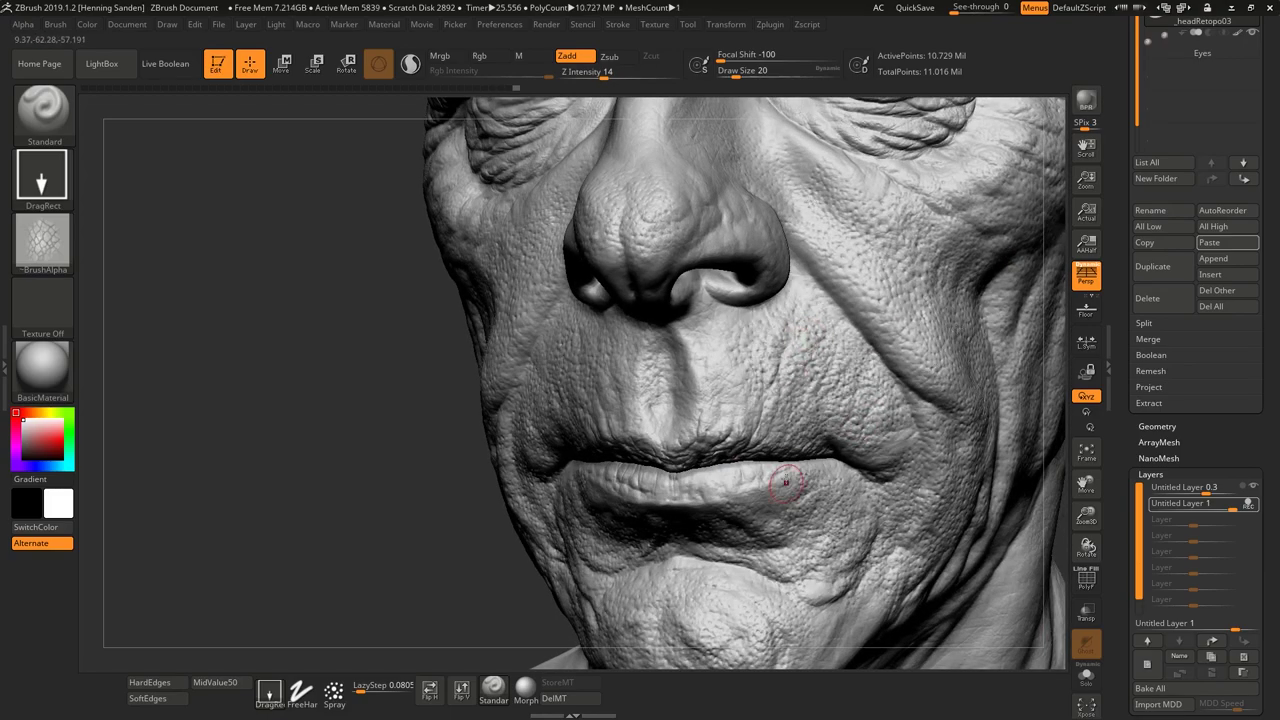
# - Stamp leathery skin around the mouth corner and the area below the lower lip with Z Intensity 18
pyautogui.moveTo(797, 535)
pyautogui.keyDown('alt'); pyautogui.mouseDown(button='right')
pyautogui.moveTo(825, 388)
pyautogui.moveTo(760, 460)
pyautogui.moveTo(700, 492)
pyautogui.mouseUp(button='right'); pyautogui.keyUp('alt')
pyautogui.press('u')
pyautogui.moveTo(718, 464)
pyautogui.mouseDown()
pyautogui.moveTo(746, 418)
pyautogui.moveTo(694, 406)
pyautogui.mouseUp()
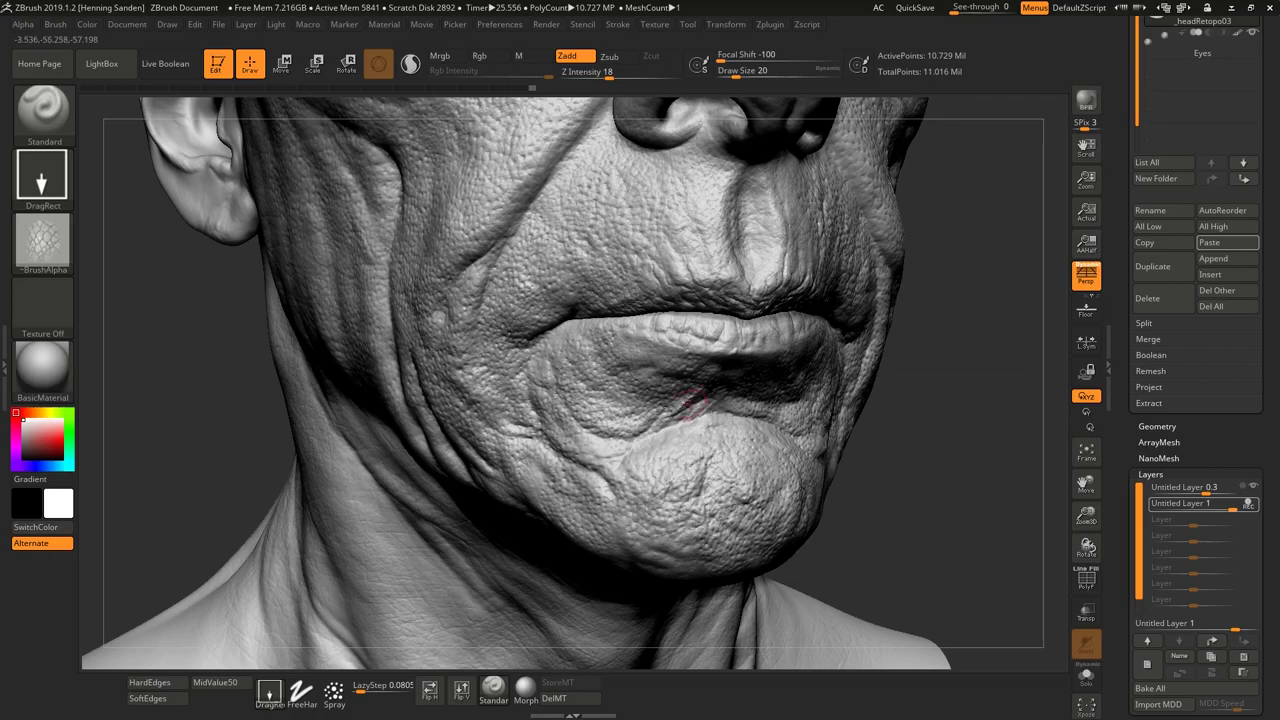
pyautogui.moveTo(604, 417); pyautogui.dragTo(708, 405)
pyautogui.moveTo(580, 410); pyautogui.dragTo(655, 428, button='right')
pyautogui.moveTo(642, 427); pyautogui.dragTo(738, 381)
pyautogui.moveTo(706, 346); pyautogui.dragTo(768, 462, button='right')
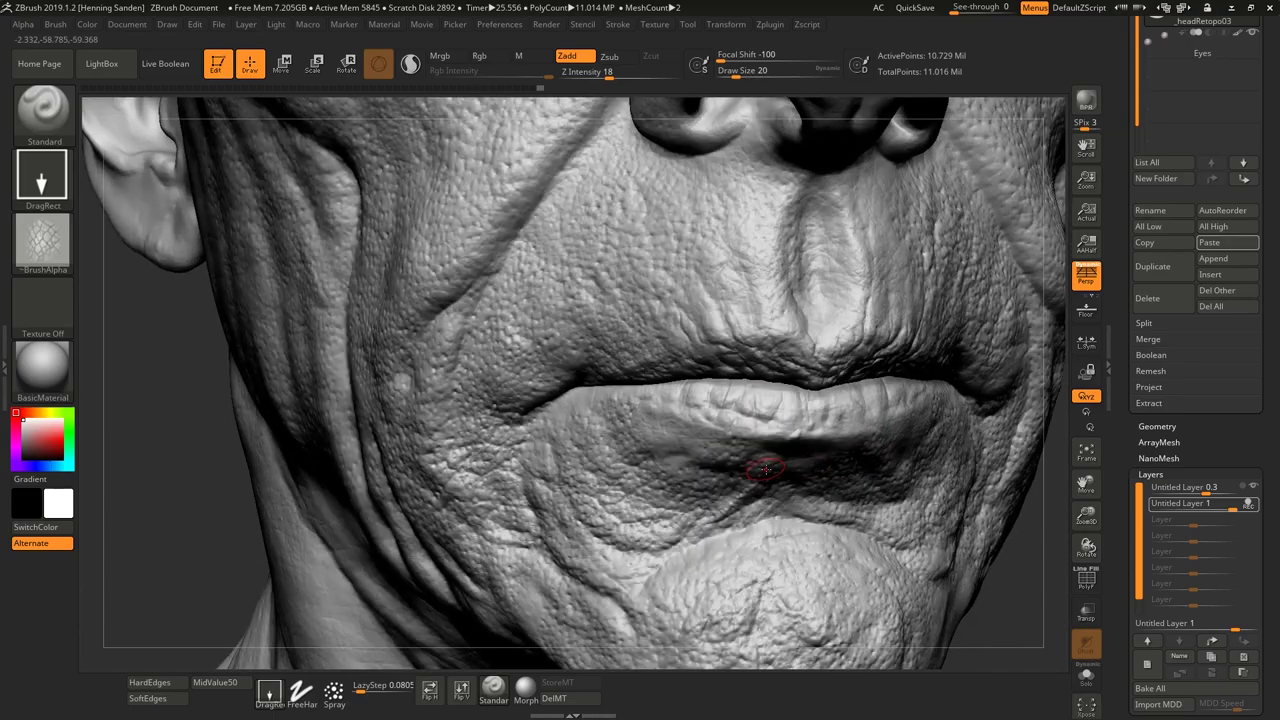
# - Load the leatherySkin01 alpha and stamp it across the side of the neck and under the jaw at Z Intensity 18
pyautogui.press(',')
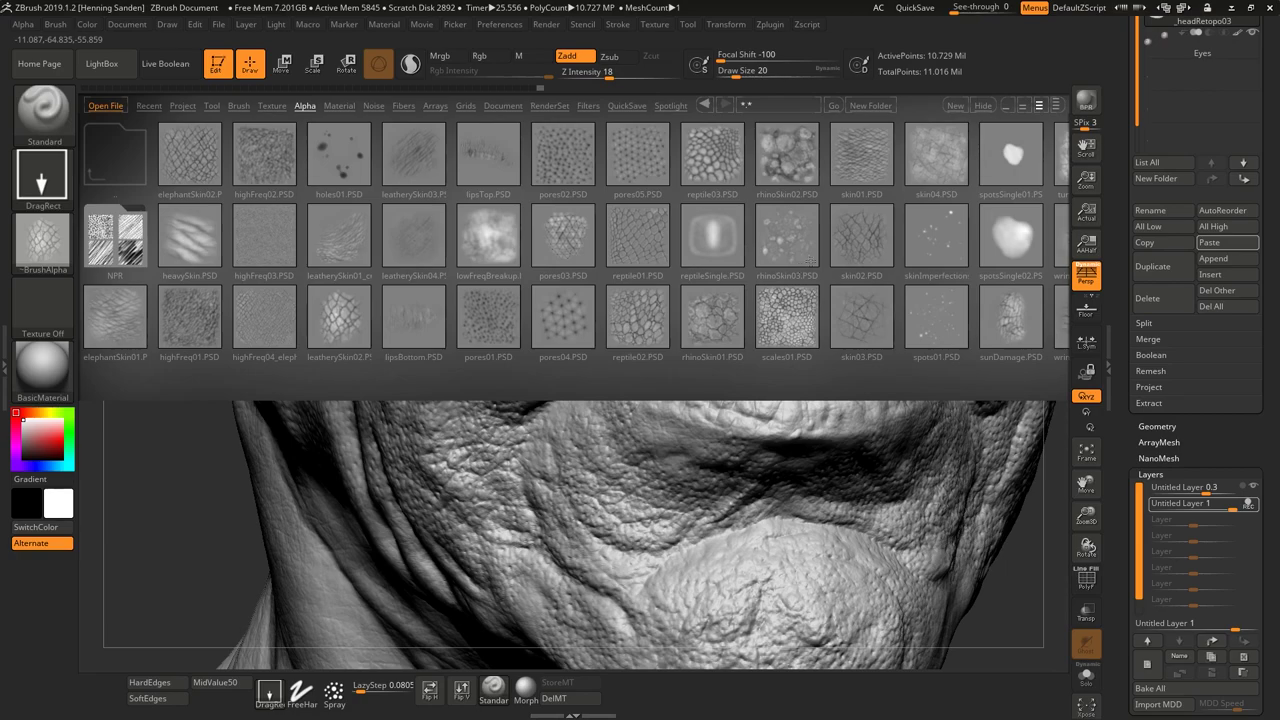
pyautogui.doubleClick(344, 249)
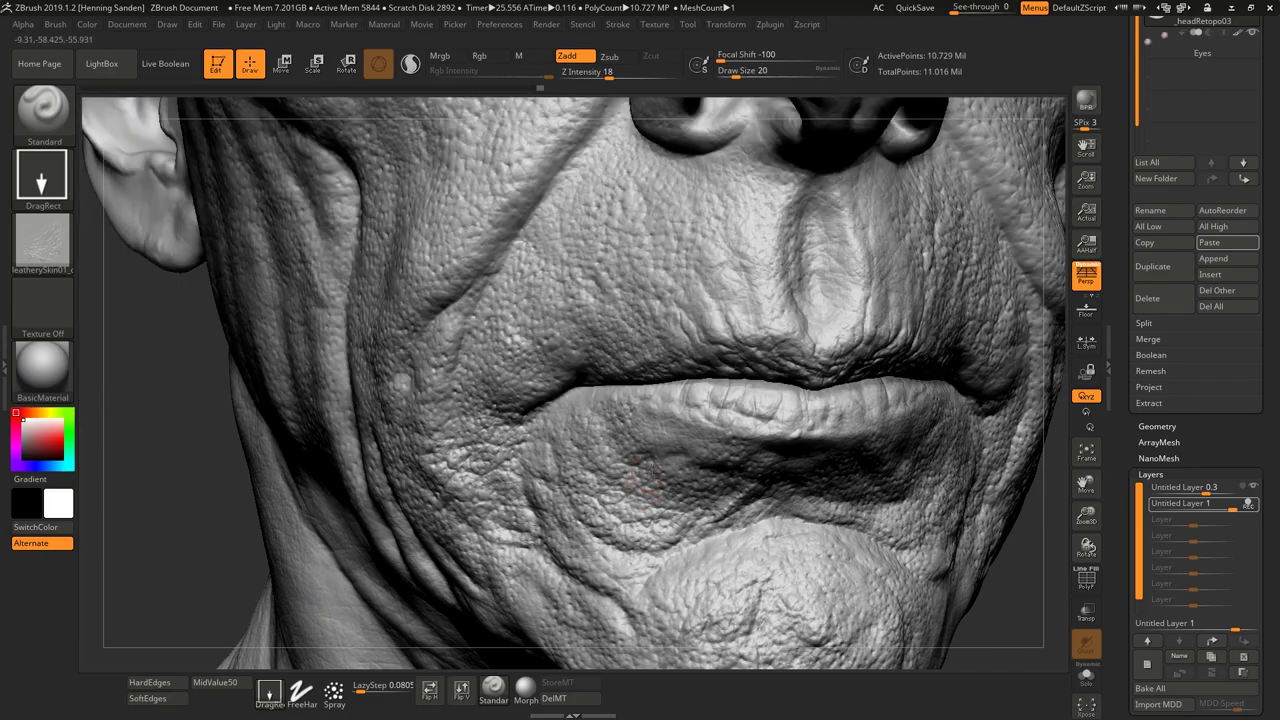
pyautogui.moveTo(420, 380); pyautogui.dragTo(557, 376)
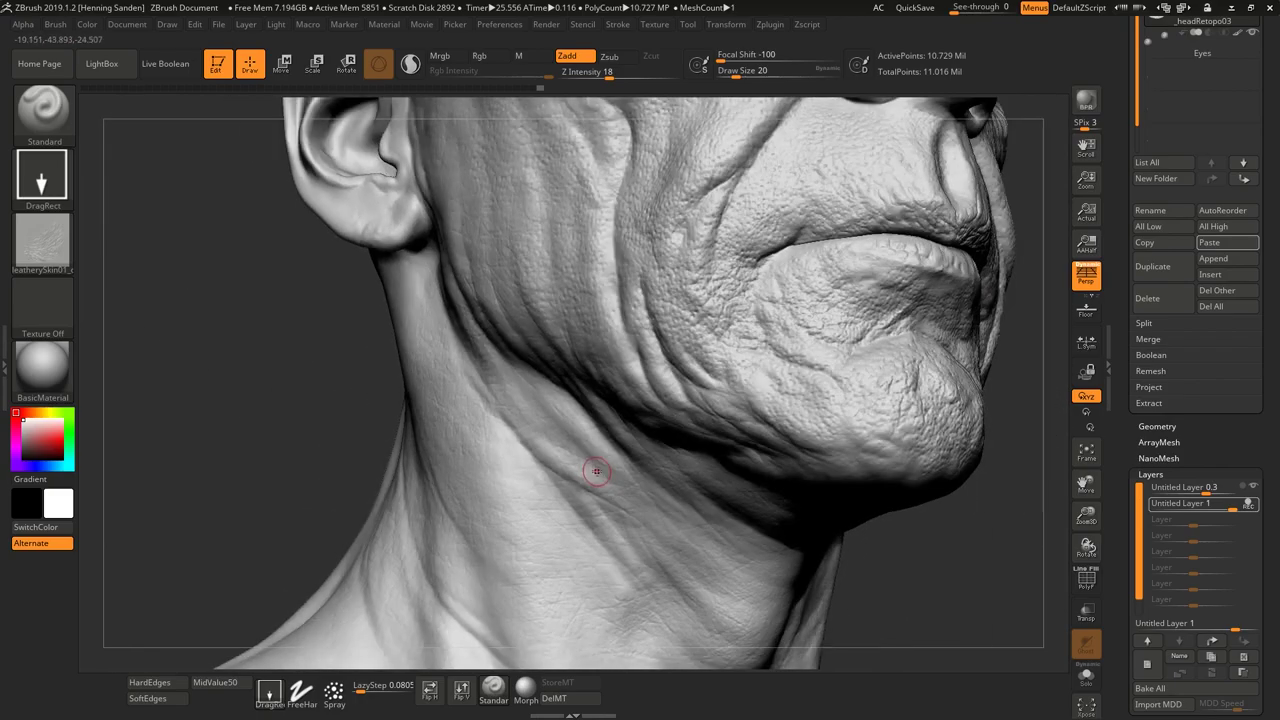
pyautogui.moveTo(596, 471); pyautogui.dragTo(772, 405)
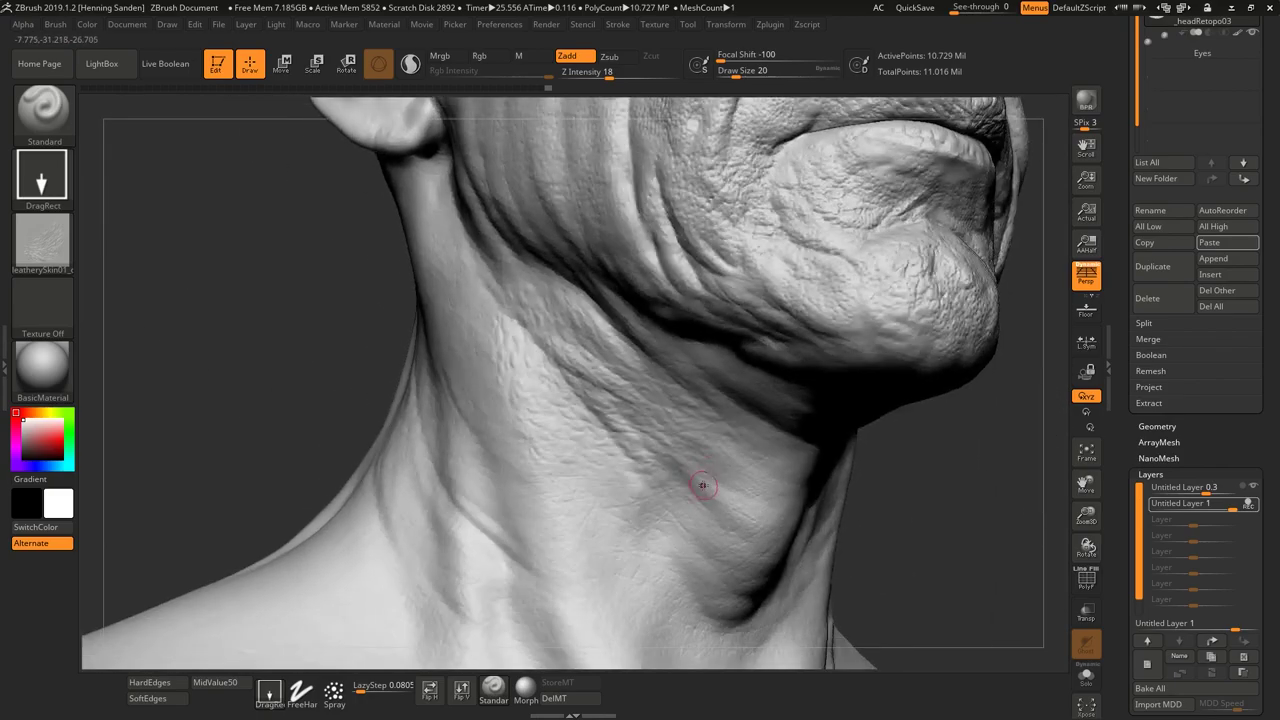
pyautogui.moveTo(678, 516); pyautogui.dragTo(850, 446)
pyautogui.moveTo(772, 447); pyautogui.dragTo(802, 415, button='right')
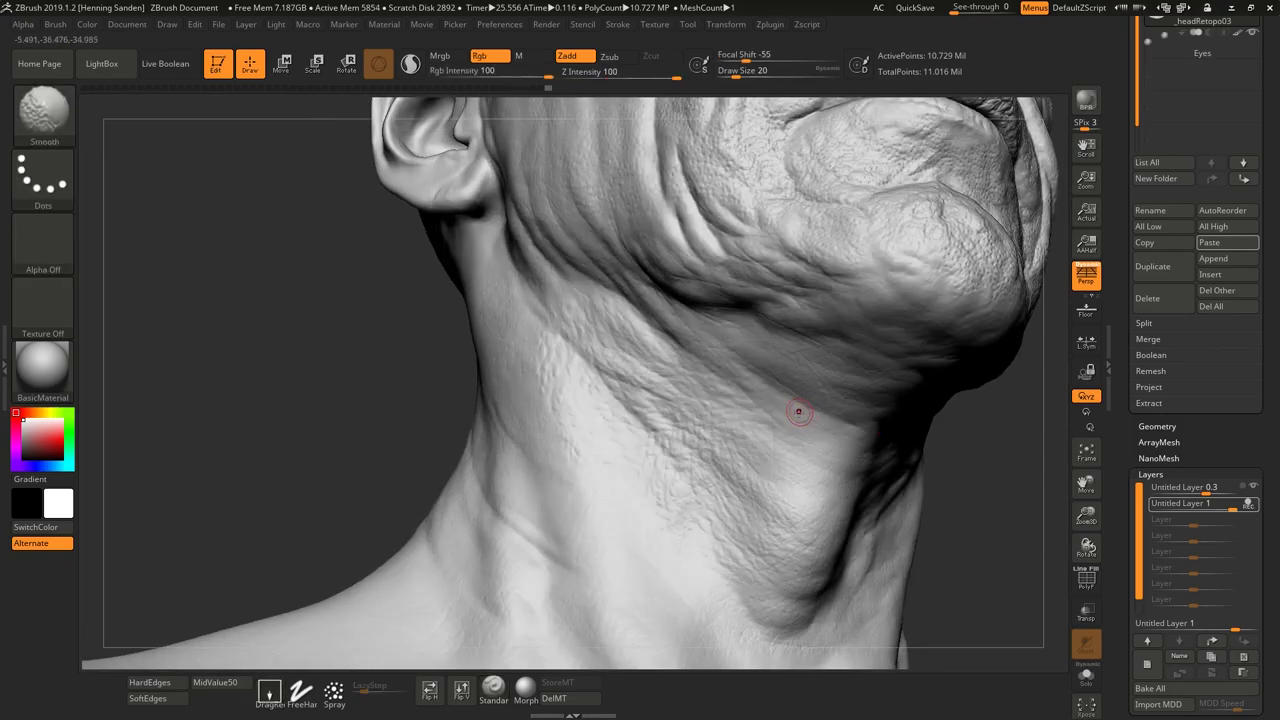
pyautogui.moveTo(803, 391); pyautogui.dragTo(645, 476)
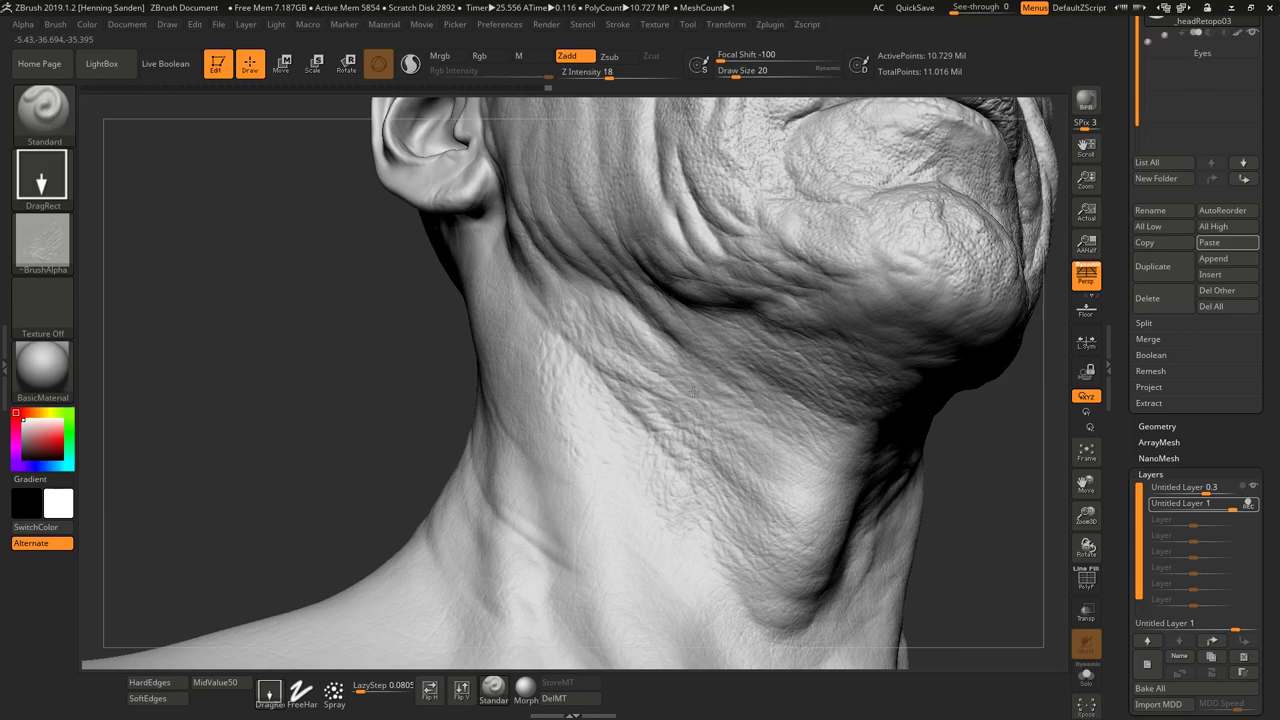
pyautogui.moveTo(644, 476)
pyautogui.mouseDown(button='right')
pyautogui.moveTo(695, 420)
pyautogui.moveTo(683, 414)
pyautogui.mouseUp(button='right')
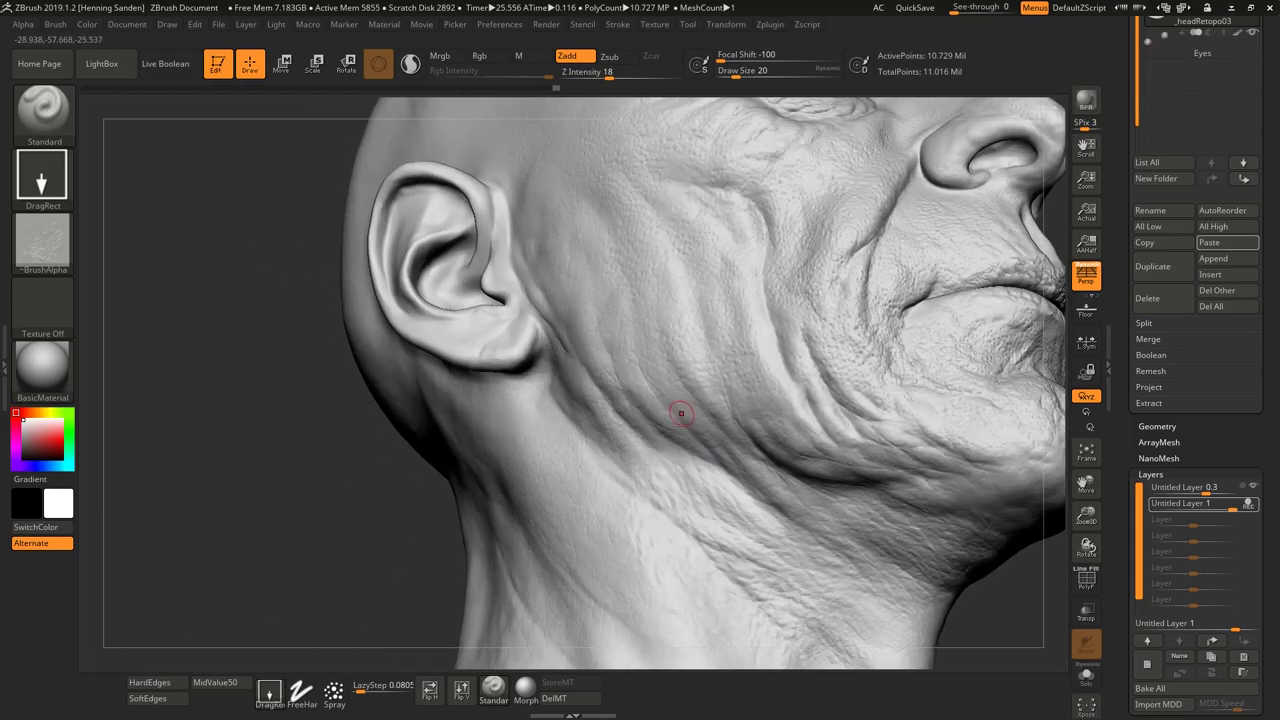
# - Change the brush stroke to Spray and enlarge Draw Size to 94 for covering the side of the face
pyautogui.press('s')
pyautogui.moveTo(682, 414); pyautogui.dragTo(677, 413)
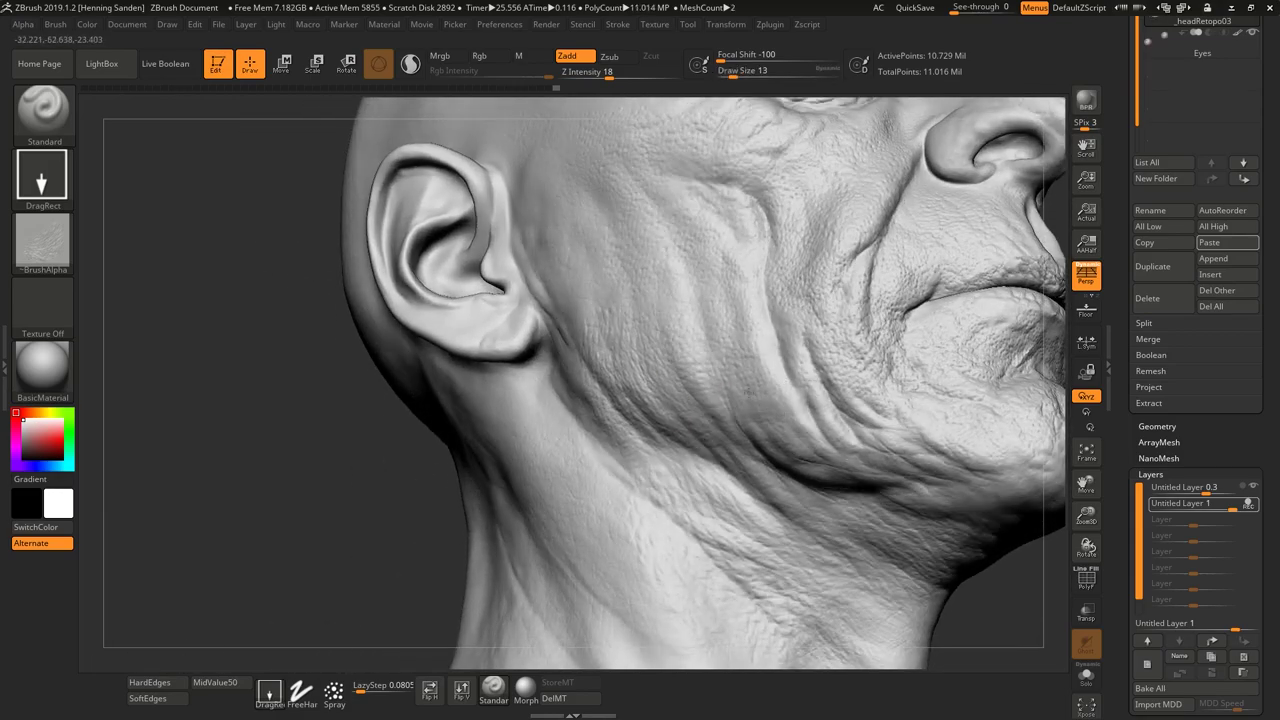
pyautogui.moveTo(650, 440); pyautogui.dragTo(630, 362, button='right')
pyautogui.keyDown('ctrl'); pyautogui.moveTo(670, 420); pyautogui.dragTo(605, 426, button='right'); pyautogui.keyUp('ctrl')
pyautogui.press('s')
pyautogui.moveTo(636, 358); pyautogui.dragTo(642, 351)
pyautogui.click(331, 700)
pyautogui.press('s')
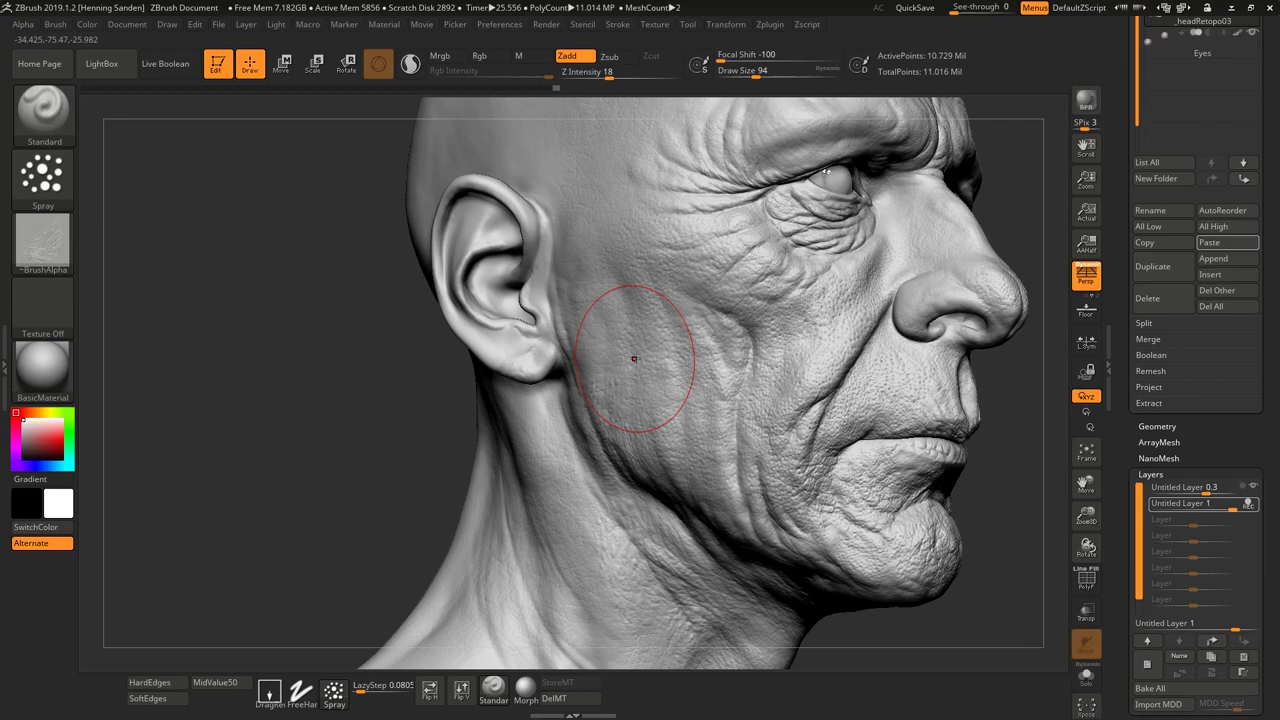
# - Try spraying the leathery alpha over the scalp, temple and cheek, with Draw Size raised to 197
pyautogui.keyDown('alt'); pyautogui.moveTo(646, 298); pyautogui.dragTo(635, 376, button='right'); pyautogui.keyUp('alt')
pyautogui.moveTo(635, 376)
pyautogui.mouseDown()
pyautogui.moveTo(640, 320)
pyautogui.moveTo(591, 277)
pyautogui.moveTo(600, 180)
pyautogui.moveTo(484, 228)
pyautogui.moveTo(519, 239)
pyautogui.mouseUp()
pyautogui.press('s')
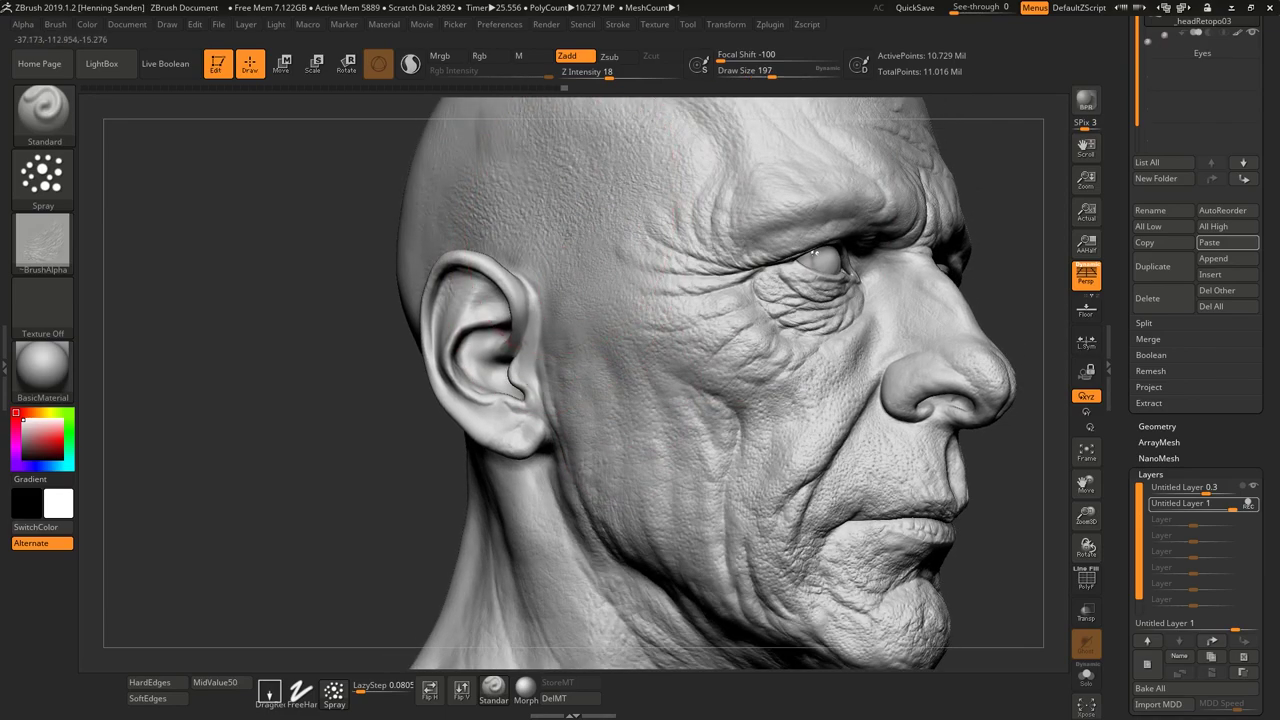
pyautogui.moveTo(614, 403); pyautogui.dragTo(771, 451)
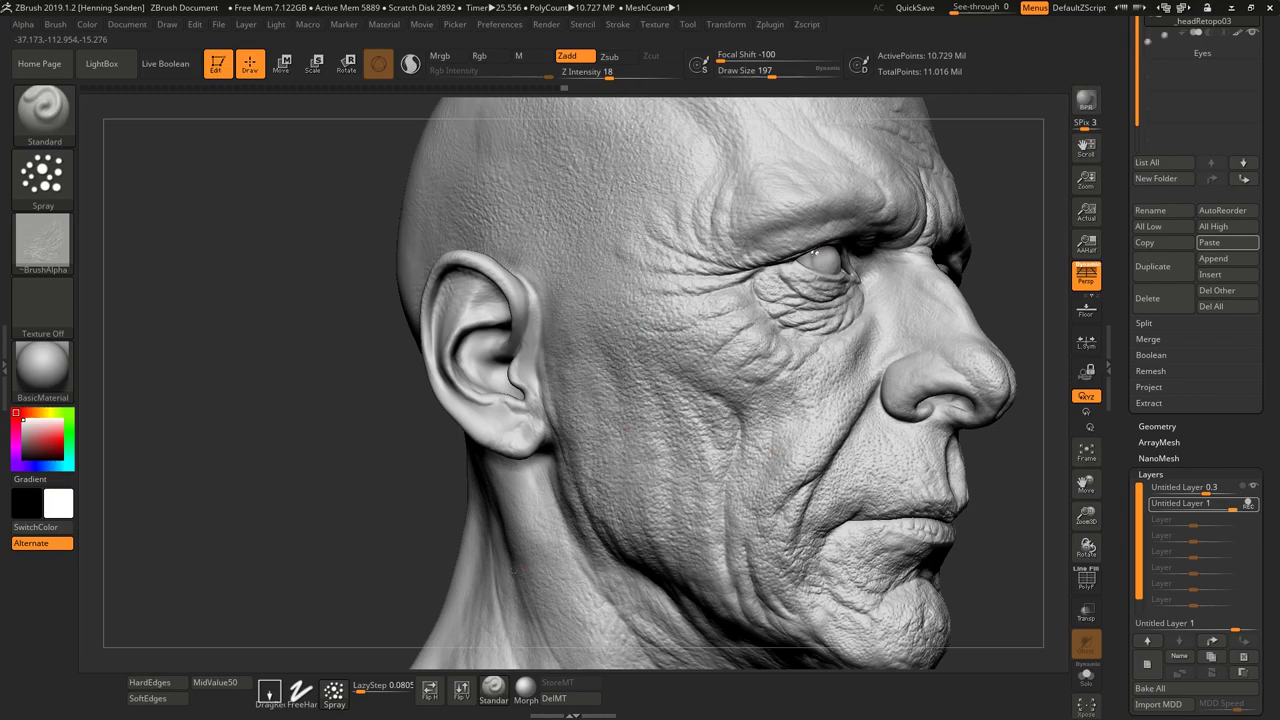
pyautogui.hotkey('ctrl', 'z')
pyautogui.hotkey('ctrl', 'z')
pyautogui.hotkey('ctrl', 'z')
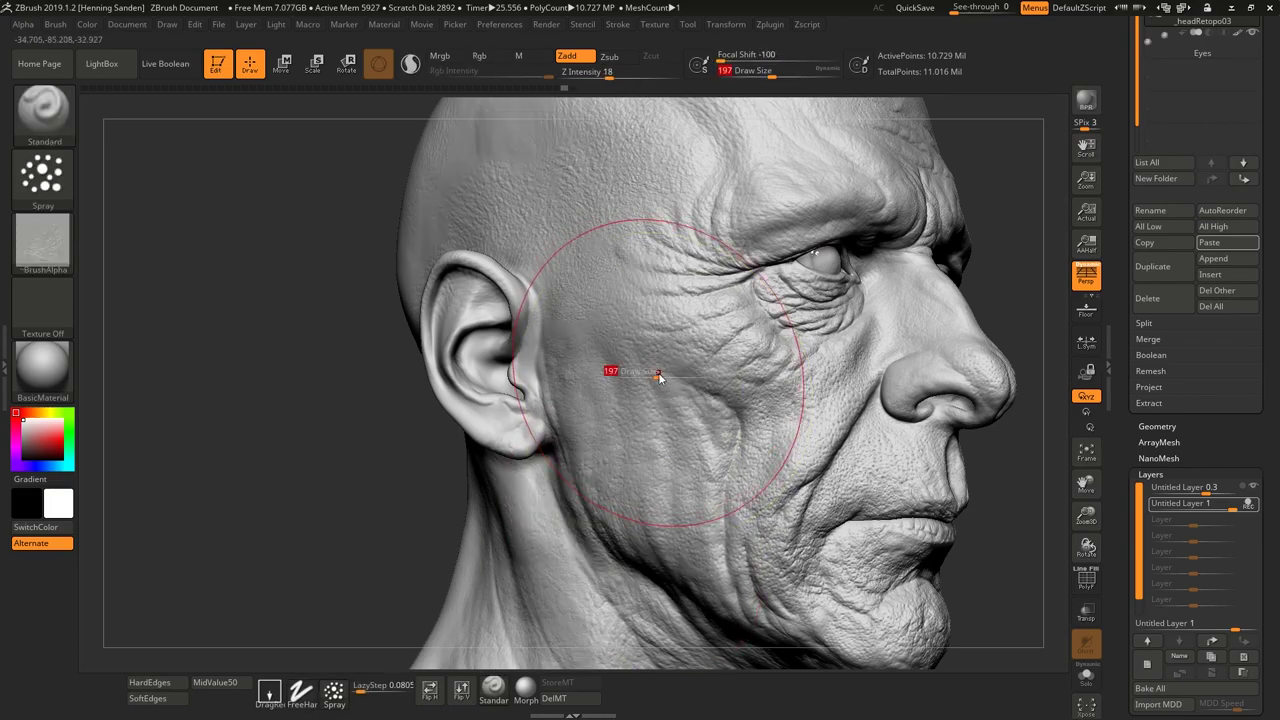
pyautogui.hotkey('ctrl', 'z')
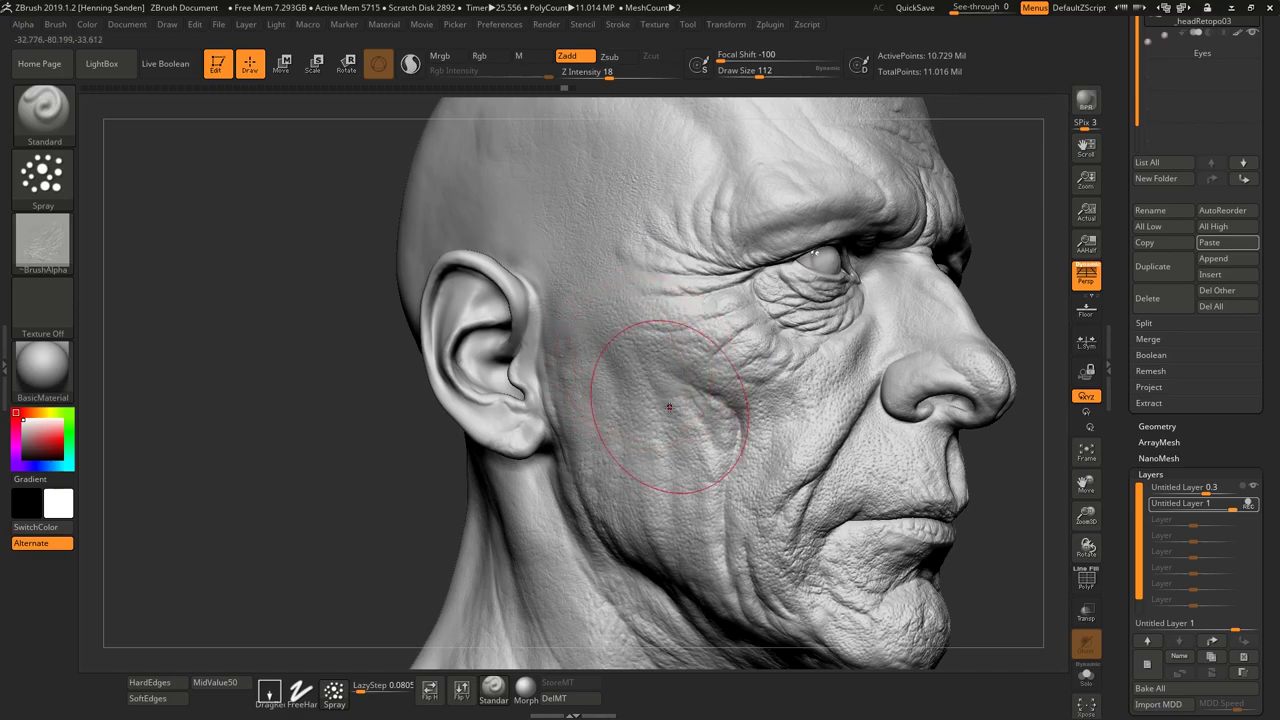
# - Reduce Draw Size to 56 and switch the brush back to the DragRect stroke
pyautogui.moveTo(669, 406)
pyautogui.keyDown('alt'); pyautogui.mouseDown(button='right')
pyautogui.moveTo(669, 360)
pyautogui.moveTo(671, 391)
pyautogui.mouseUp(button='right'); pyautogui.keyUp('alt')
pyautogui.press('s')
pyautogui.moveTo(671, 391); pyautogui.dragTo(659, 390)
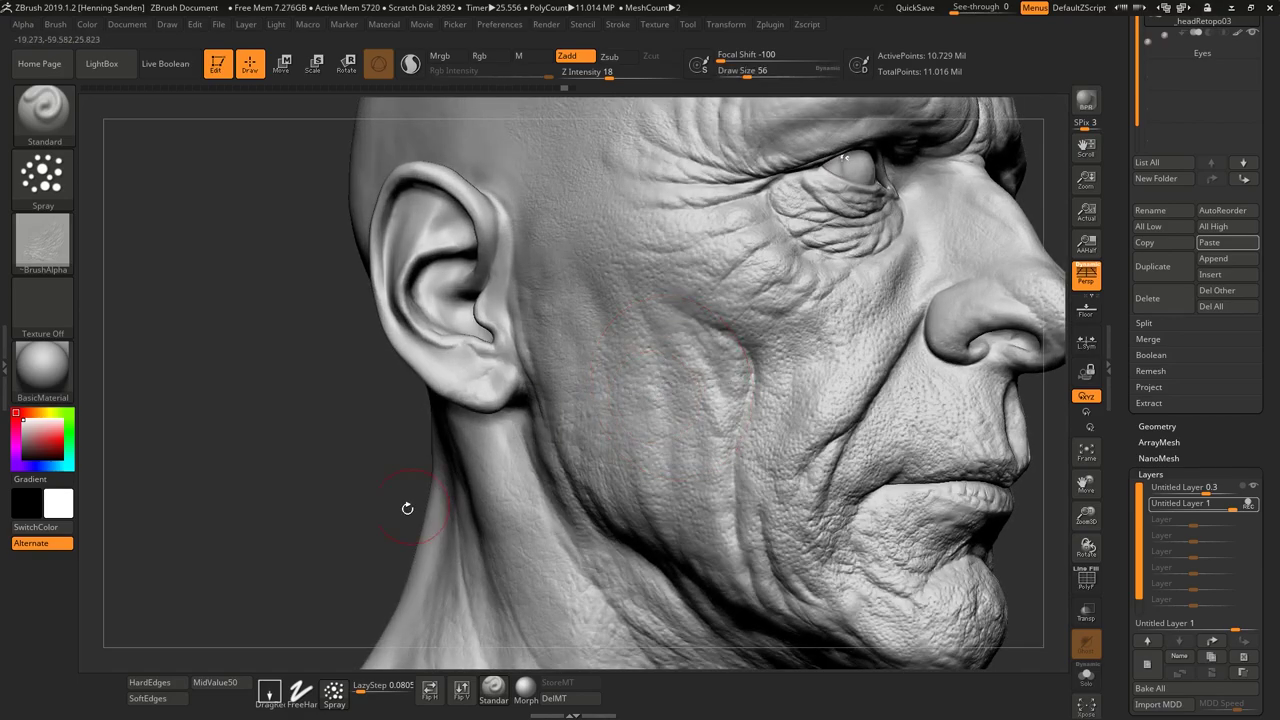
pyautogui.click(268, 692)
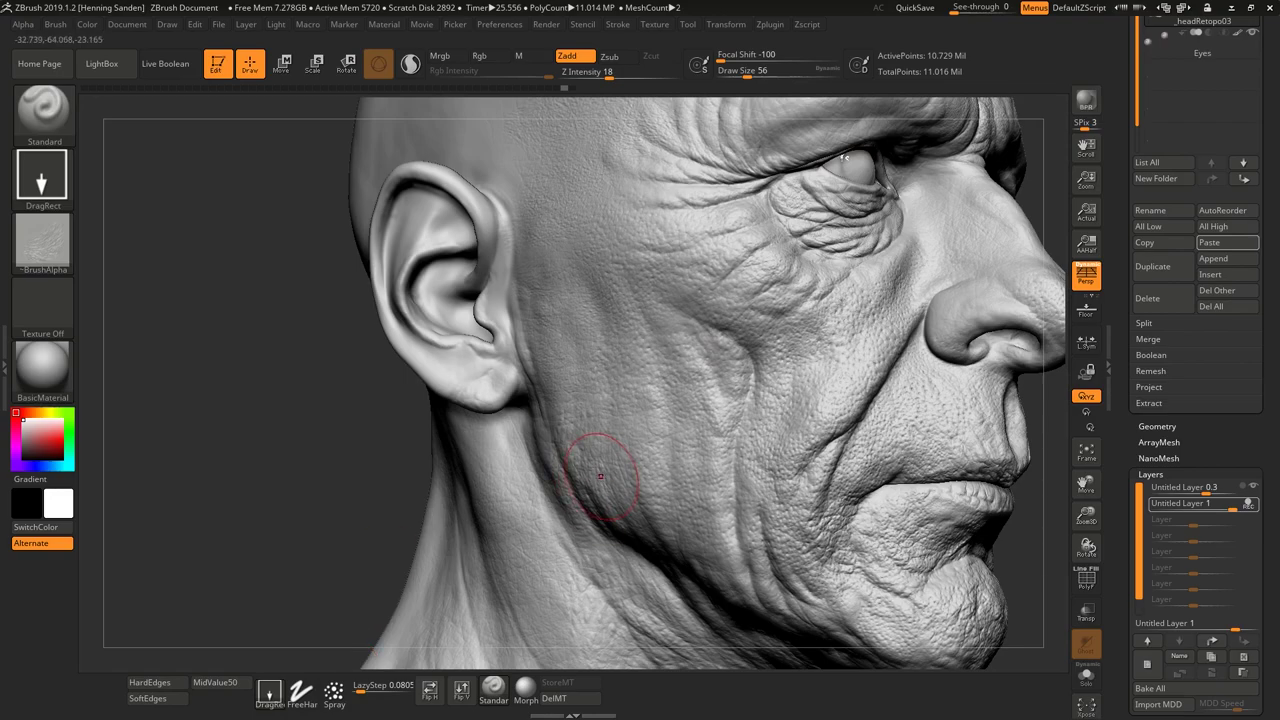
# - Load the wrinklesSimple01 alpha for the DragRect brush, with its mid value set to 50 and Draw Size 41
pyautogui.press(',')
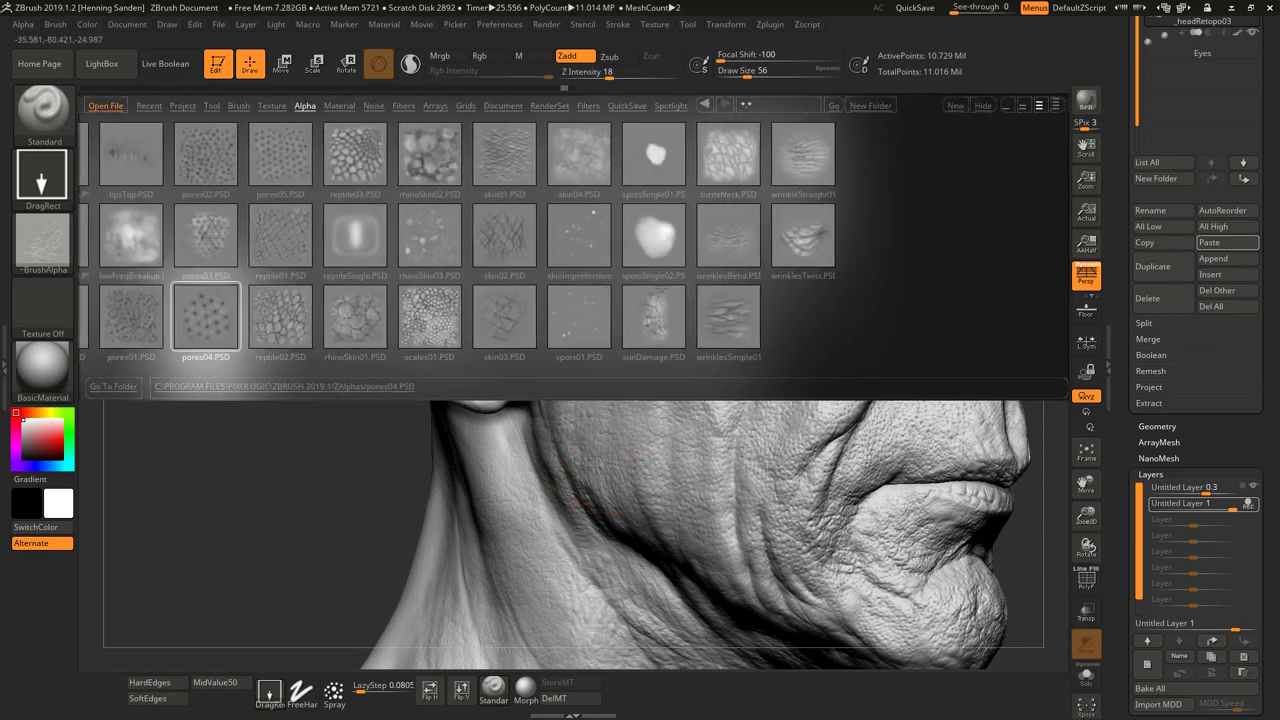
pyautogui.click(726, 316)
pyautogui.doubleClick(726, 320)
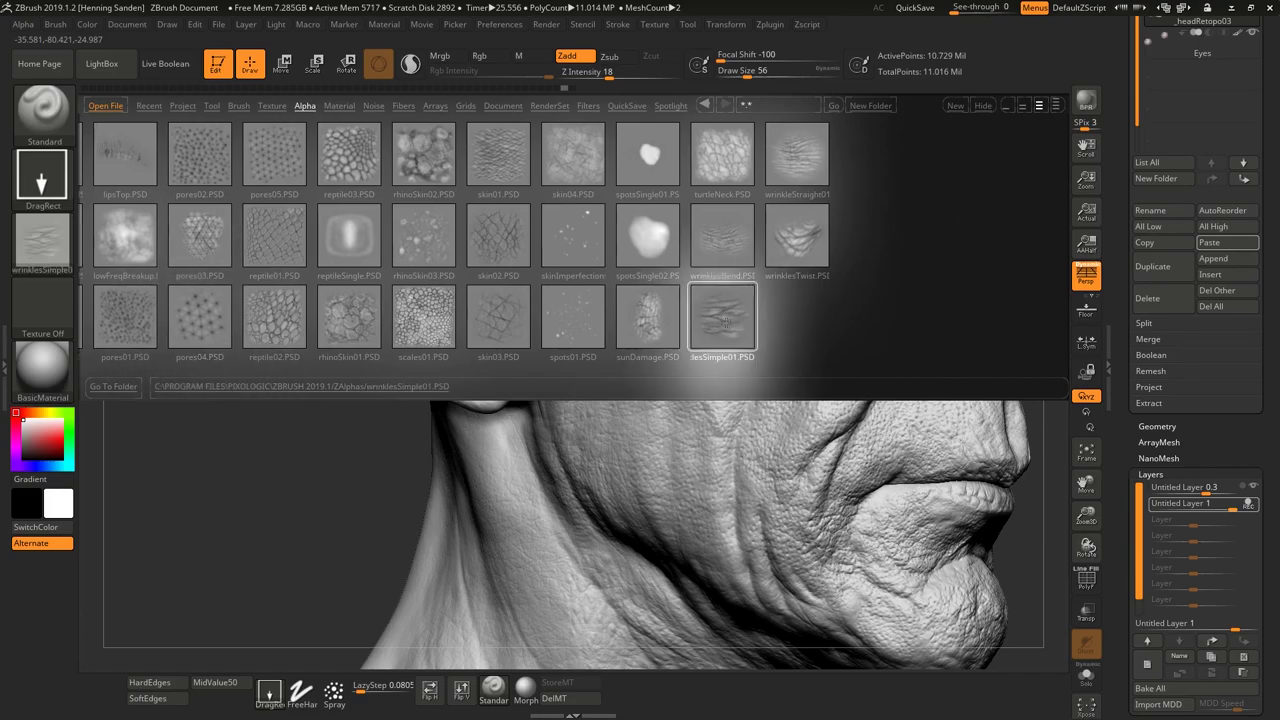
pyautogui.press(',')
pyautogui.click(269, 692)
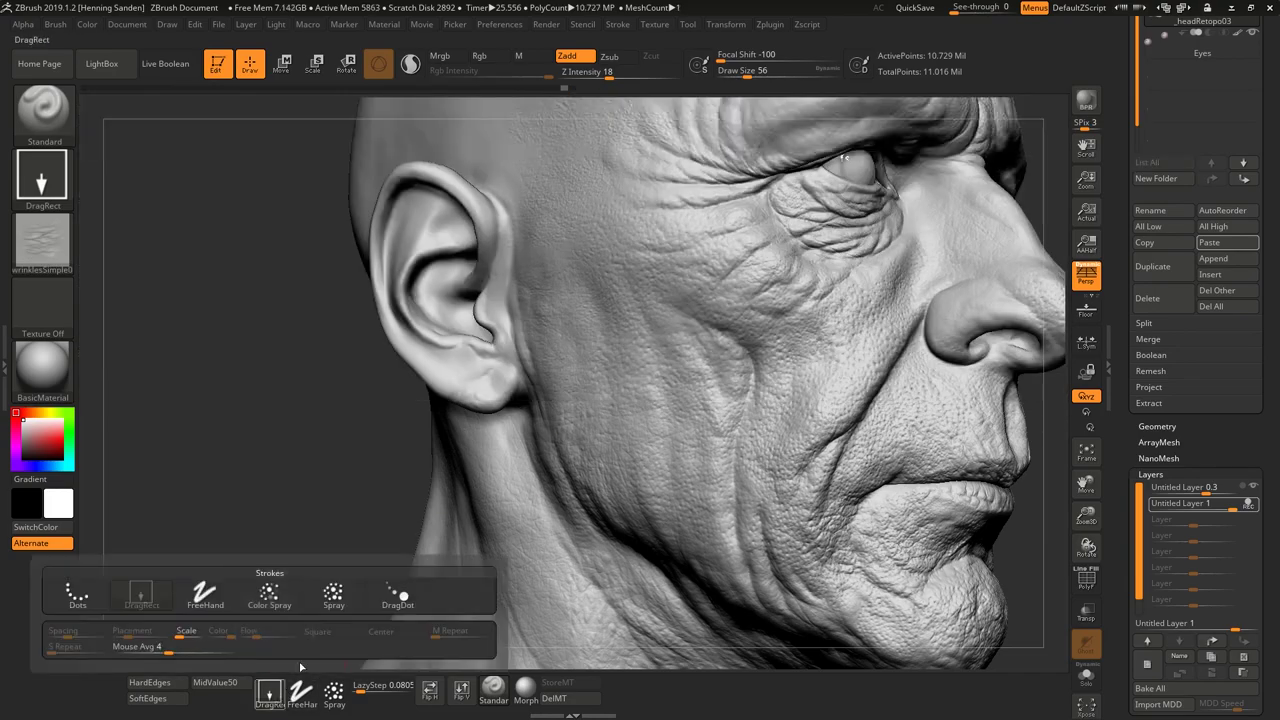
pyautogui.moveTo(668, 410); pyautogui.dragTo(677, 446, button='right')
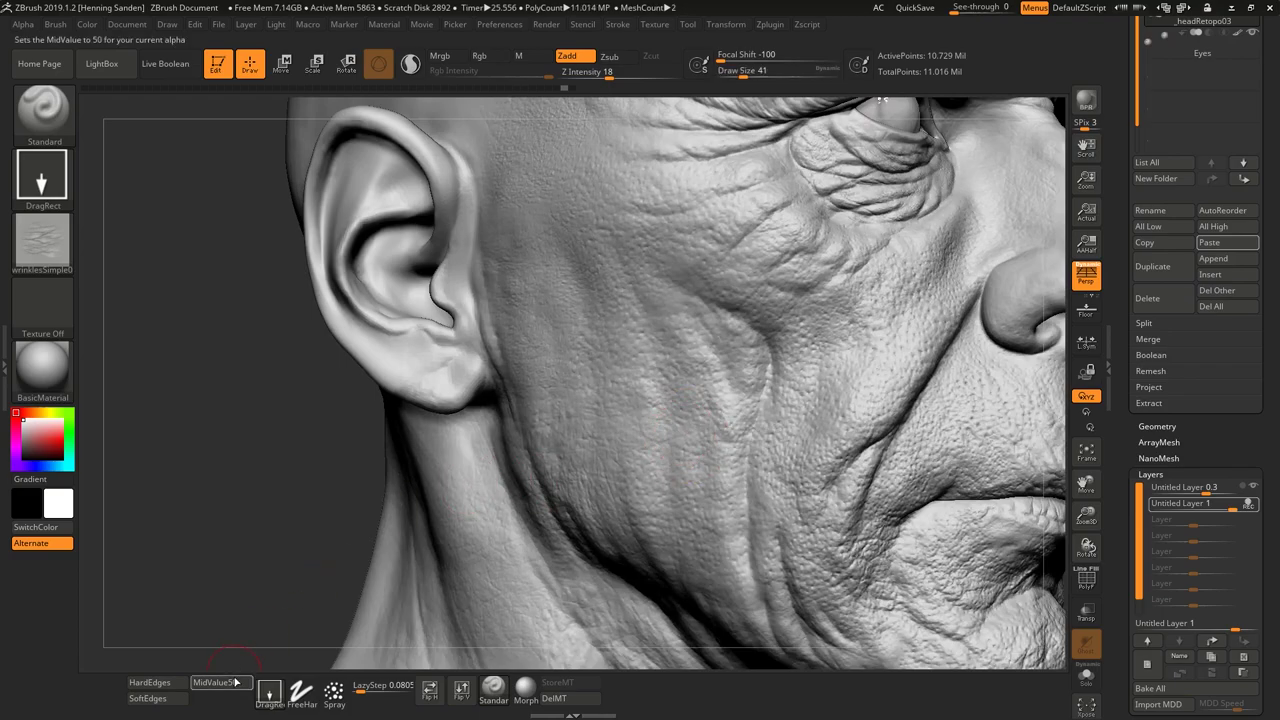
# - Stamp the simple wrinkle alpha over the cheek folds between the ear and the mouth at Z Intensity 18
pyautogui.moveTo(749, 407)
pyautogui.mouseDown(button='right')
pyautogui.moveTo(749, 371)
pyautogui.moveTo(772, 400)
pyautogui.mouseUp(button='right')
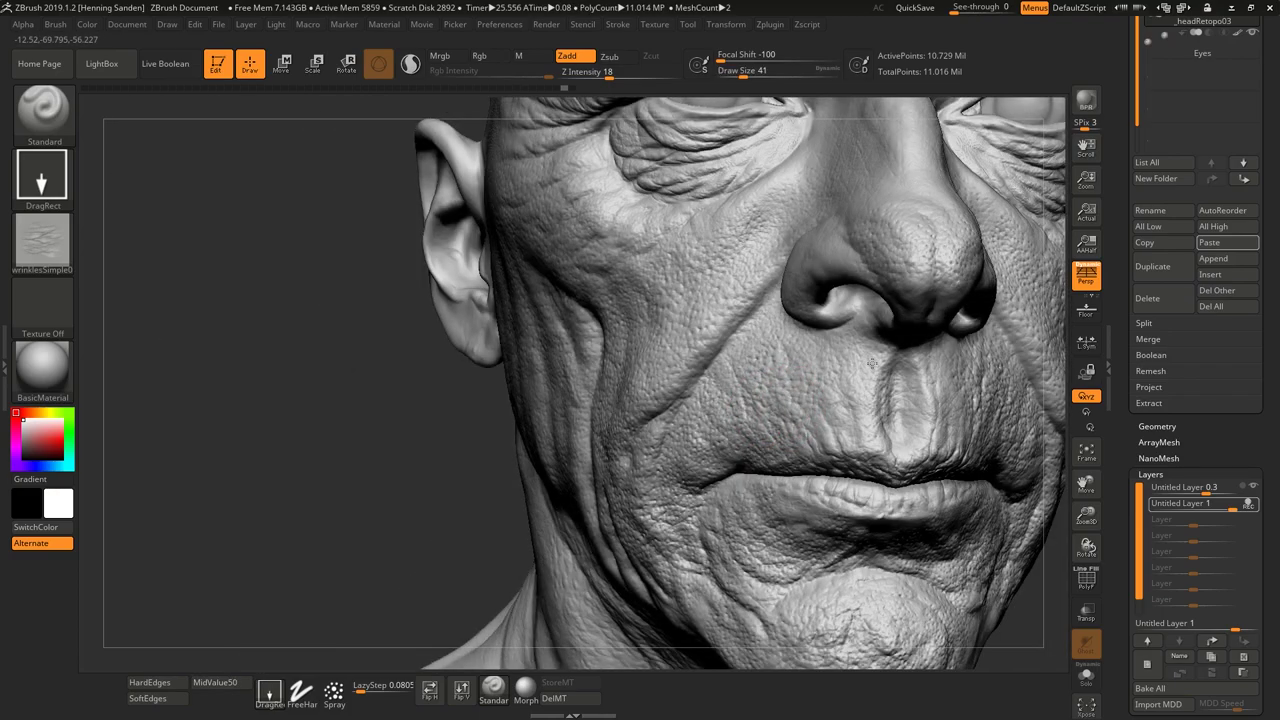
pyautogui.moveTo(752, 470)
pyautogui.mouseDown(button='right')
pyautogui.moveTo(765, 497)
pyautogui.moveTo(633, 346)
pyautogui.mouseUp(button='right')
pyautogui.moveTo(665, 320); pyautogui.dragTo(441, 297)
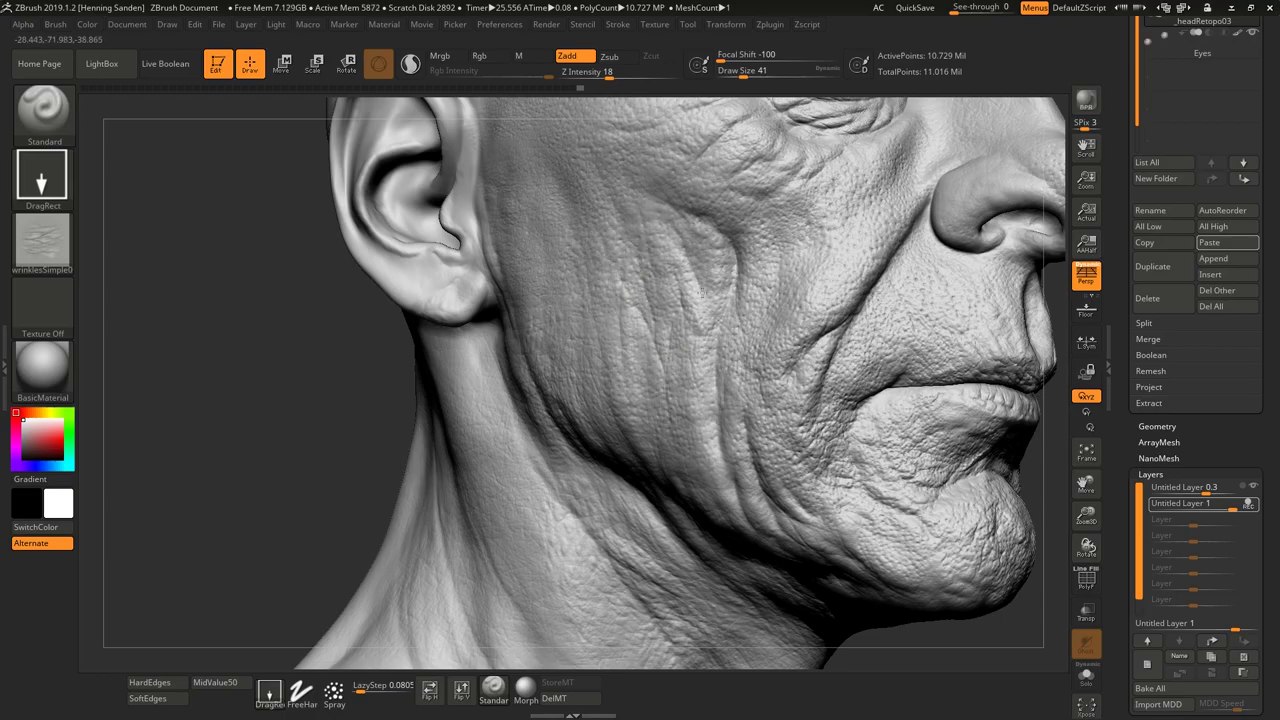
pyautogui.moveTo(660, 400)
pyautogui.mouseDown(button='right')
pyautogui.moveTo(709, 300)
pyautogui.moveTo(720, 340)
pyautogui.moveTo(727, 322)
pyautogui.mouseUp(button='right')
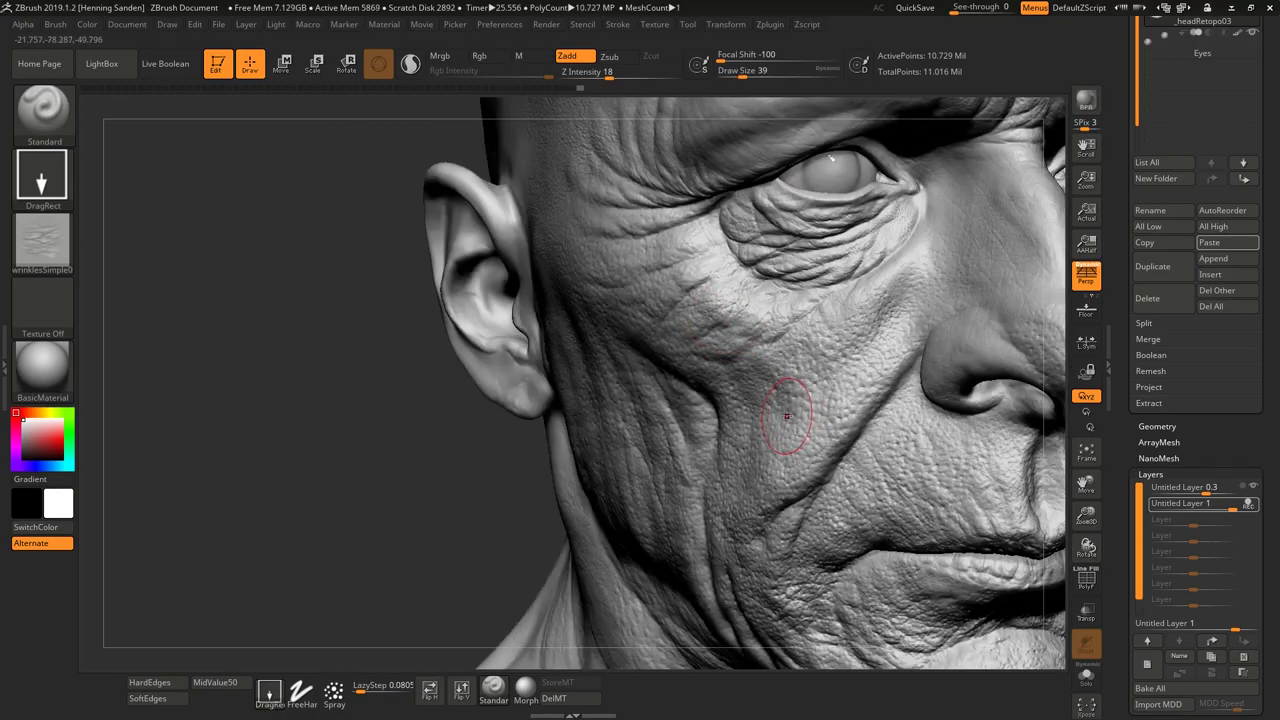
pyautogui.moveTo(768, 400); pyautogui.dragTo(615, 352, button='right')
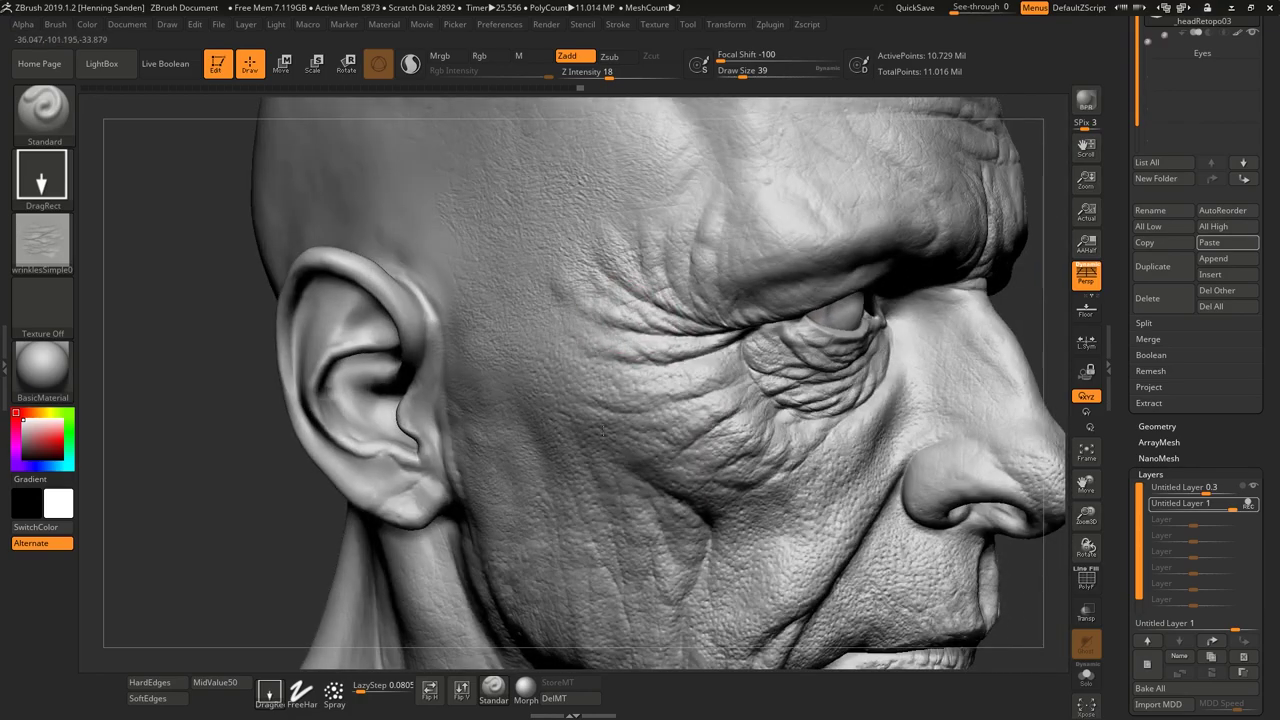
# - Stamp fine wrinkles beside the outer eye corner and over the upper cheek with Draw Size 39
pyautogui.moveTo(628, 315); pyautogui.dragTo(630, 358)
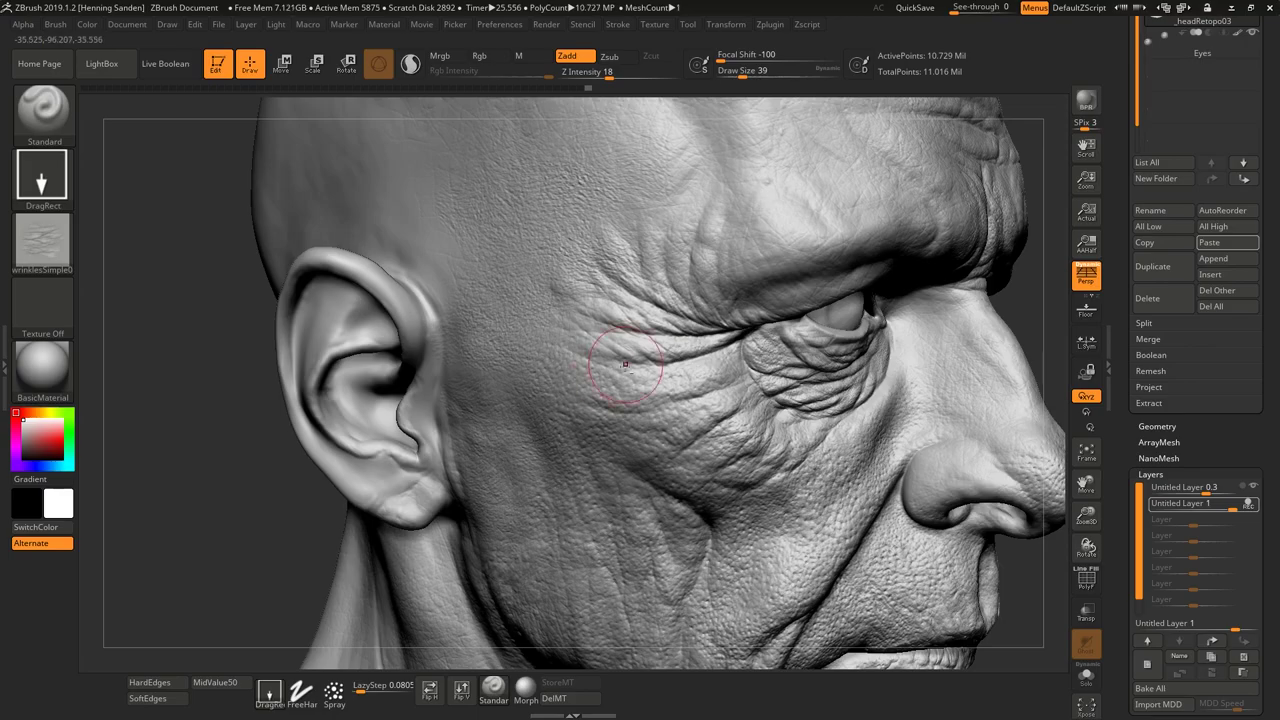
pyautogui.keyDown('alt'); pyautogui.moveTo(645, 240); pyautogui.dragTo(641, 324, button='right'); pyautogui.keyUp('alt')
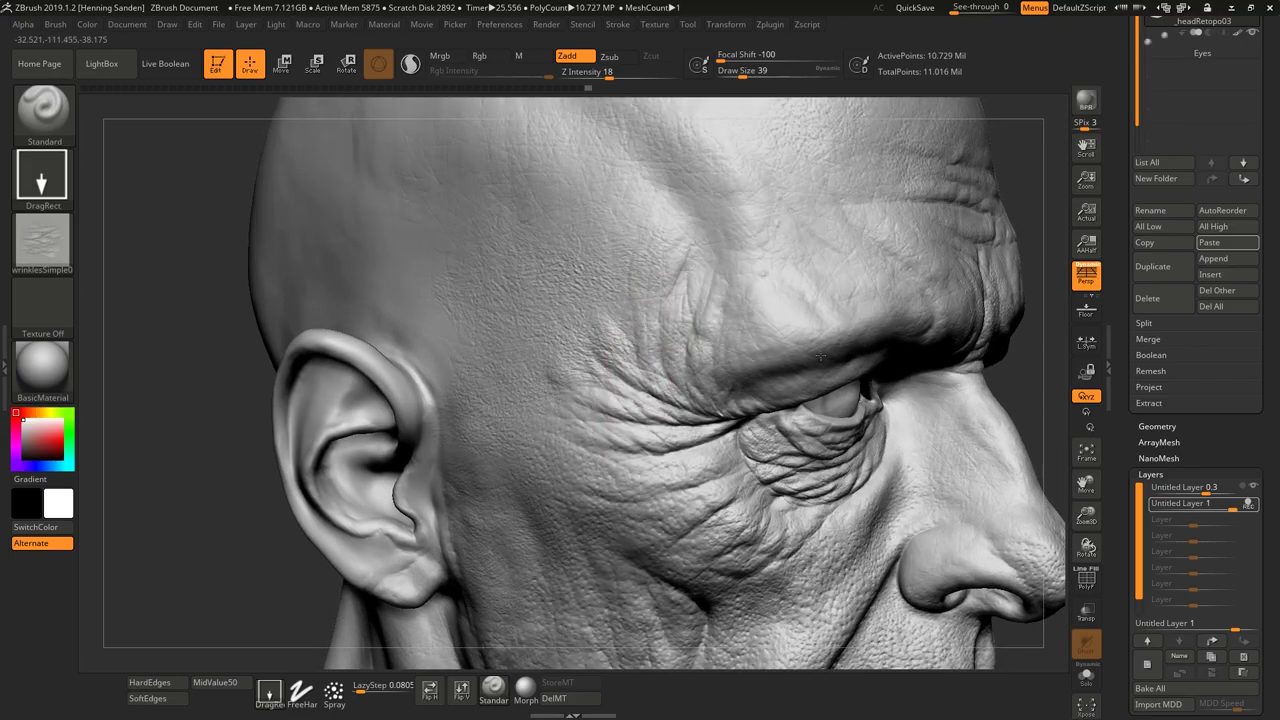
pyautogui.moveTo(696, 247); pyautogui.dragTo(852, 238, button='right')
pyautogui.moveTo(716, 337); pyautogui.dragTo(648, 300, button='right')
pyautogui.keyDown('ctrl'); pyautogui.moveTo(782, 346); pyautogui.dragTo(765, 376, button='right'); pyautogui.keyUp('ctrl')
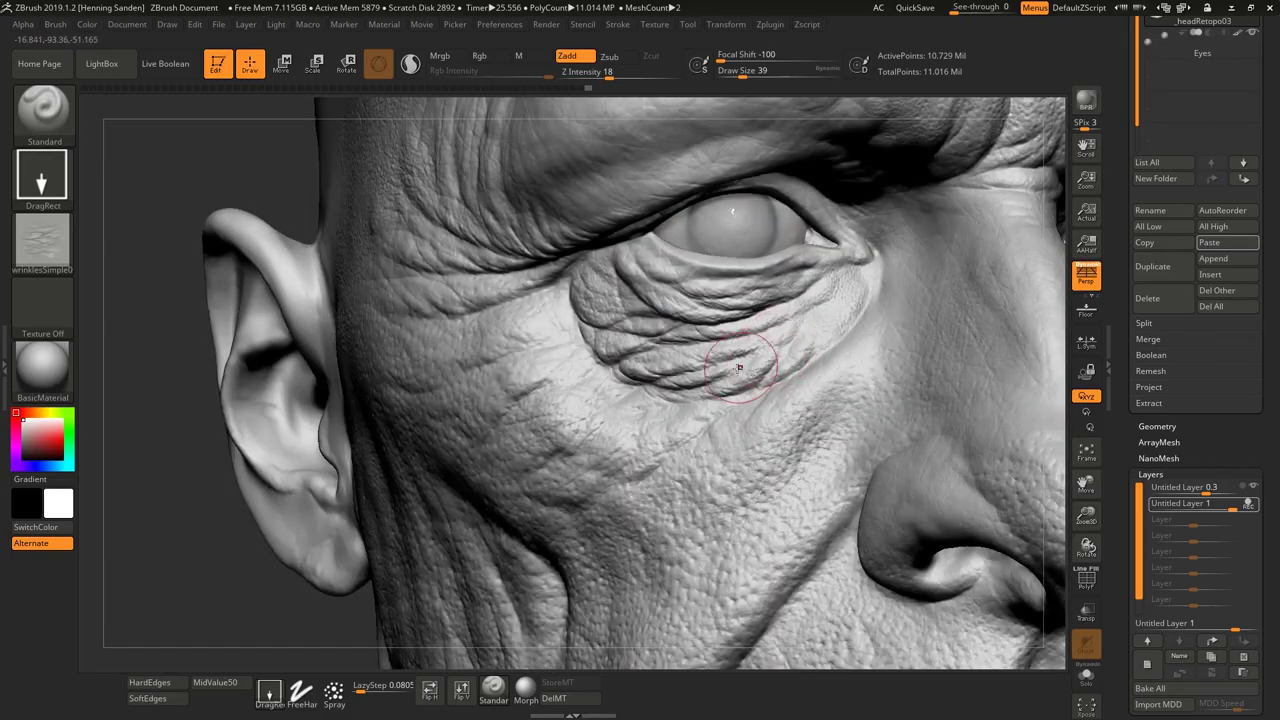
pyautogui.moveTo(640, 410); pyautogui.dragTo(686, 258, button='right')
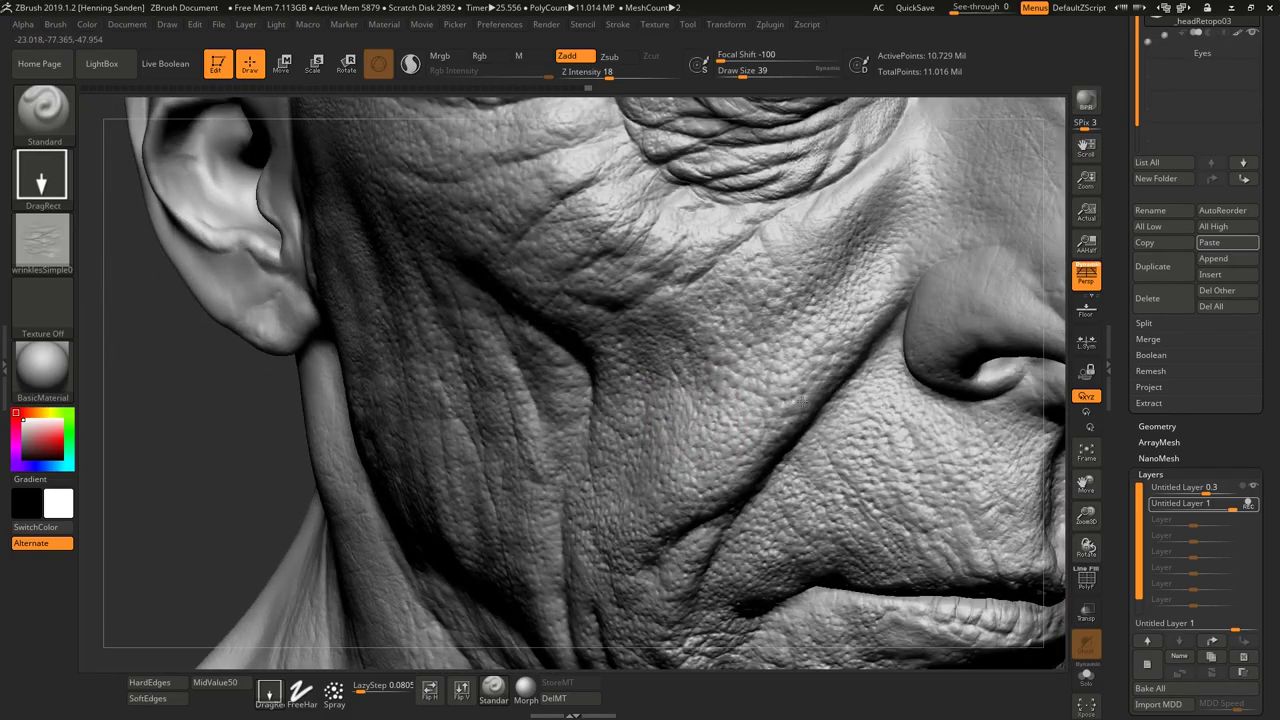
pyautogui.keyDown('ctrl'); pyautogui.moveTo(705, 400); pyautogui.dragTo(726, 358, button='right'); pyautogui.keyUp('ctrl')
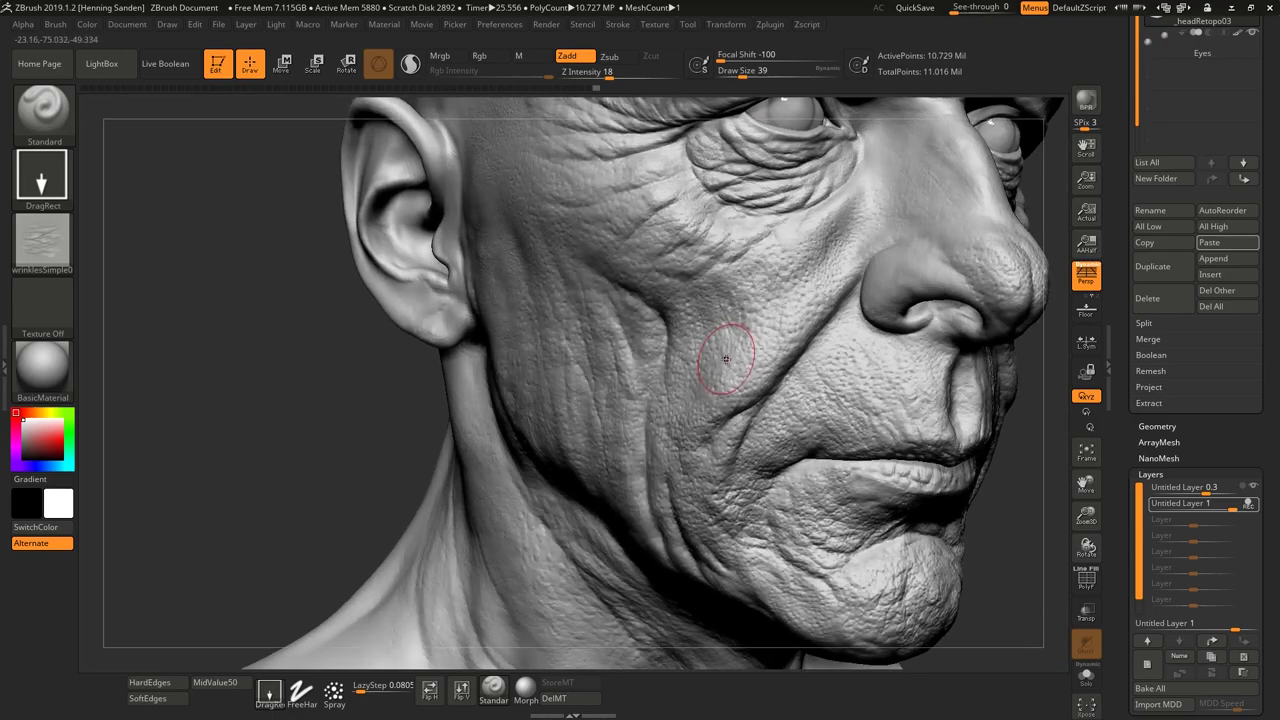
# - Load the skinImperfection alpha from the alpha library and reduce Draw Size to 27
pyautogui.press(',')
pyautogui.moveTo(550, 304); pyautogui.dragTo(515, 302)
pyautogui.scroll(-4, 515, 302)
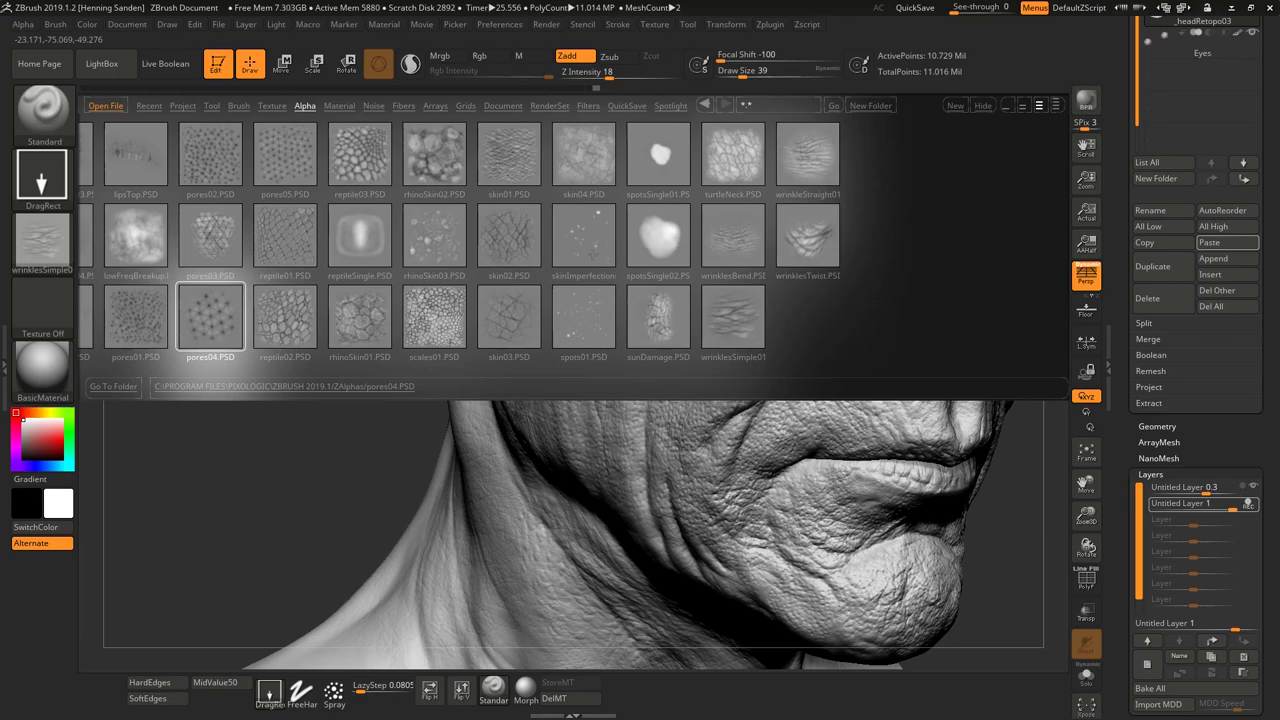
pyautogui.doubleClick(586, 238)
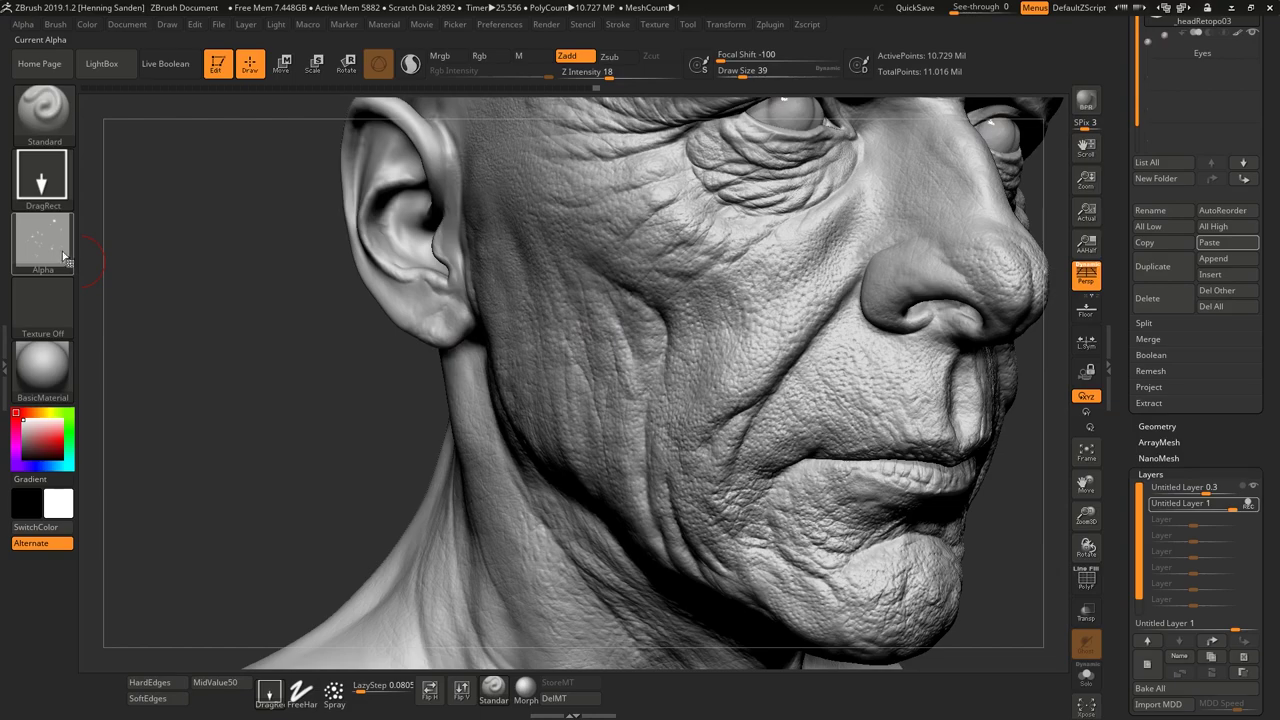
pyautogui.moveTo(58, 255)
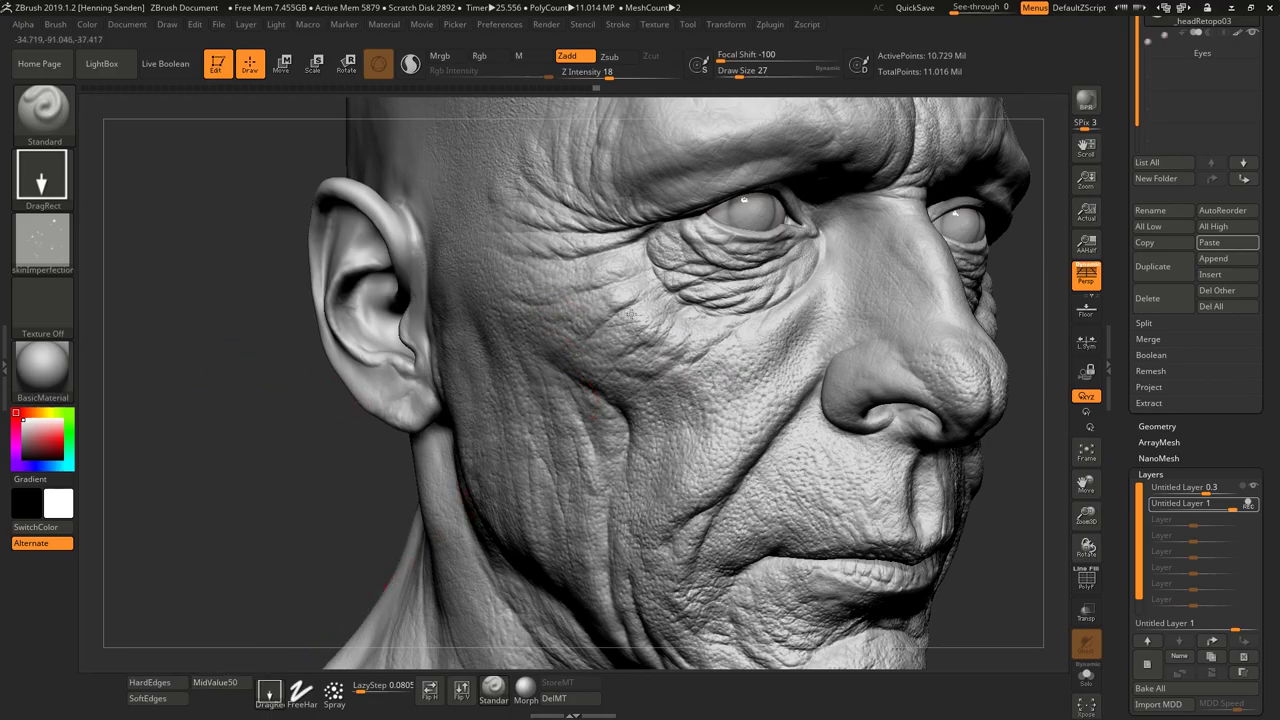
# - Stamp small skin imperfections across the cheek, temple and forehead at Z Intensity 18
pyautogui.moveTo(708, 367)
pyautogui.mouseDown(button='right')
pyautogui.moveTo(656, 426)
pyautogui.moveTo(713, 387)
pyautogui.mouseUp(button='right')
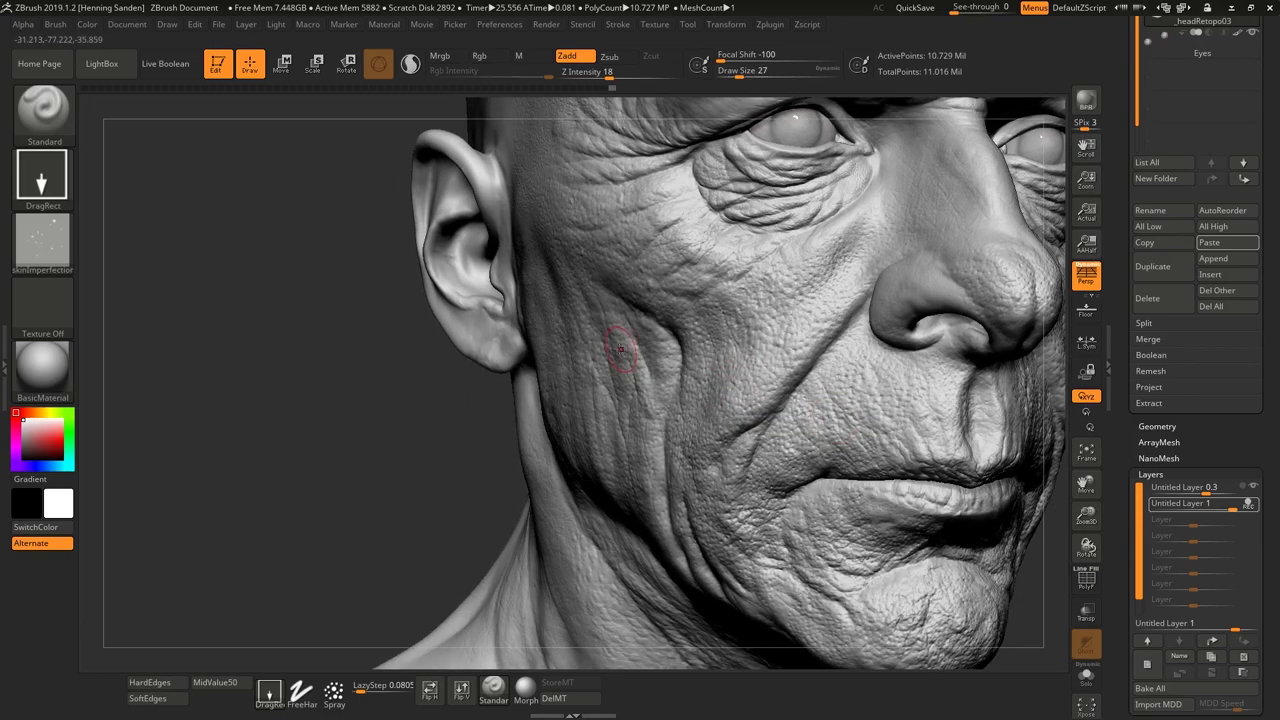
pyautogui.moveTo(680, 470)
pyautogui.mouseDown(button='right')
pyautogui.moveTo(573, 291)
pyautogui.moveTo(462, 325)
pyautogui.mouseUp(button='right')
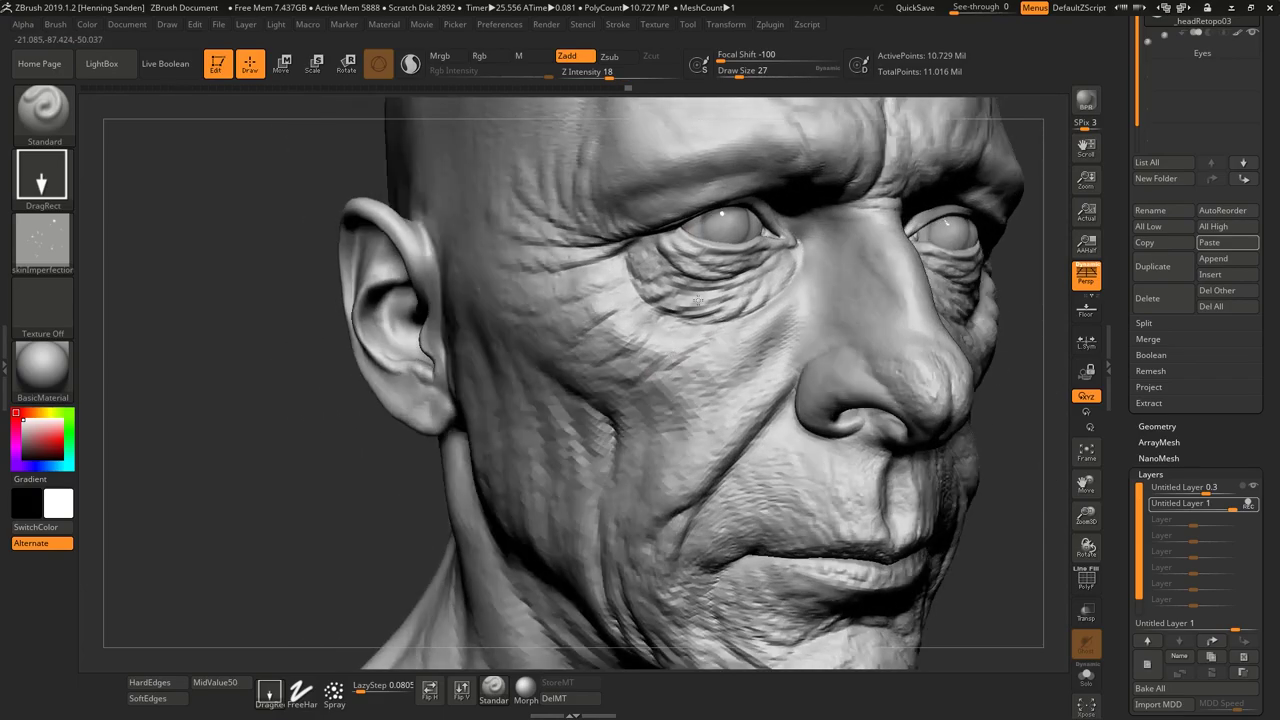
pyautogui.keyDown('alt'); pyautogui.moveTo(785, 140); pyautogui.dragTo(706, 276, button='right'); pyautogui.keyUp('alt')
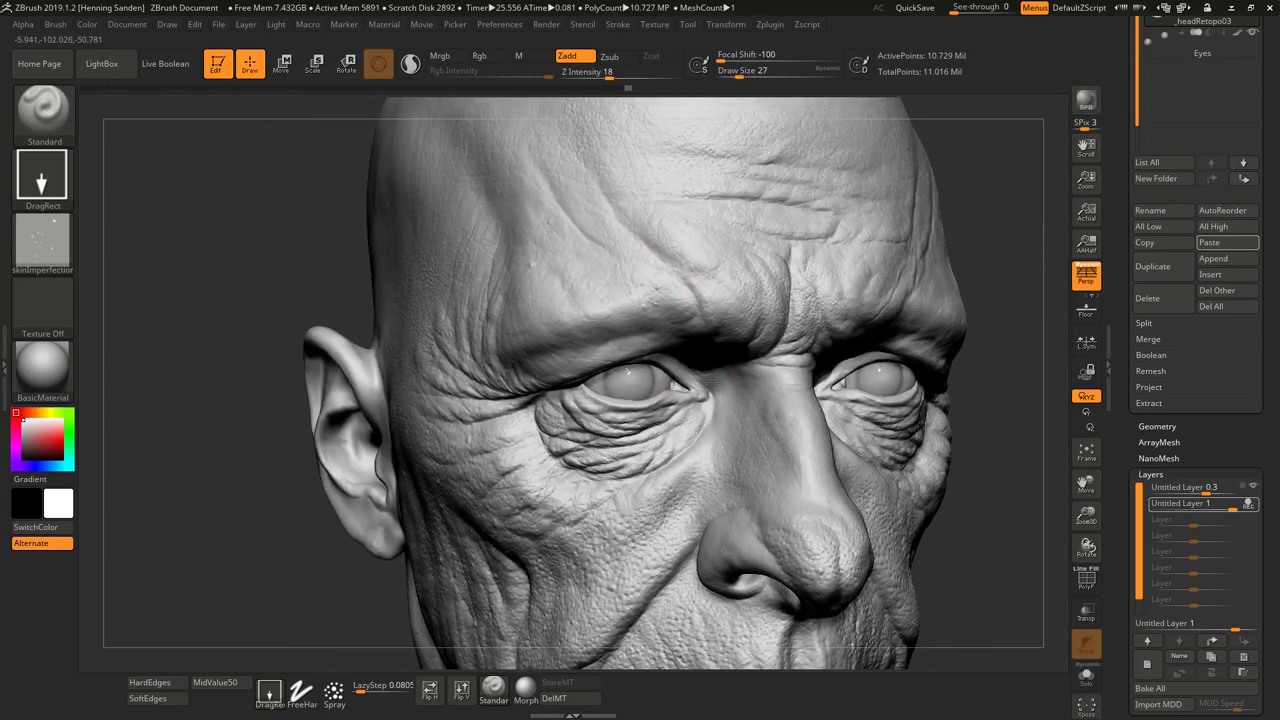
pyautogui.keyDown('ctrl'); pyautogui.moveTo(715, 382); pyautogui.dragTo(735, 290, button='right'); pyautogui.keyUp('ctrl')
pyautogui.keyDown('alt'); pyautogui.moveTo(765, 363); pyautogui.dragTo(768, 310, button='right'); pyautogui.keyUp('alt')
pyautogui.keyDown('ctrl'); pyautogui.moveTo(768, 310); pyautogui.dragTo(768, 365, button='right'); pyautogui.keyUp('ctrl')
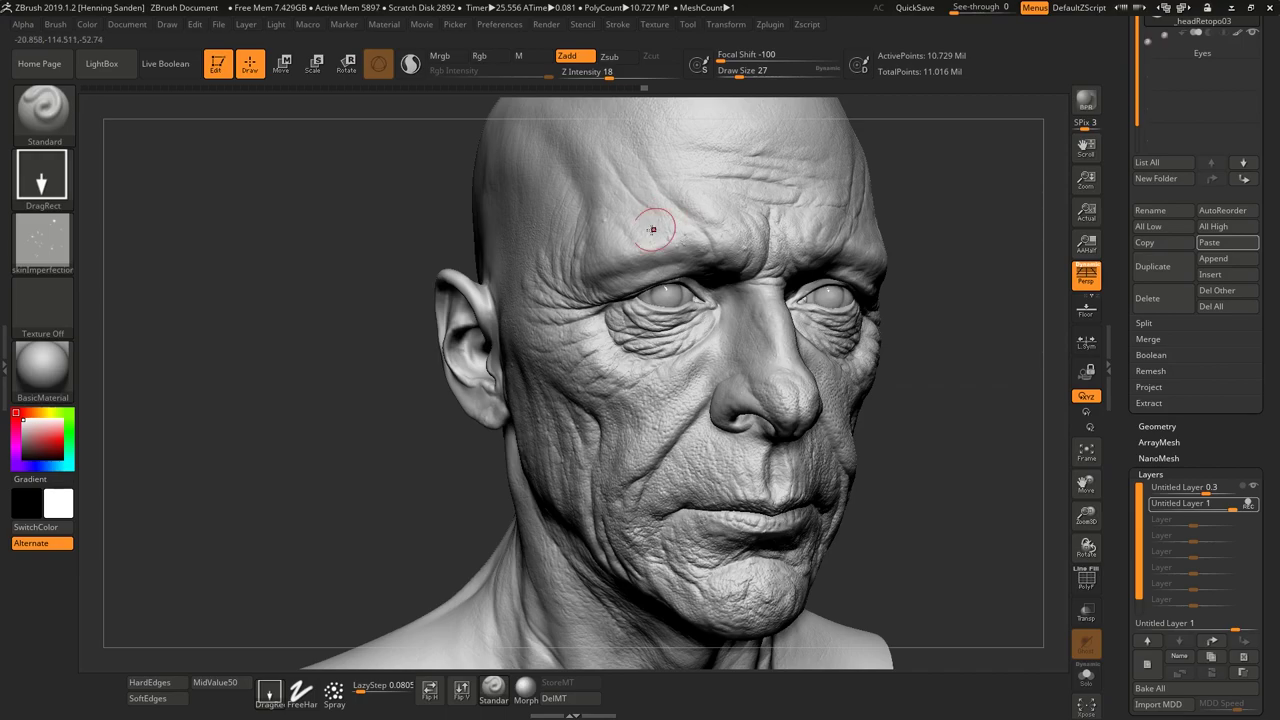
# - Reduce Draw Size to 18 and stamp small skin imperfections around the mouth, the lower cheek and the nose
pyautogui.moveTo(720, 276); pyautogui.dragTo(657, 383, button='right')
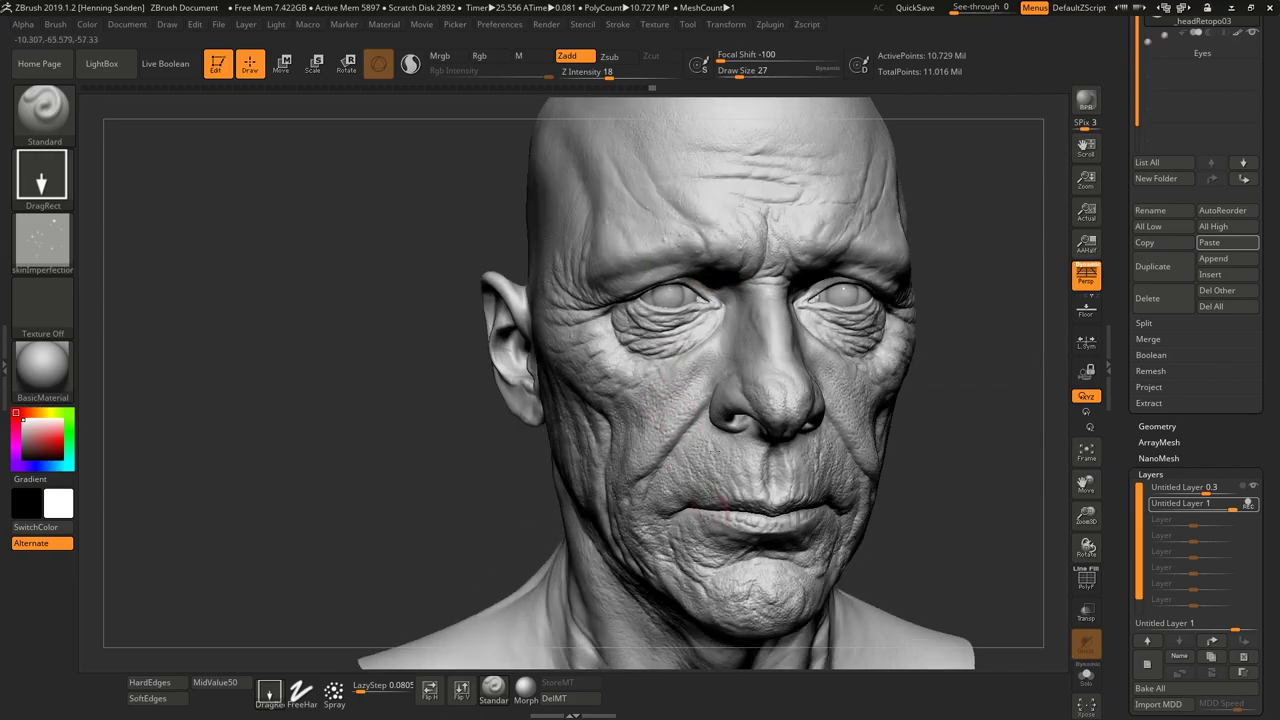
pyautogui.moveTo(715, 450)
pyautogui.mouseDown(button='right')
pyautogui.moveTo(748, 392)
pyautogui.moveTo(728, 405)
pyautogui.mouseUp(button='right')
pyautogui.press('s')
pyautogui.moveTo(725, 403); pyautogui.dragTo(720, 403)
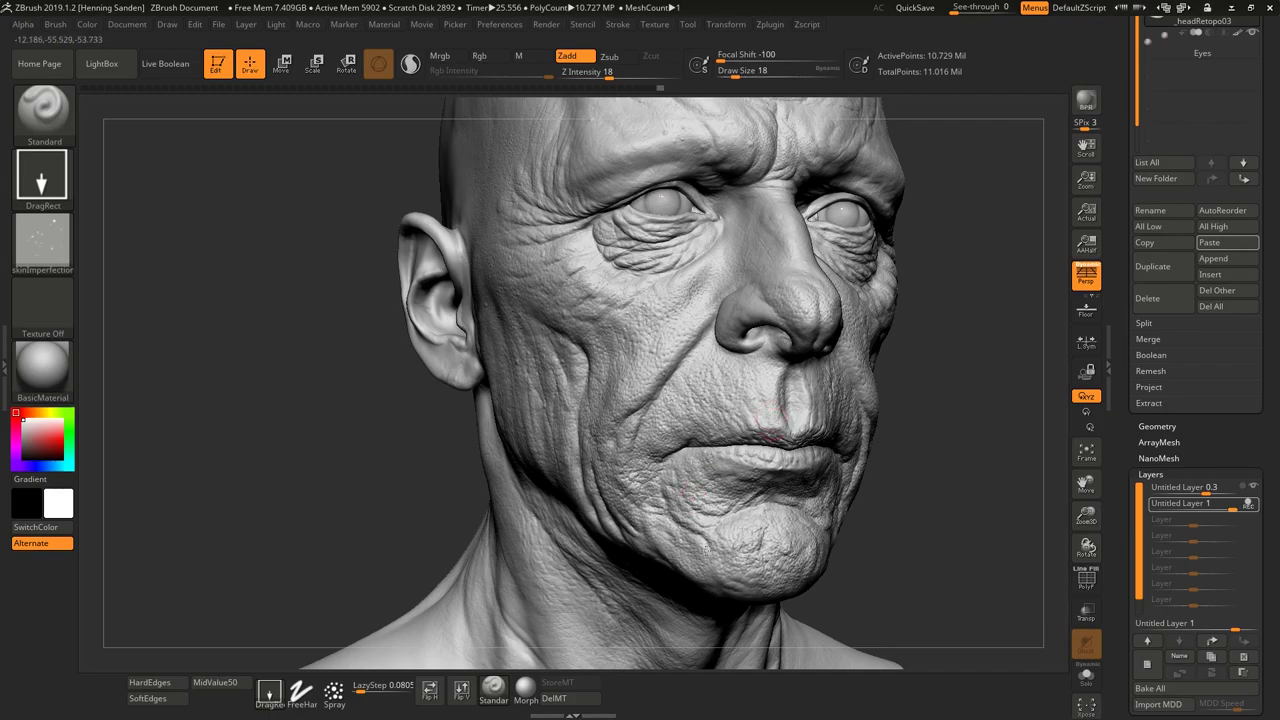
pyautogui.moveTo(589, 369); pyautogui.dragTo(588, 334, button='right')
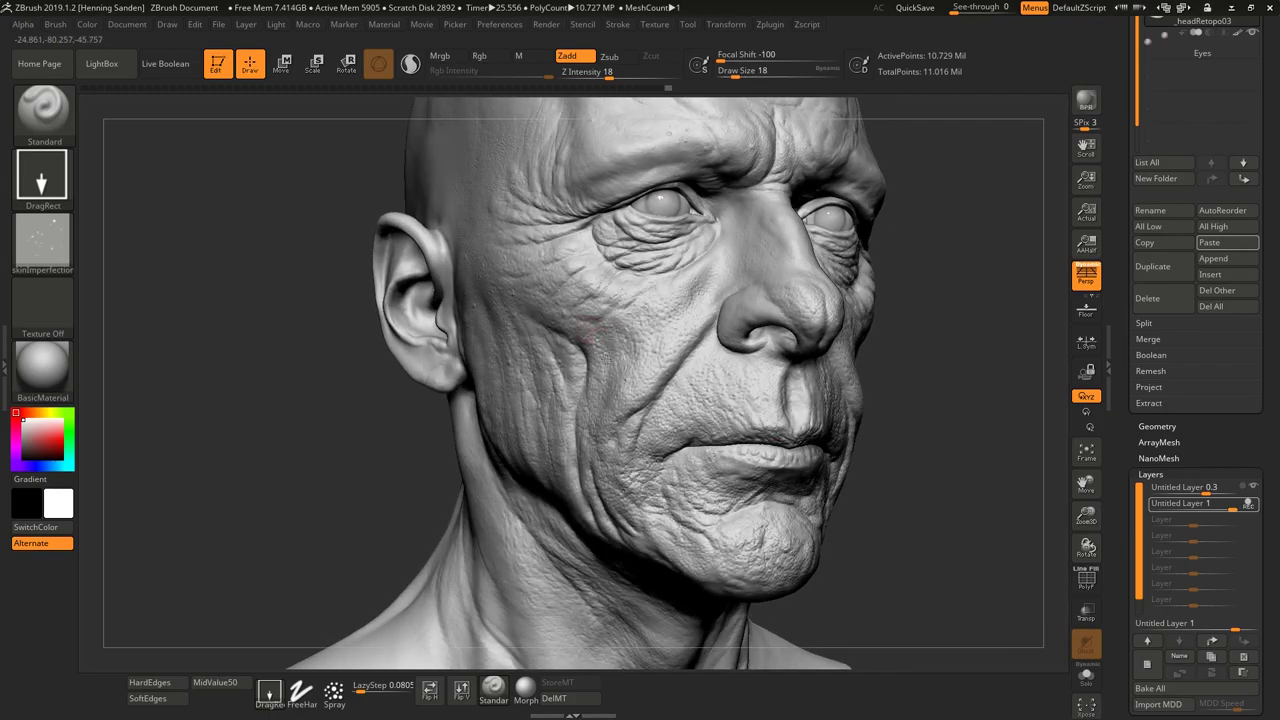
pyautogui.moveTo(950, 340); pyautogui.dragTo(777, 390, button='right')
pyautogui.moveTo(854, 340); pyautogui.dragTo(940, 345, button='right')
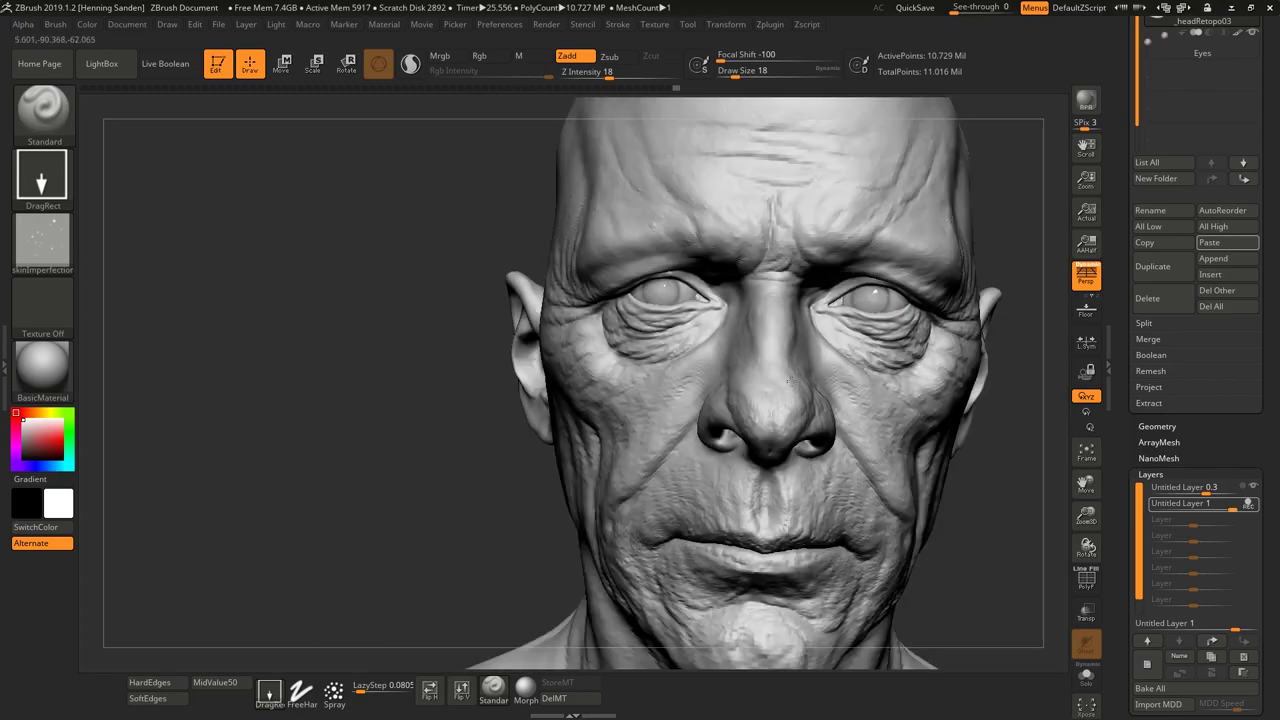
# - Switch to the Spray stroke with Draw Size 87 and Z Intensity 14, and spray skin imperfections over the nose and cheeks
pyautogui.click(334, 690)
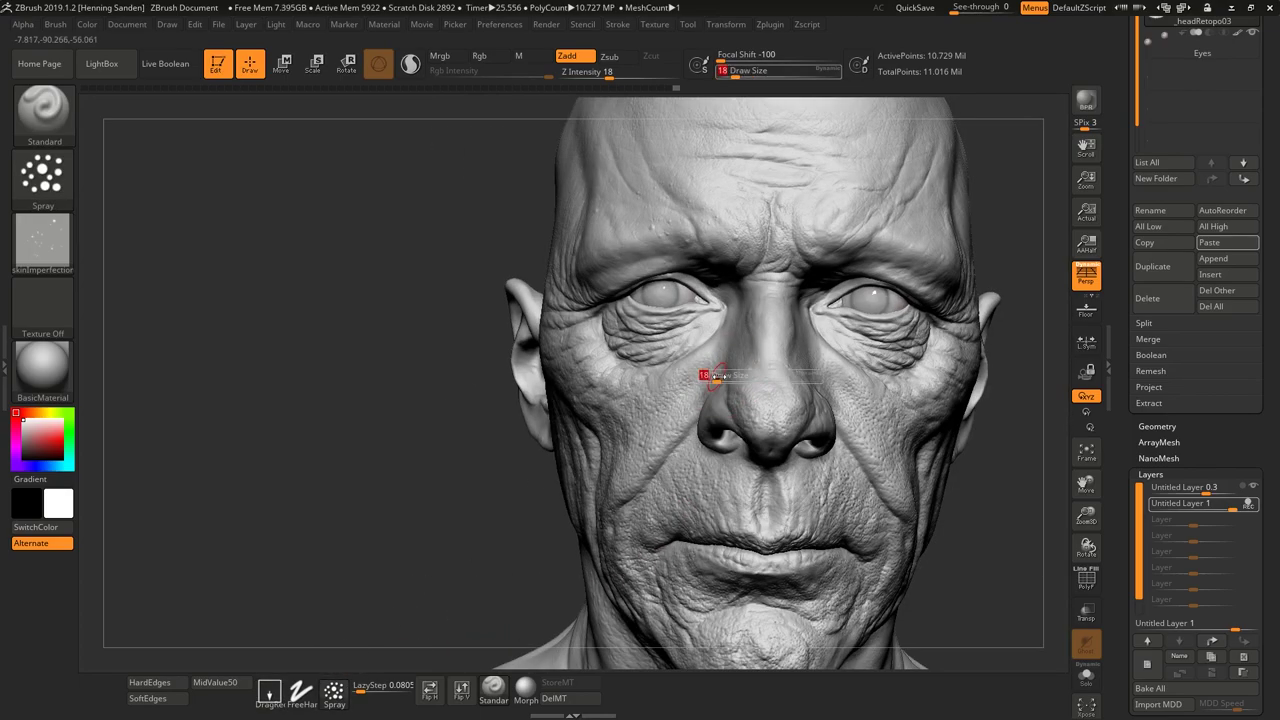
pyautogui.press(']')
pyautogui.press(']')
pyautogui.press(']')
pyautogui.press(']')
pyautogui.click(604, 76)
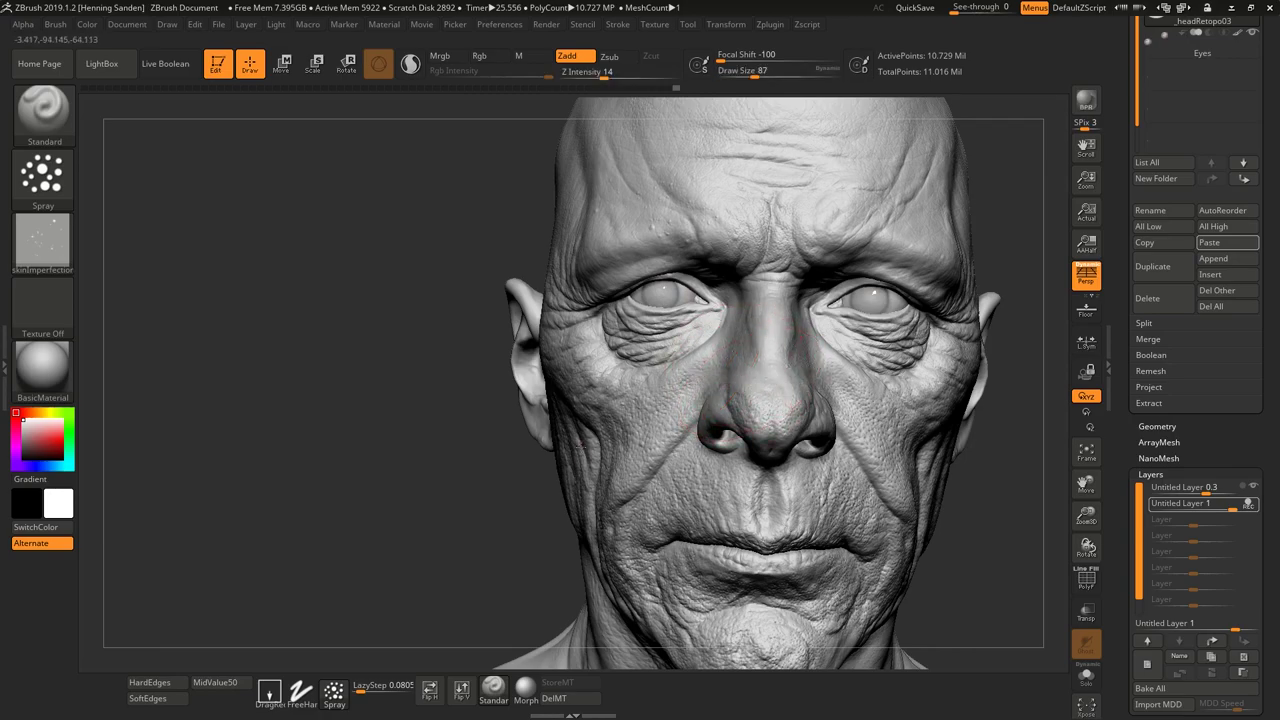
pyautogui.moveTo(756, 386); pyautogui.dragTo(842, 380, button='right')
pyautogui.keyDown('alt'); pyautogui.moveTo(673, 571); pyautogui.dragTo(712, 443, button='right'); pyautogui.keyUp('alt')
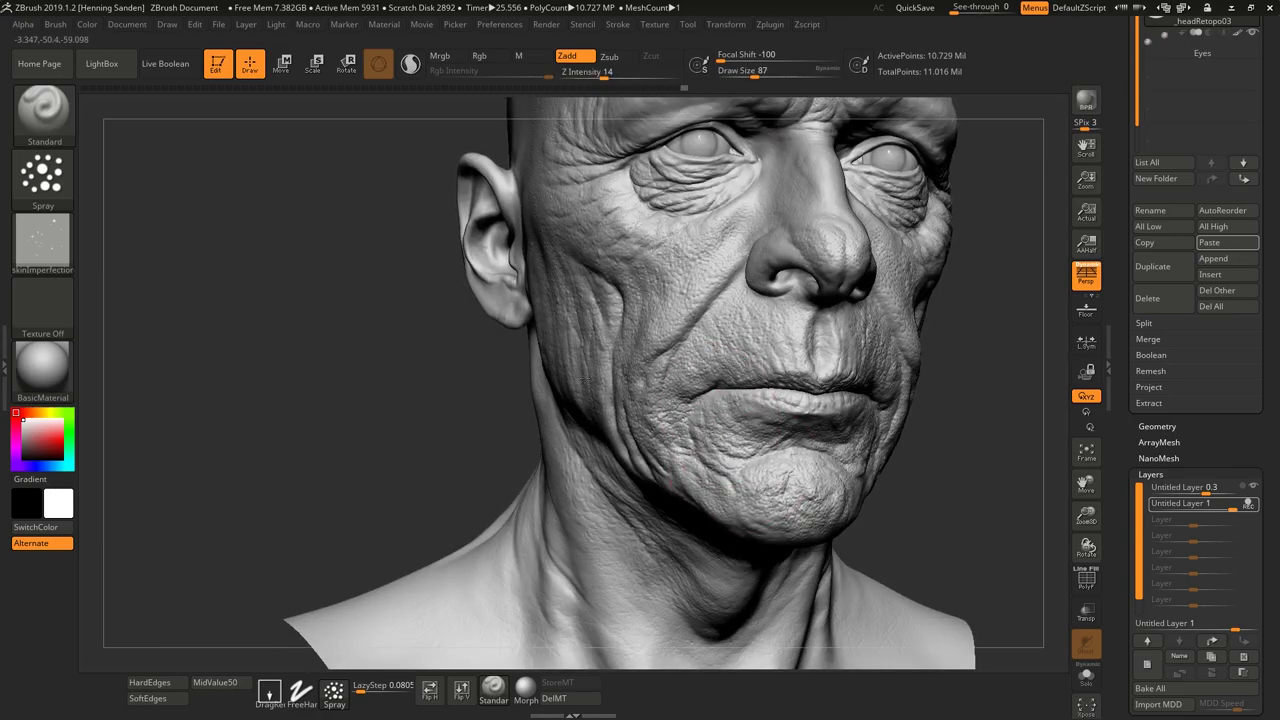
# - Spray skin imperfections over the jaw, the side of the neck and the collar area with Draw Sizes between 124 and 197
pyautogui.moveTo(585, 379); pyautogui.dragTo(591, 430)
pyautogui.keyDown('alt'); pyautogui.moveTo(640, 530); pyautogui.dragTo(671, 373, button='right'); pyautogui.keyUp('alt')
pyautogui.moveTo(628, 413); pyautogui.dragTo(628, 374)
pyautogui.moveTo(610, 395); pyautogui.dragTo(650, 420, button='right')
pyautogui.press('s')
pyautogui.click(643, 428)
pyautogui.keyDown('ctrl'); pyautogui.moveTo(571, 278); pyautogui.dragTo(640, 455, button='right'); pyautogui.keyUp('ctrl')
pyautogui.press('s')
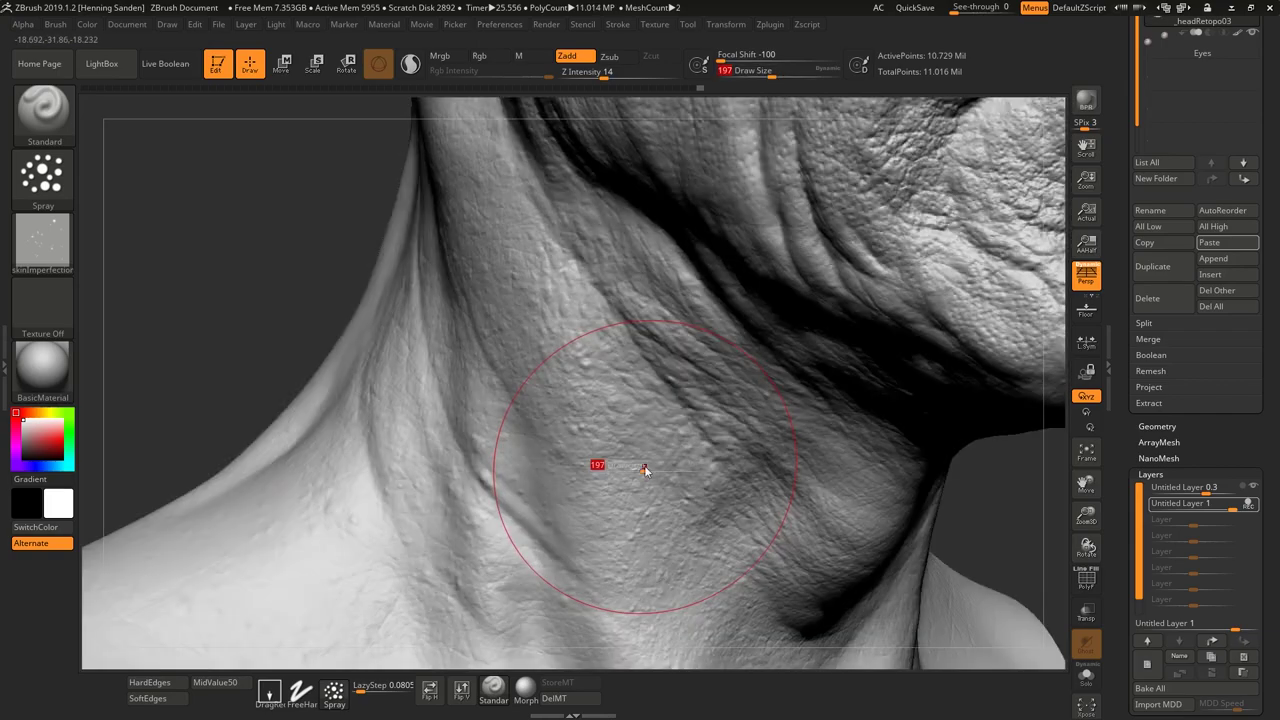
pyautogui.click(636, 470)
pyautogui.moveTo(630, 475); pyautogui.dragTo(638, 448)
pyautogui.moveTo(638, 448)
pyautogui.keyDown('ctrl'); pyautogui.mouseDown(button='right')
pyautogui.moveTo(620, 260)
pyautogui.moveTo(654, 432)
pyautogui.mouseUp(button='right'); pyautogui.keyUp('ctrl')
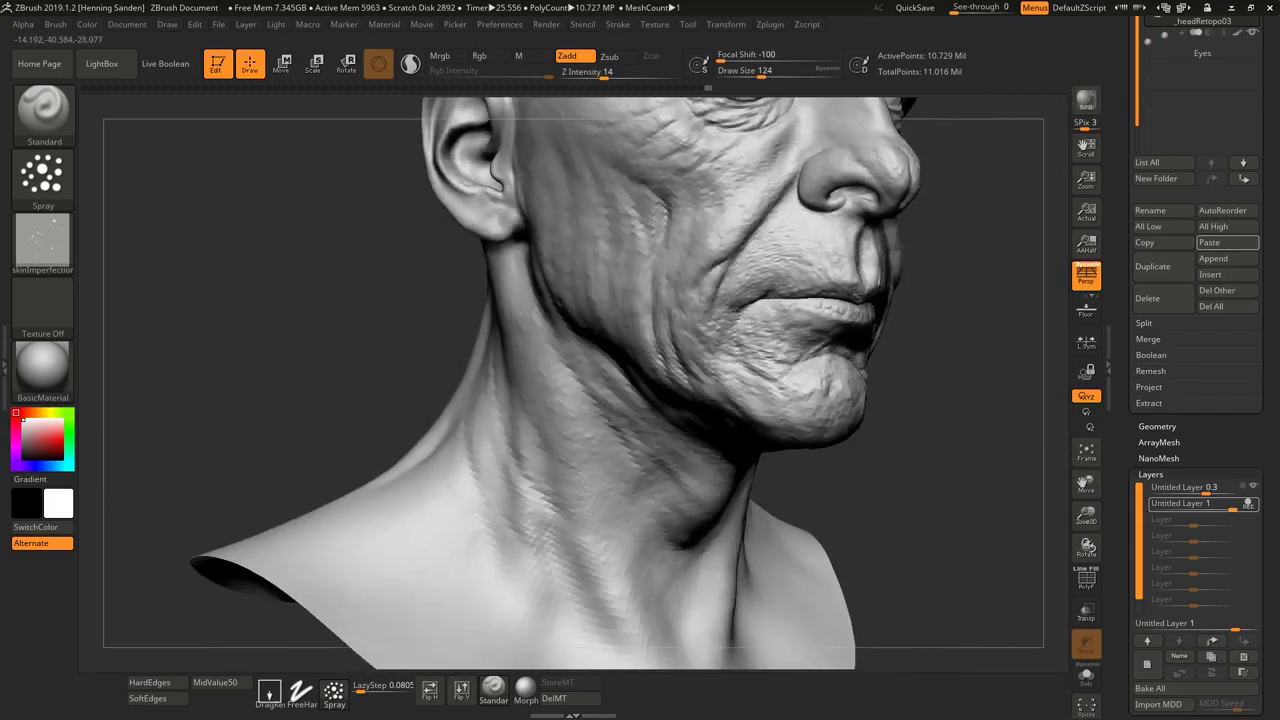
# - Spray skin imperfections across the cheek and around the nose and under-eye area with Draw Size around 90
pyautogui.moveTo(690, 330)
pyautogui.keyDown('ctrl'); pyautogui.mouseDown(button='right')
pyautogui.moveTo(686, 457)
pyautogui.moveTo(669, 420)
pyautogui.mouseUp(button='right'); pyautogui.keyUp('ctrl')
pyautogui.press('s')
pyautogui.moveTo(669, 422); pyautogui.dragTo(662, 422)
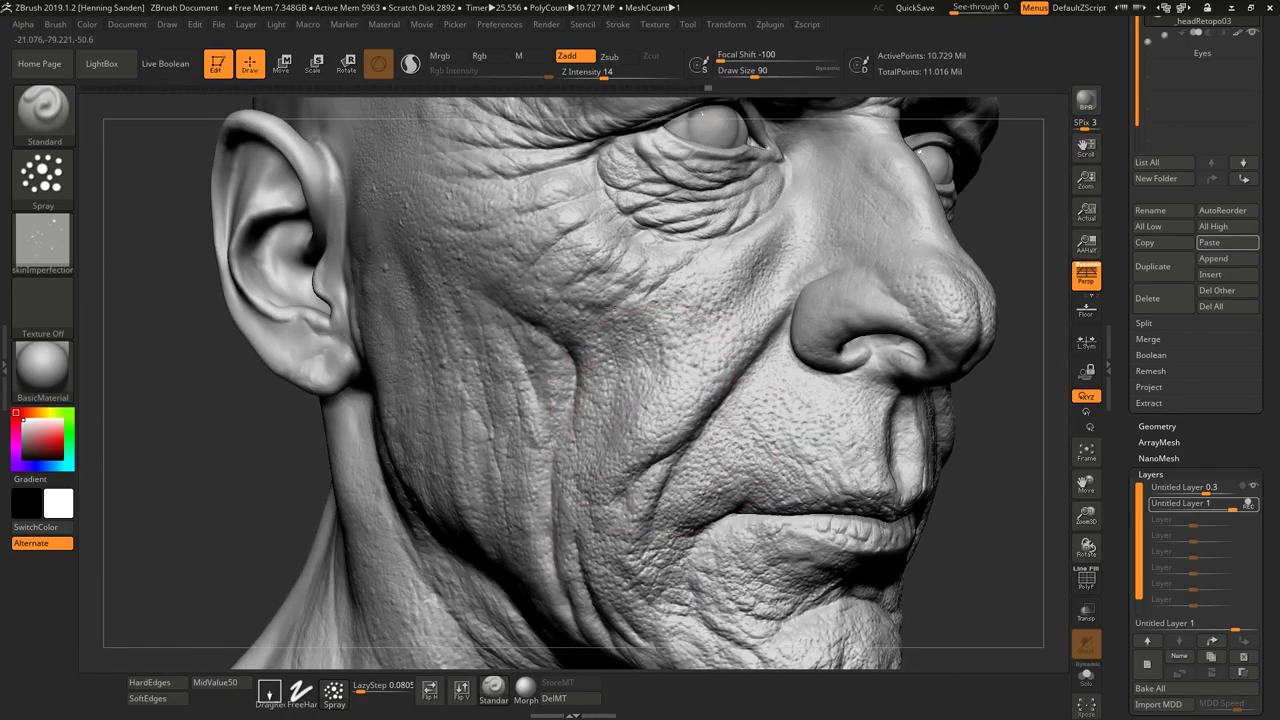
pyautogui.moveTo(682, 340); pyautogui.dragTo(700, 375, button='right')
pyautogui.moveTo(700, 375)
pyautogui.keyDown('alt'); pyautogui.mouseDown(button='right')
pyautogui.moveTo(711, 411)
pyautogui.moveTo(650, 408)
pyautogui.mouseUp(button='right'); pyautogui.keyUp('alt')
pyautogui.keyDown('alt'); pyautogui.moveTo(650, 408); pyautogui.dragTo(688, 450, button='right'); pyautogui.keyUp('alt')
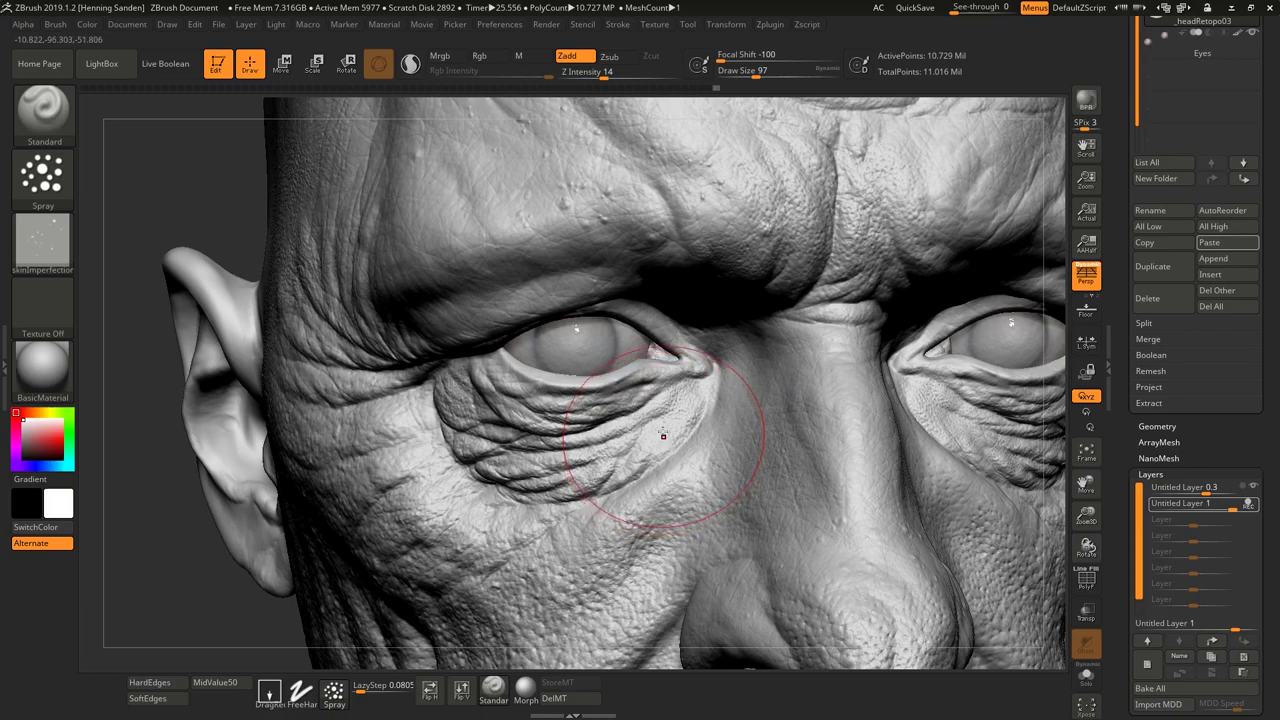
# - Spray skin imperfections over the brow and temple and raise Draw Size to 172
pyautogui.moveTo(580, 258); pyautogui.dragTo(592, 256, button='right')
pyautogui.moveTo(486, 317); pyautogui.dragTo(577, 337, button='right')
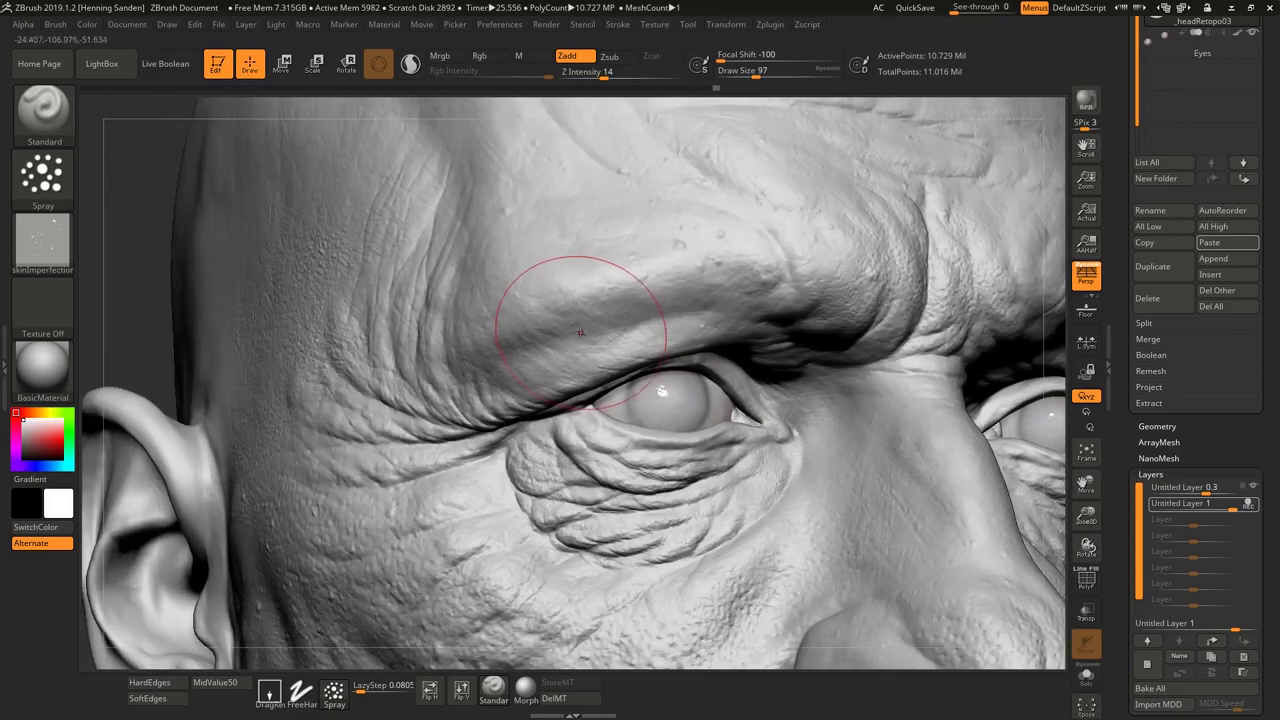
pyautogui.press('s')
pyautogui.moveTo(577, 337); pyautogui.dragTo(588, 337)
pyautogui.moveTo(480, 310); pyautogui.dragTo(653, 366, button='right')
# - Load the holes01 alpha from the alpha library and set the stroke to DragRect
pyautogui.press(',')
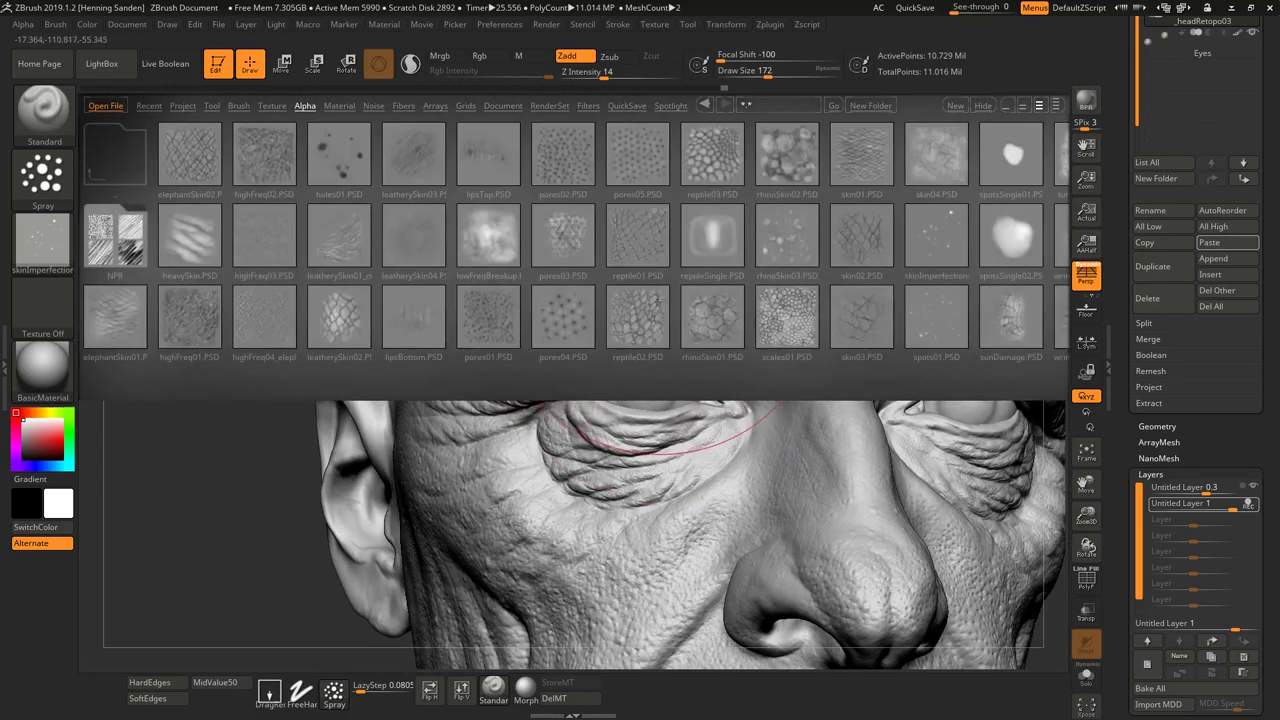
pyautogui.moveTo(732, 291); pyautogui.dragTo(616, 293)
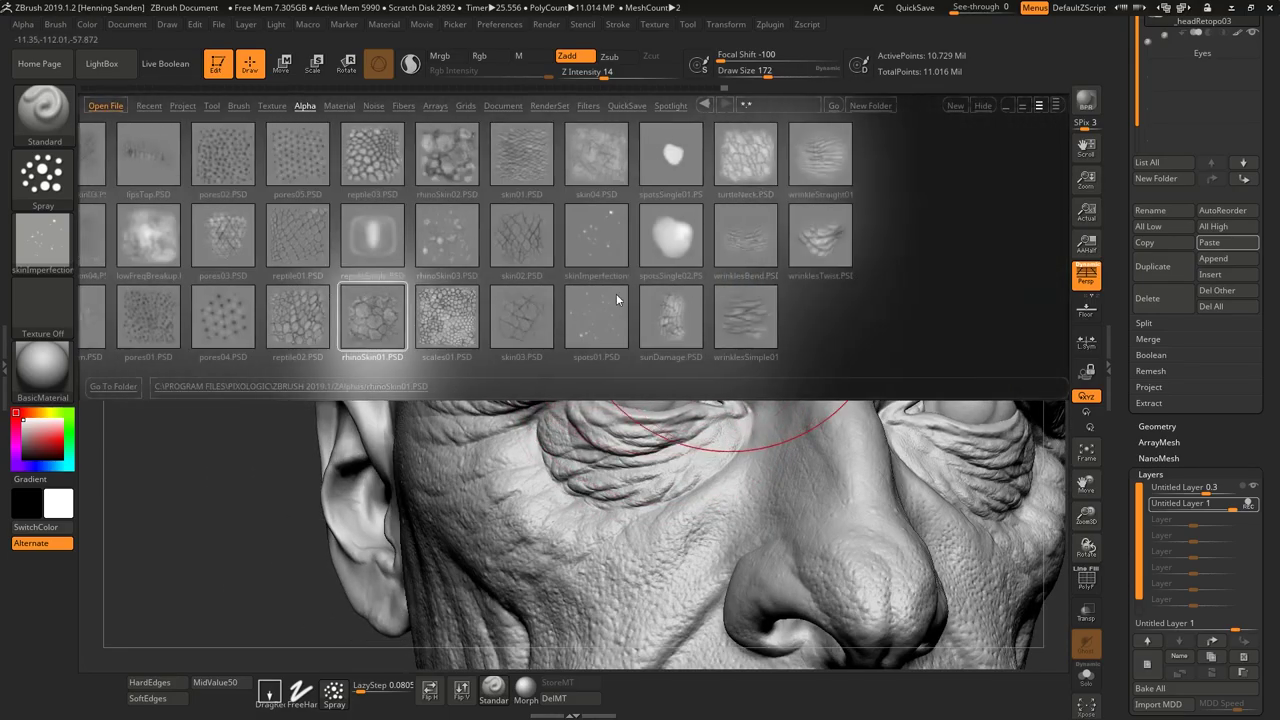
pyautogui.moveTo(699, 253); pyautogui.dragTo(824, 245)
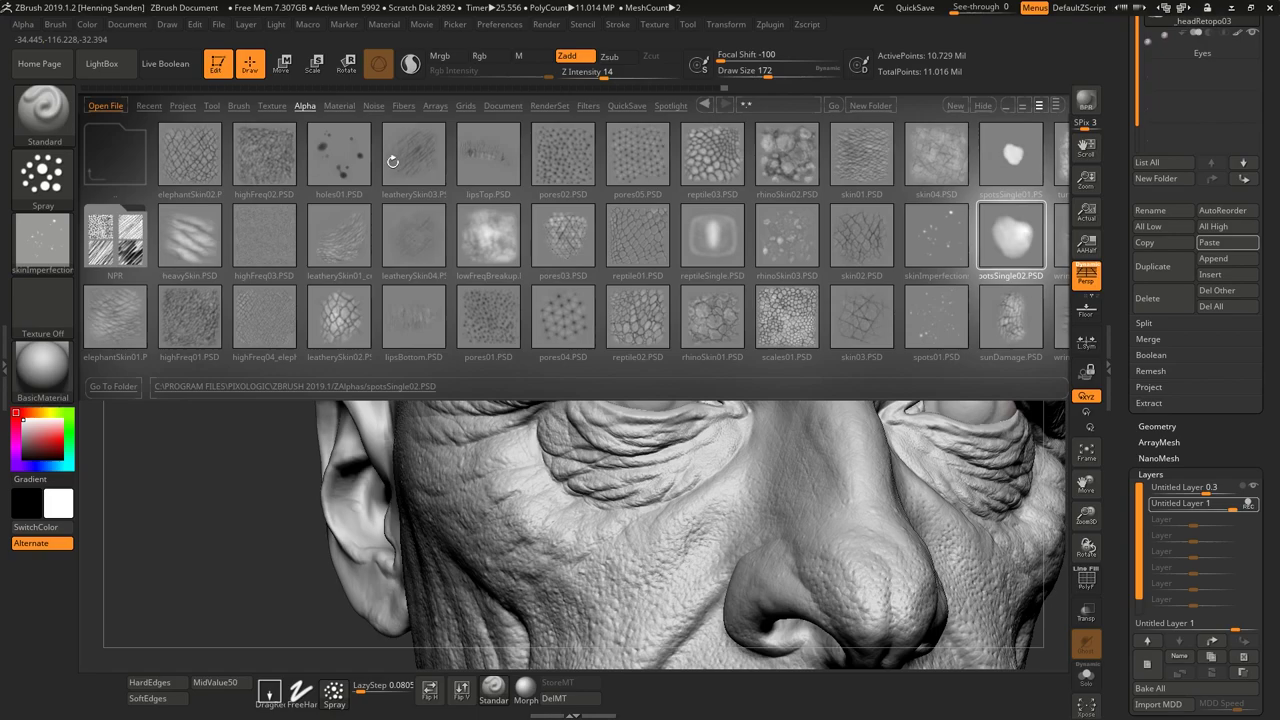
pyautogui.click(392, 161)
pyautogui.click(321, 172)
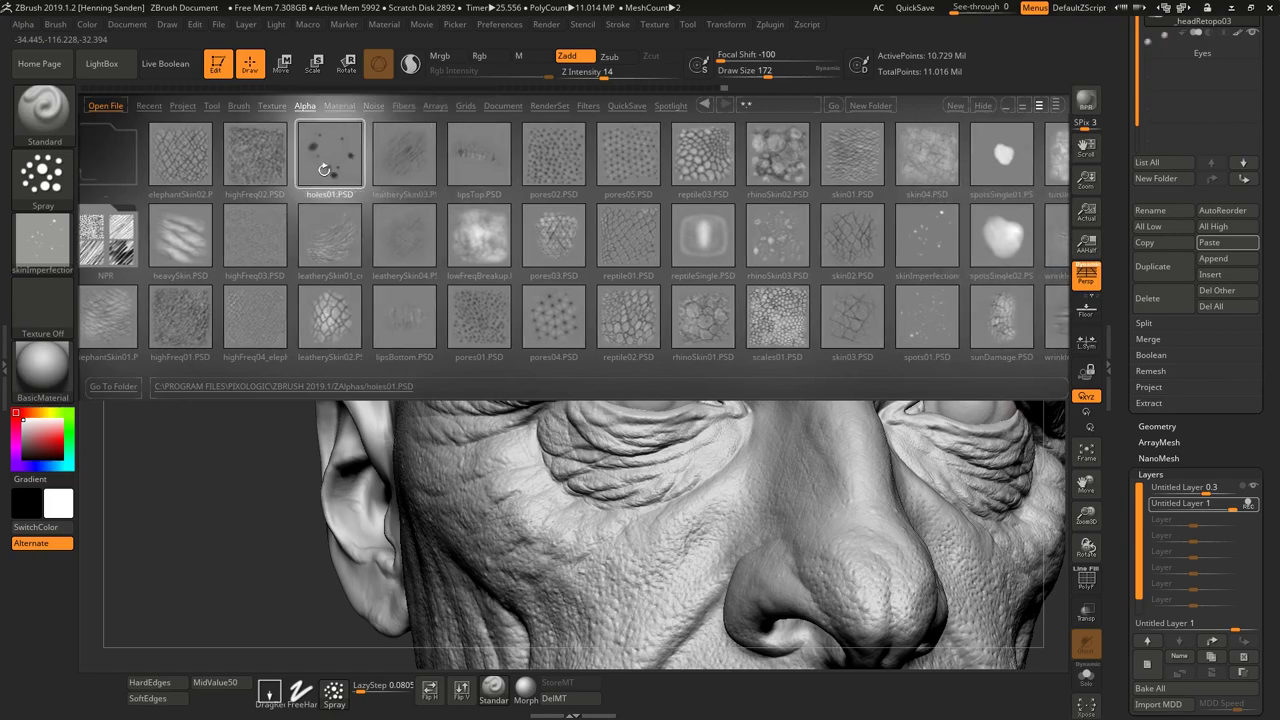
pyautogui.click(270, 691)
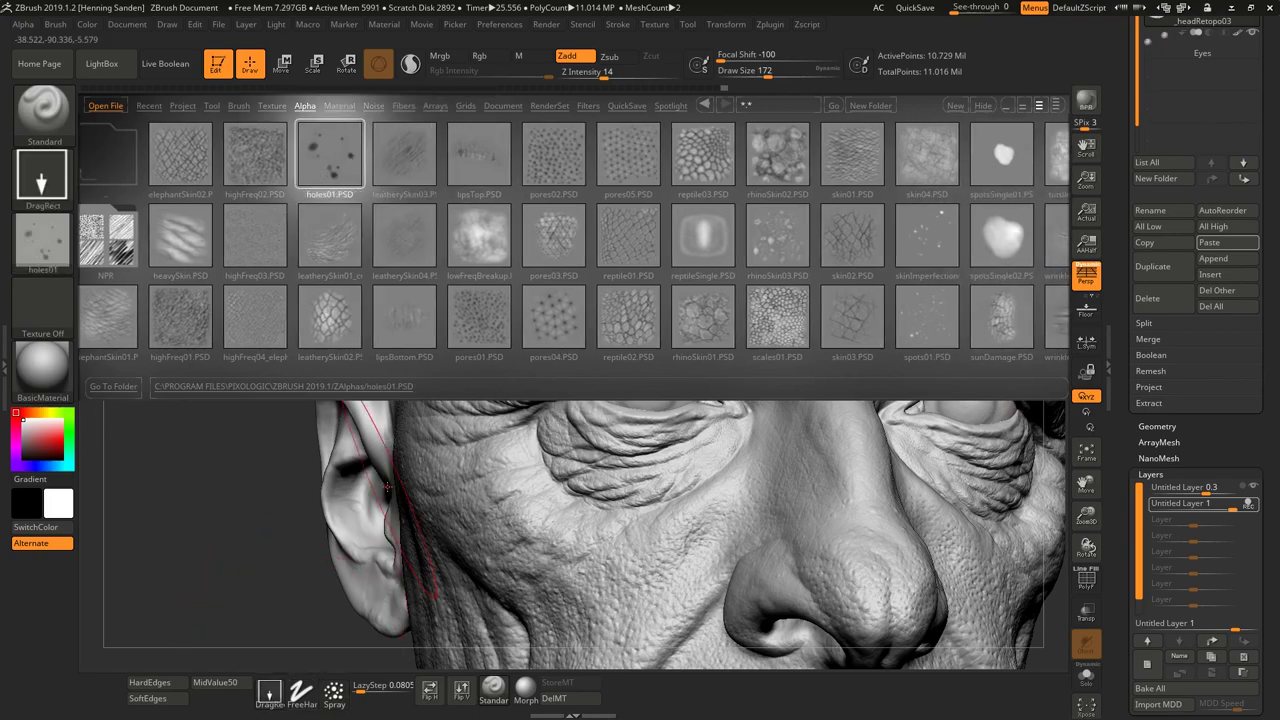
pyautogui.press(',')
# - Reduce Draw Size to 49 and frame the cheek for stamping the holes alpha
pyautogui.keyDown('alt'); pyautogui.moveTo(565, 440); pyautogui.dragTo(591, 365, button='right'); pyautogui.keyUp('alt')
pyautogui.press('s')
pyautogui.moveTo(588, 366); pyautogui.dragTo(571, 375)
pyautogui.press('s')
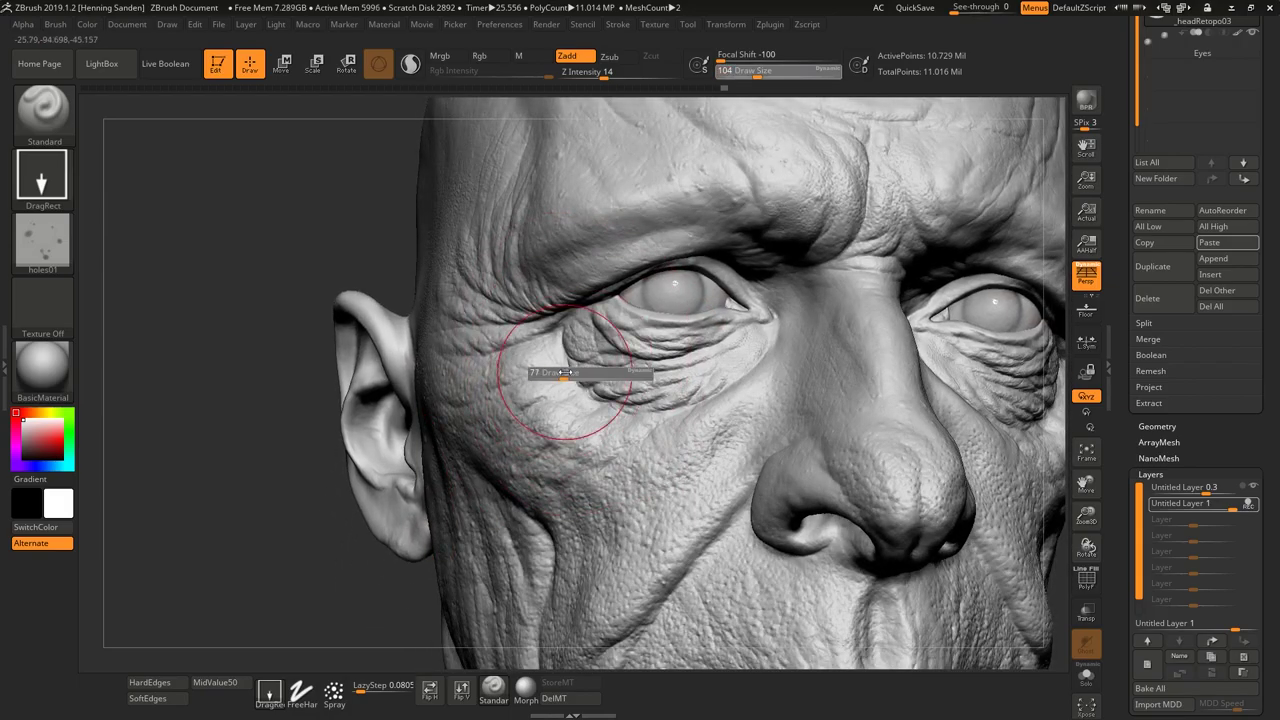
pyautogui.moveTo(560, 390)
pyautogui.mouseDown(button='right')
pyautogui.moveTo(625, 412)
pyautogui.moveTo(608, 392)
pyautogui.mouseUp(button='right')
pyautogui.keyDown('alt'); pyautogui.moveTo(550, 445); pyautogui.dragTo(589, 373, button='right'); pyautogui.keyUp('alt')
pyautogui.press('s')
pyautogui.moveTo(588, 373); pyautogui.dragTo(577, 376)
pyautogui.keyDown('ctrl'); pyautogui.moveTo(577, 377); pyautogui.dragTo(587, 391, button='right'); pyautogui.keyUp('ctrl')
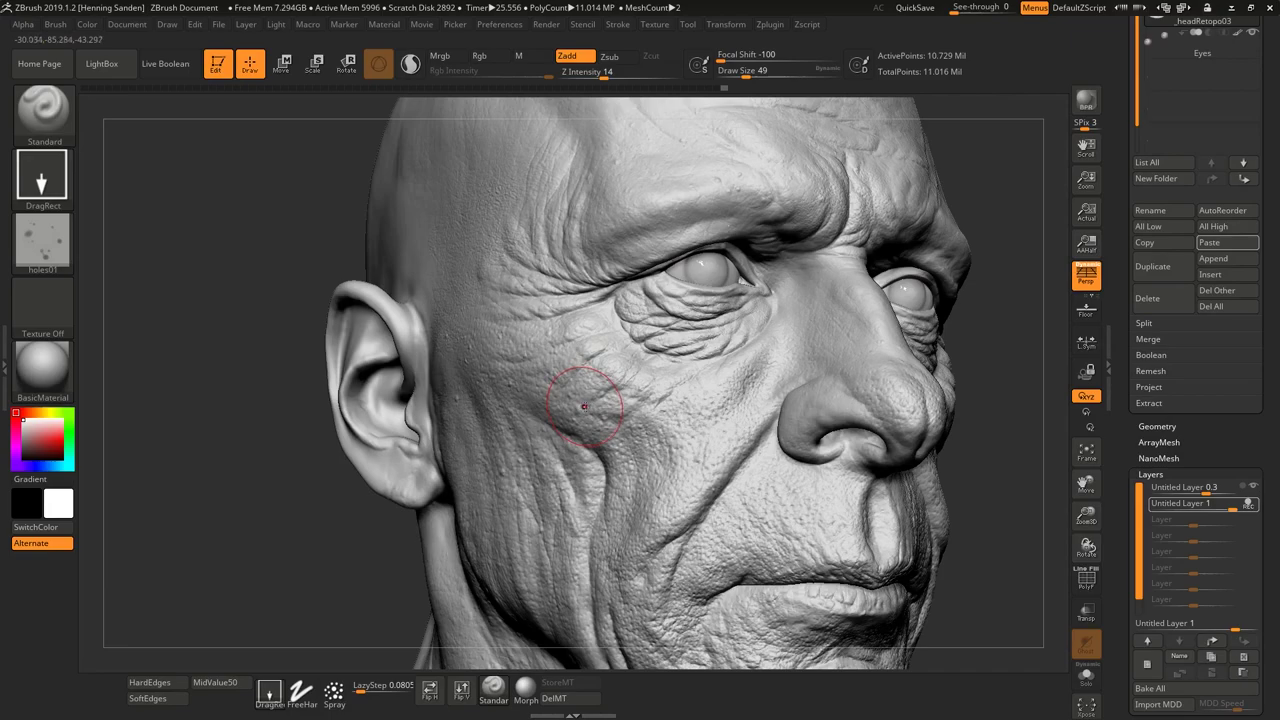
# - Raise Z Intensity to 44, undo the trial stamp on the cheek and apply MidValue50 to the holes alpha
pyautogui.press('u')
pyautogui.moveTo(586, 404)
pyautogui.mouseDown()
pyautogui.moveTo(606, 406)
pyautogui.moveTo(562, 404)
pyautogui.moveTo(504, 450)
pyautogui.moveTo(621, 376)
pyautogui.mouseUp()
pyautogui.press('u')
pyautogui.hotkey('ctrl', 'z')
pyautogui.click(222, 685)
pyautogui.keyDown('alt'); pyautogui.moveTo(621, 376); pyautogui.dragTo(624, 260, button='right'); pyautogui.keyUp('alt')
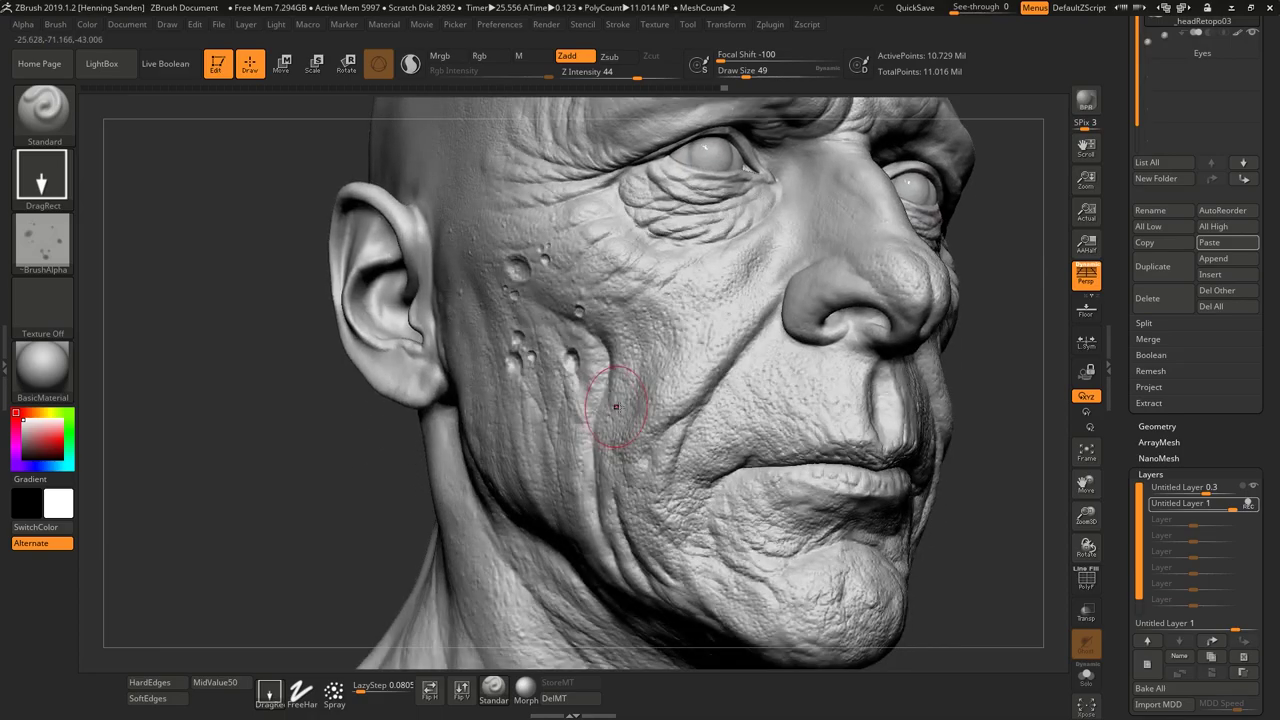
# - Stamp the holes alpha over the lower cheek, above the upper lip, beside the chin and at the mouth corner
pyautogui.moveTo(565, 438); pyautogui.dragTo(642, 494)
pyautogui.moveTo(757, 425); pyautogui.dragTo(775, 520)
pyautogui.keyDown('alt'); pyautogui.moveTo(775, 520); pyautogui.dragTo(766, 448, button='right'); pyautogui.keyUp('alt')
pyautogui.moveTo(766, 448); pyautogui.dragTo(727, 461, button='right')
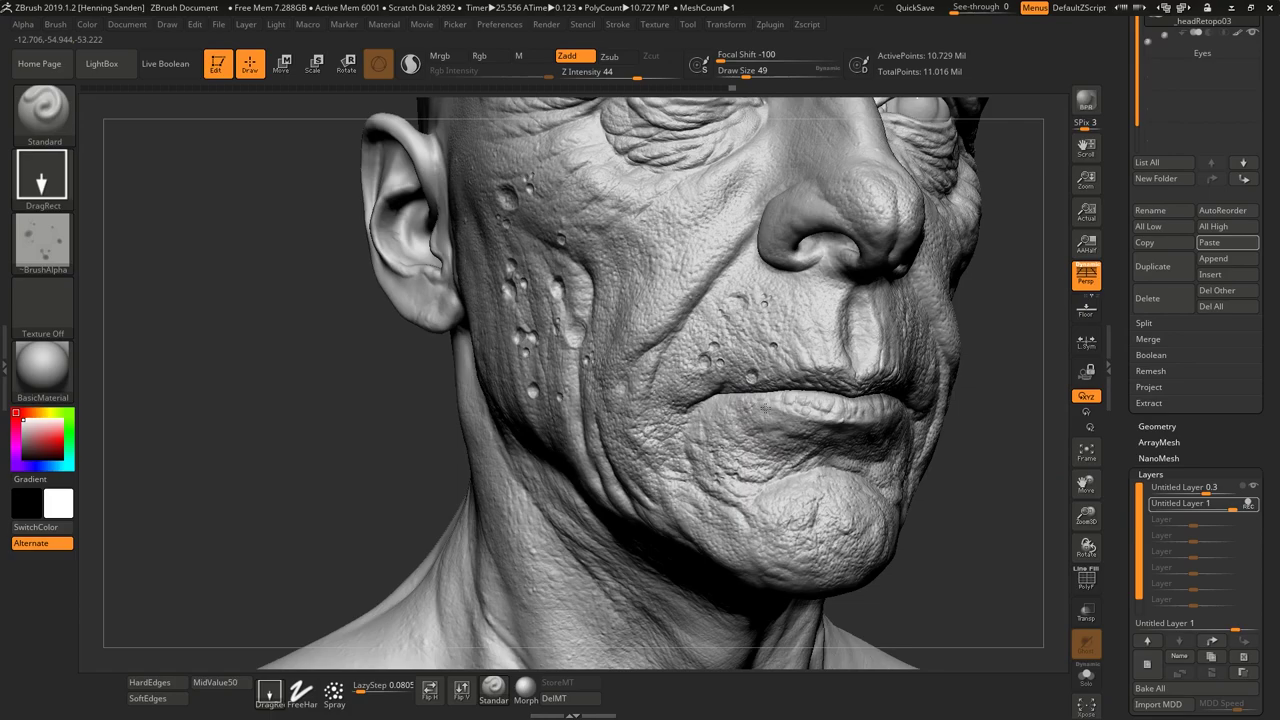
pyautogui.moveTo(724, 462); pyautogui.dragTo(776, 536)
pyautogui.moveTo(776, 536); pyautogui.dragTo(818, 522, button='right')
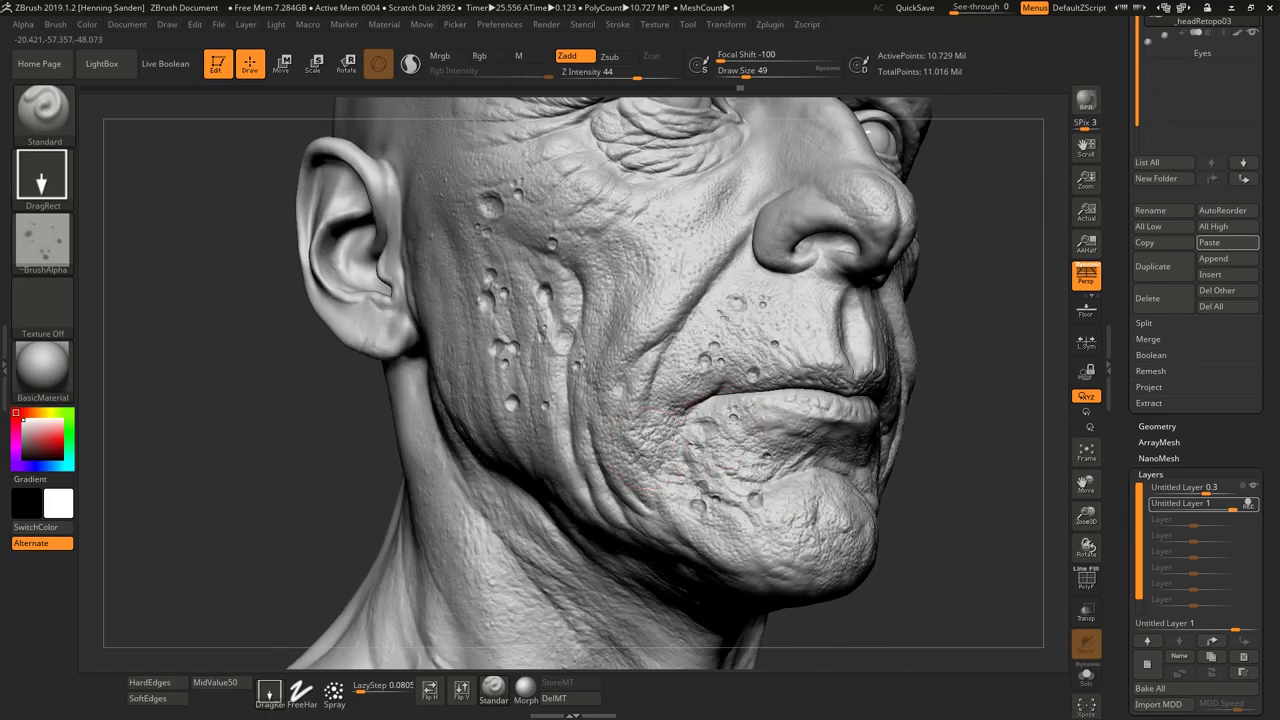
pyautogui.moveTo(648, 447); pyautogui.dragTo(692, 507)
pyautogui.keyDown('alt'); pyautogui.moveTo(707, 388); pyautogui.dragTo(761, 426, button='right'); pyautogui.keyUp('alt')
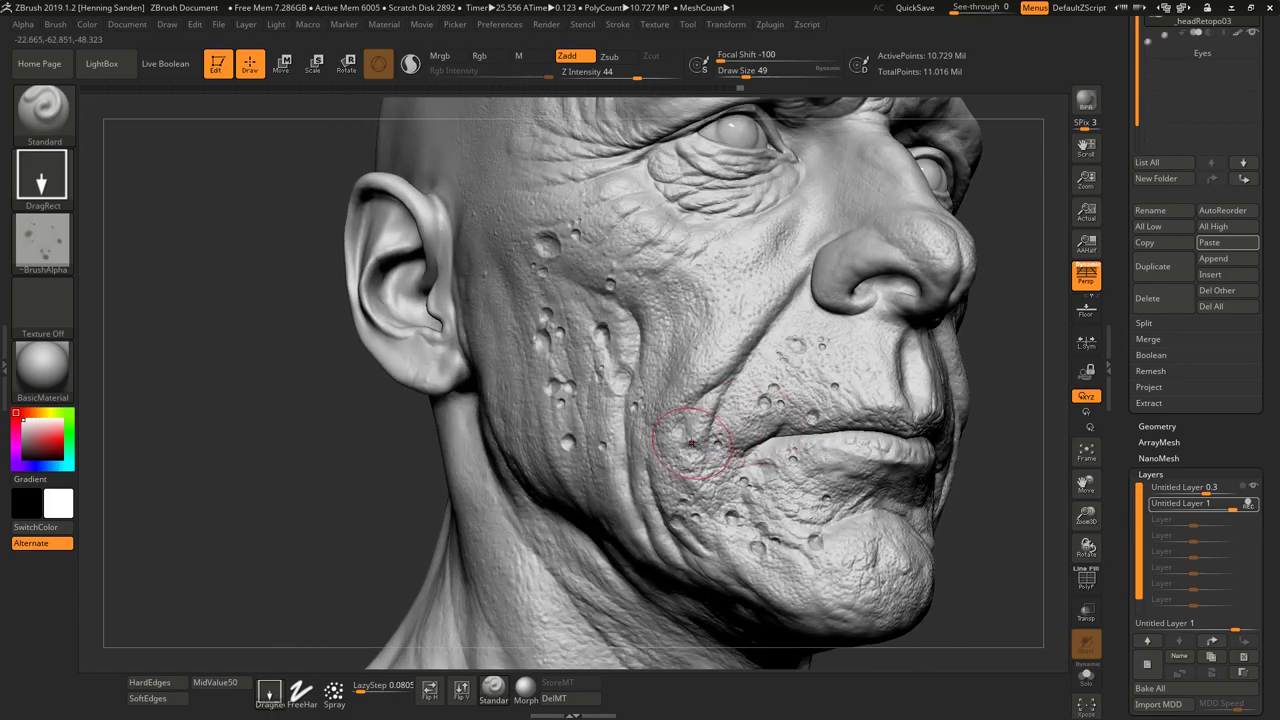
# - Stamp the holes alpha beside the nasal fold, in front of the ear and up to the temple and eye corner
pyautogui.moveTo(689, 323); pyautogui.dragTo(698, 356)
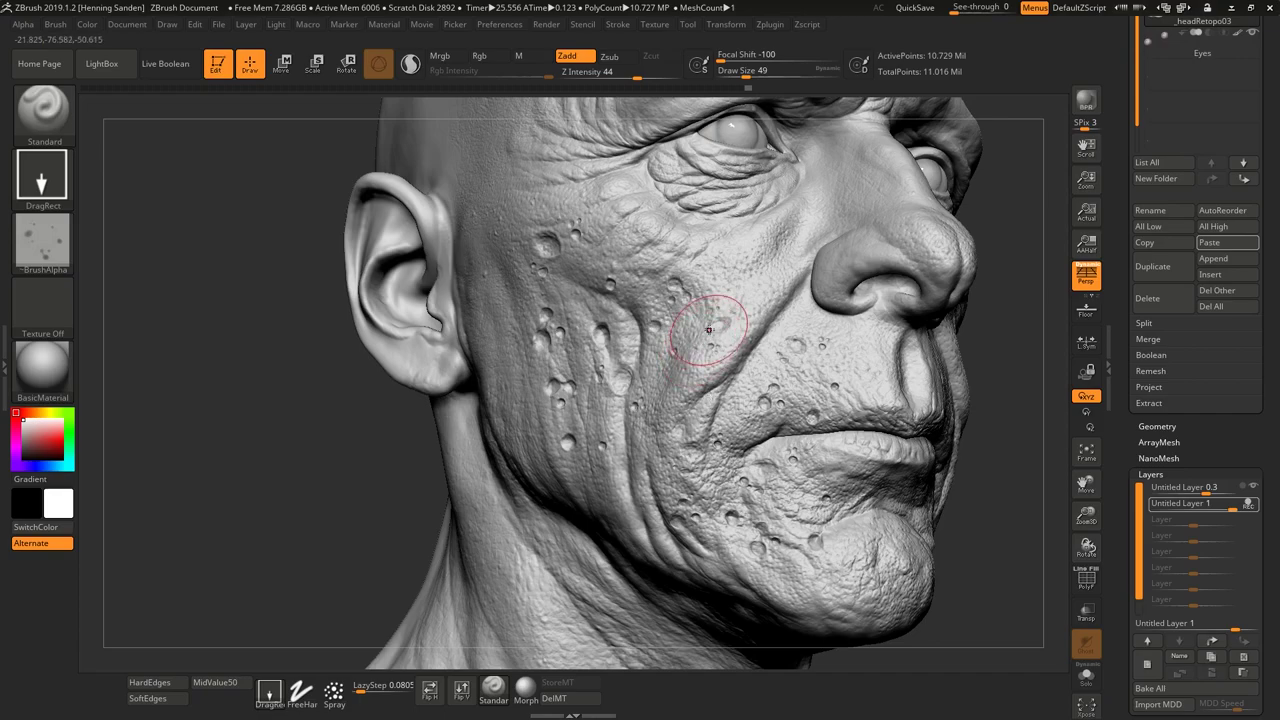
pyautogui.moveTo(654, 346)
pyautogui.keyDown('alt'); pyautogui.mouseDown(button='right')
pyautogui.moveTo(697, 392)
pyautogui.moveTo(679, 343)
pyautogui.moveTo(631, 363)
pyautogui.mouseUp(button='right'); pyautogui.keyUp('alt')
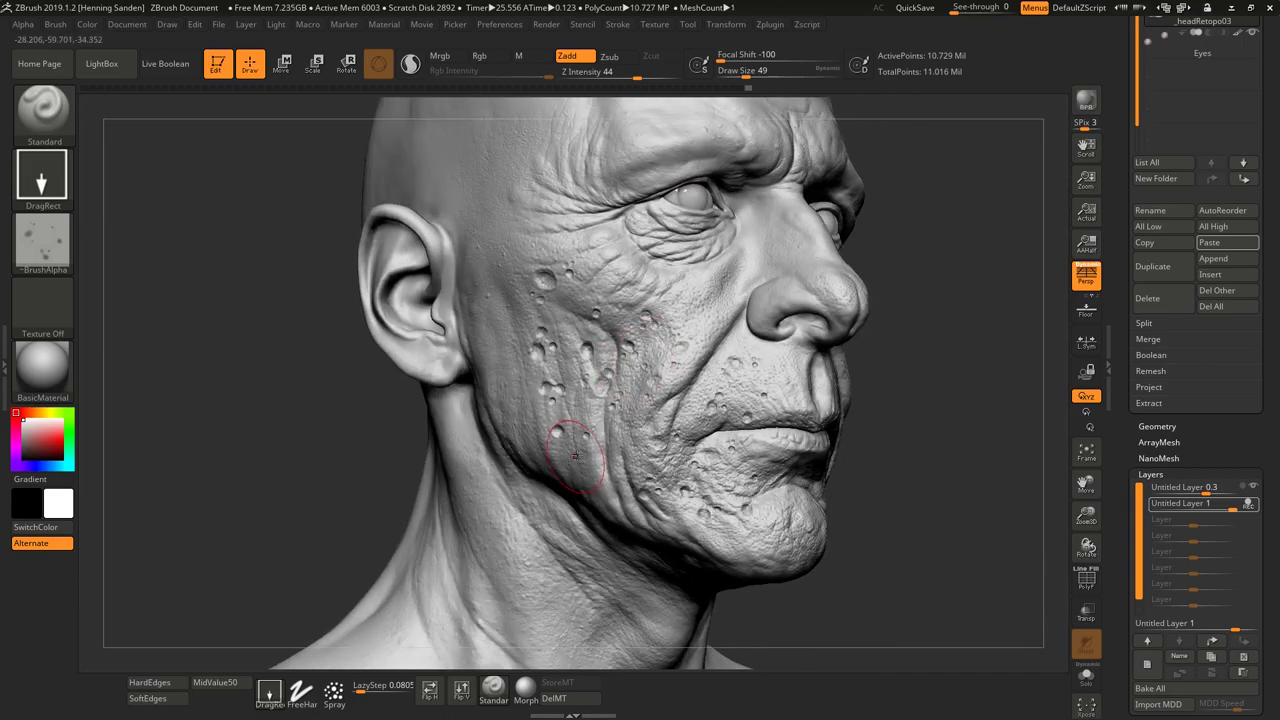
pyautogui.moveTo(557, 268); pyautogui.dragTo(564, 272)
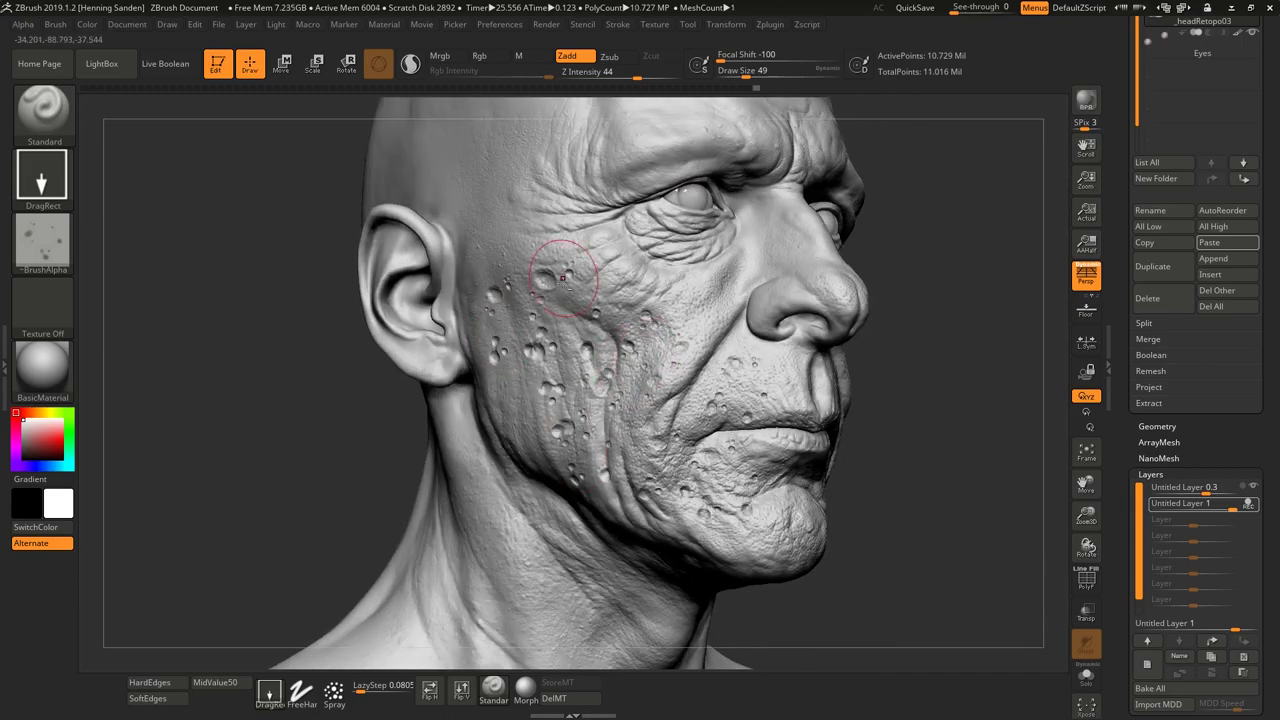
pyautogui.moveTo(564, 272); pyautogui.dragTo(543, 408, button='right')
pyautogui.moveTo(535, 303); pyautogui.dragTo(616, 277)
pyautogui.press('f')
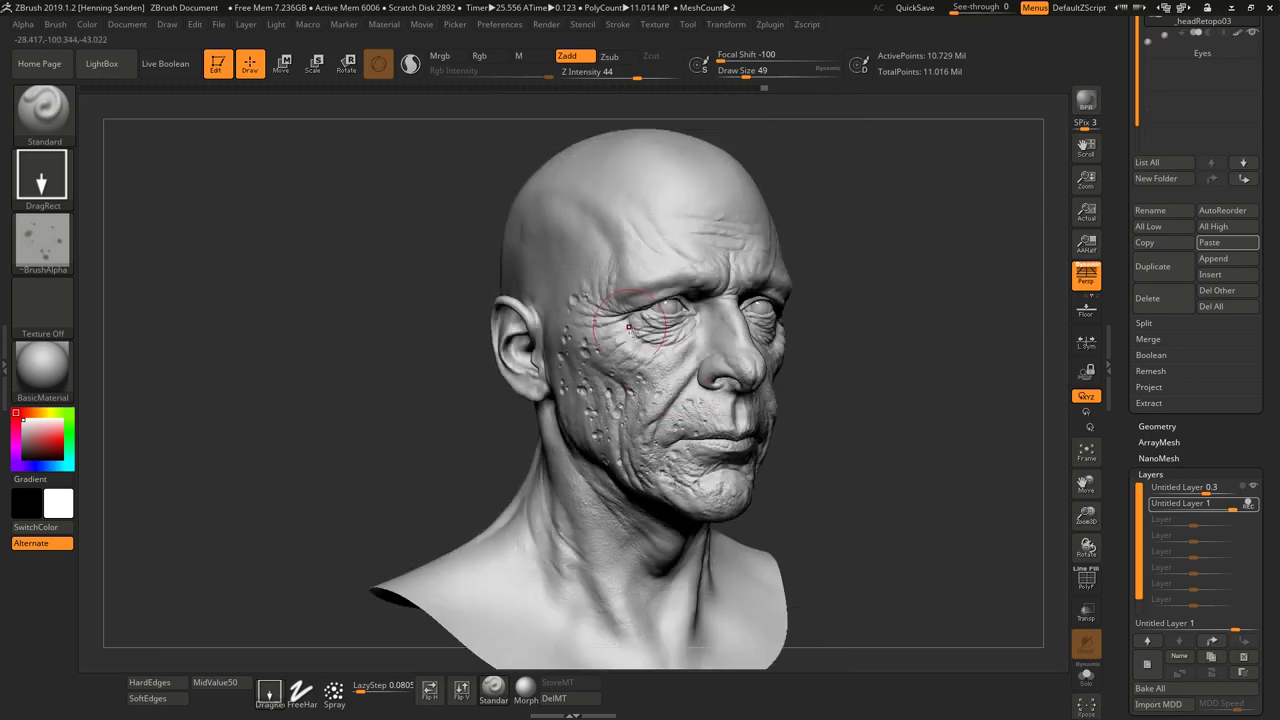
pyautogui.keyDown('ctrl'); pyautogui.moveTo(688, 337); pyautogui.dragTo(690, 405, button='right'); pyautogui.keyUp('ctrl')
pyautogui.moveTo(656, 390); pyautogui.dragTo(704, 358)
pyautogui.press('f')
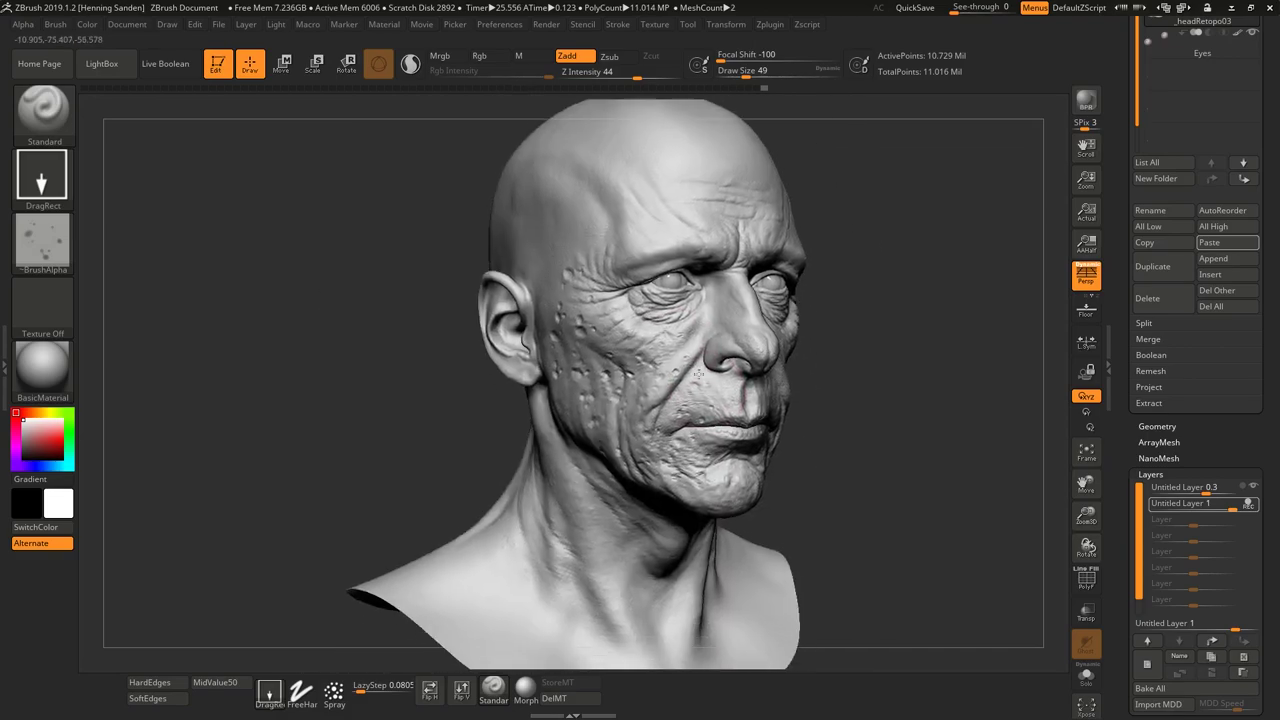
# - Switch to the Morph brush at Z Intensity 10 and Draw Size 167, and soften the holes across the cheek
pyautogui.keyDown('ctrl'); pyautogui.moveTo(564, 508); pyautogui.dragTo(564, 549, button='right'); pyautogui.keyUp('ctrl')
pyautogui.click(527, 692)
pyautogui.keyDown('alt'); pyautogui.moveTo(645, 275); pyautogui.dragTo(652, 343, button='right'); pyautogui.keyUp('alt')
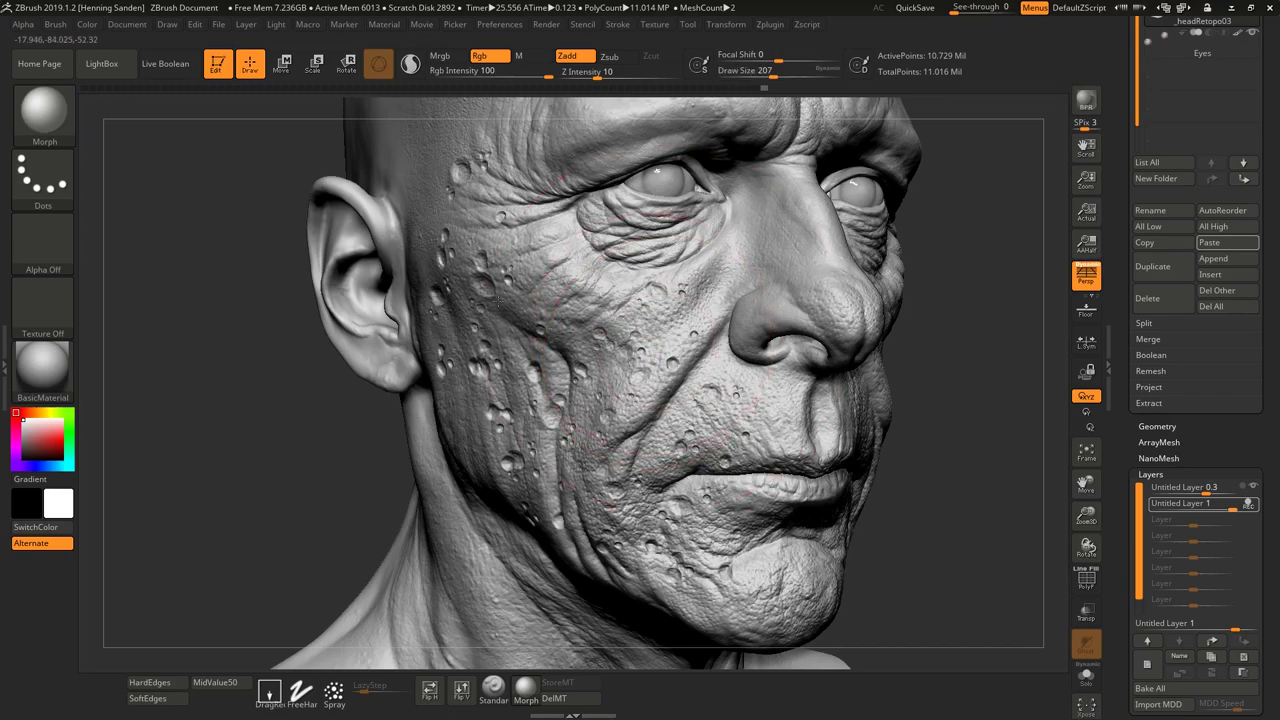
pyautogui.moveTo(592, 462); pyautogui.dragTo(658, 370, button='right')
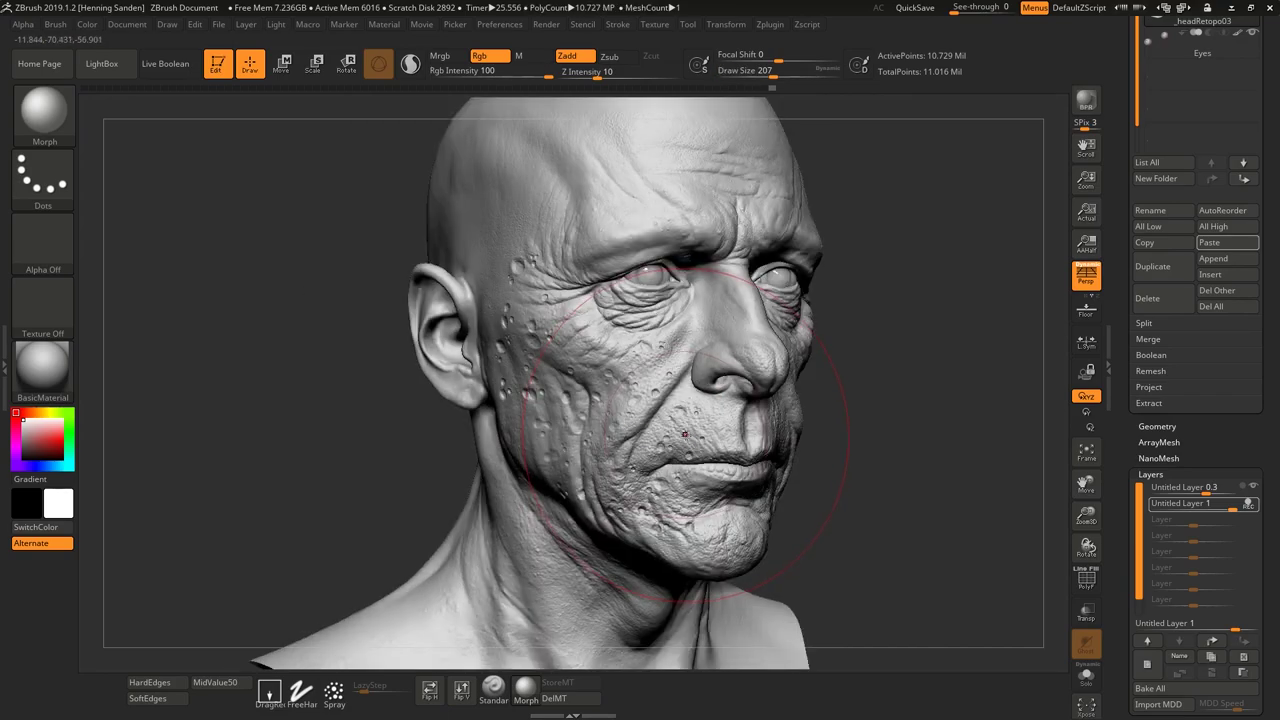
pyautogui.press('s')
pyautogui.moveTo(686, 430); pyautogui.dragTo(635, 386)
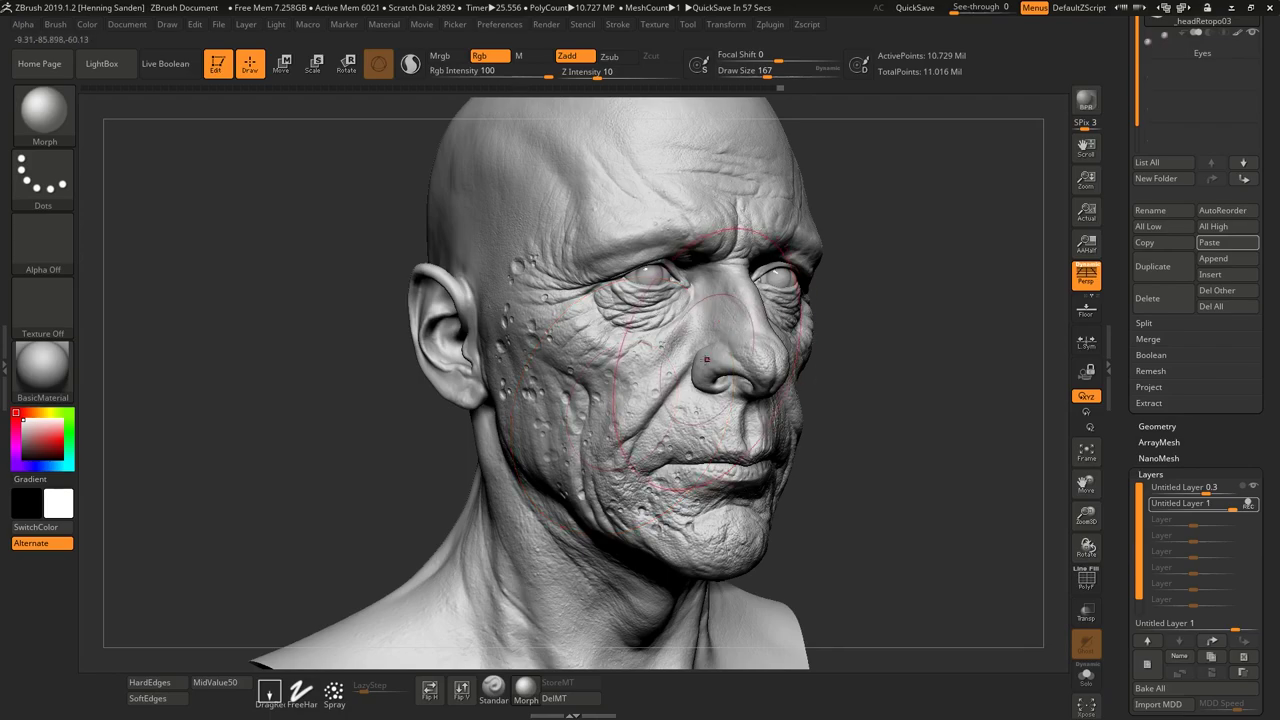
# - Fade the stamped holes at the temple and in front of the ear with the Morph brush
pyautogui.moveTo(568, 343)
pyautogui.mouseDown(button='right')
pyautogui.moveTo(598, 337)
pyautogui.moveTo(514, 266)
pyautogui.mouseUp(button='right')
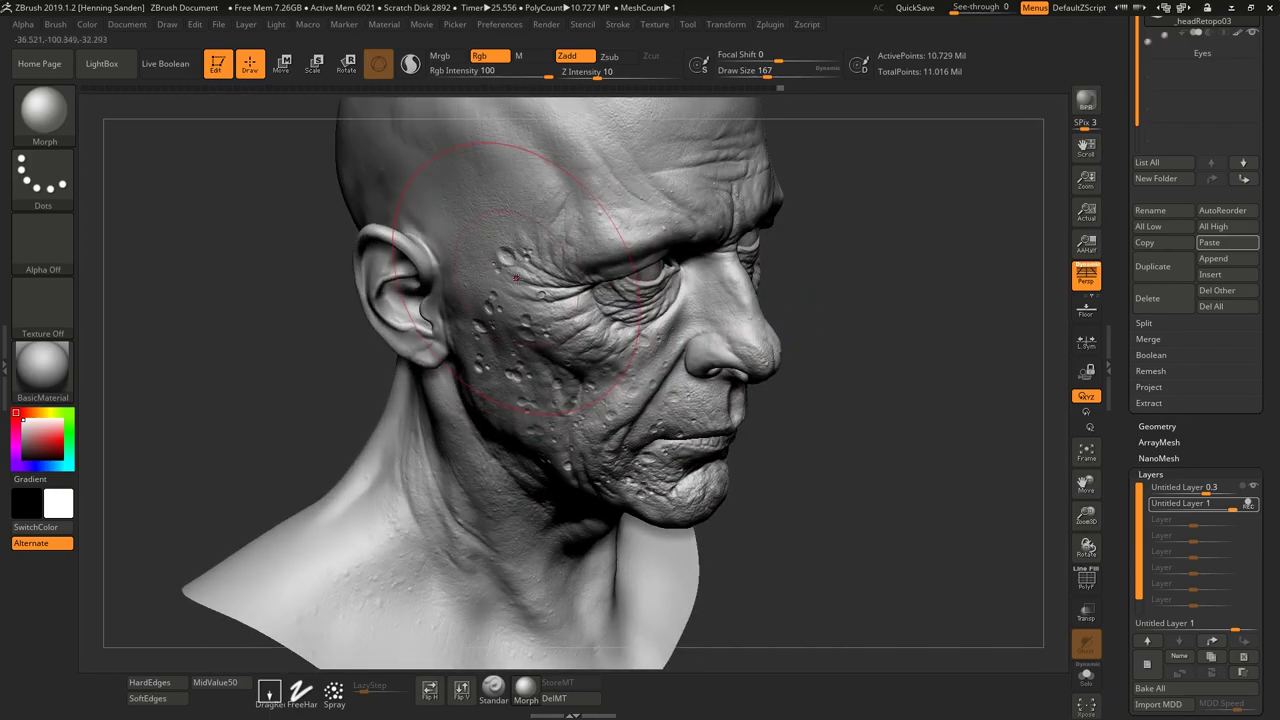
pyautogui.moveTo(506, 250); pyautogui.dragTo(510, 268)
pyautogui.moveTo(512, 272)
pyautogui.mouseDown(button='right')
pyautogui.moveTo(535, 268)
pyautogui.moveTo(630, 428)
pyautogui.moveTo(570, 430)
pyautogui.mouseUp(button='right')
pyautogui.keyDown('ctrl'); pyautogui.moveTo(740, 400); pyautogui.dragTo(775, 370, button='right'); pyautogui.keyUp('ctrl')
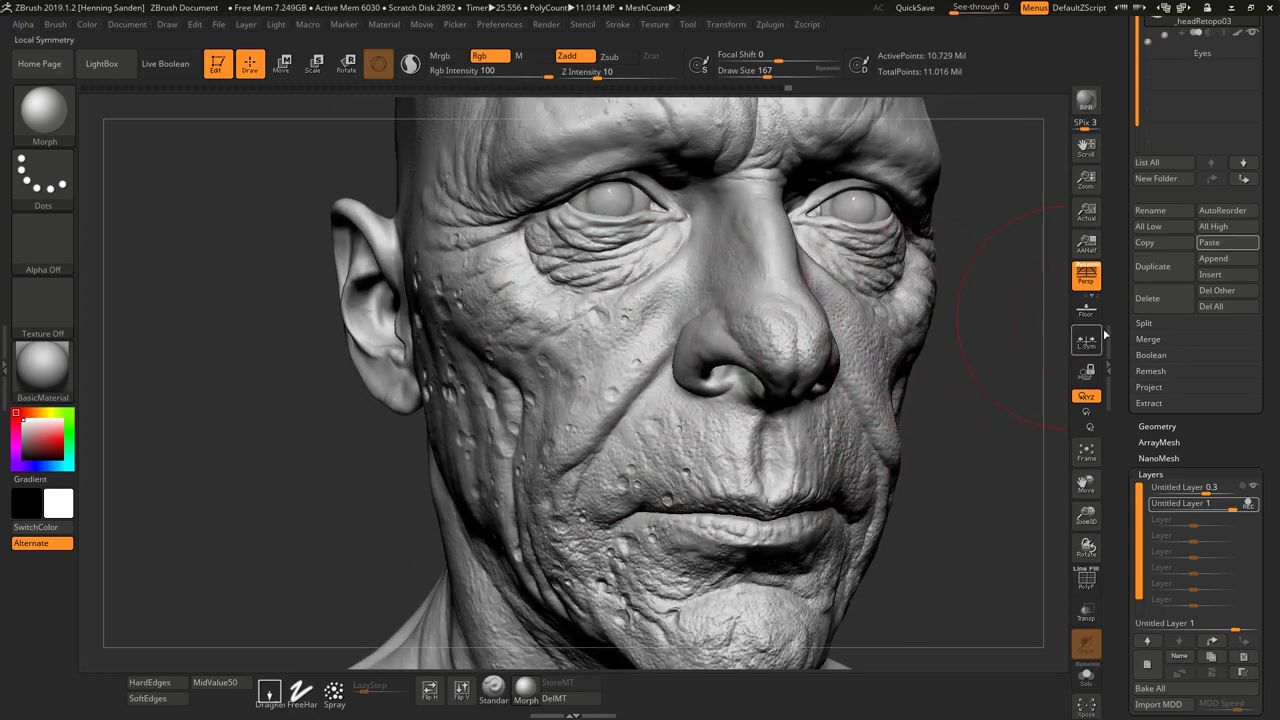
# - Reduce the Morph brush to Draw Size 97 and soften the holes around the mouth and chin
pyautogui.moveTo(1119, 341); pyautogui.dragTo(1112, 436)
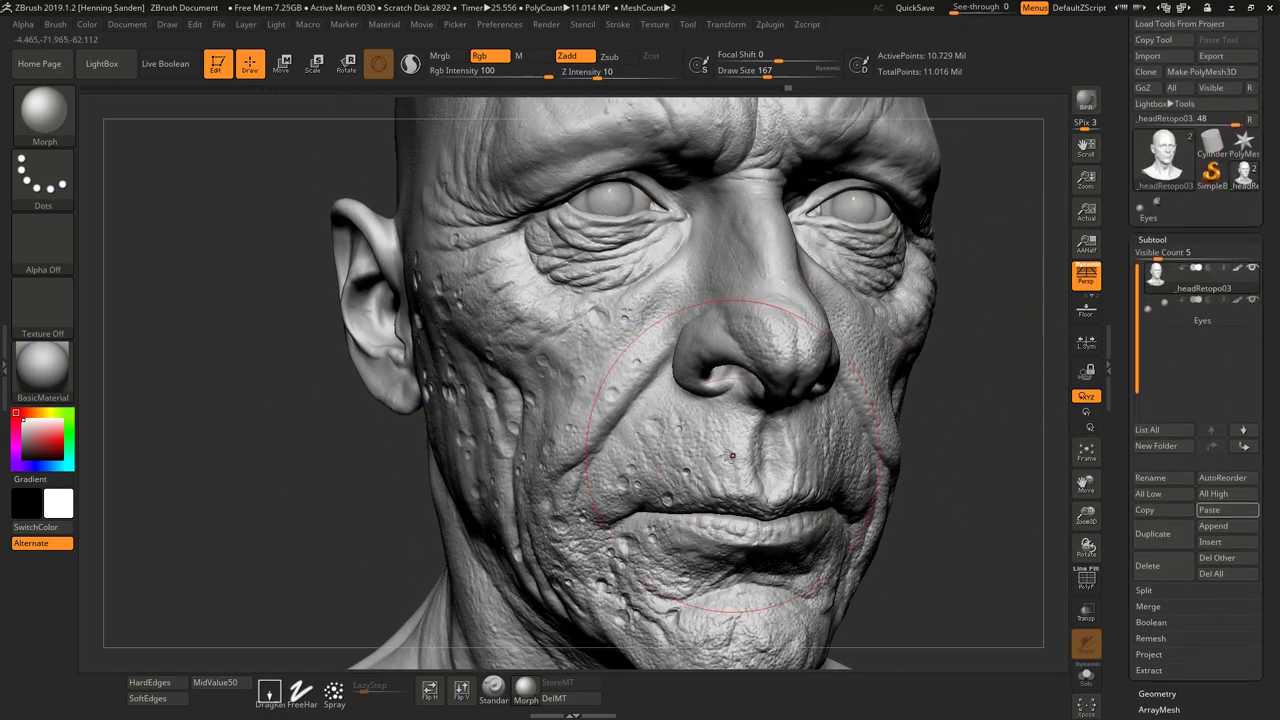
pyautogui.moveTo(735, 470)
pyautogui.keyDown('alt'); pyautogui.mouseDown(button='right')
pyautogui.moveTo(695, 340)
pyautogui.moveTo(692, 398)
pyautogui.moveTo(673, 362)
pyautogui.mouseUp(button='right'); pyautogui.keyUp('alt')
pyautogui.press('s')
pyautogui.moveTo(673, 362); pyautogui.dragTo(661, 362)
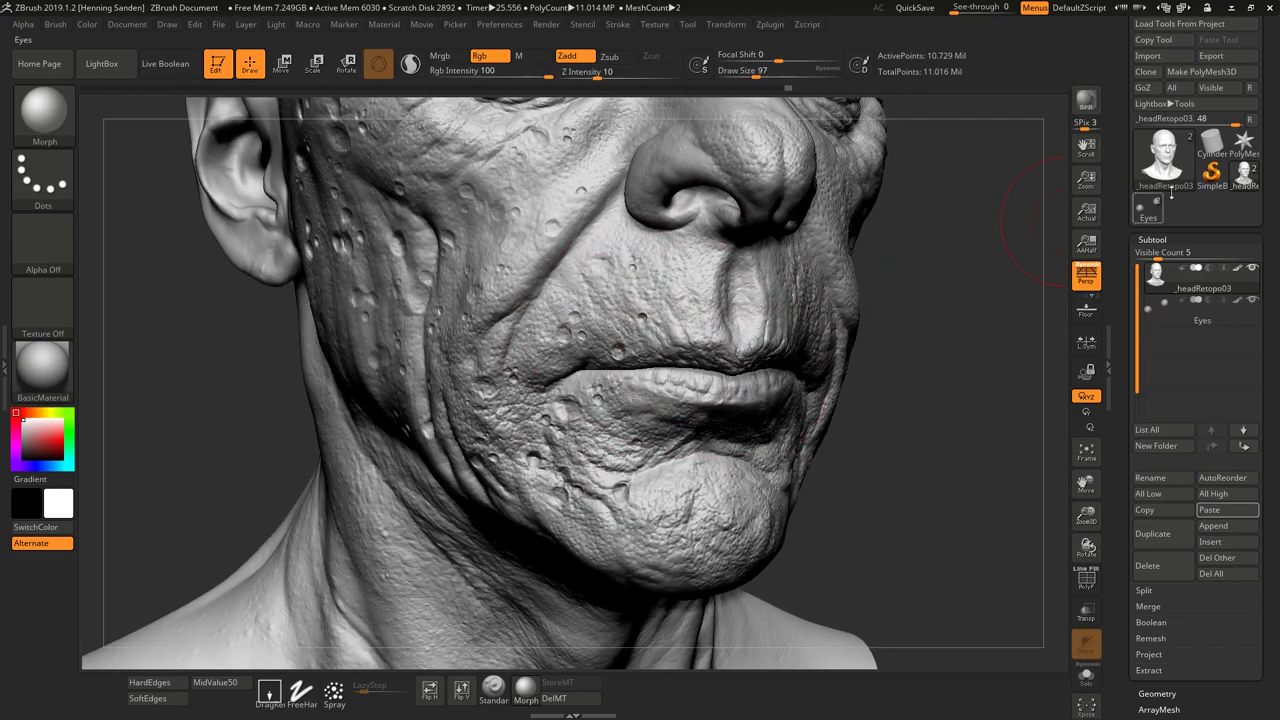
pyautogui.moveTo(678, 441); pyautogui.dragTo(678, 437)
pyautogui.click(683, 427)
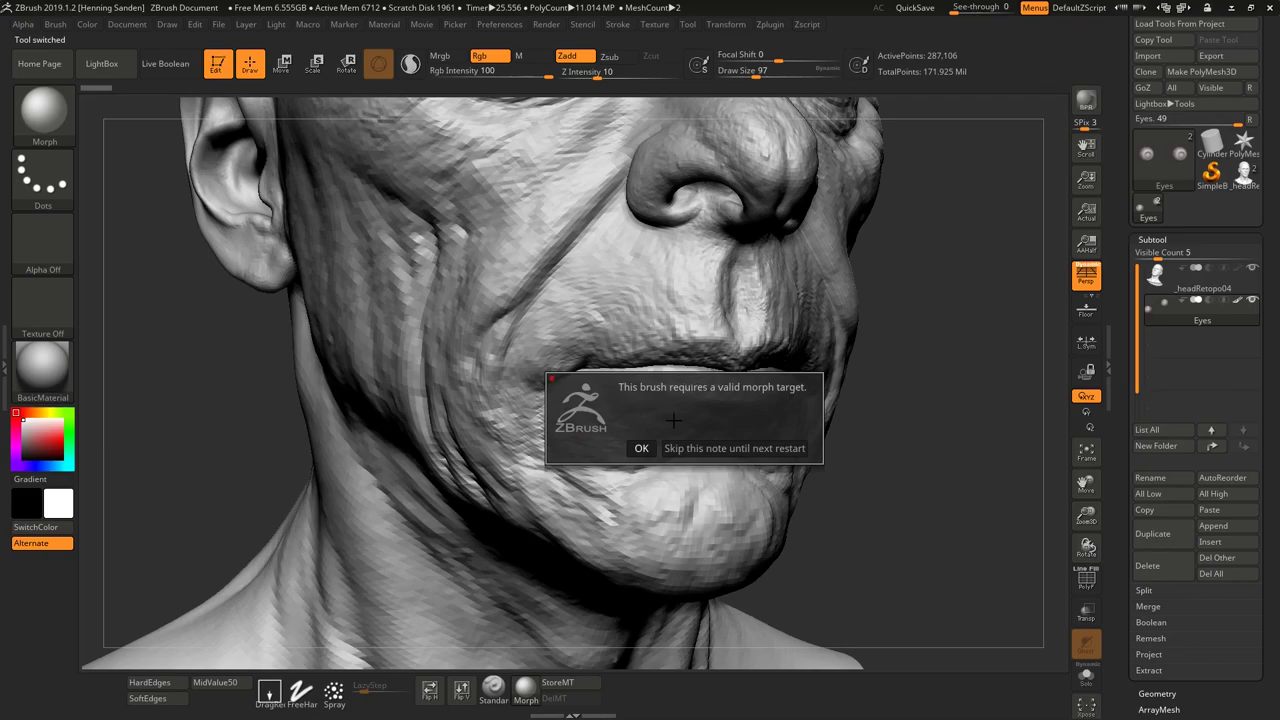
pyautogui.click(641, 449)
pyautogui.moveTo(648, 444); pyautogui.dragTo(743, 428, button='right')
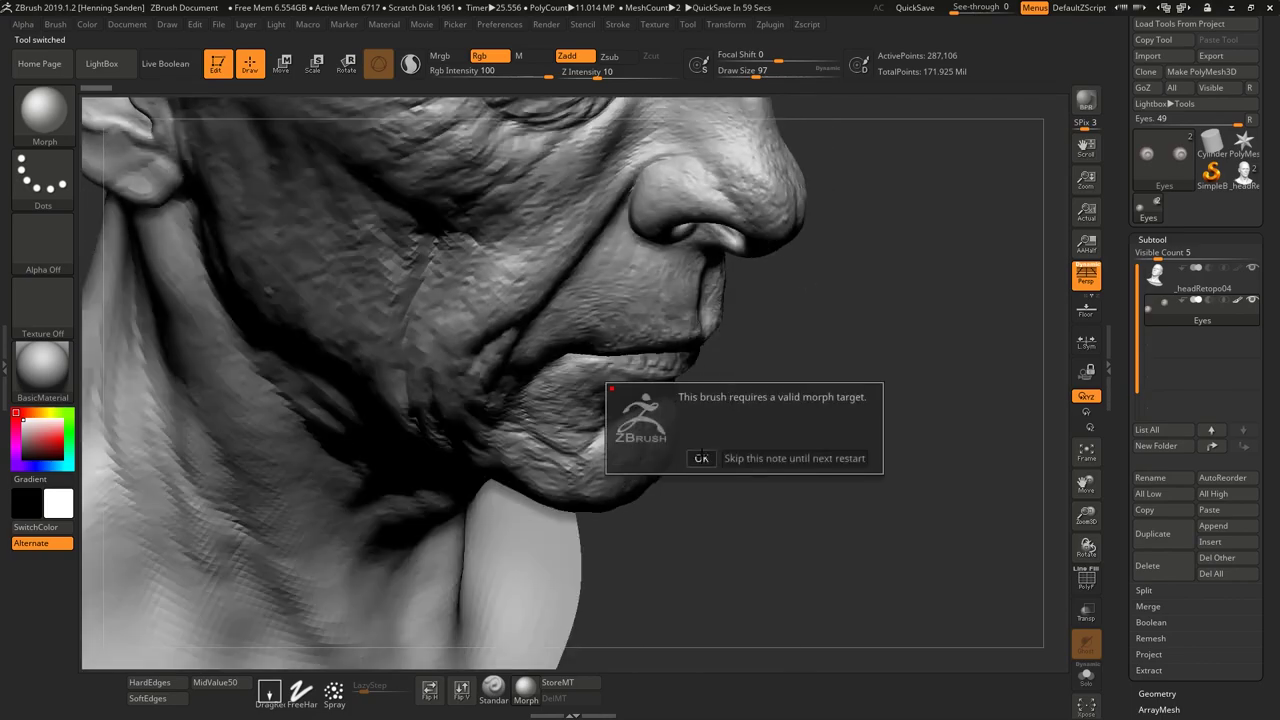
pyautogui.click(702, 457)
# - Switch to the ClayBuildup brush and reduce its Draw Size to 49
pyautogui.press('b')
pyautogui.press('c')
pyautogui.press('b')
pyautogui.moveTo(697, 383); pyautogui.dragTo(650, 340, button='right')
pyautogui.press('s')
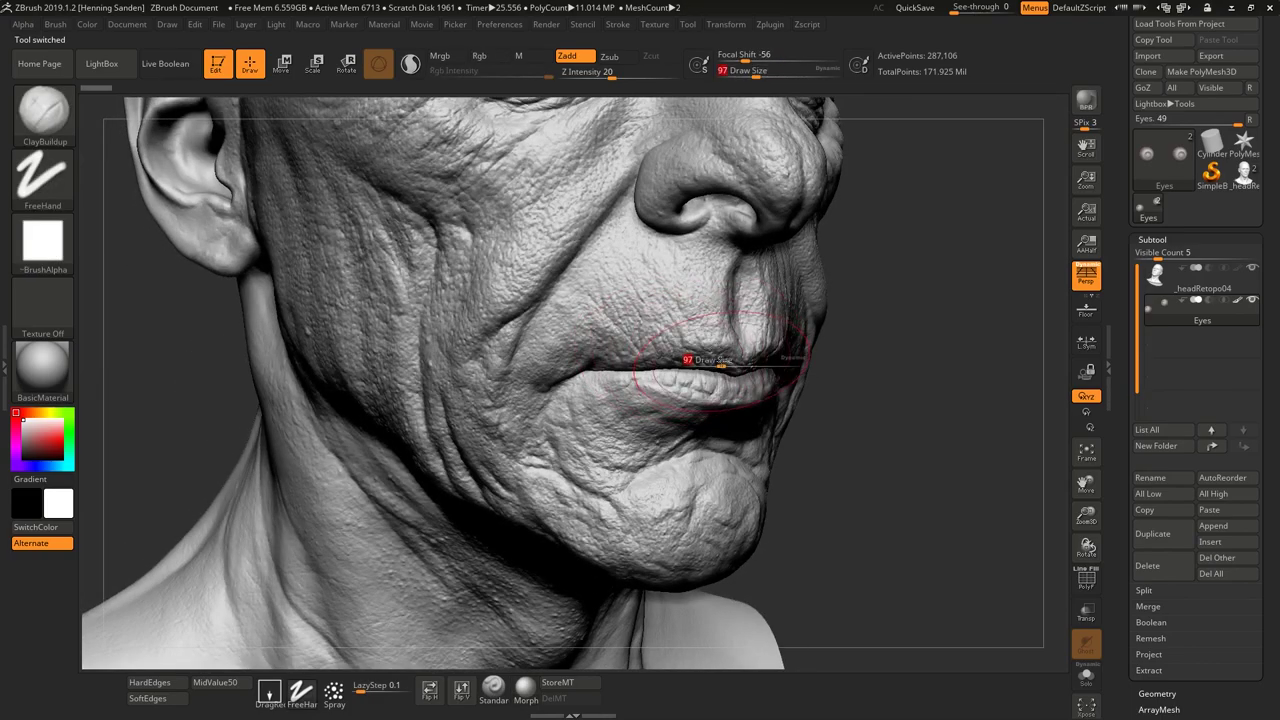
# - Examine the skin detail on the lips, chin, cheeks, nose and eye area, up close and from the front
pyautogui.moveTo(741, 388)
pyautogui.keyDown('ctrl'); pyautogui.mouseDown(button='right')
pyautogui.moveTo(766, 480)
pyautogui.moveTo(660, 480)
pyautogui.moveTo(660, 403)
pyautogui.moveTo(665, 441)
pyautogui.moveTo(712, 455)
pyautogui.mouseUp(button='right'); pyautogui.keyUp('ctrl')
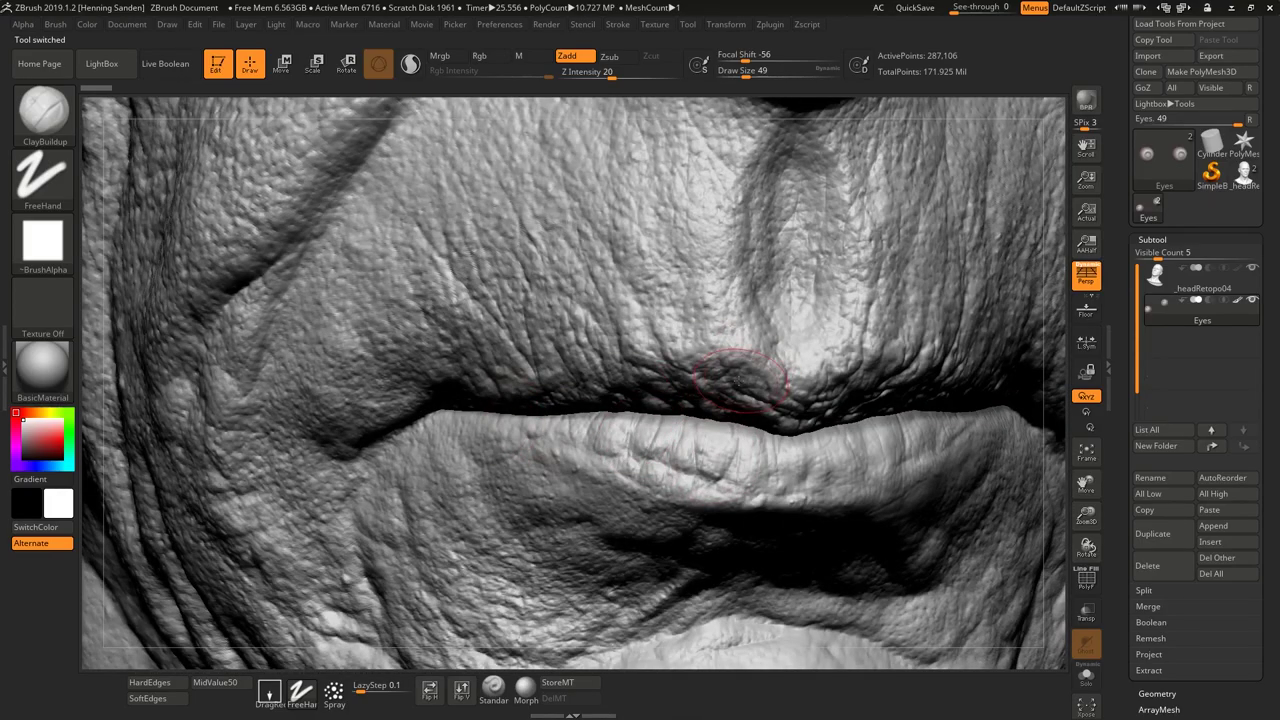
pyautogui.keyDown('ctrl'); pyautogui.moveTo(740, 379); pyautogui.dragTo(692, 334, button='right'); pyautogui.keyUp('ctrl')
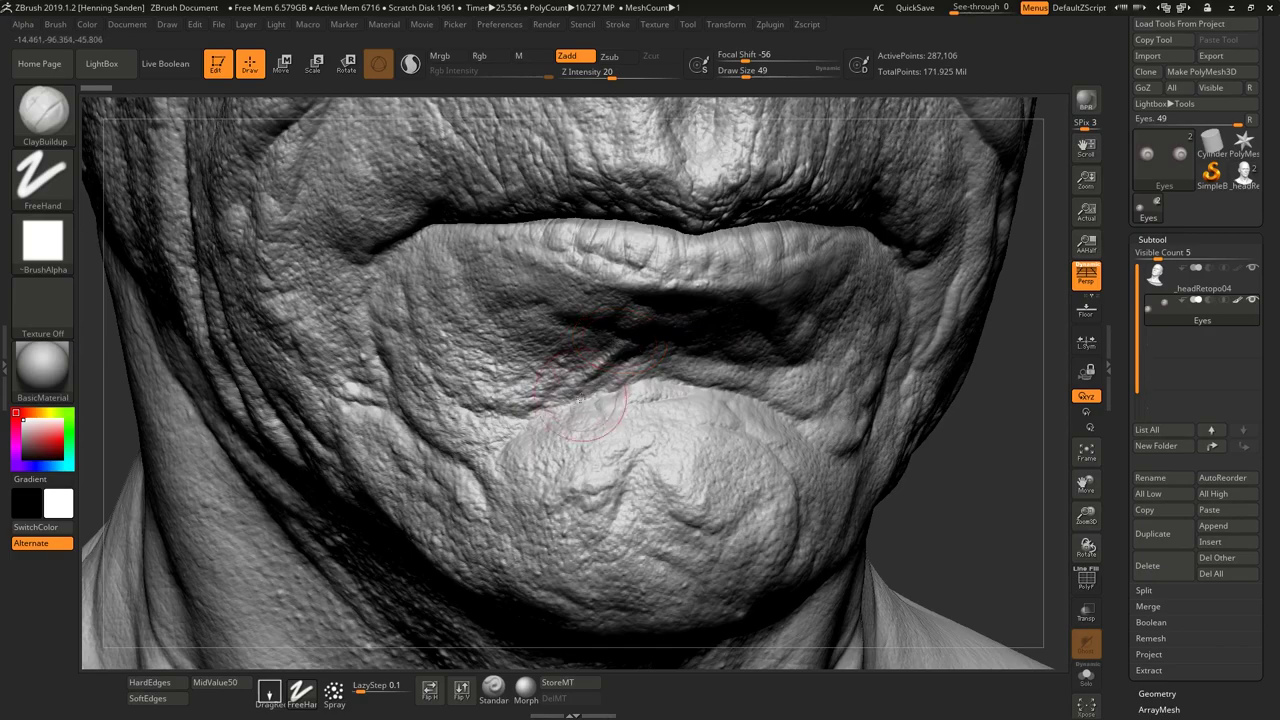
pyautogui.moveTo(617, 453)
pyautogui.keyDown('ctrl'); pyautogui.mouseDown(button='right')
pyautogui.moveTo(575, 270)
pyautogui.moveTo(612, 458)
pyautogui.moveTo(650, 458)
pyautogui.moveTo(633, 457)
pyautogui.mouseUp(button='right'); pyautogui.keyUp('ctrl')
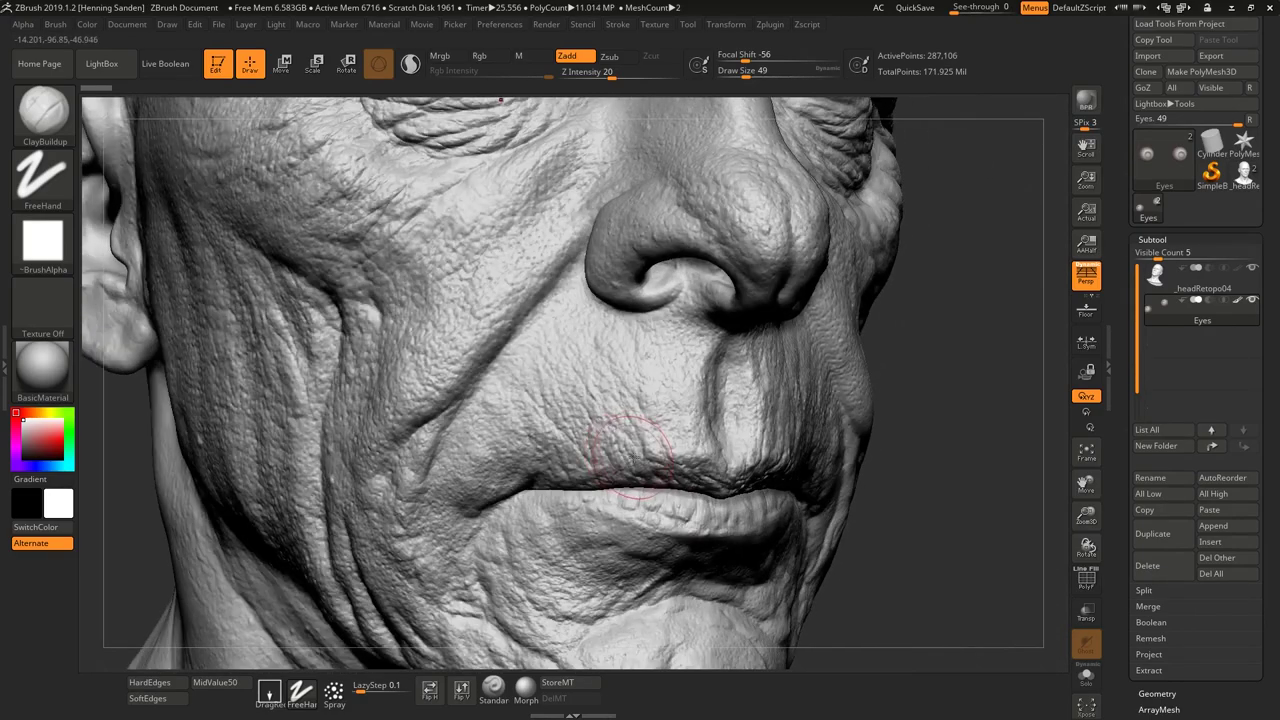
pyautogui.moveTo(570, 420)
pyautogui.mouseDown(button='right')
pyautogui.moveTo(598, 405)
pyautogui.moveTo(627, 445)
pyautogui.mouseUp(button='right')
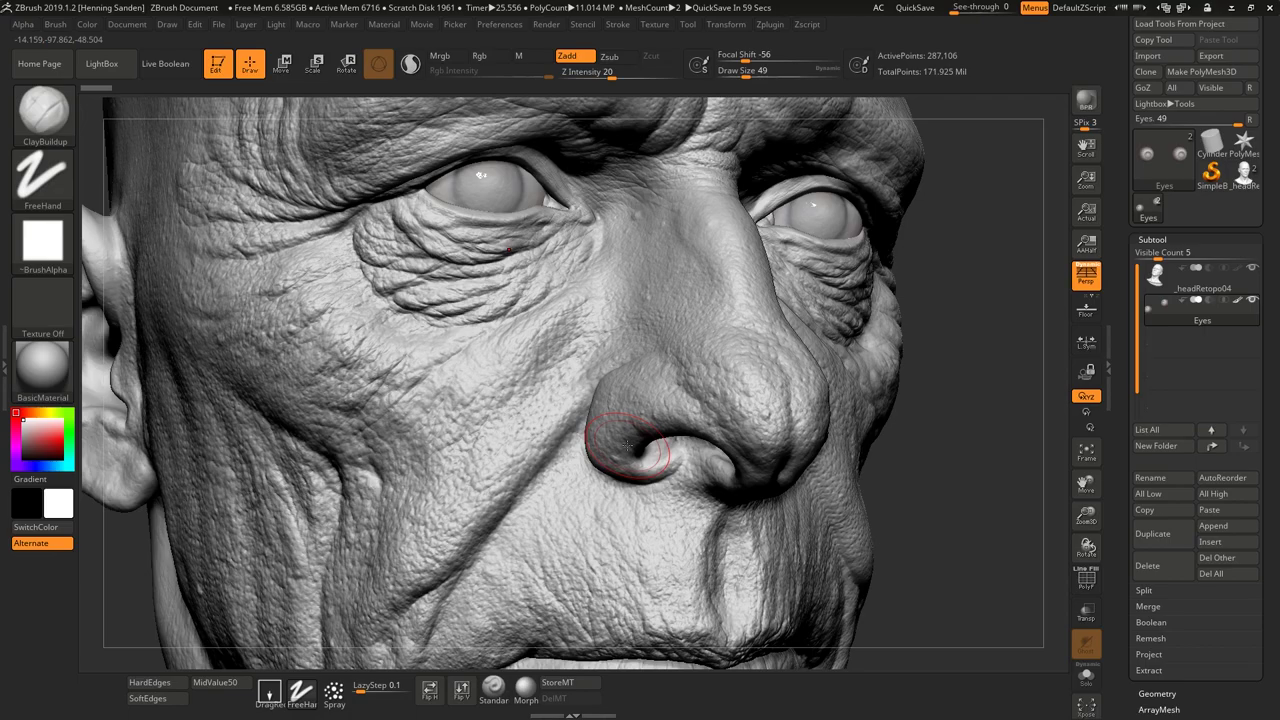
pyautogui.moveTo(593, 358)
pyautogui.mouseDown(button='right')
pyautogui.moveTo(557, 371)
pyautogui.moveTo(755, 398)
pyautogui.moveTo(697, 385)
pyautogui.moveTo(727, 414)
pyautogui.mouseUp(button='right')
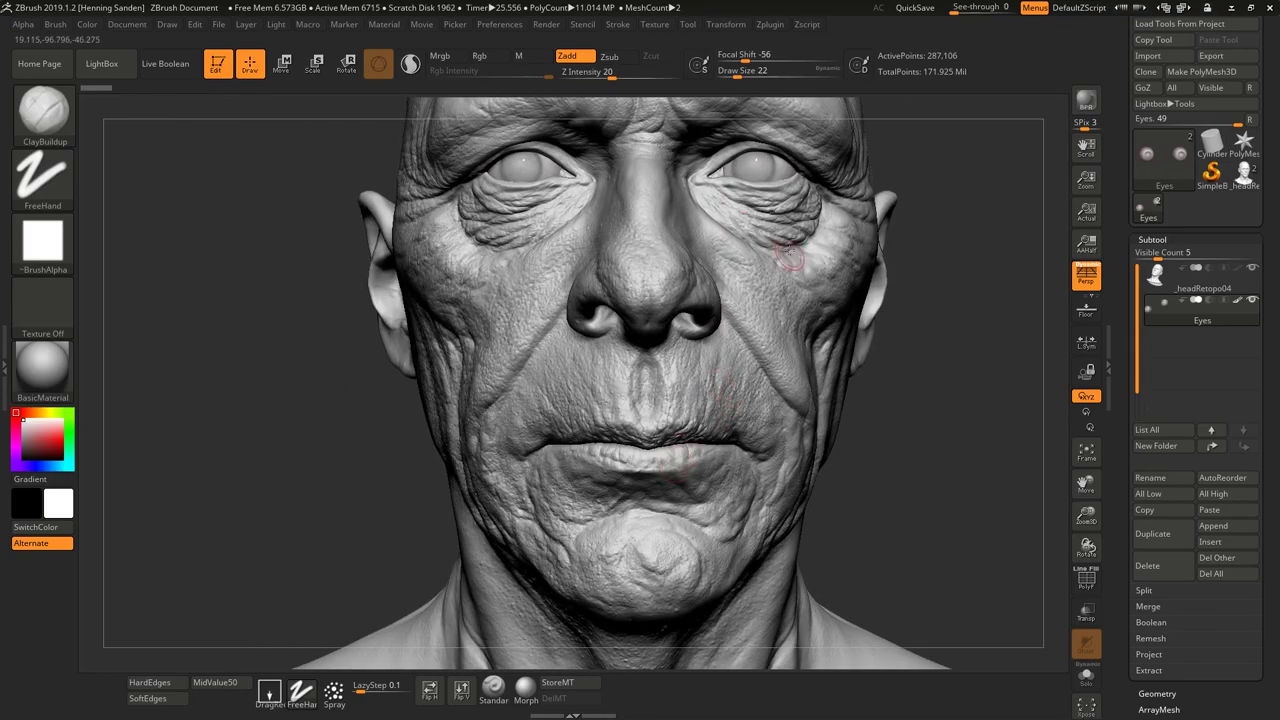
pyautogui.moveTo(789, 254)
pyautogui.keyDown('ctrl'); pyautogui.mouseDown(button='right')
pyautogui.moveTo(903, 442)
pyautogui.moveTo(838, 438)
pyautogui.mouseUp(button='right'); pyautogui.keyUp('ctrl')
pyautogui.keyDown('ctrl'); pyautogui.moveTo(834, 483); pyautogui.dragTo(658, 345, button='right'); pyautogui.keyUp('ctrl')
pyautogui.moveTo(630, 540)
pyautogui.keyDown('alt'); pyautogui.mouseDown(button='right')
pyautogui.moveTo(671, 409)
pyautogui.moveTo(663, 423)
pyautogui.moveTo(738, 612)
pyautogui.moveTo(780, 415)
pyautogui.moveTo(837, 400)
pyautogui.moveTo(757, 462)
pyautogui.moveTo(797, 481)
pyautogui.moveTo(783, 490)
pyautogui.mouseUp(button='right'); pyautogui.keyUp('alt')
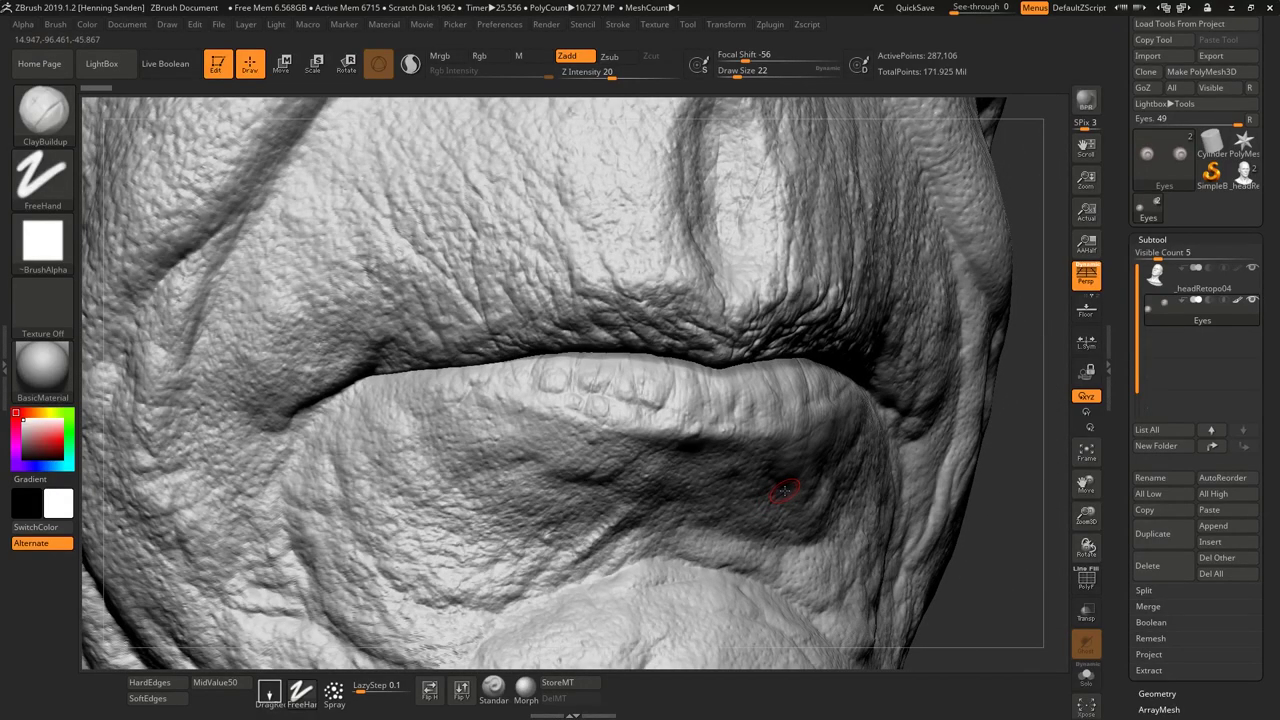